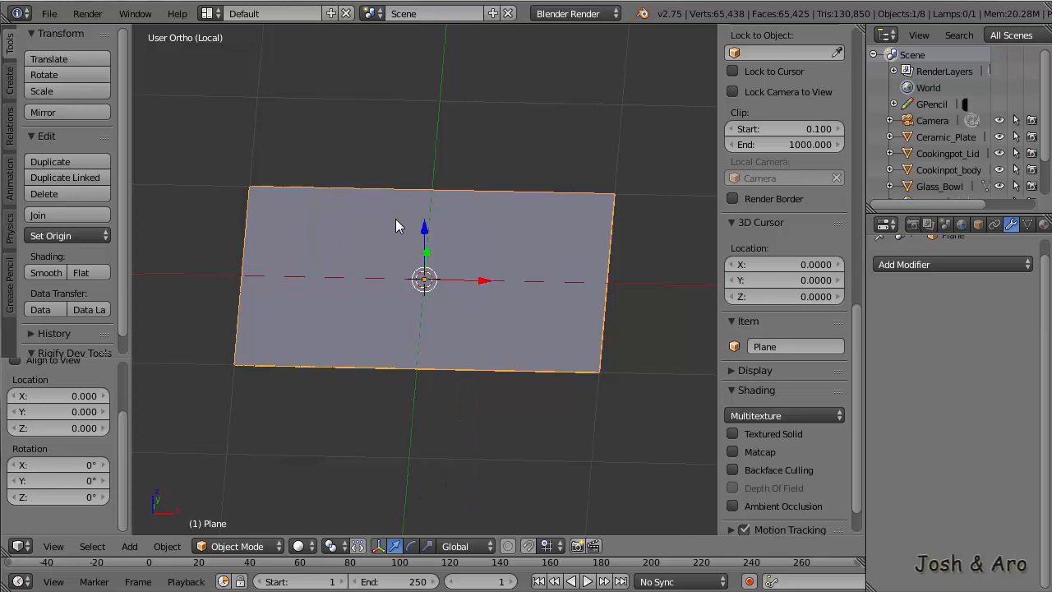
Open the plane for mesh editing and select its corner vertices one after another
key("Tab")
middle_click_drag(370, 229, 371, 244)
key("a")
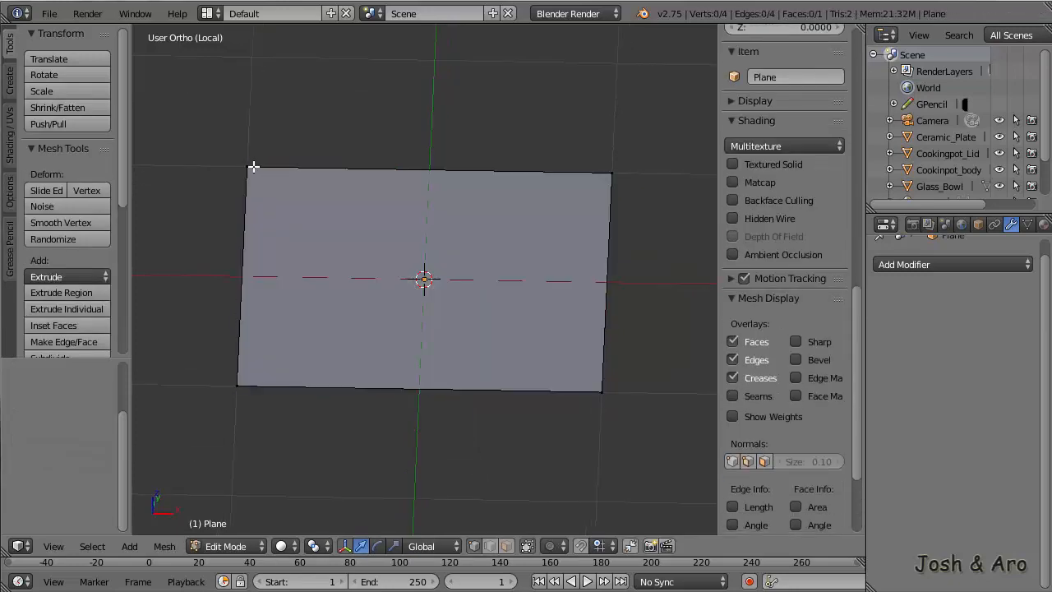
right_click(246, 167)
right_click(237, 386)
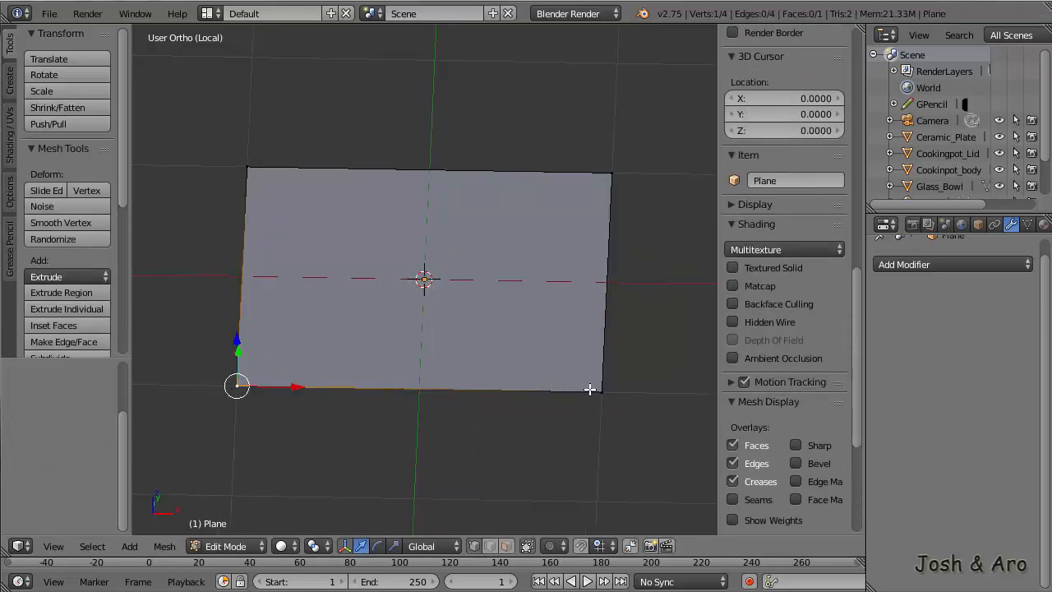
right_click(590, 389)
right_click(622, 178)
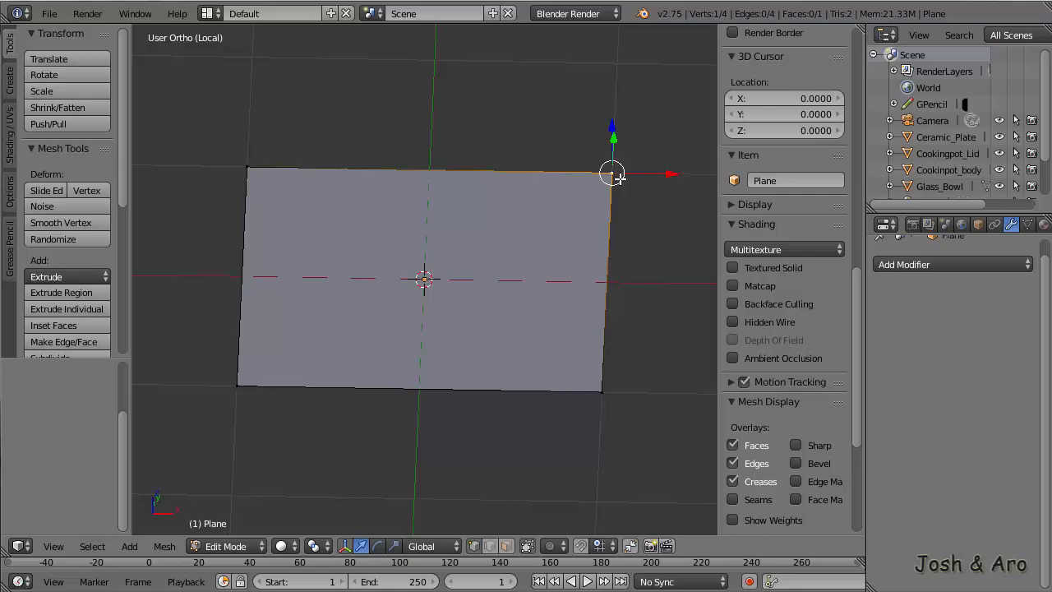
Subdivide the whole plane with the number of cuts set to 2
key("a")
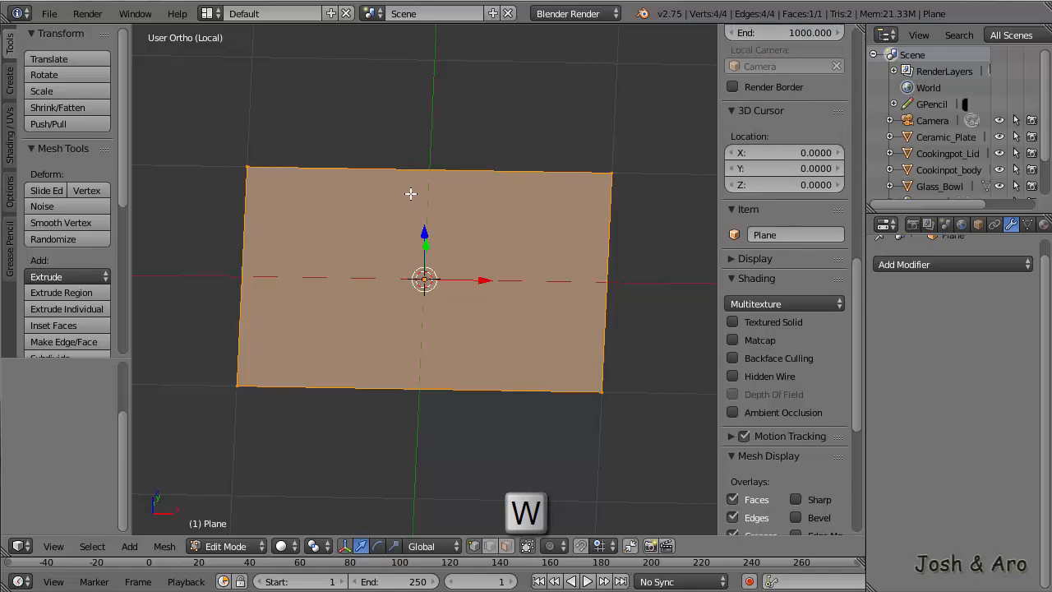
key("w")
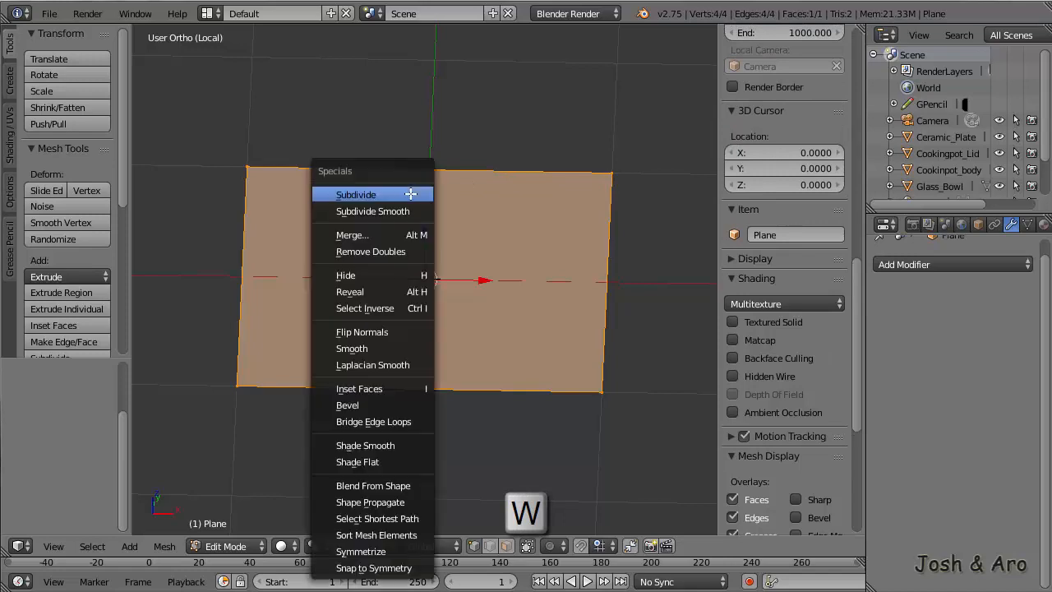
left_click(351, 196)
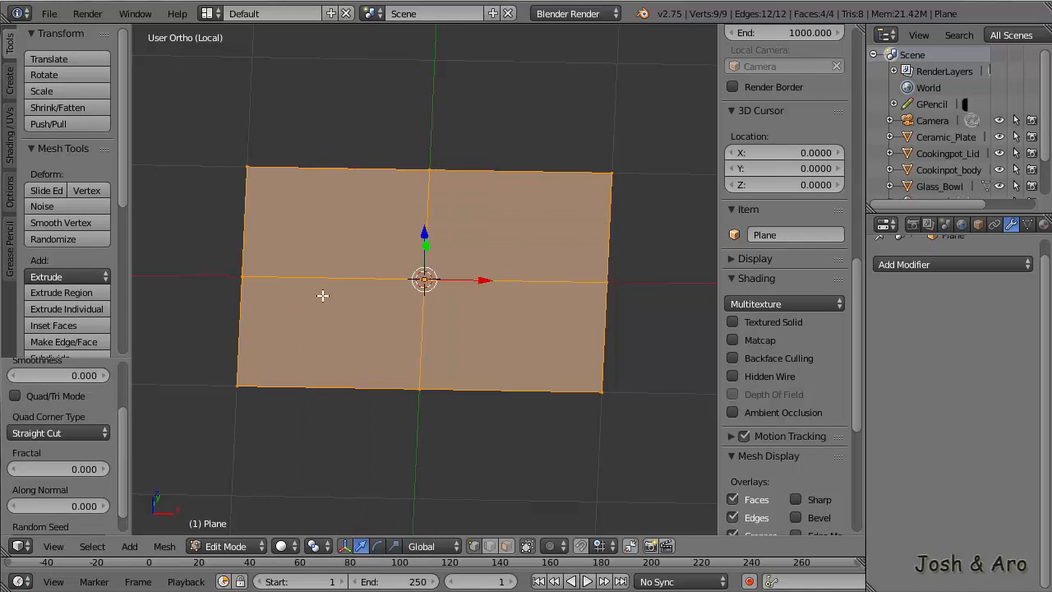
scroll(123, 449, "up", 1)
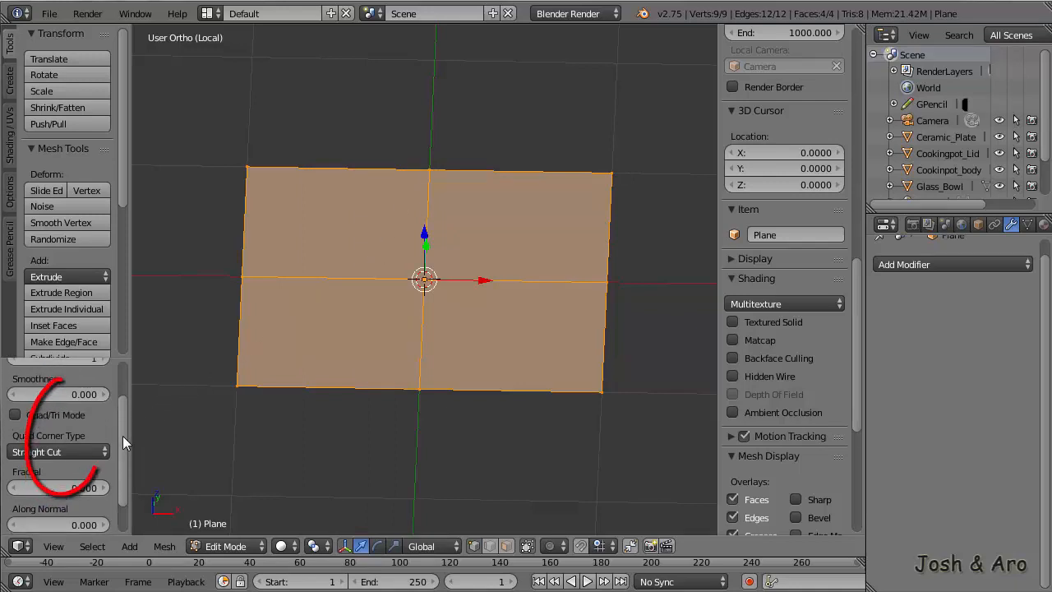
scroll(123, 436, "up", 3)
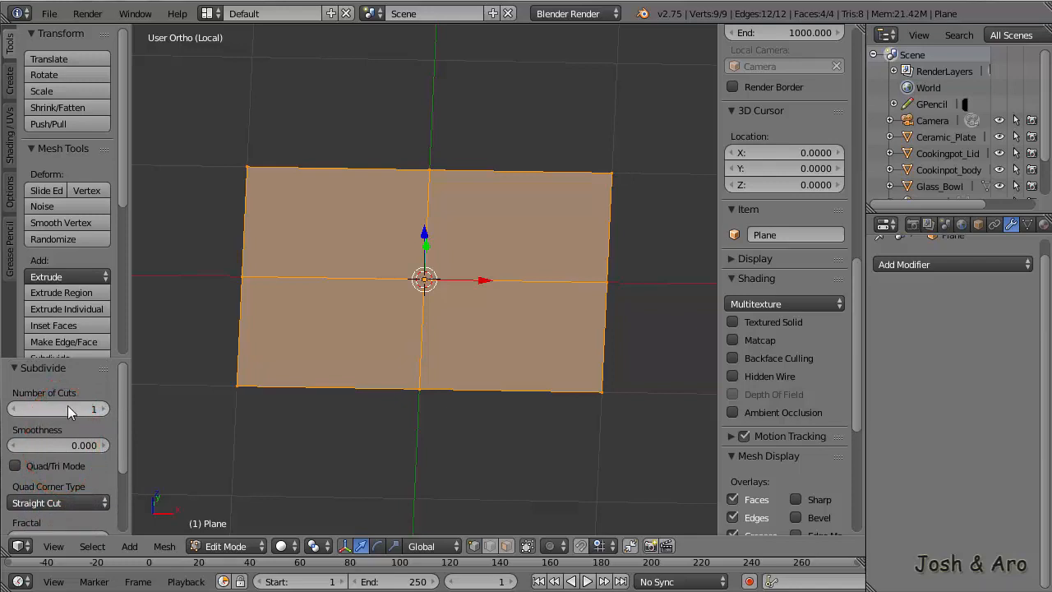
left_click(103, 409)
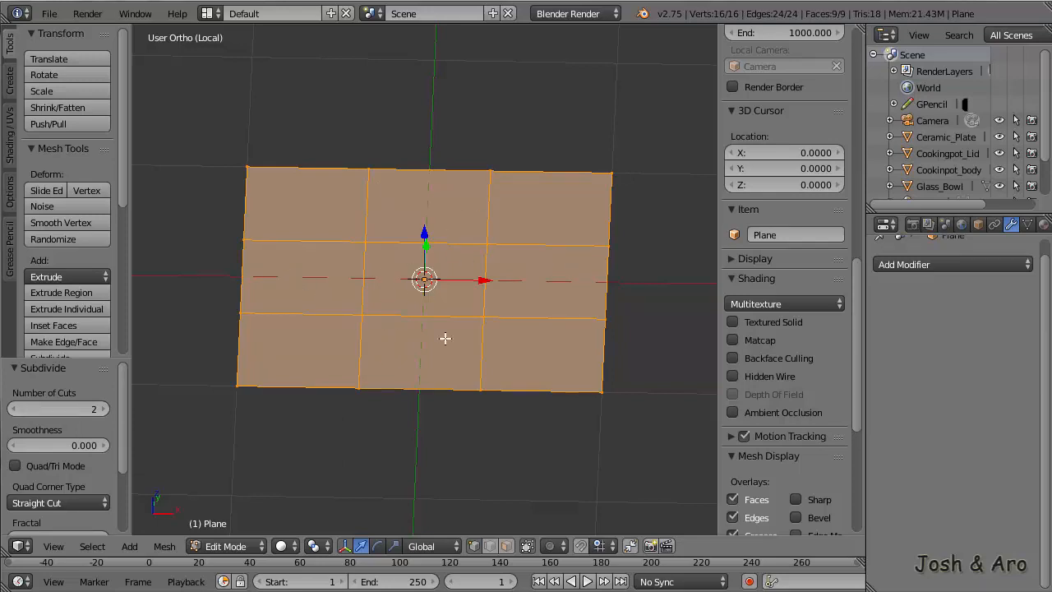
Scale the subdivided plane by 1.6 along the global X axis, working in top view
key("KP_7")
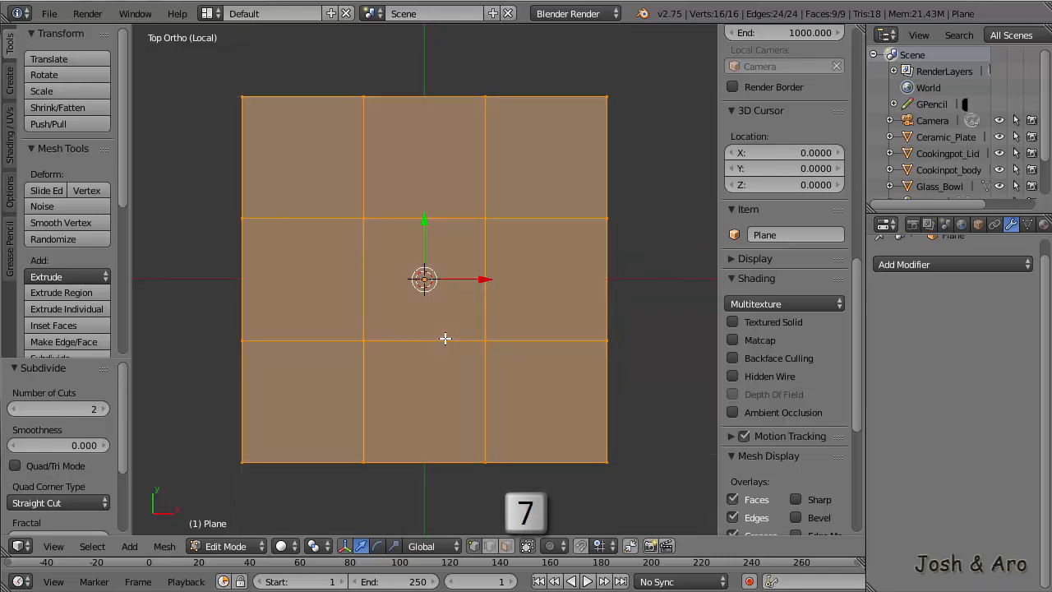
scroll(465, 337, "down", 2)
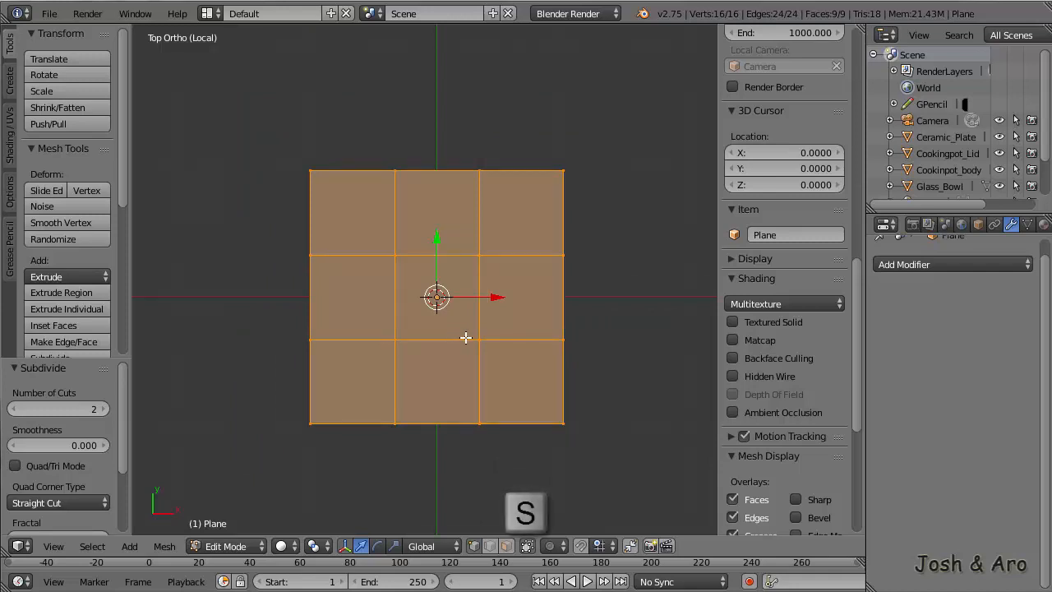
key("s")
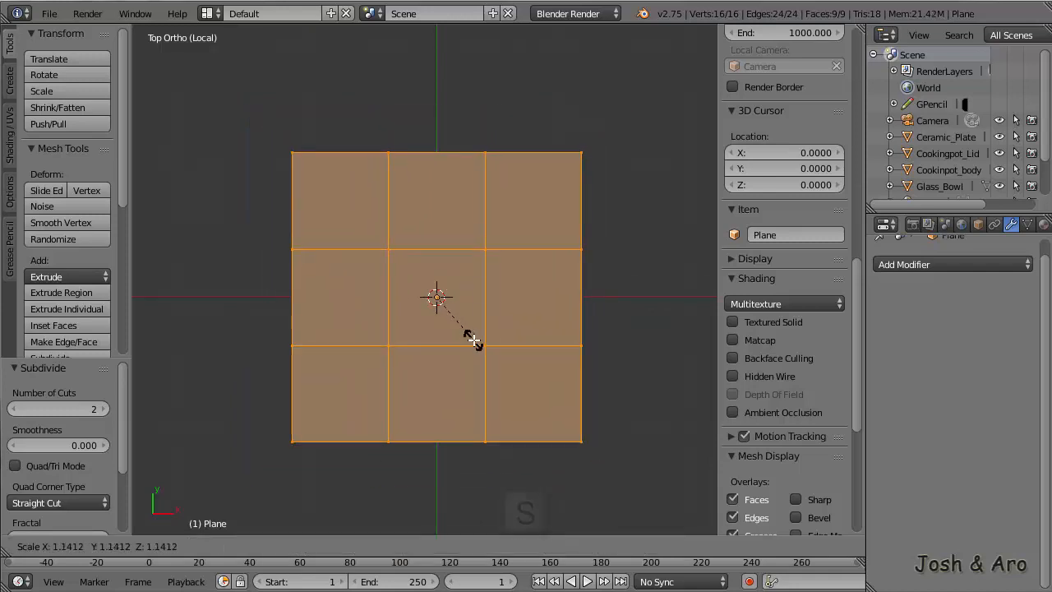
key("x")
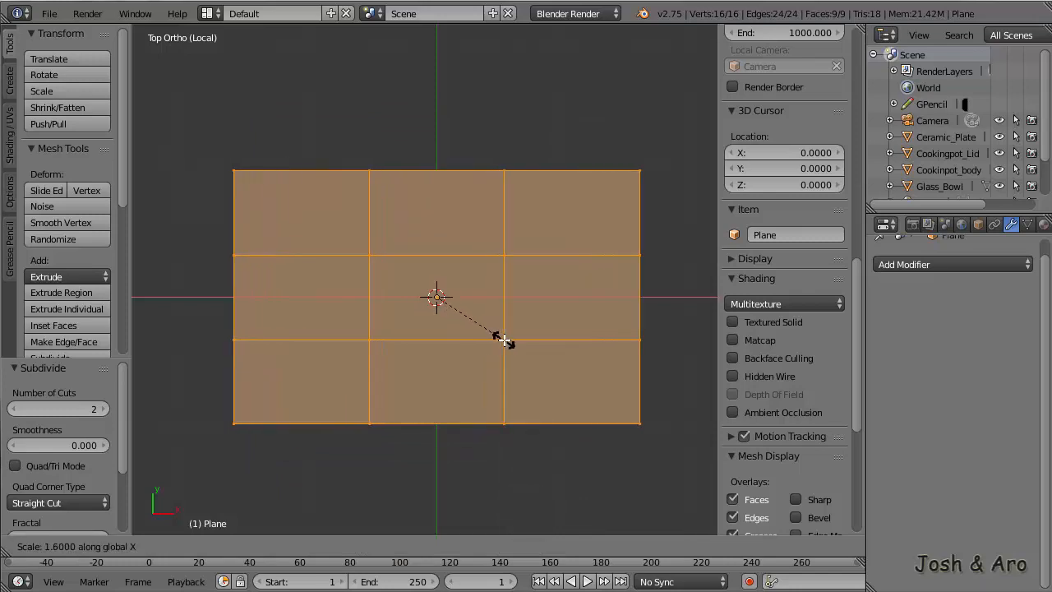
left_click(503, 341)
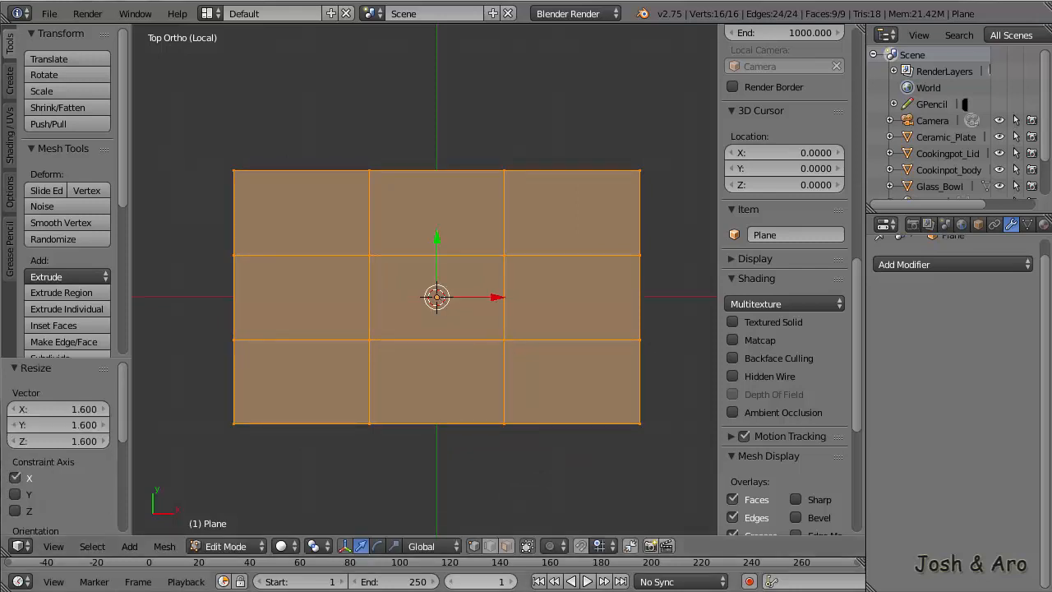
Extrude the middle segment of the mesh's left edge outward twice, by -0.7 along X each time
scroll(375, 288, "down", 3)
middle_click_drag(375, 294, 444, 315, "shift")
right_click(397, 285)
right_click(397, 326, "shift")
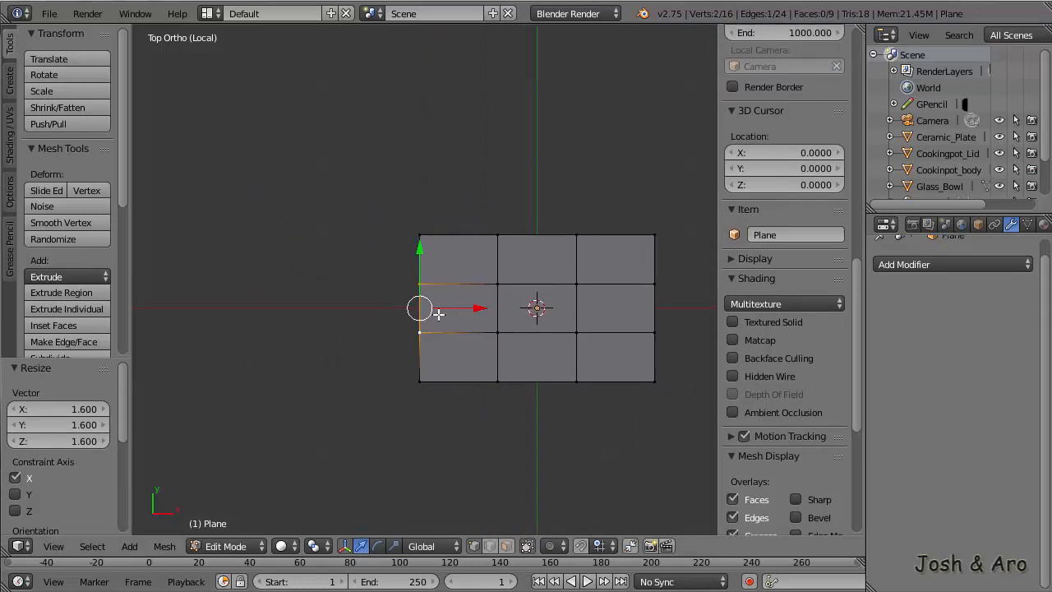
key("e")
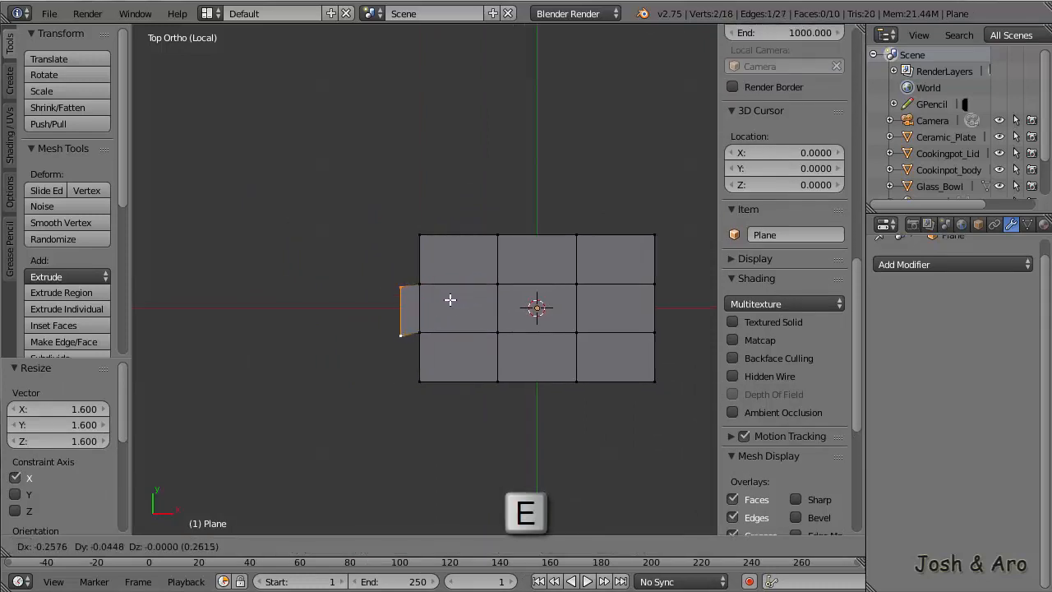
left_click(424, 297)
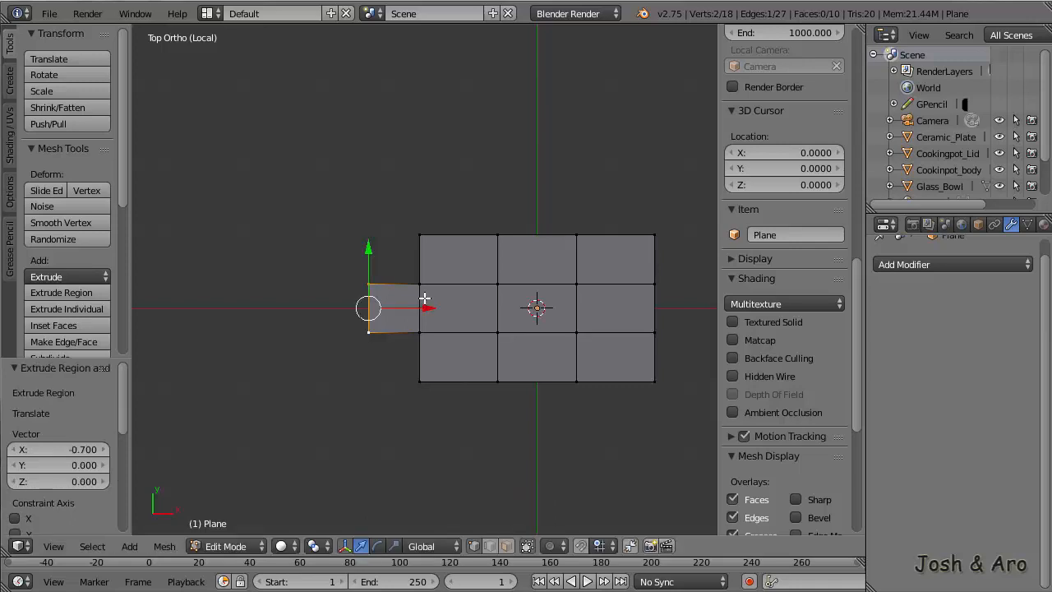
key("e")
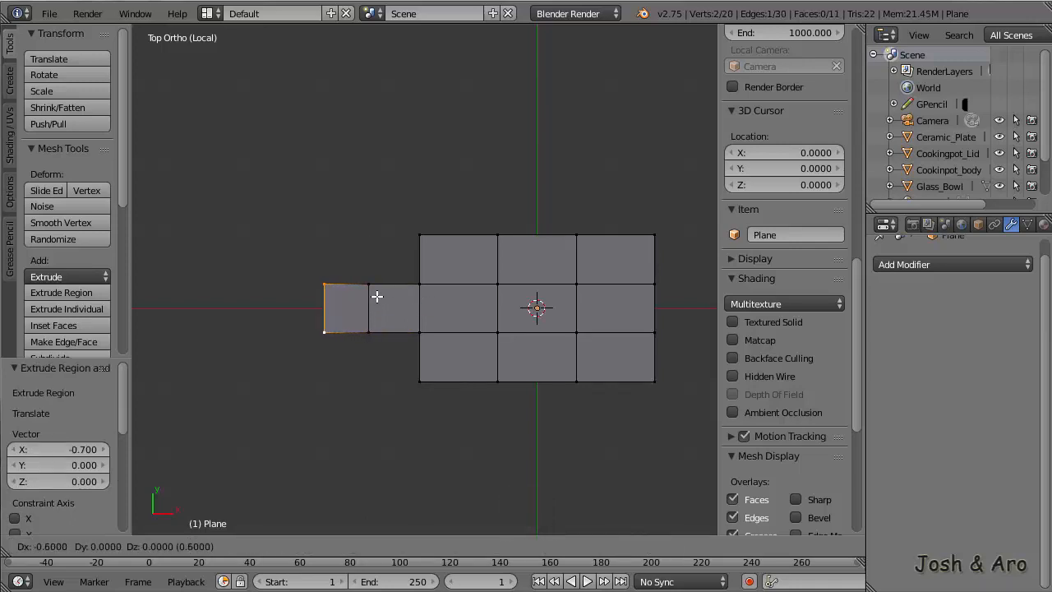
left_click(370, 298)
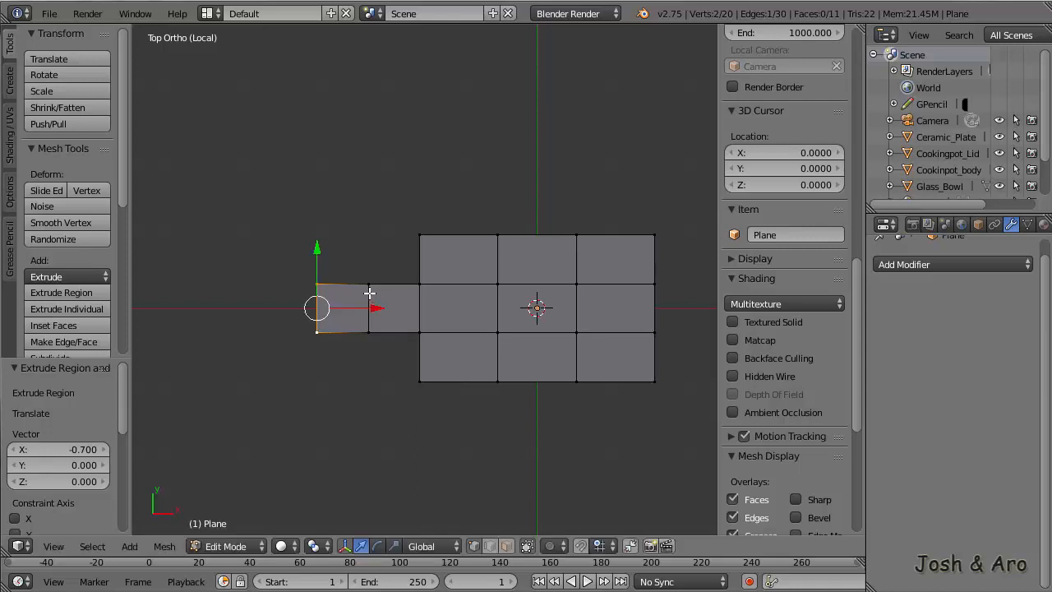
Extrude the outermost handle square's upper edge 0.6 along Y and its lower edge -0.7 along Y
right_click(330, 285)
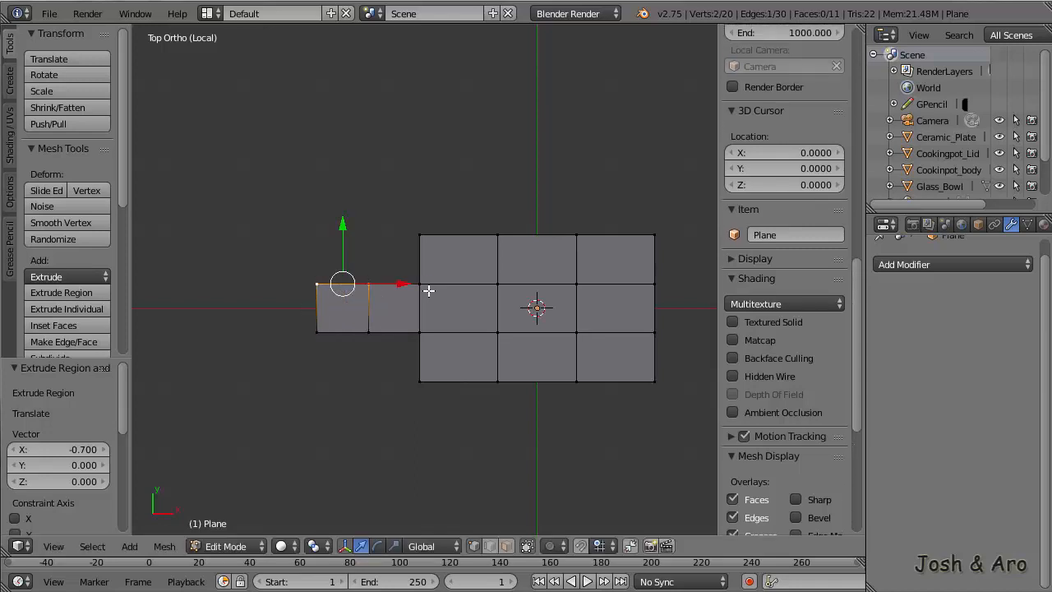
key("e")
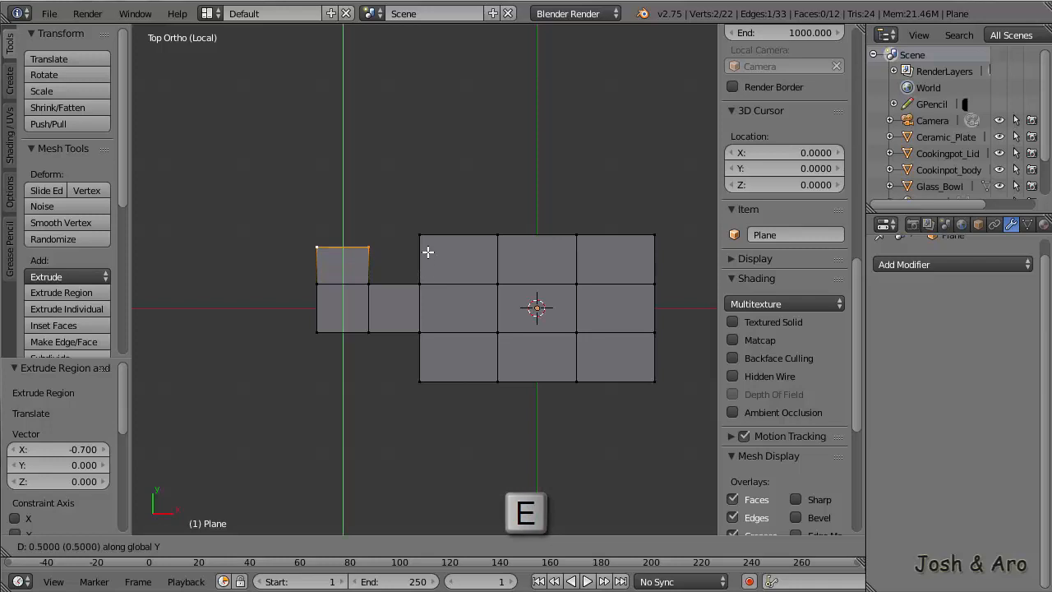
left_click(426, 248)
right_click(368, 331)
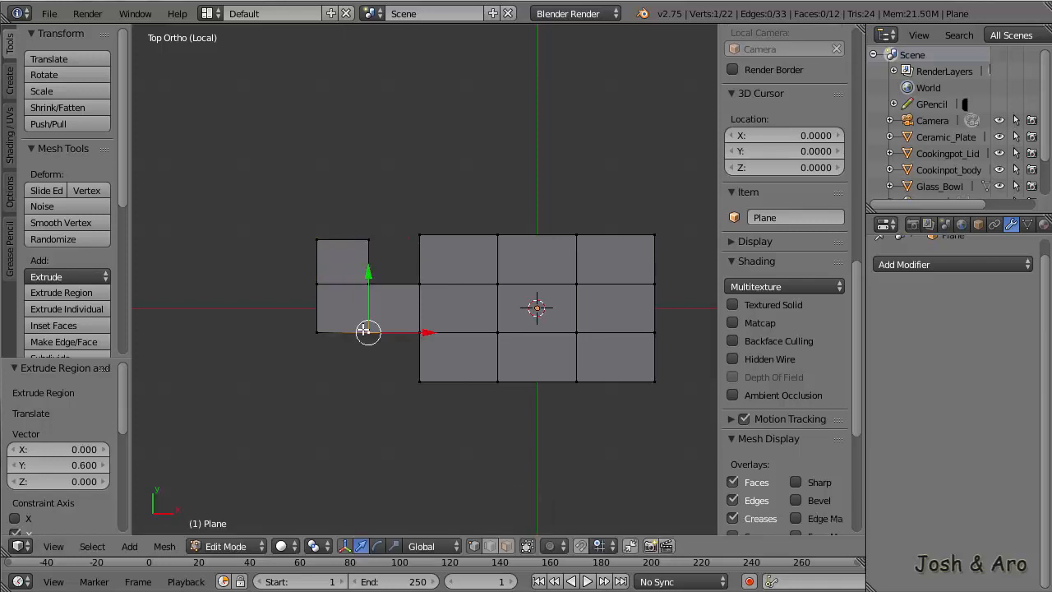
right_click(317, 331, "shift")
key("e")
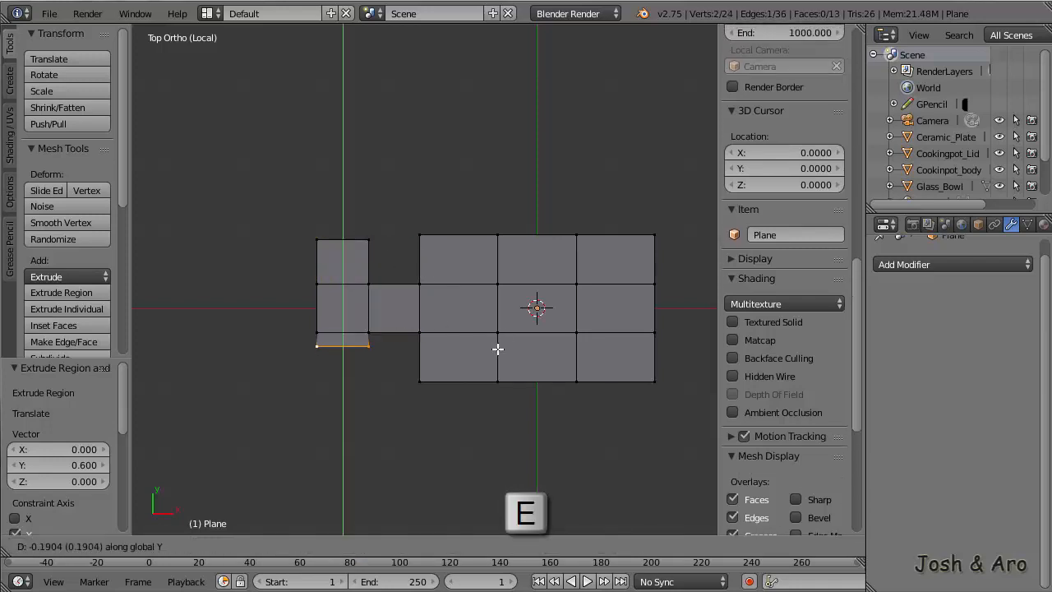
left_click(484, 380)
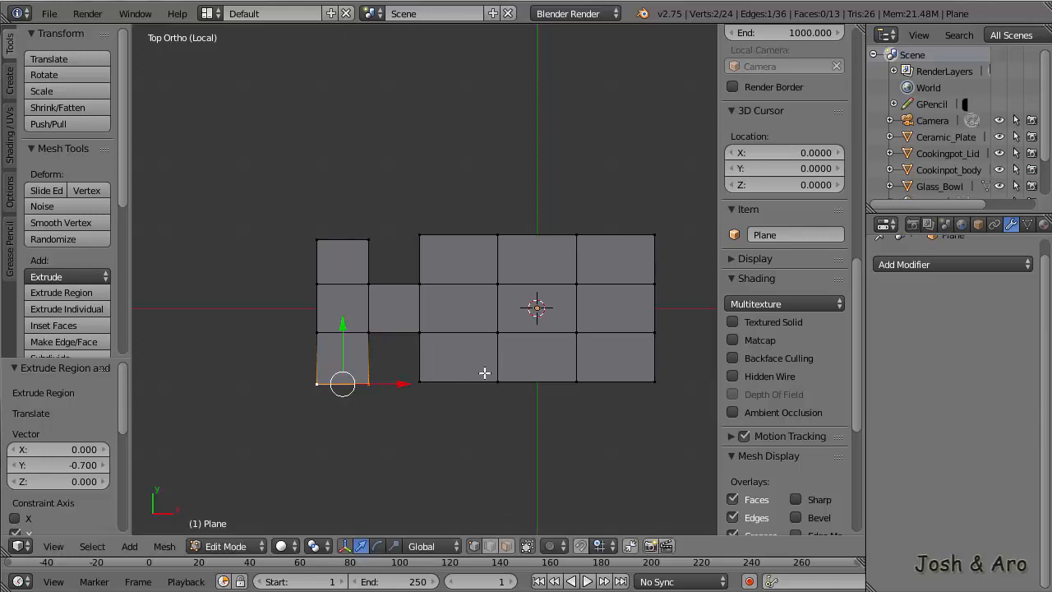
Make a square hole in the crosspiece's middle face by extruding it in place, scaling it to about 0.507 and deleting that inner face
mouse_move(353, 293)
left_mouse_down()
mouse_move(350, 316)
mouse_move(345, 297)
mouse_move(359, 293)
left_mouse_up()
mouse_move(337, 301)
right_mouse_down()
mouse_move(348, 302)
mouse_move(336, 320)
right_mouse_up()
scroll(334, 308, "up", 4)
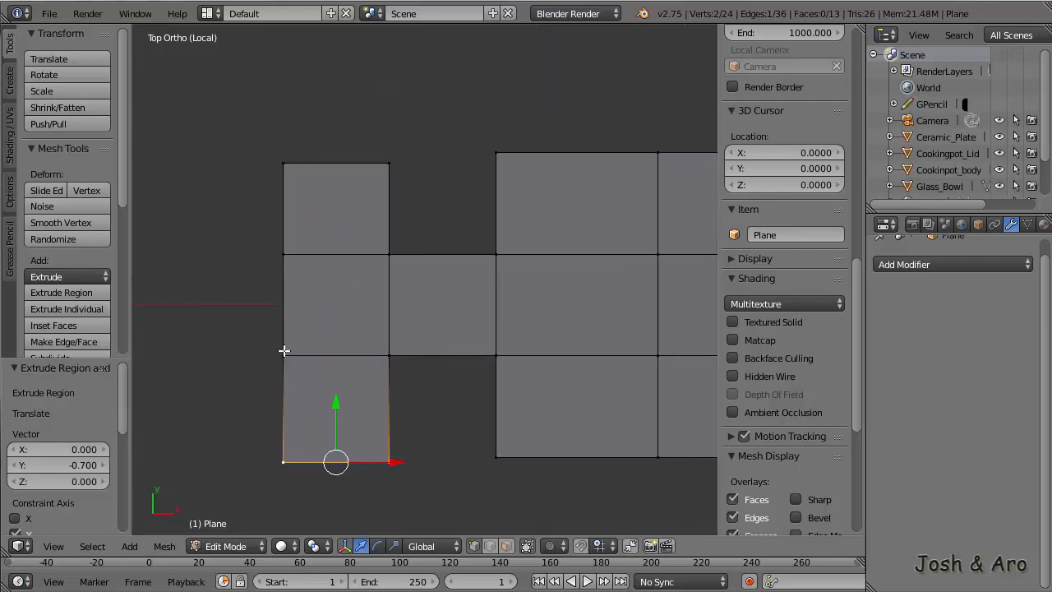
right_click(284, 354)
right_click(389, 355, "shift")
right_click(388, 254, "shift")
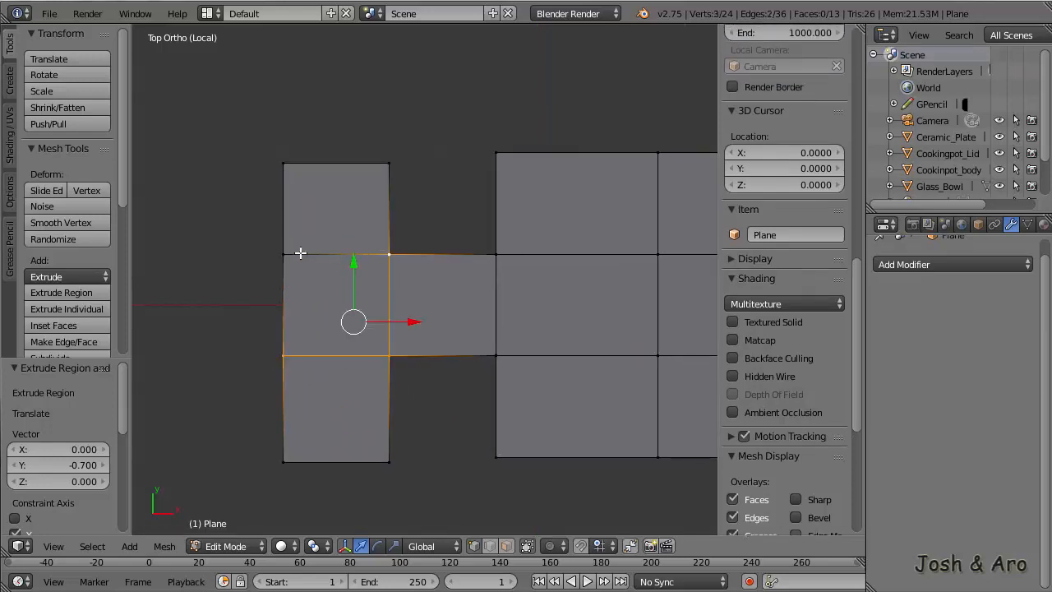
right_click(284, 254, "shift")
key("e")
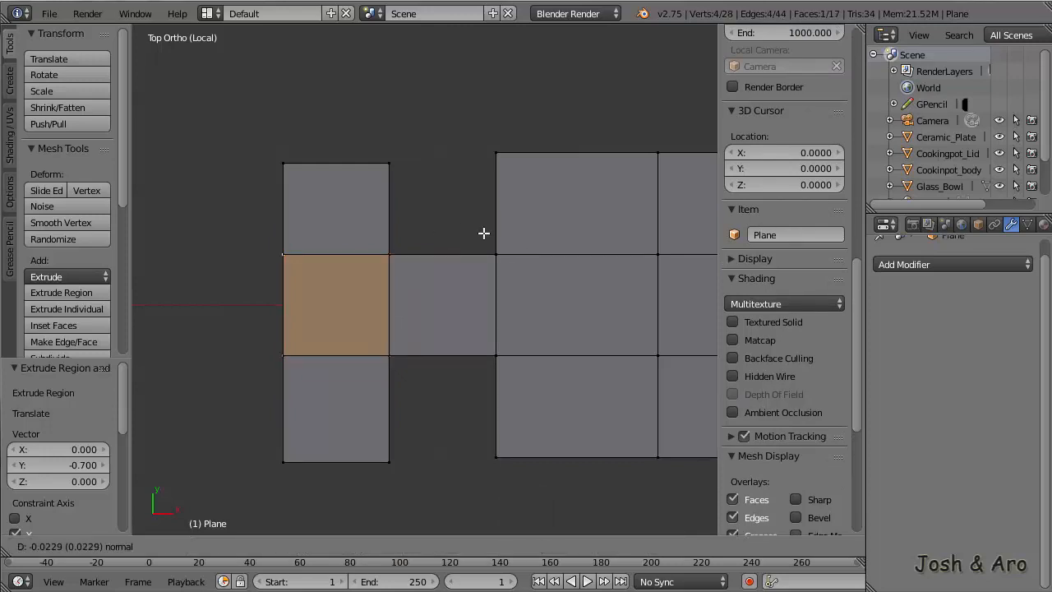
right_click(484, 233)
key("s")
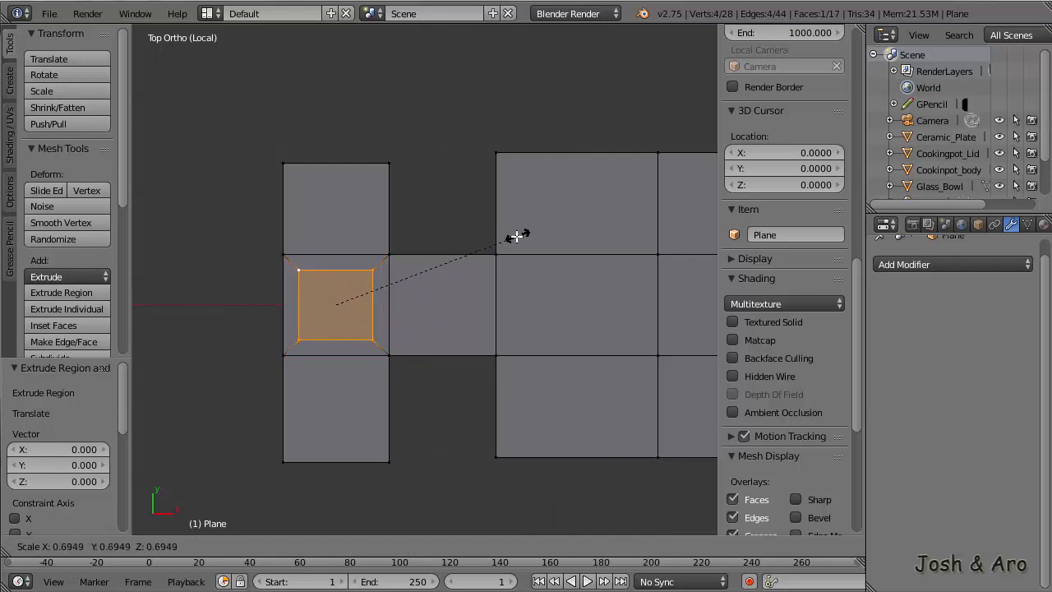
left_click(471, 264)
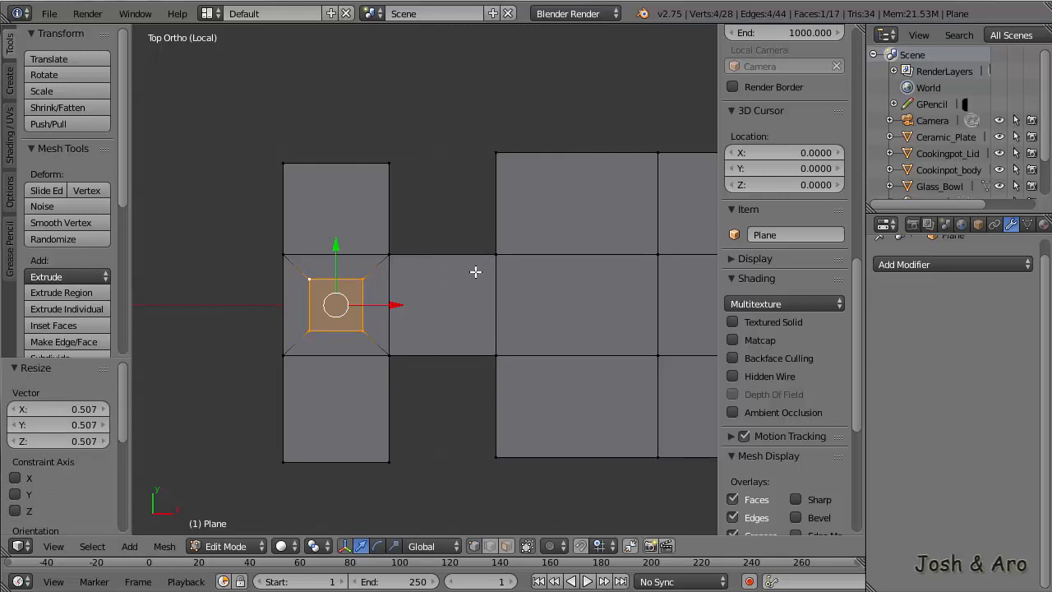
key("x")
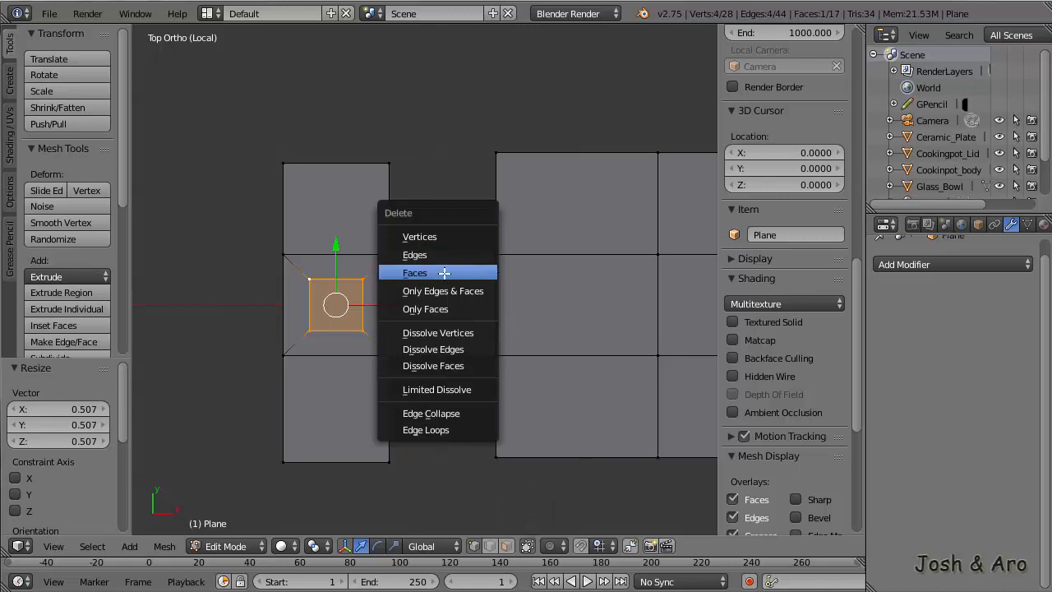
left_click(444, 273)
Add a Subdivision Surface modifier to the board mesh and view the smoothed shape in Object Mode
middle_click_drag(517, 294, 435, 270, "shift")
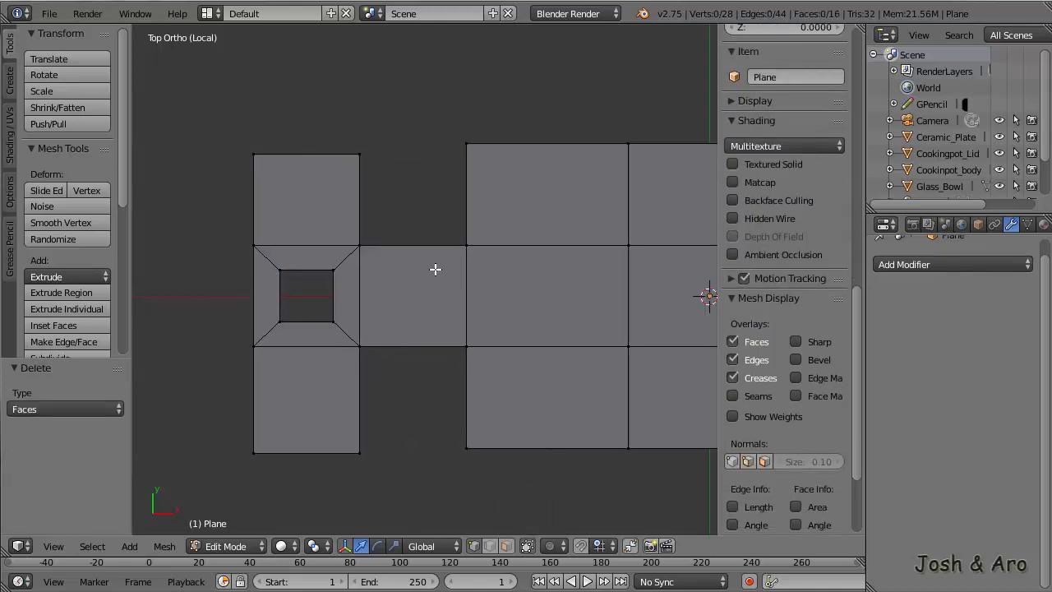
scroll(440, 273, "down", 1)
mouse_move(495, 287)
middle_mouse_down("shift")
mouse_move(466, 297)
mouse_move(498, 299)
middle_mouse_up("shift")
scroll(462, 296, "down", 1)
left_click(921, 265)
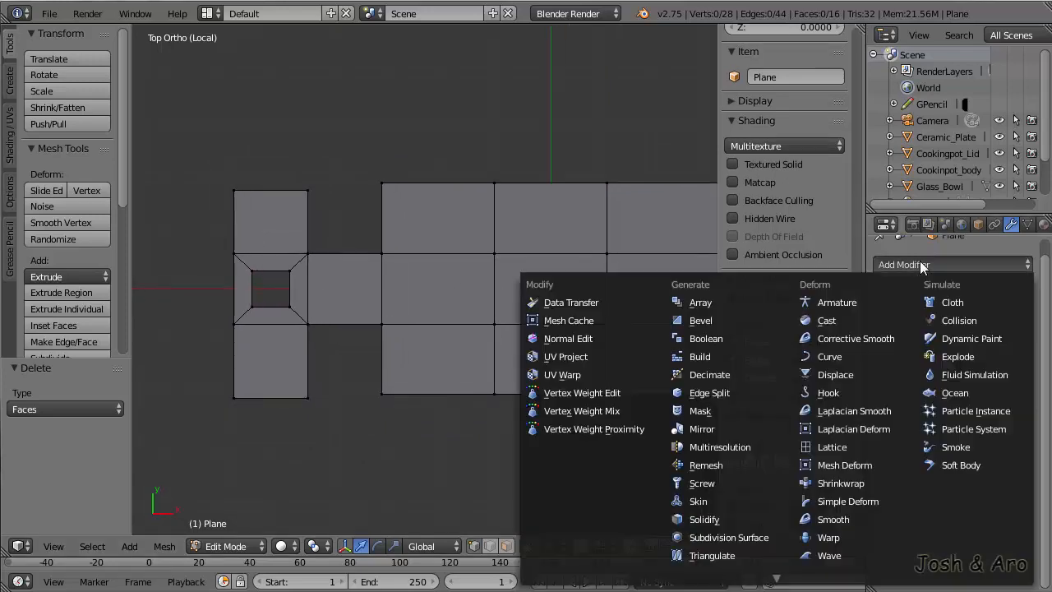
left_click(728, 536)
middle_click_drag(542, 336, 517, 308, "shift")
key("Tab")
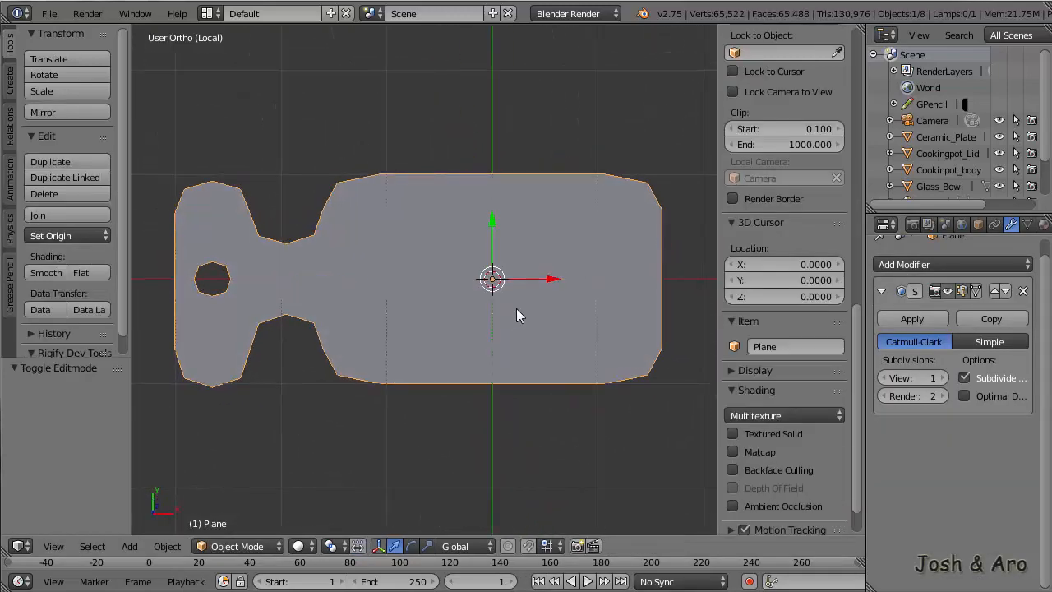
Add a centred lengthwise loop cut along Y to both the upper and the lower half of the handle crosspiece
key("Tab")
key("KP_7")
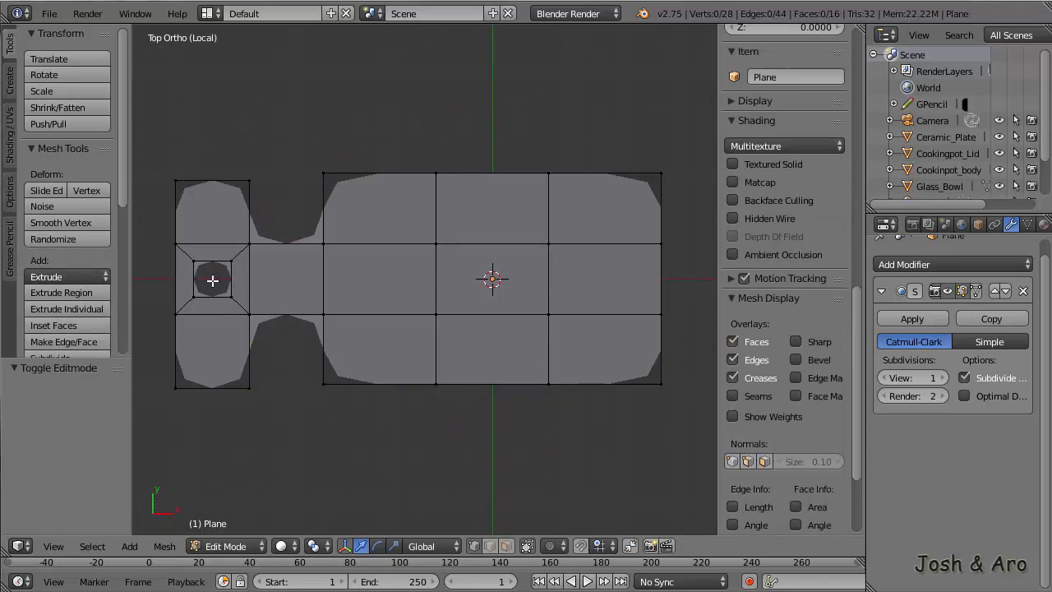
key("ctrl+r")
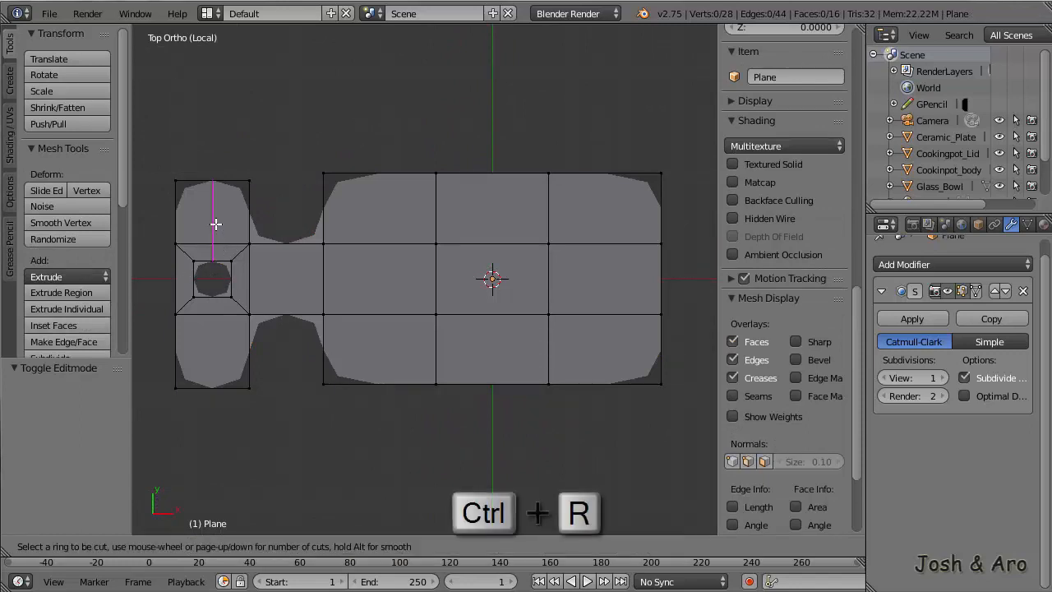
left_click(216, 224)
left_click(209, 294)
key("ctrl+r")
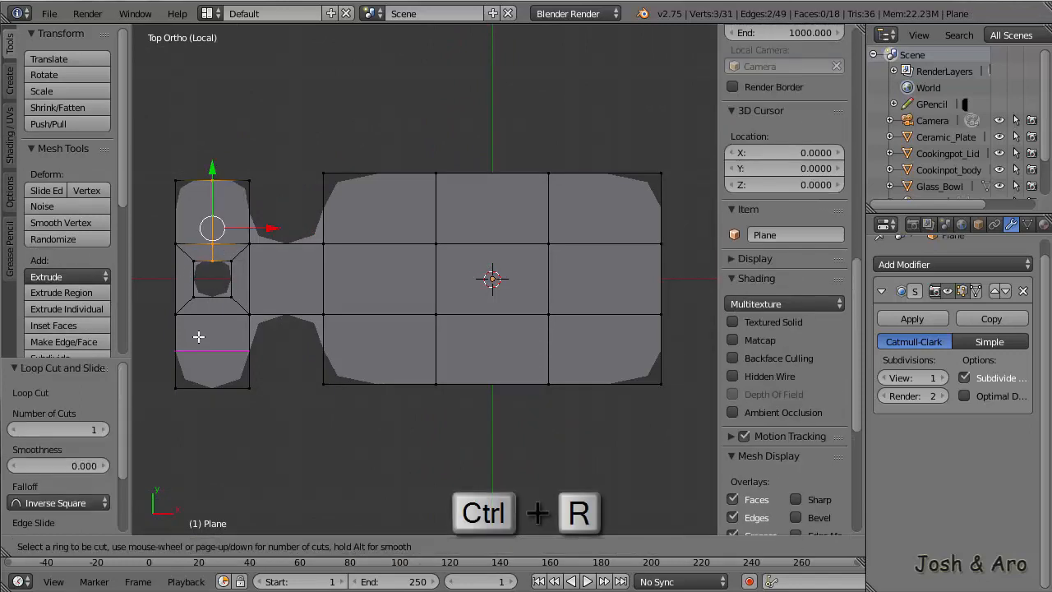
left_click(213, 330)
left_click(213, 331)
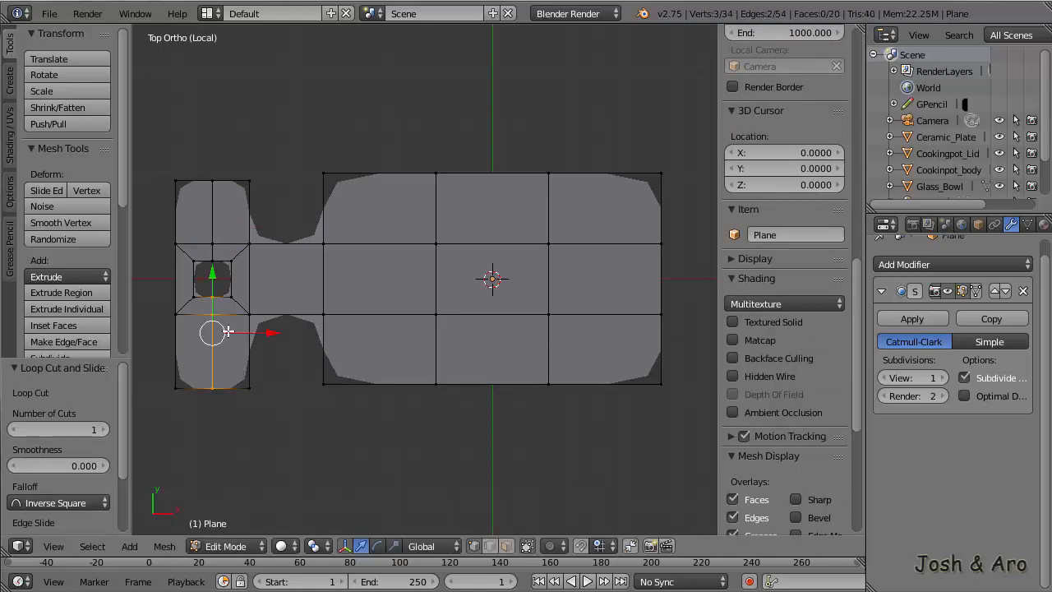
Scale the four centre vertices directly above and below the handle hole by 2.52 along Y
right_click(212, 261)
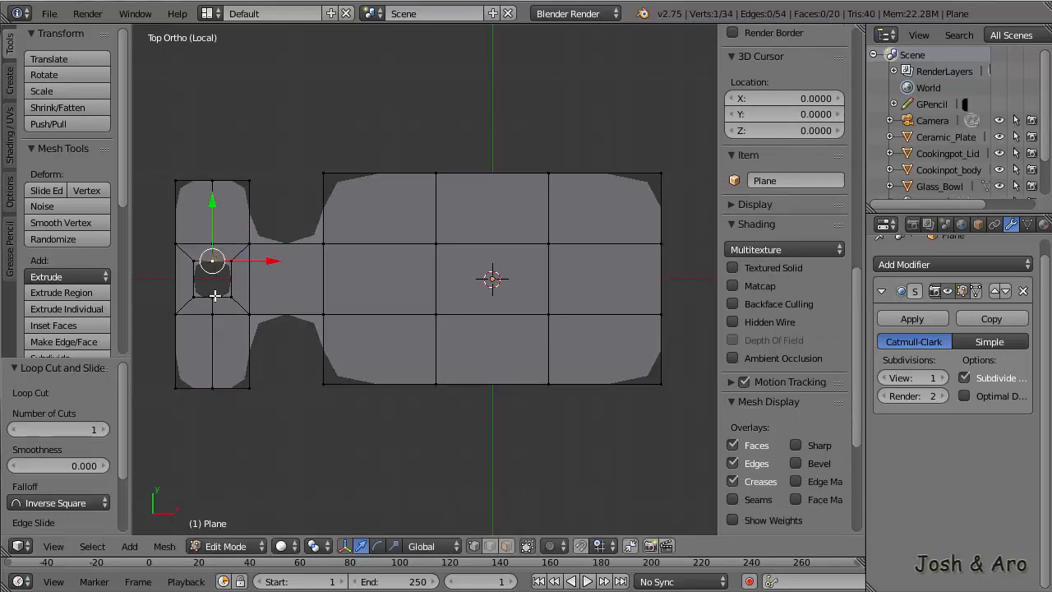
right_click(213, 296, "shift")
right_click(213, 314, "shift")
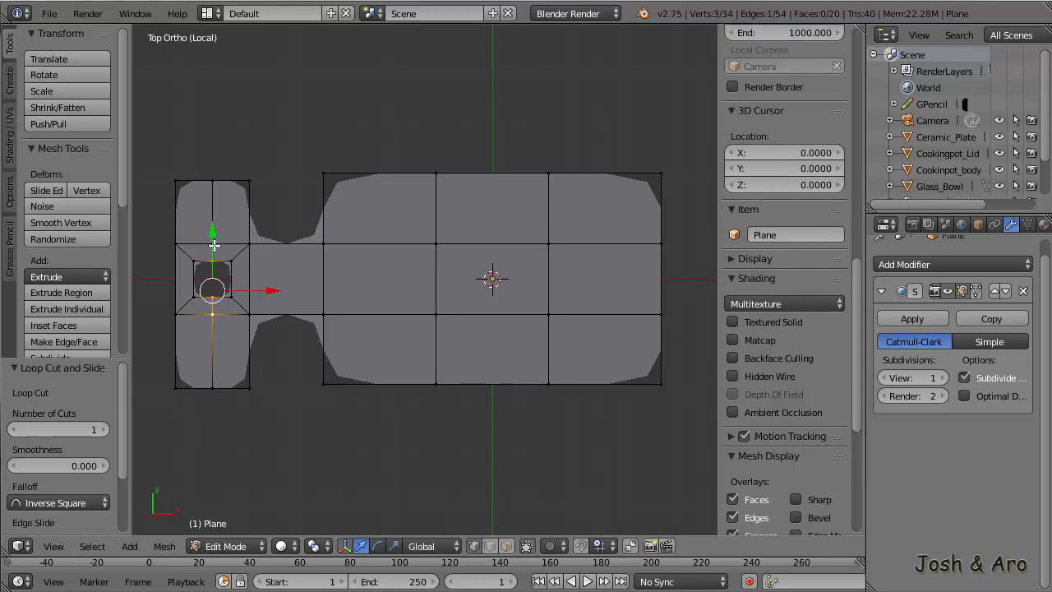
right_click(213, 244, "shift")
scroll(361, 261, "up", 3)
middle_click_drag(362, 261, 406, 243, "shift")
key("s")
key("y")
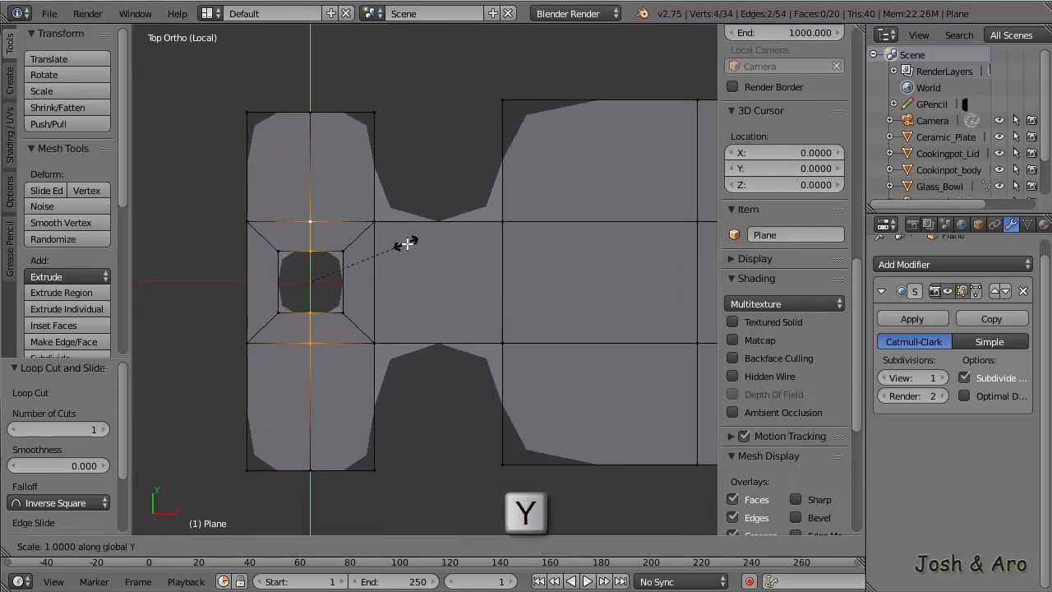
left_click(558, 203)
Lengthen the hole by scaling its uppermost and lowermost vertices further apart along Y, and check the shape in Object Mode
left_click(313, 205)
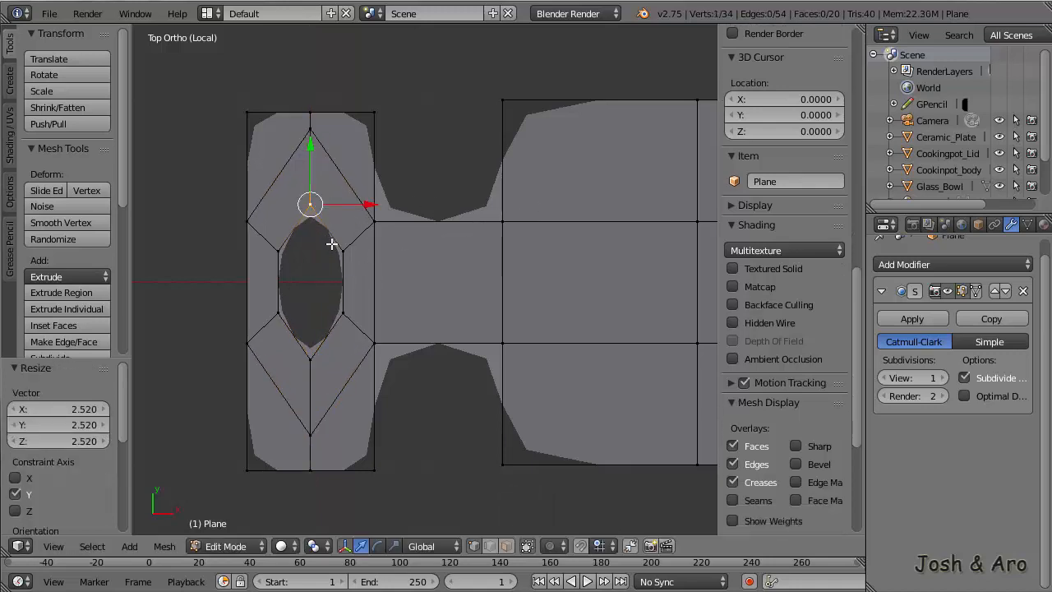
left_click(309, 359, "shift")
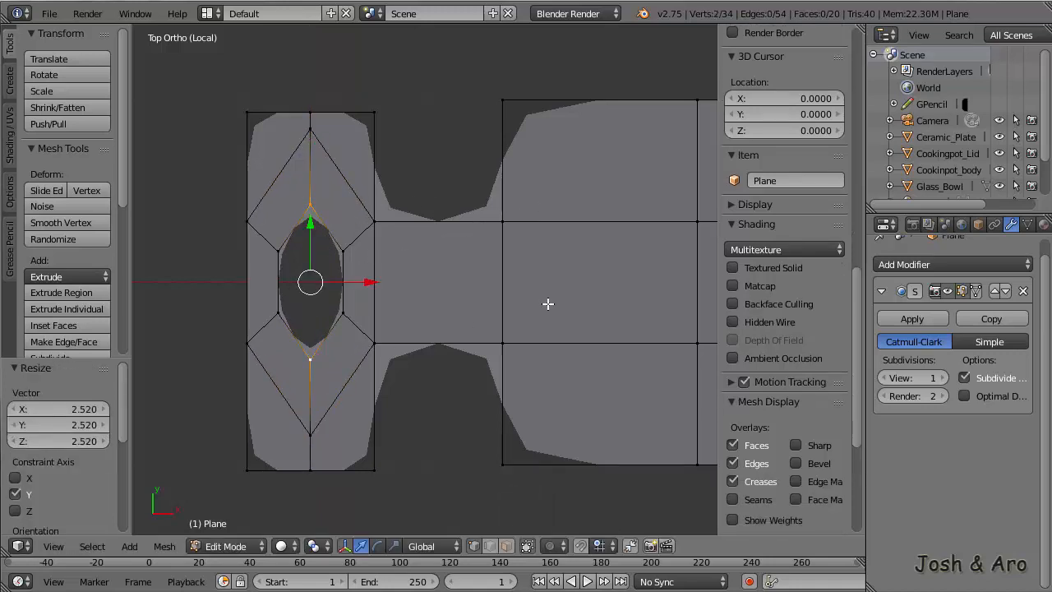
key("s")
key("y")
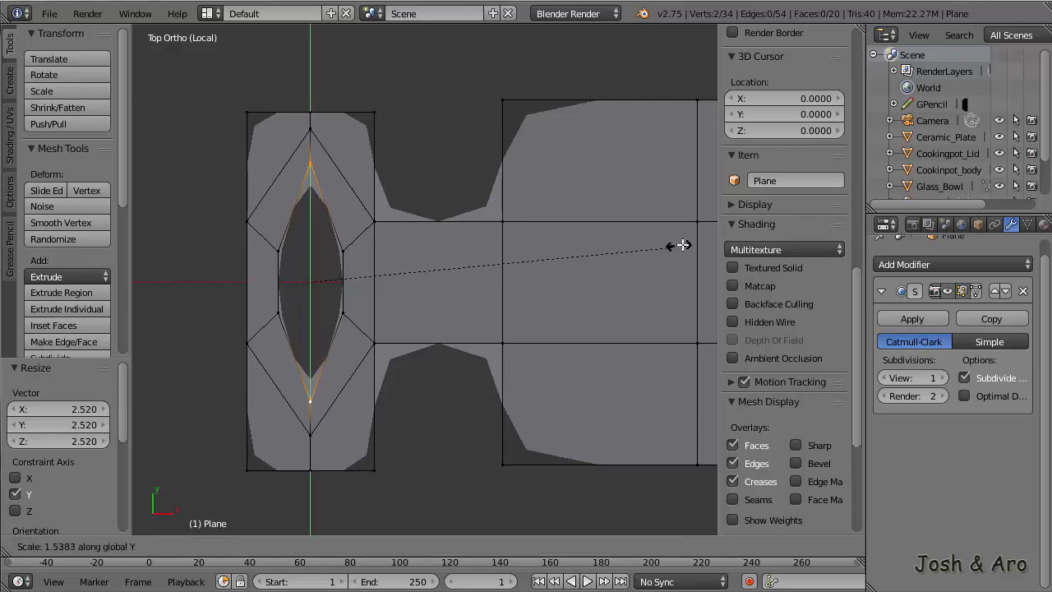
left_click(685, 256)
key("Tab")
middle_click_drag(576, 265, 549, 232, "shift")
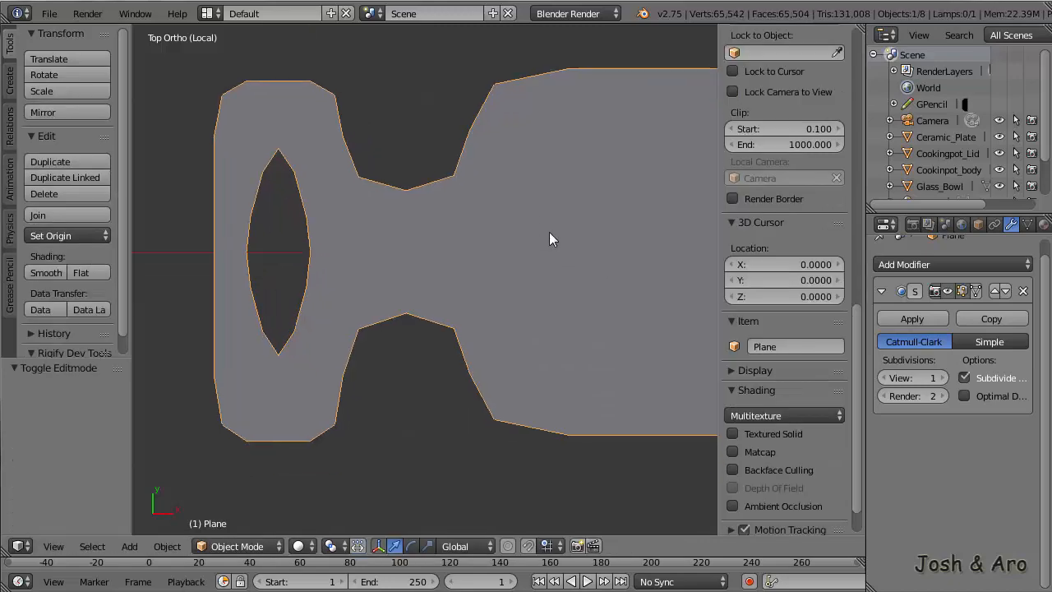
Widen the hole by scaling its four side vertices by 1.272 along X
key("Tab")
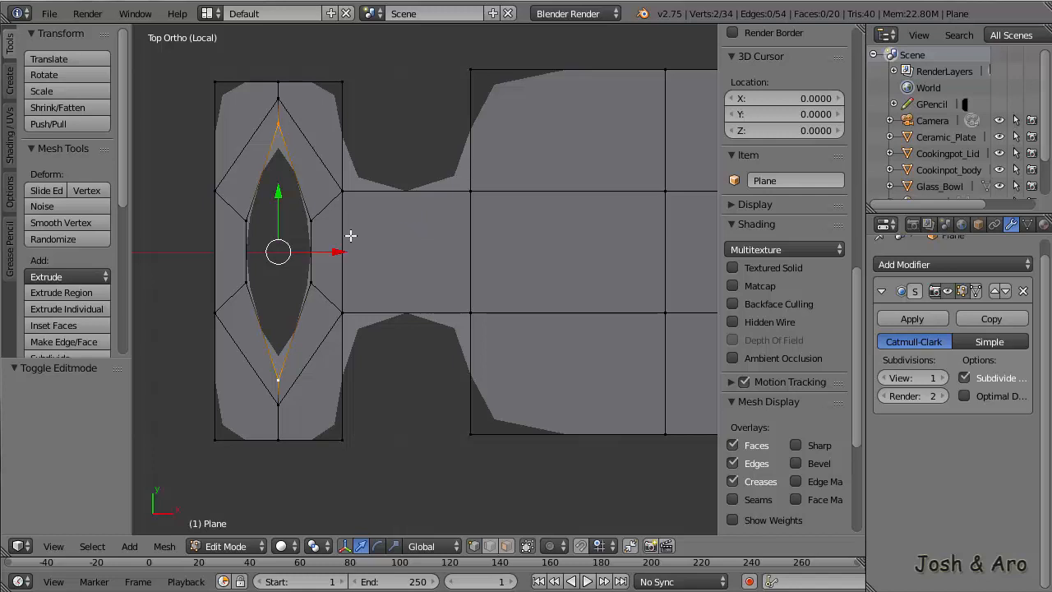
right_click(314, 224)
right_click(309, 274, "shift")
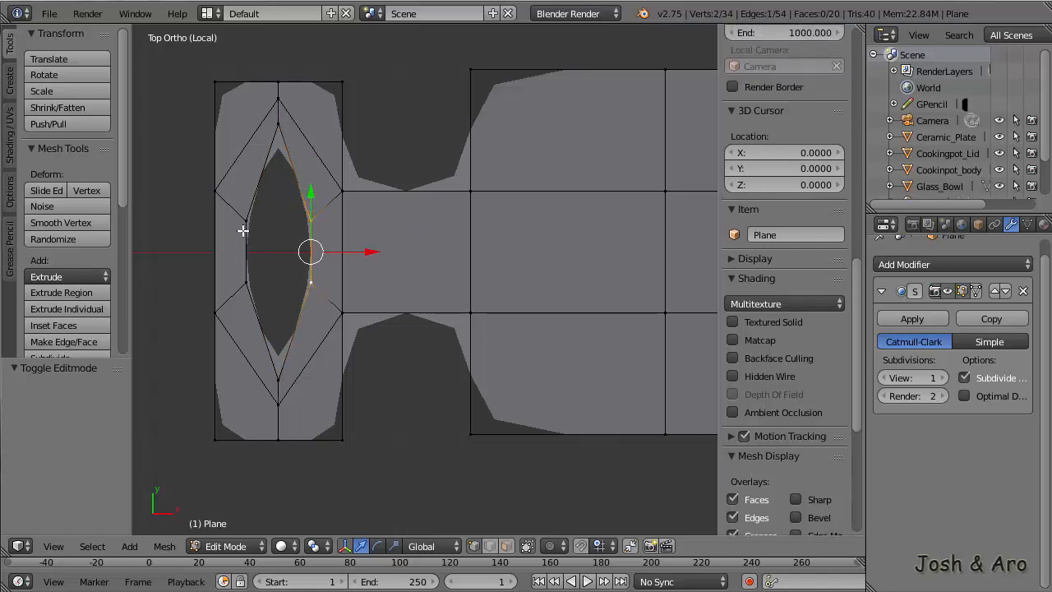
right_click(247, 234, "shift")
right_click(244, 277, "shift")
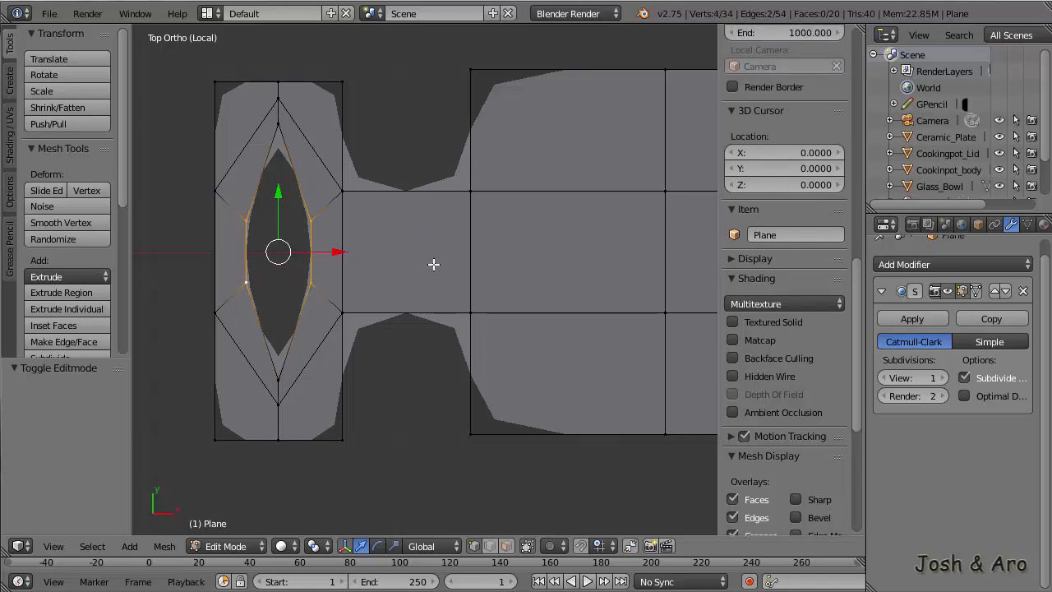
key("s")
key("x")
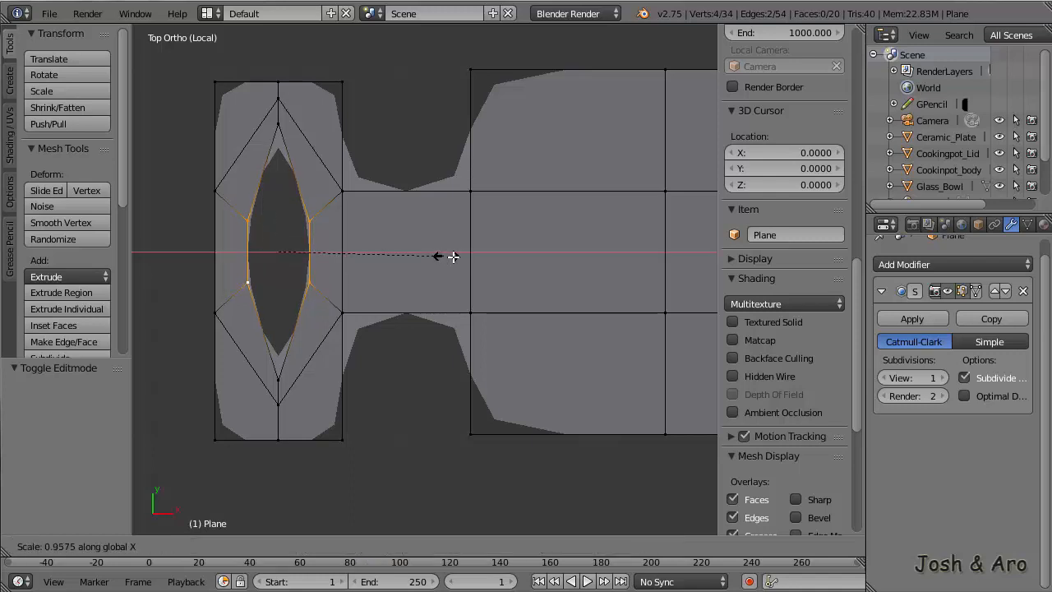
left_click(505, 259)
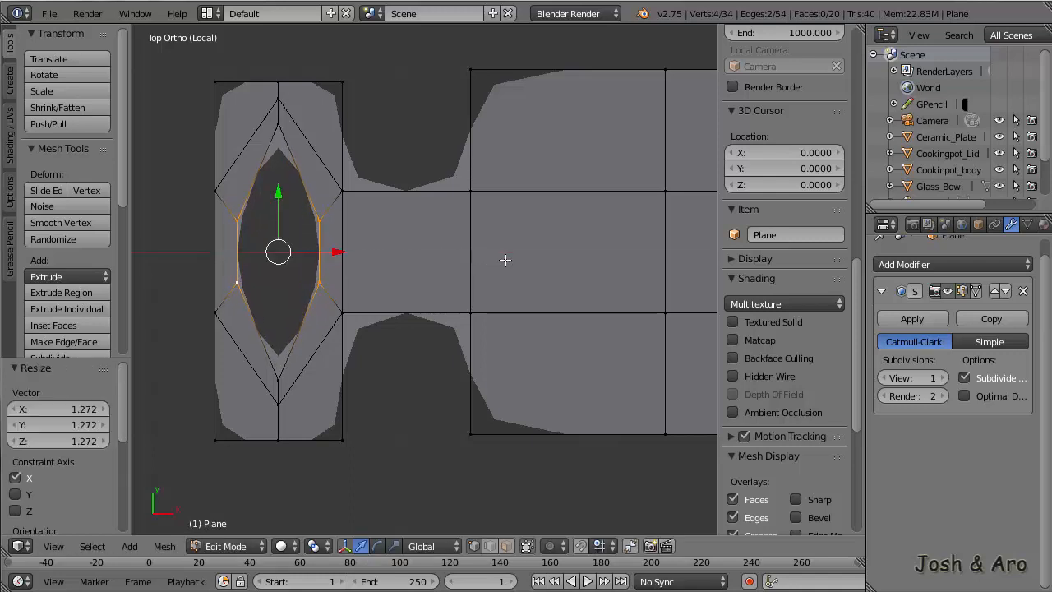
Round the crosspiece ends by scaling its four outer corner vertices to 0.816 along Y
middle_click_drag(487, 248, 526, 238, "shift")
right_click(254, 72)
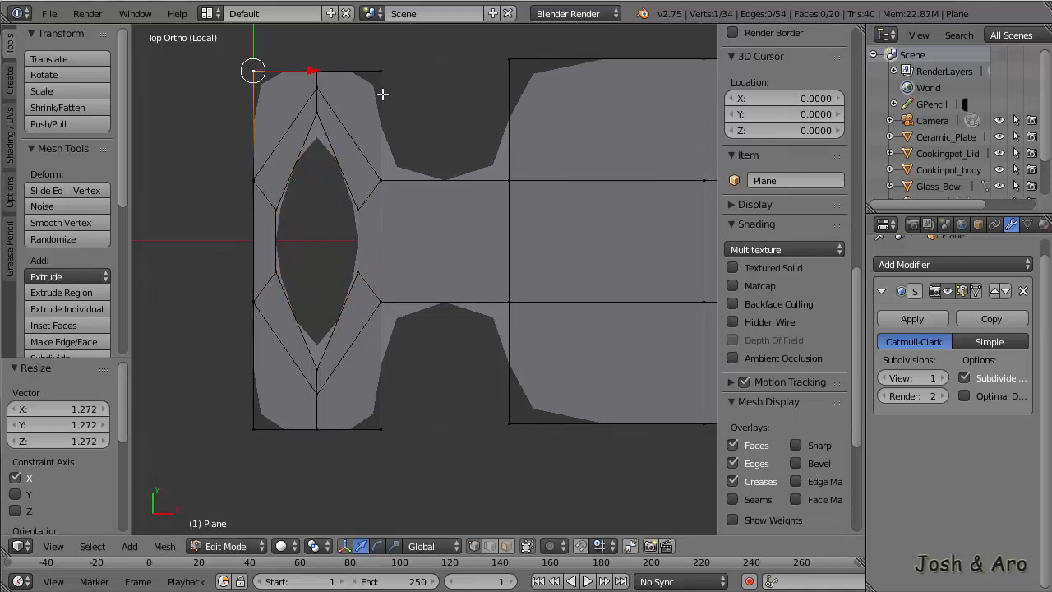
right_click(380, 72, "shift")
right_click(380, 428, "shift")
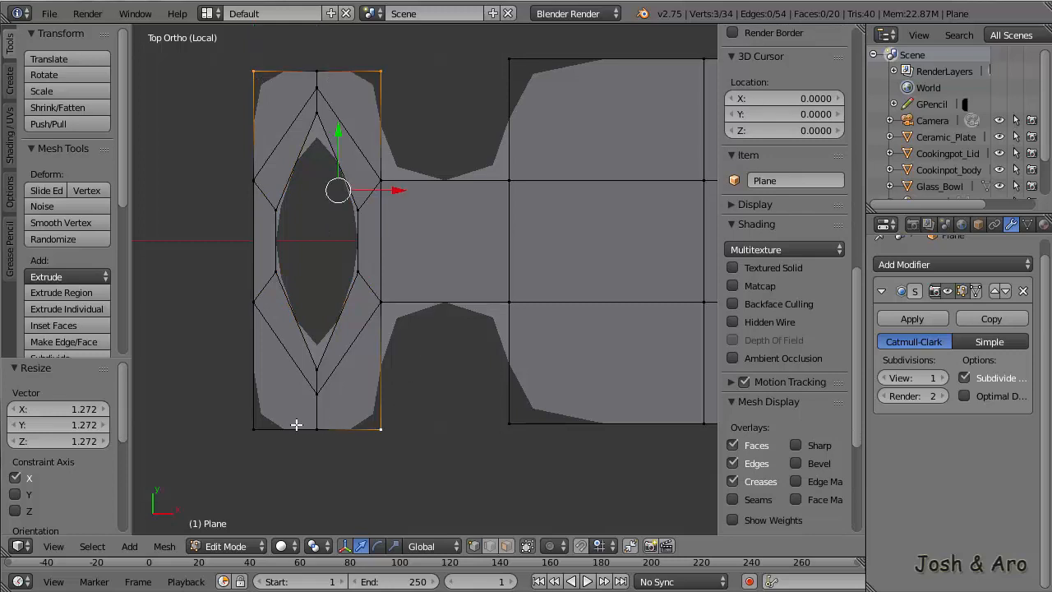
right_click(254, 428, "shift")
key("s")
key("y")
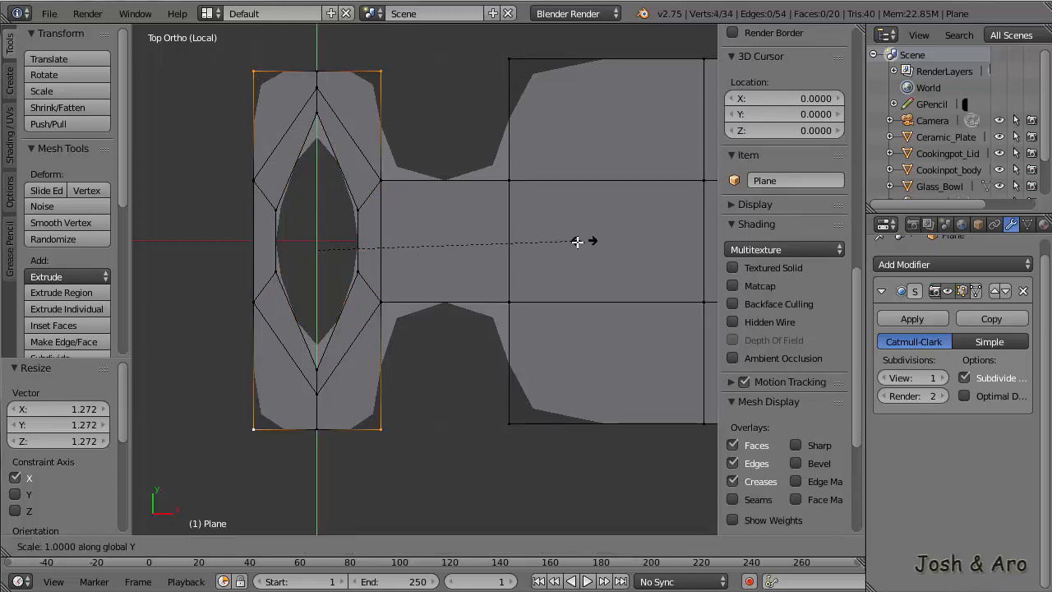
left_click(535, 241)
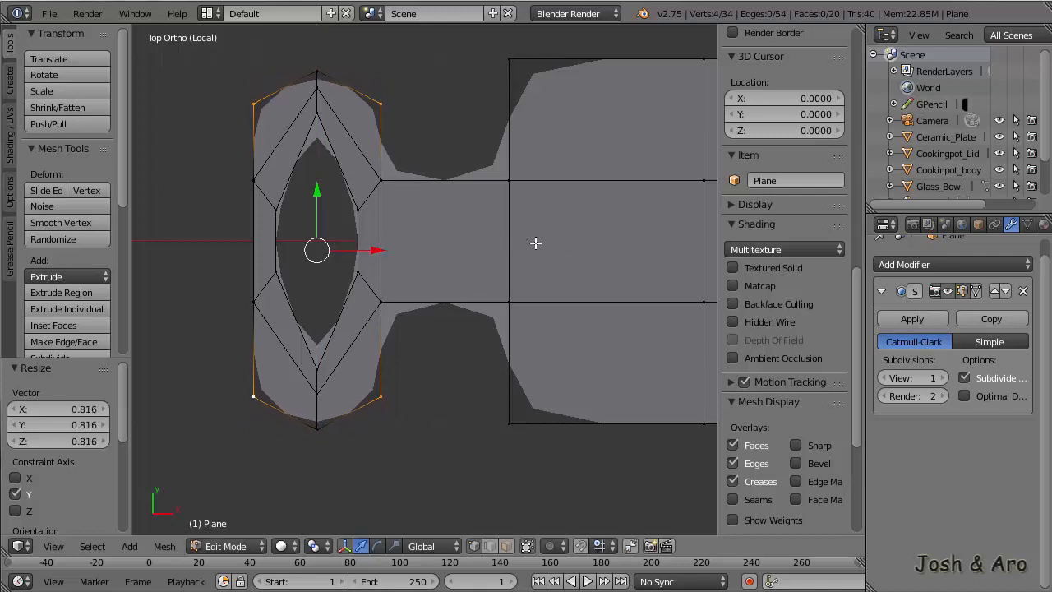
key("Tab")
key("Tab")
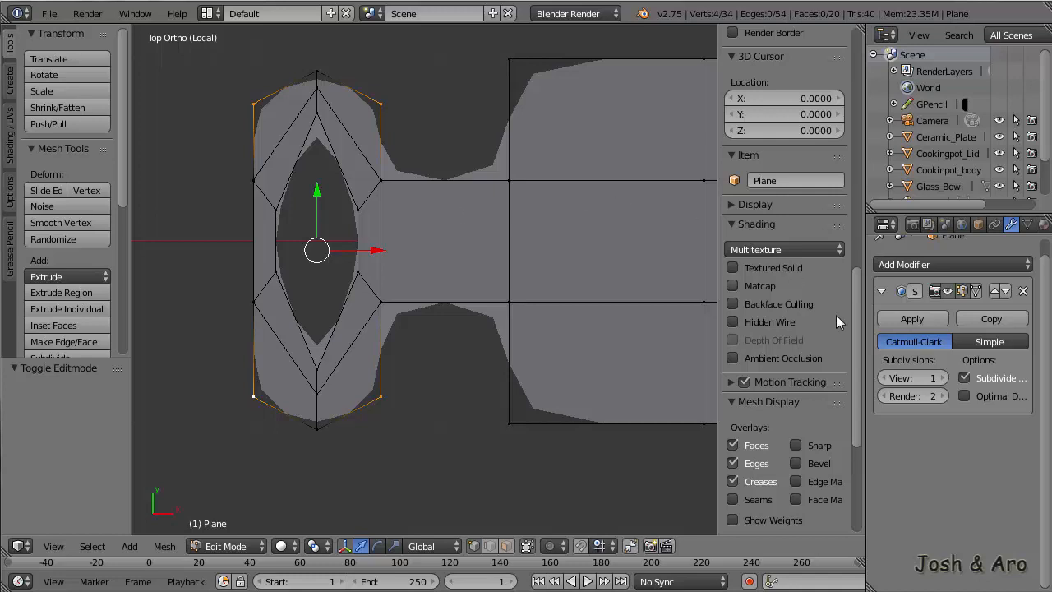
Set the Subdivision Surface modifier's view subdivisions to 2, enable Optimal Display and inspect the board in Object Mode
left_click(942, 377)
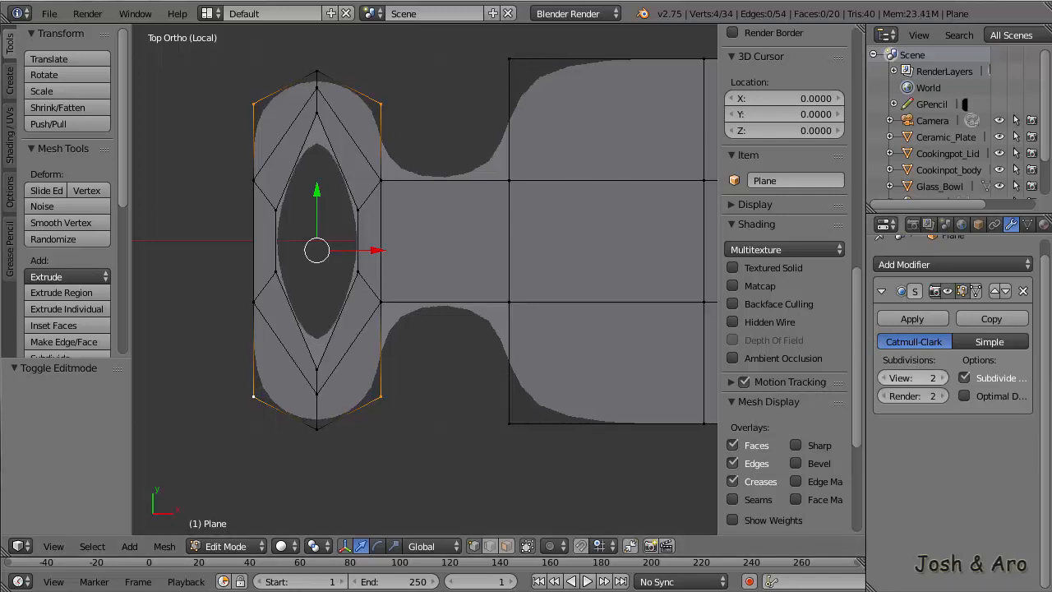
left_click(964, 395)
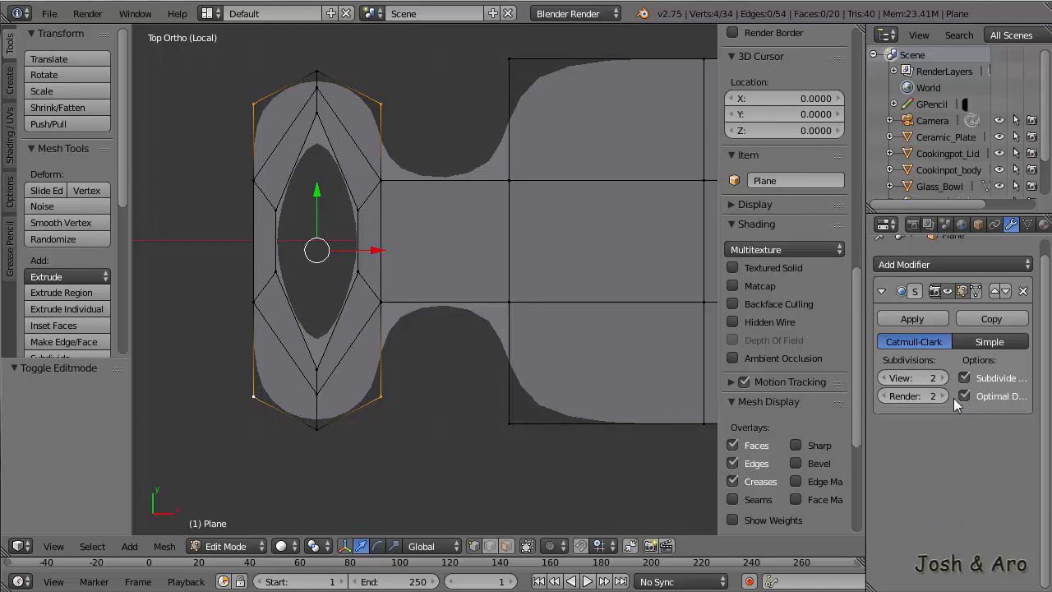
key("Tab")
scroll(445, 288, "up", 1)
scroll(460, 284, "down", 3)
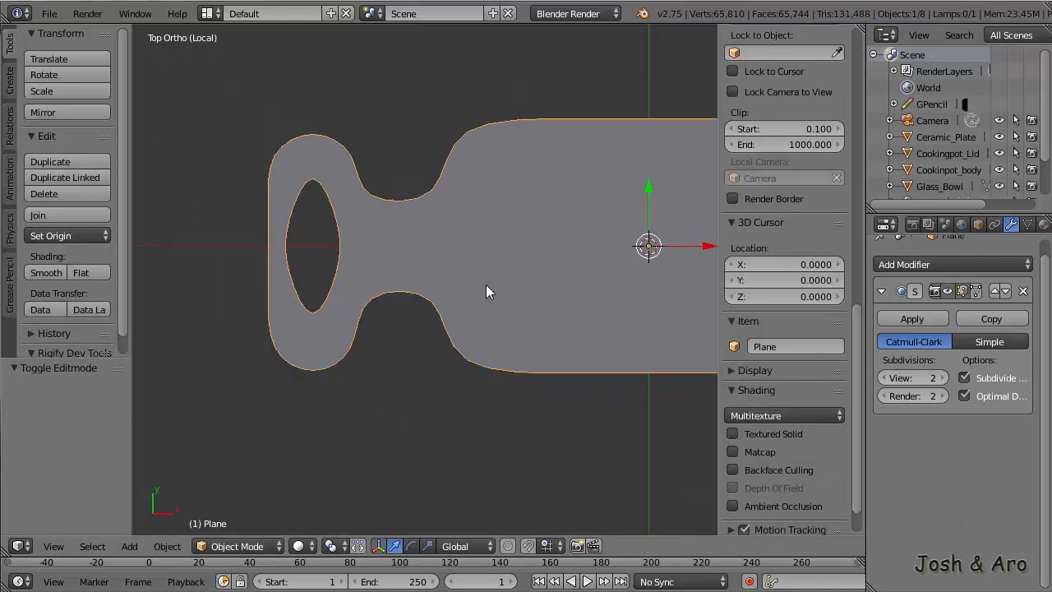
scroll(481, 281, "up", 1)
scroll(510, 282, "down", 2)
middle_click_drag(468, 285, 473, 276)
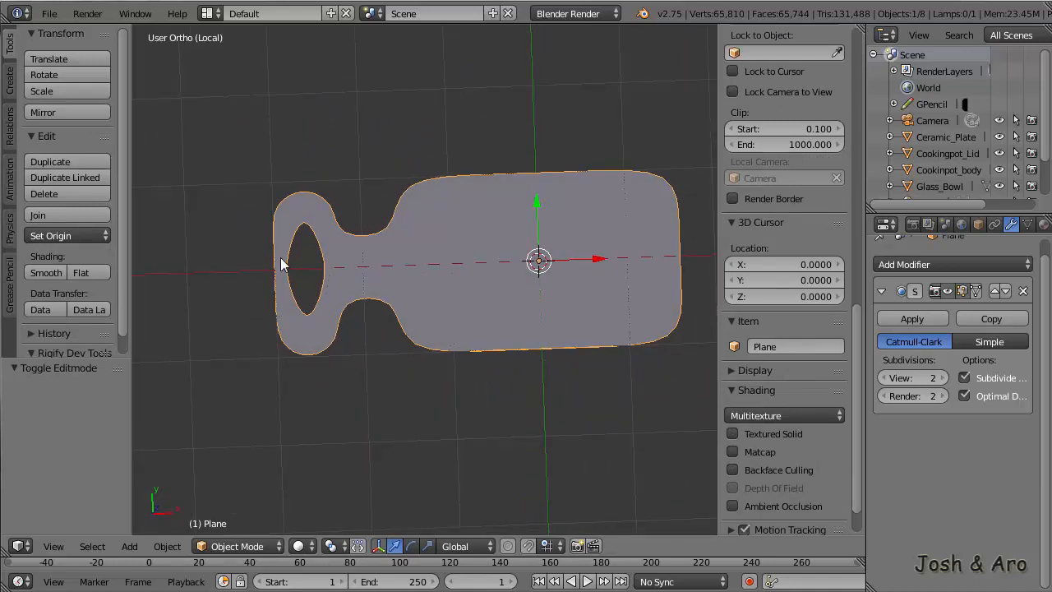
Return to Edit Mode and scale the hole's four side vertices by 1.124 along X
key("Tab")
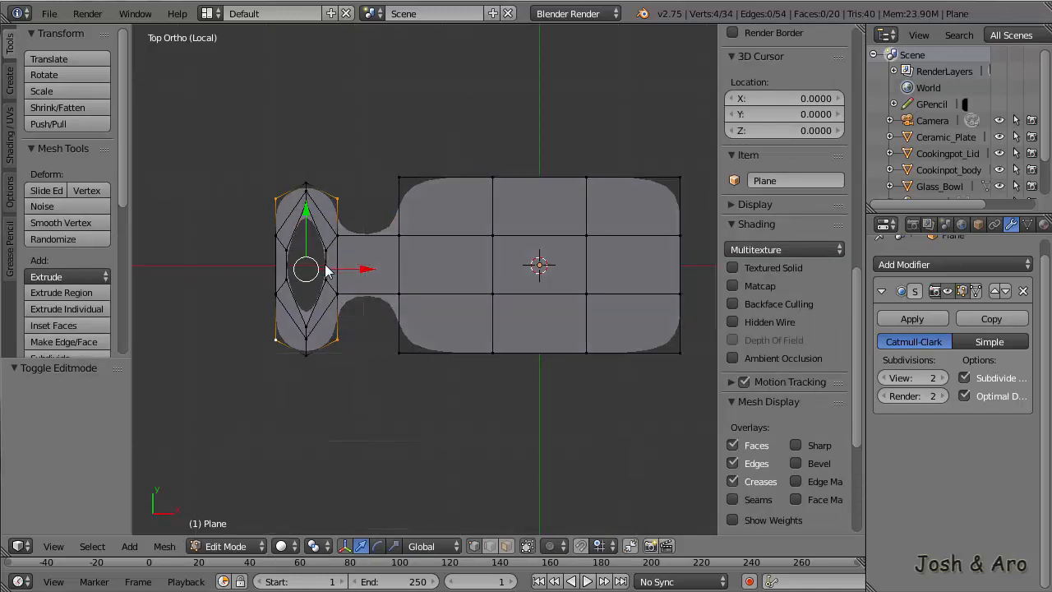
scroll(326, 271, "up", 3)
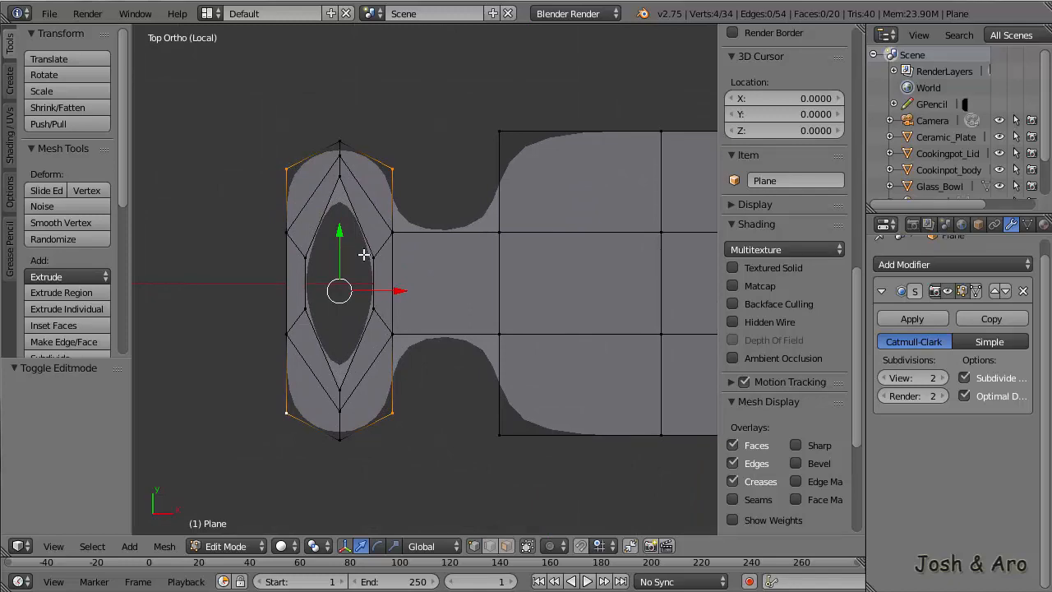
key("s")
key("x")
left_click(282, 416)
Scale the crosspiece's four outer corner vertices uniformly to about 0.95
key("s")
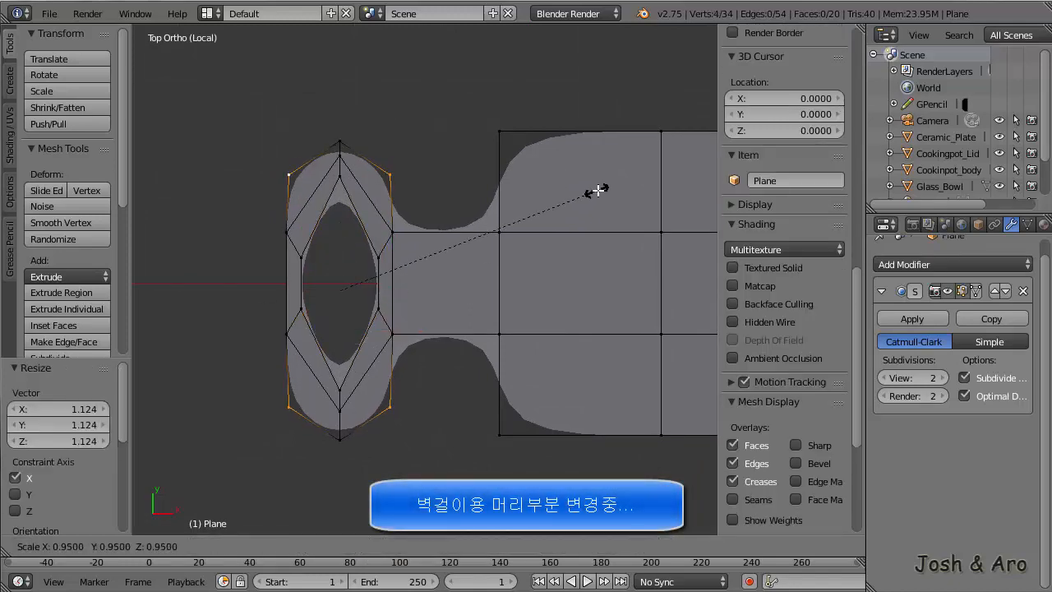
left_click(594, 192)
key("Tab")
key("Tab")
Scale the hole's four side vertices by 1.566 along Y to make the opening more oval
right_click(301, 258)
right_click(301, 308, "shift")
right_click(378, 258, "shift")
right_click(378, 309, "shift")
key("s")
key("y")
left_click(680, 285)
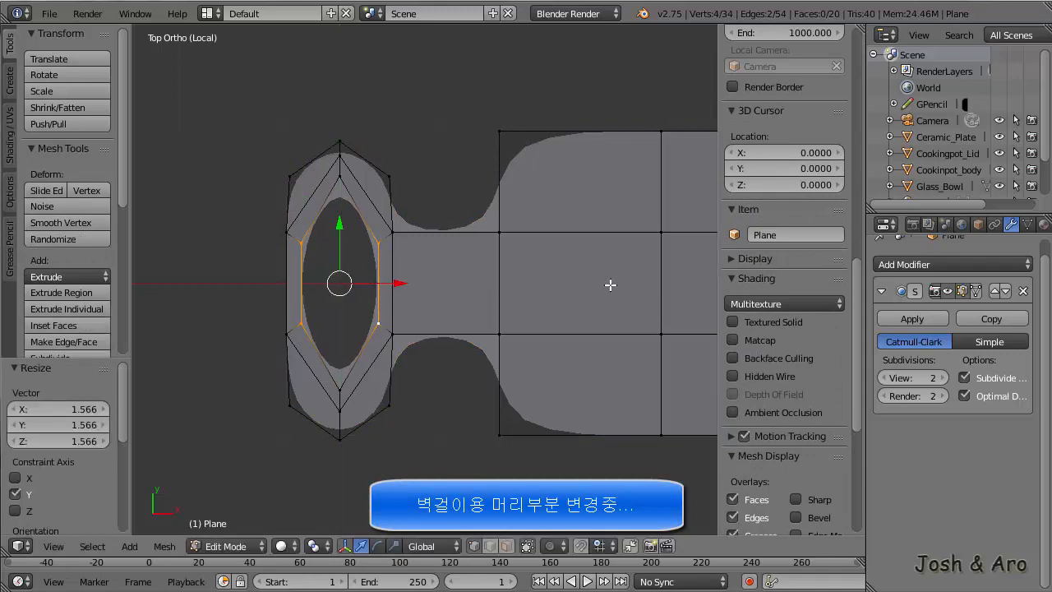
key("Tab")
key("Tab")
Scale the hole's upper and lower tip vertices slightly further apart along Y
right_click(340, 179)
right_click(341, 389, "shift")
key("s")
key("y")
left_click(631, 324)
key("Tab")
key("Tab")
middle_click_drag(523, 294, 484, 286, "shift")
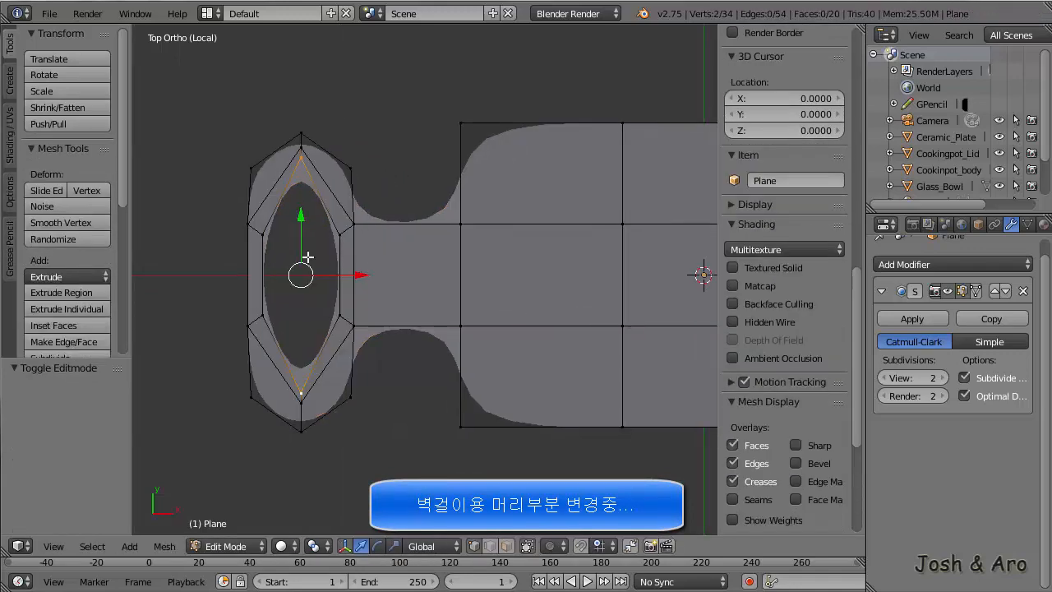
Spread the hole's four side vertices further apart along Y once more and check the smoothed outline in Object Mode
right_click(265, 235)
right_click(265, 315, "shift")
right_click(338, 316, "shift")
right_click(339, 236, "shift")
key("s")
key("y")
left_click(681, 286)
key("Tab")
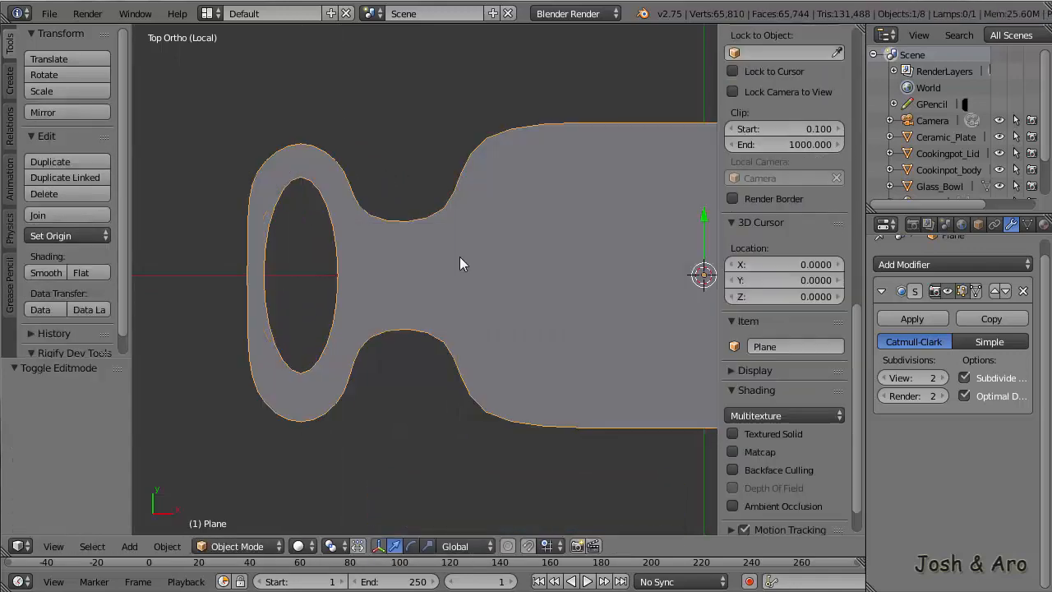
Move the whole ring-shaped handle head 0.303 along X towards the board and view the complete shape in Object Mode
key("Tab")
key("a")
key("b")
left_click_drag(208, 117, 404, 456)
middle_click_drag(407, 378, 383, 362, "shift")
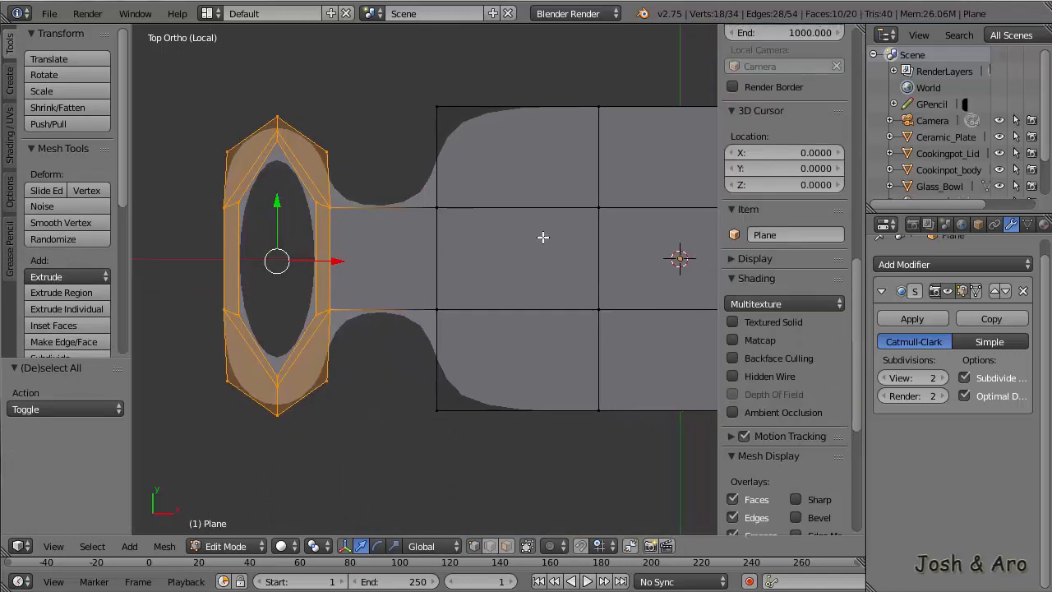
key("g")
key("x")
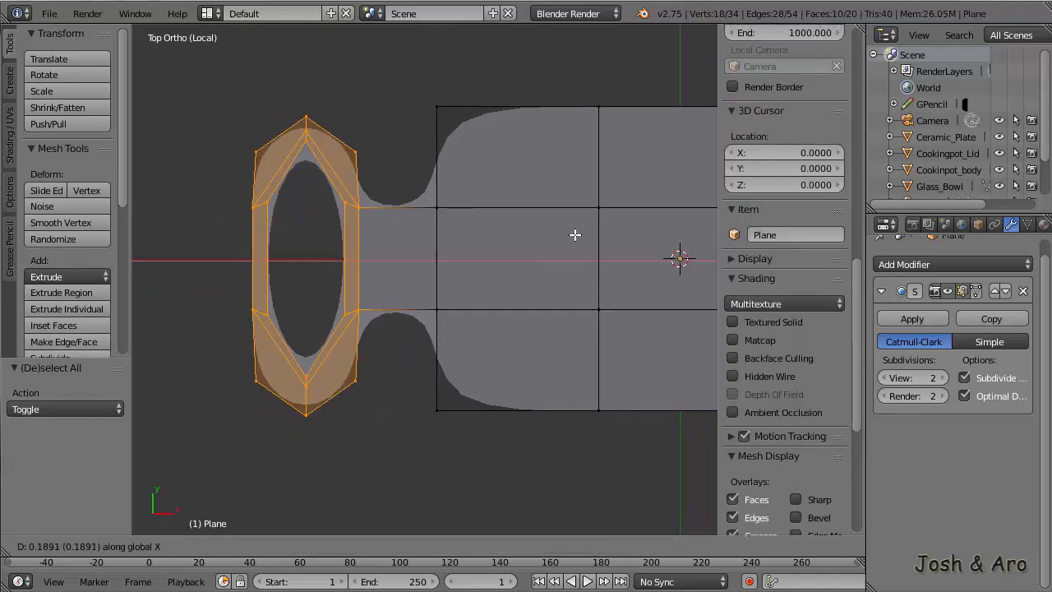
left_click(586, 232)
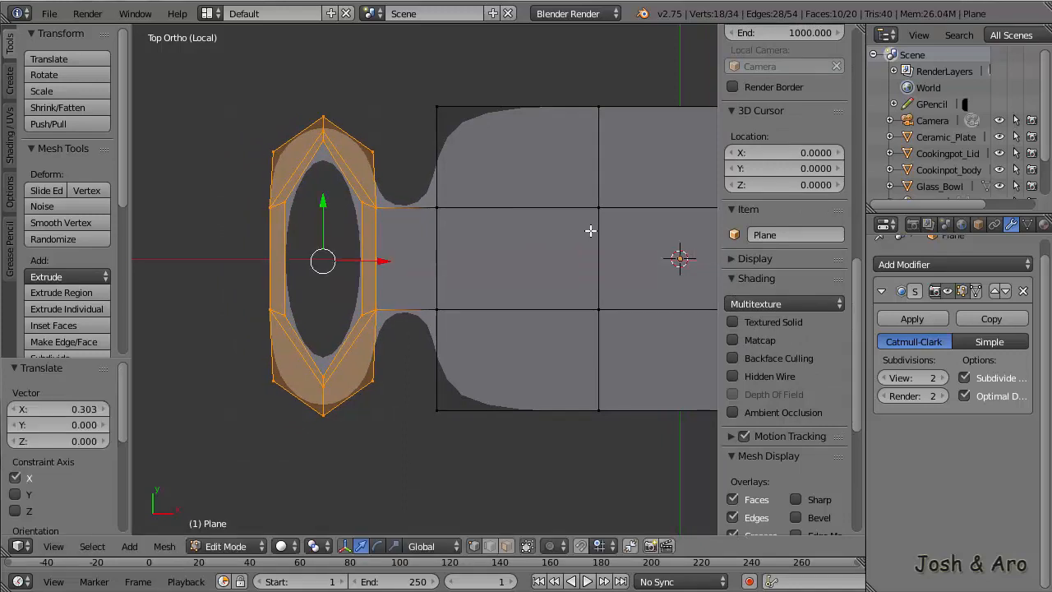
key("Tab")
scroll(523, 243, "down", 2)
scroll(523, 235, "down", 2)
middle_click_drag(571, 237, 488, 242, "shift")
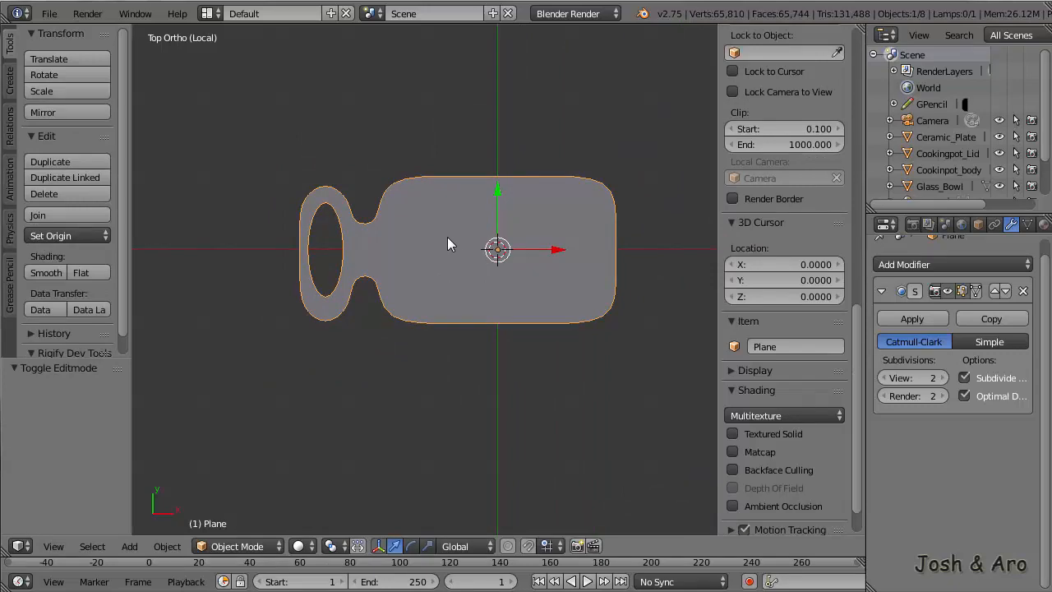
Extrude the whole flat mesh about 0.41 downward to give the board thickness and inspect the smoothed result in Object Mode
key("Tab")
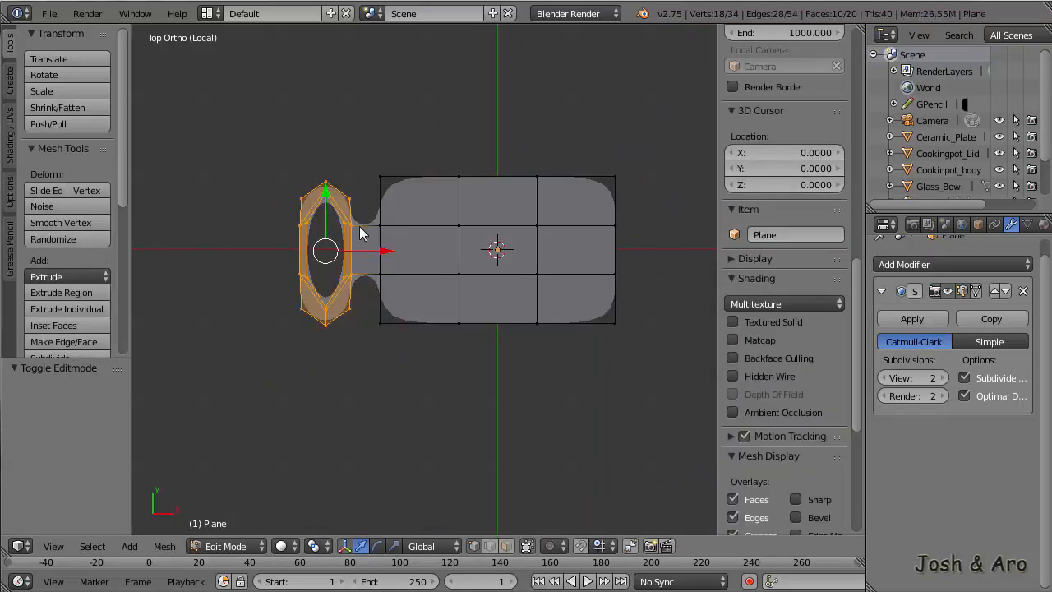
scroll(359, 227, "up", 4)
key("Tab")
key("Tab")
scroll(488, 232, "down", 3)
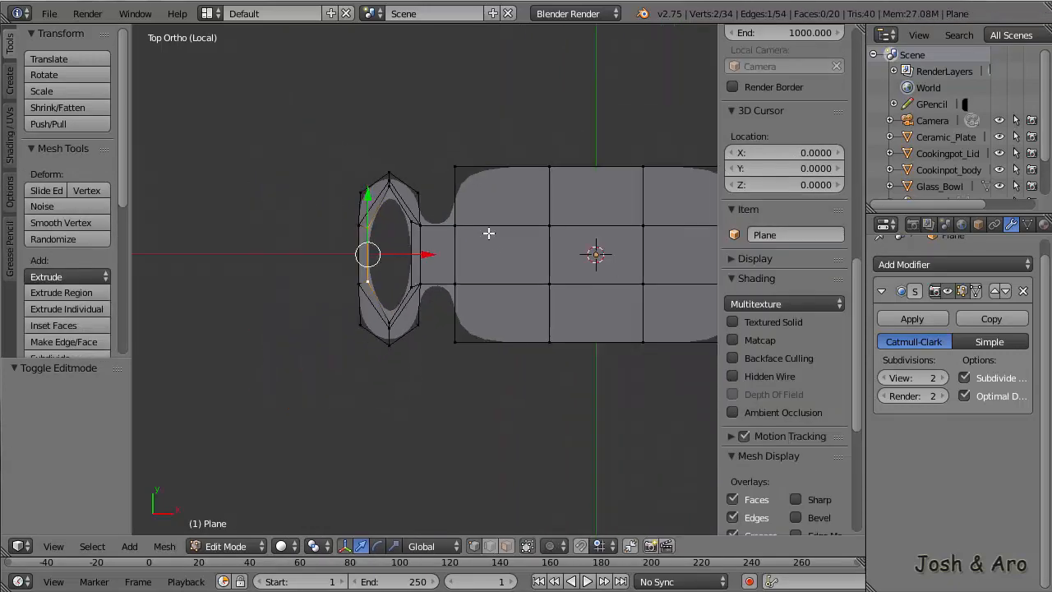
key("a")
key("a")
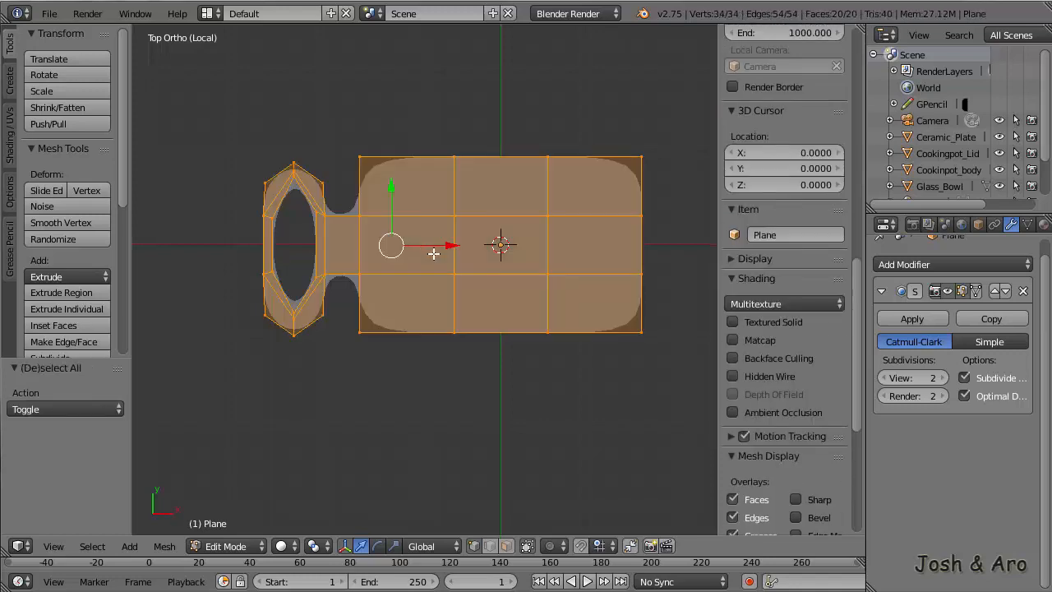
middle_click_drag(502, 260, 491, 260, "shift")
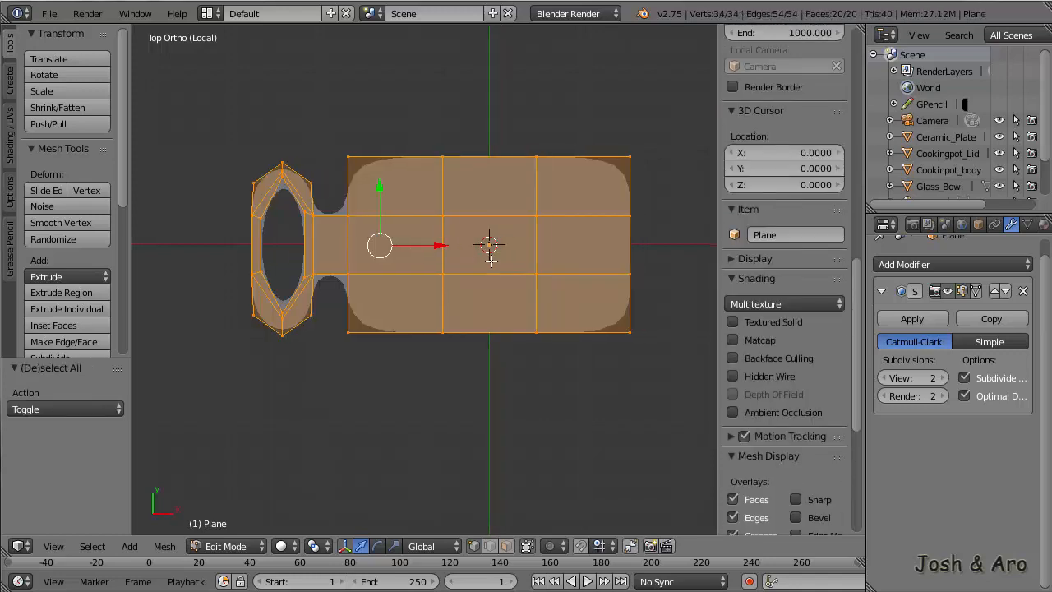
key("KP_1")
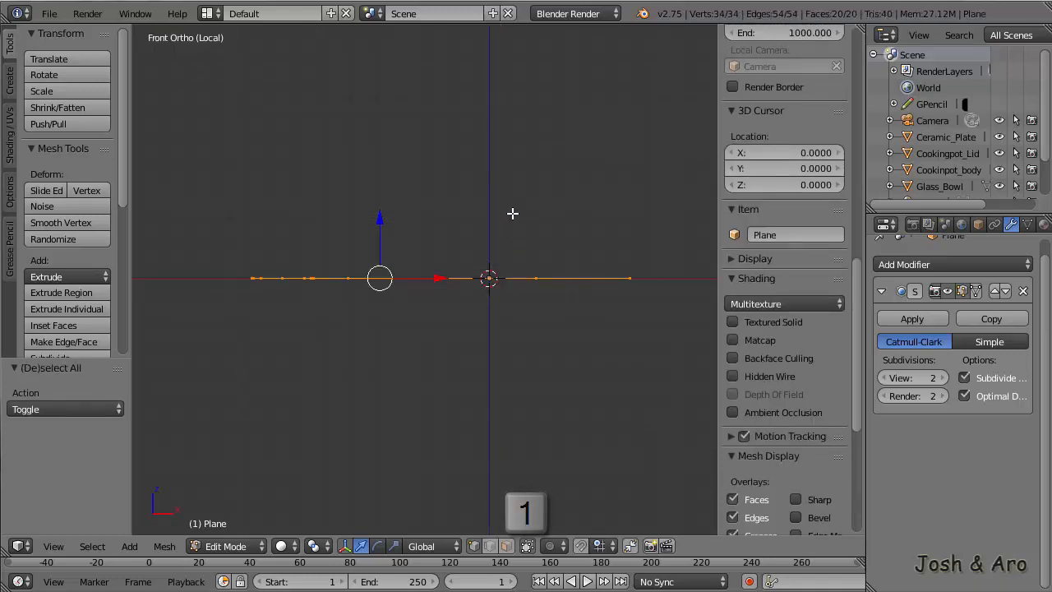
key("e")
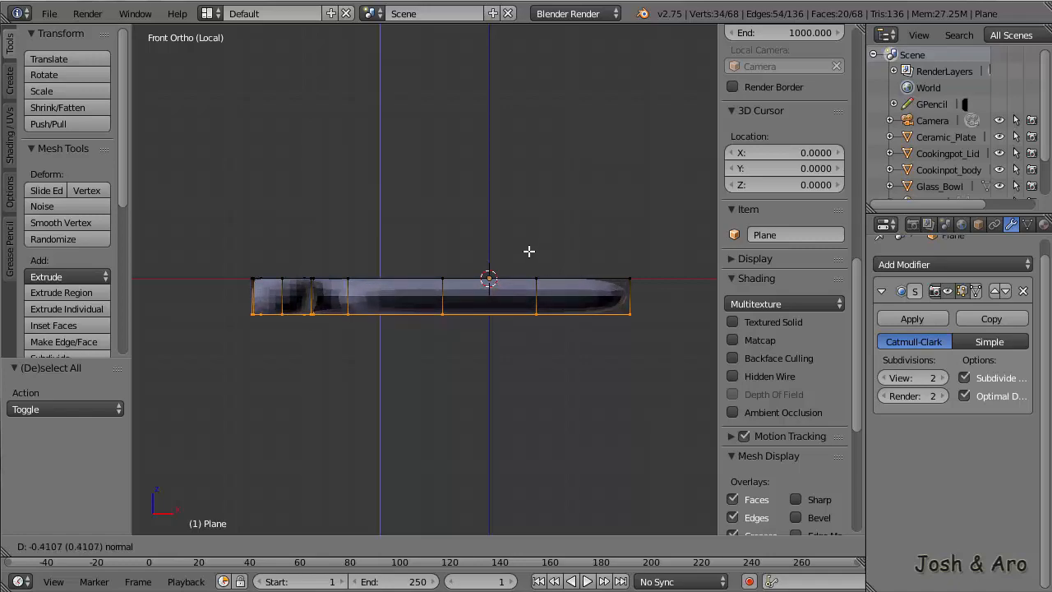
left_click(529, 251)
key("Tab")
mouse_move(466, 214)
middle_mouse_down()
mouse_move(447, 340)
mouse_move(442, 258)
mouse_move(483, 211)
mouse_move(488, 275)
mouse_move(420, 330)
middle_mouse_up()
left_click(47, 273)
key("KP_7")
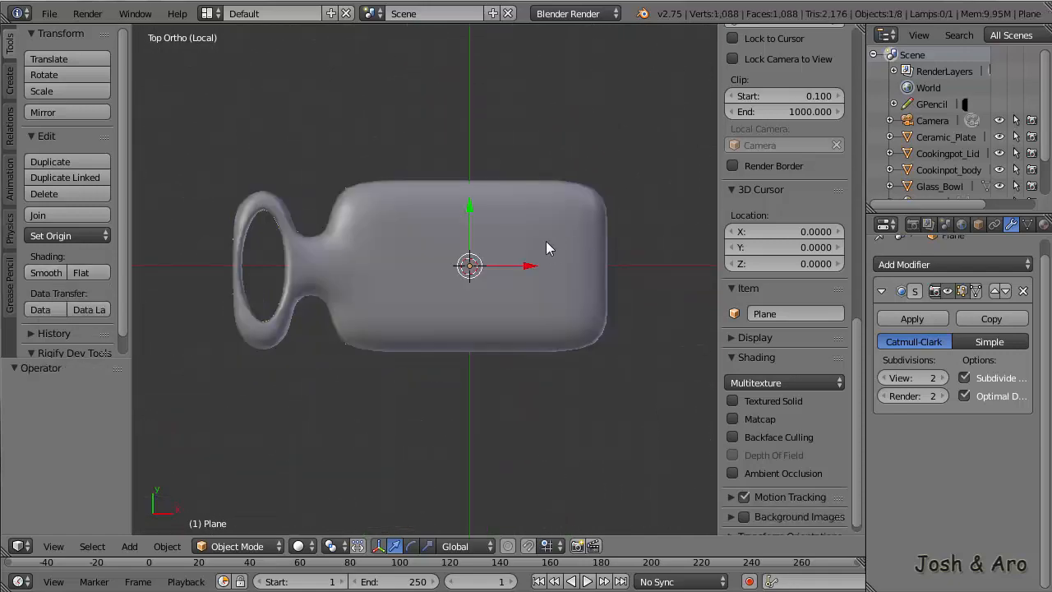
Add one centred crosswise loop cut in the board's column nearest the handle and one in the column at the far end
key("Tab")
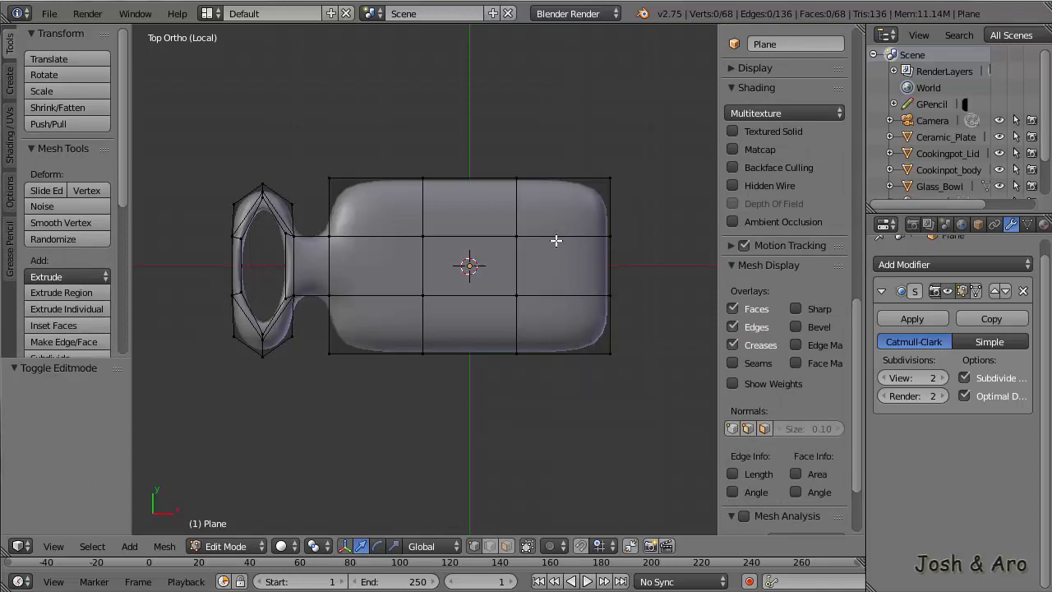
key("ctrl+r")
left_click(391, 200)
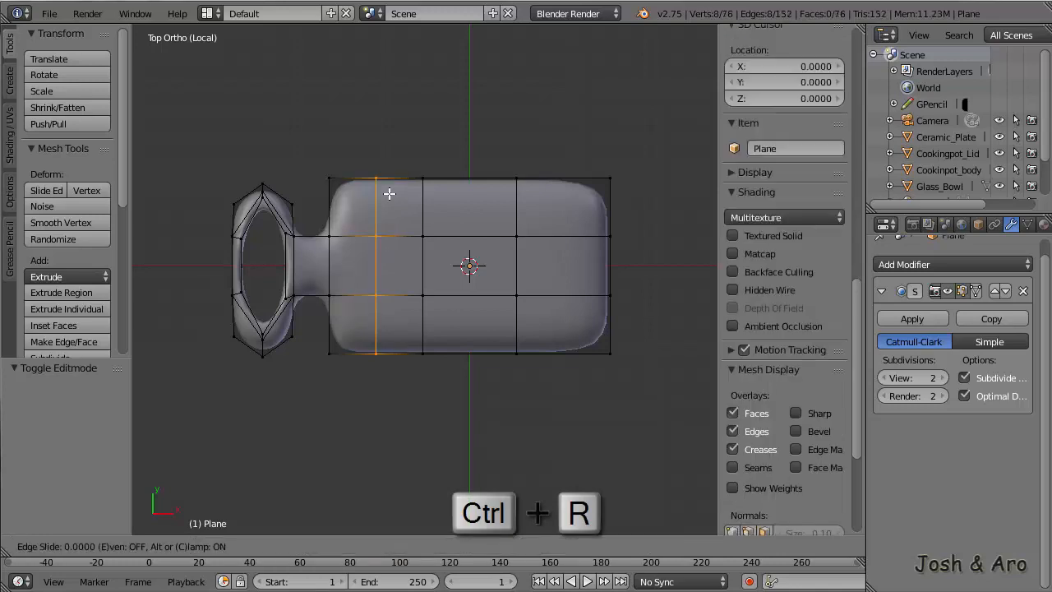
left_click(389, 195)
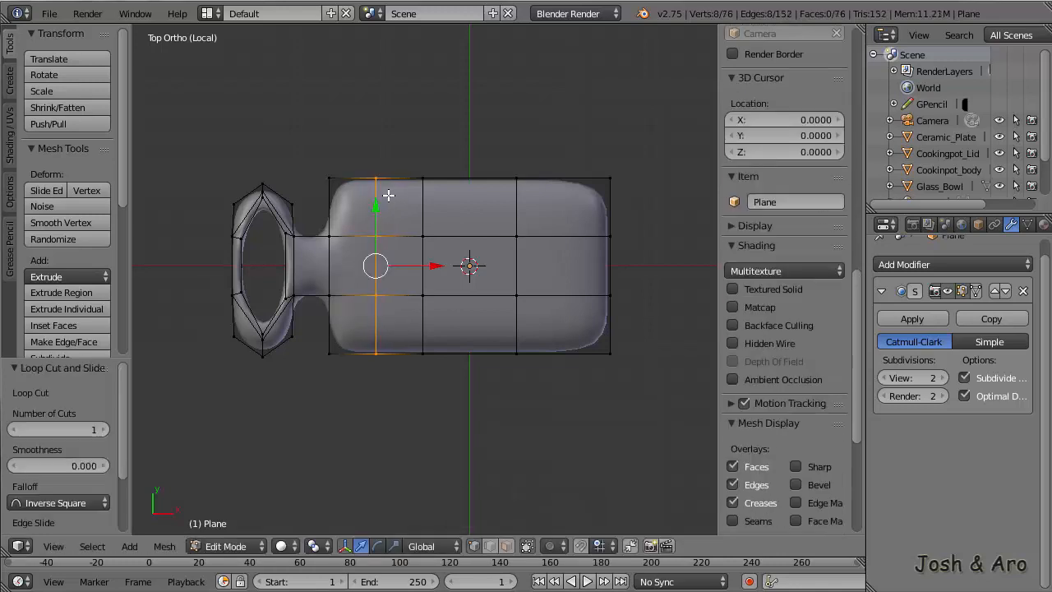
key("ctrl+r")
left_click(567, 228)
left_click(556, 228)
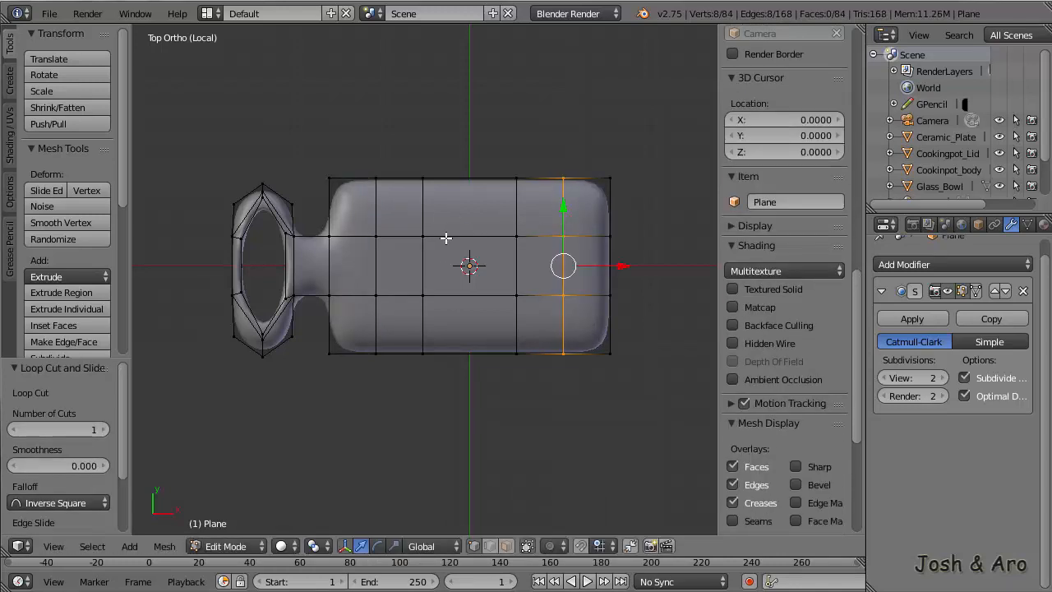
Scale the two new crosswise edge loops apart by 1.408 along X to sharpen the board's short ends
right_click(375, 259, "alt+shift")
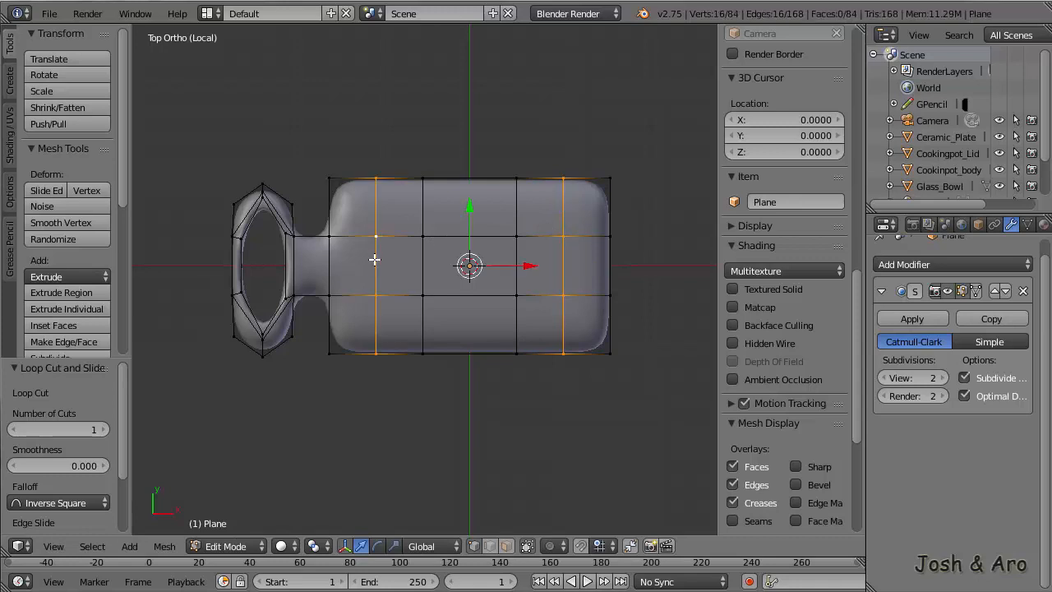
key("s")
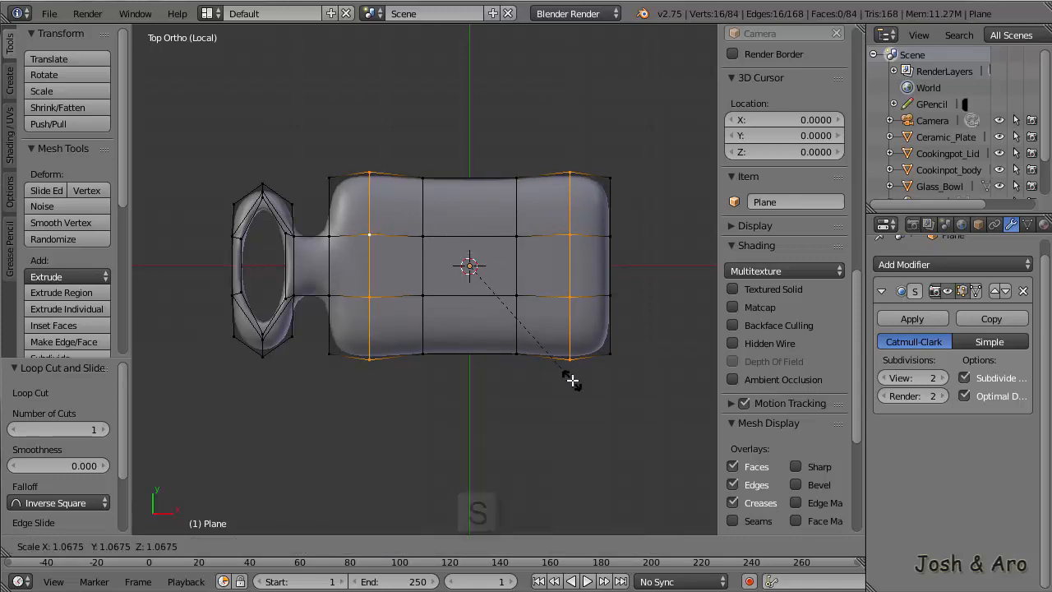
key("x")
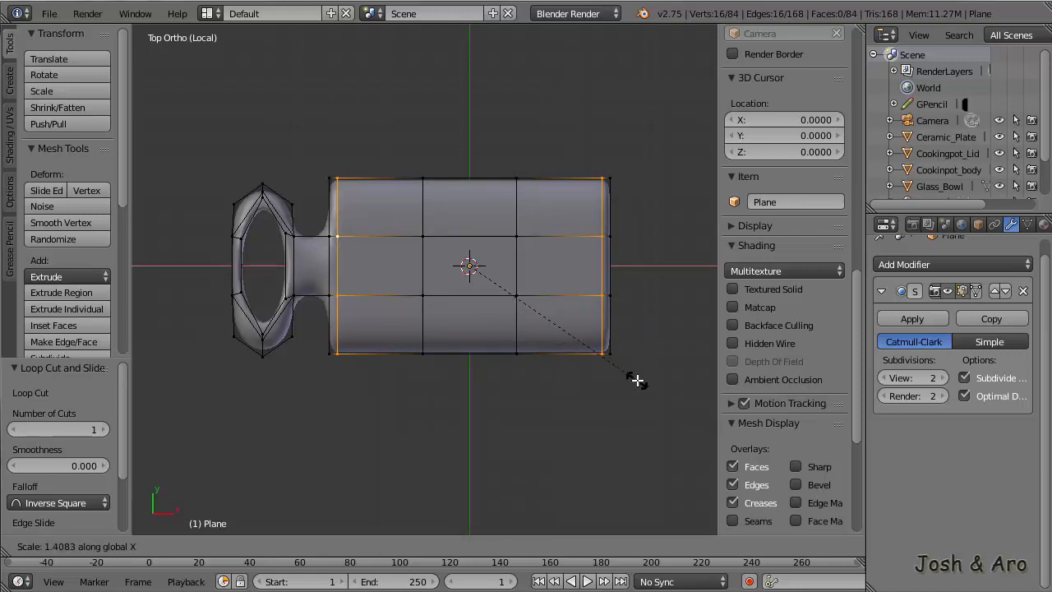
left_click(637, 380)
Add one centred lengthwise loop cut in each of the board's two outer rows
key("ctrl+r")
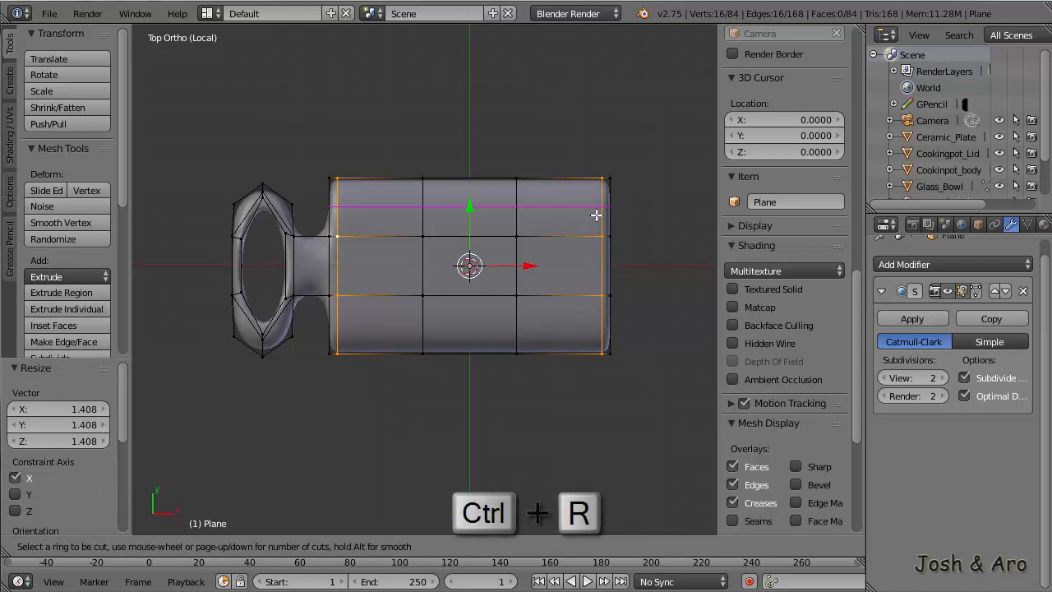
left_click(597, 216)
right_click(596, 215)
key("ctrl+r")
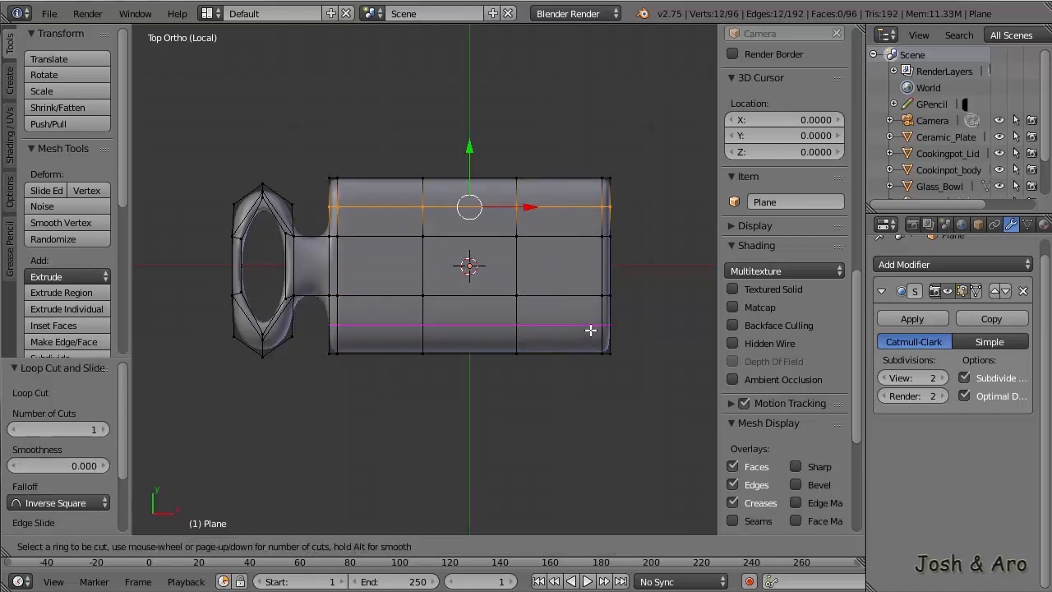
left_click(590, 326)
right_click(592, 324)
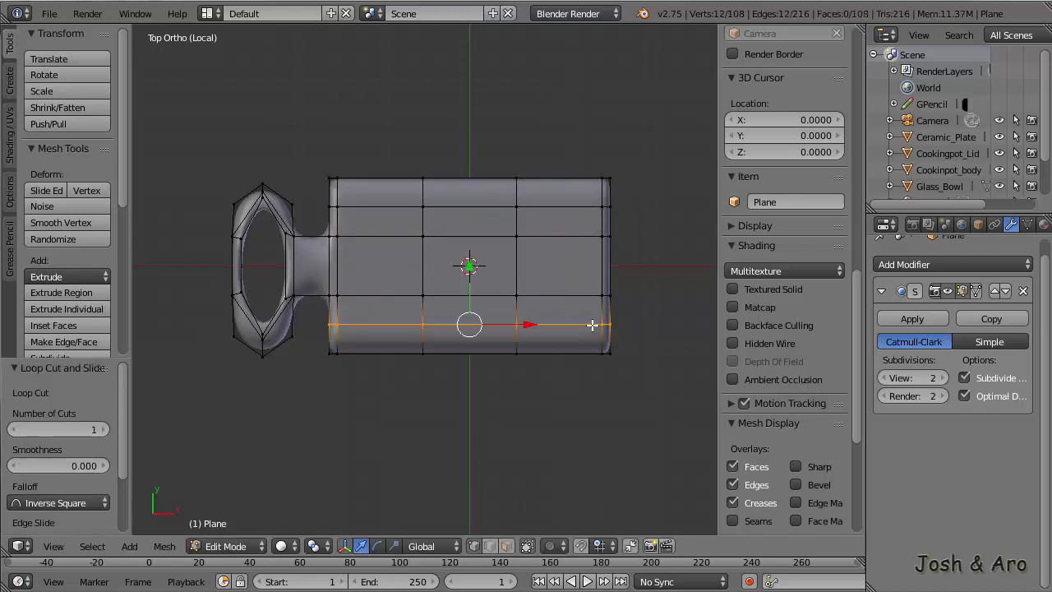
Scale the two new lengthwise edge loops apart by about 1.35 along Y and check the sharper board edges in Object Mode
right_click(552, 205, "alt+shift")
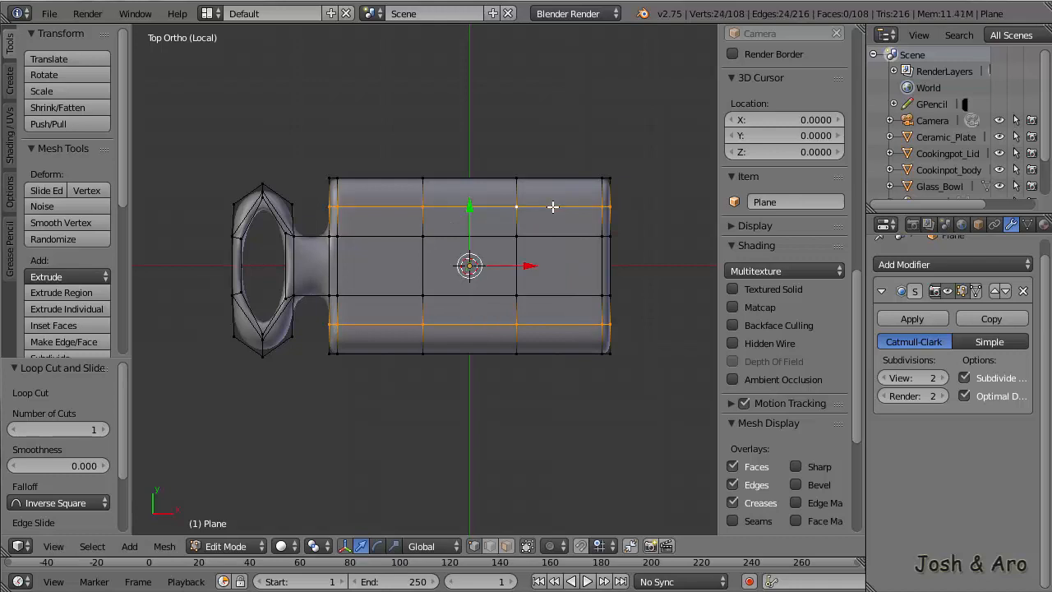
key("s")
key("y")
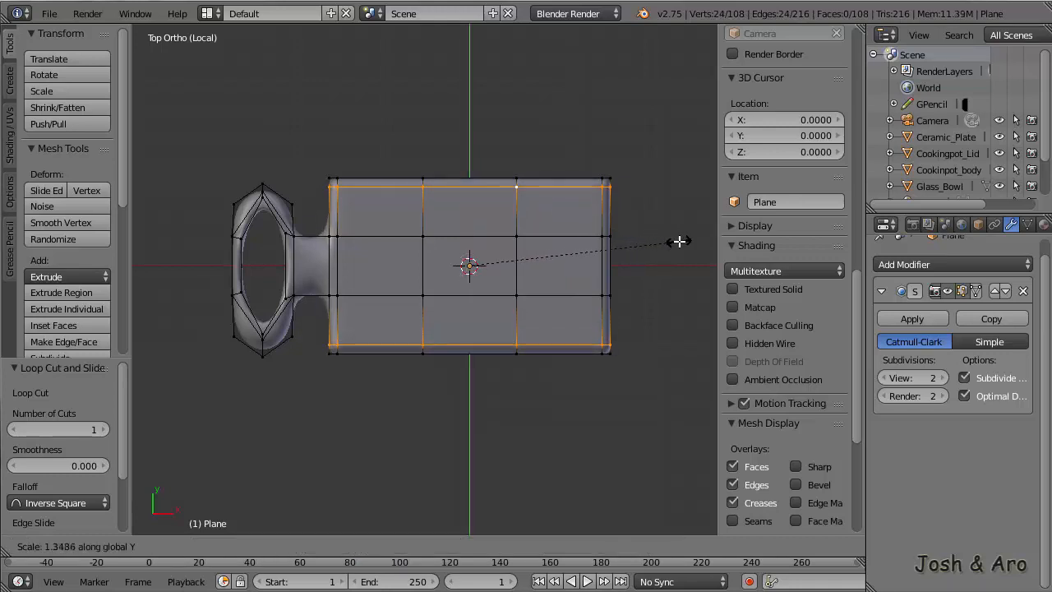
left_click(681, 241)
key("Tab")
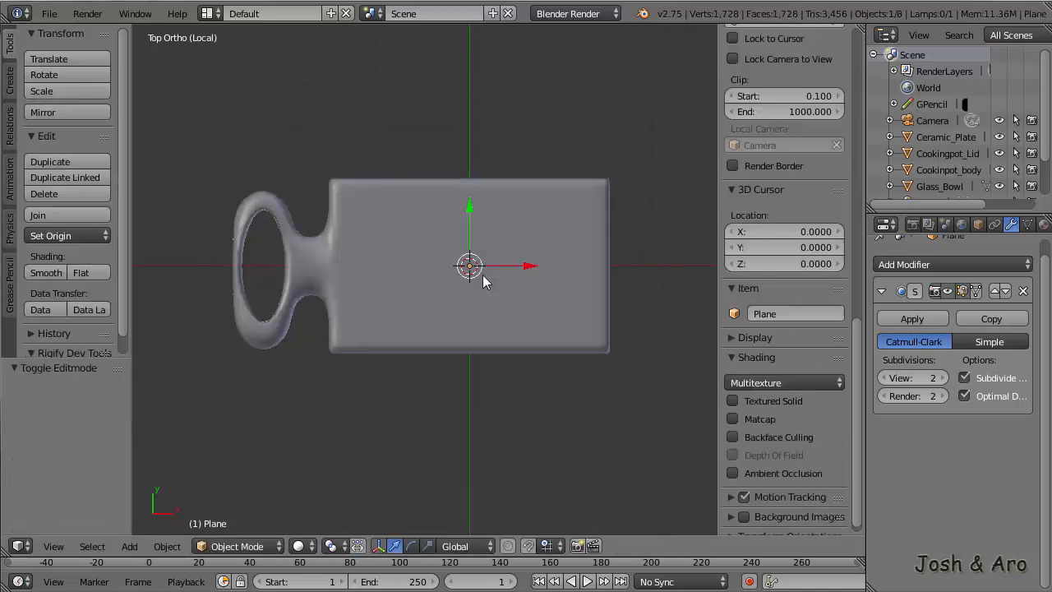
mouse_move(483, 275)
middle_mouse_down()
mouse_move(475, 148)
mouse_move(482, 260)
middle_mouse_up()
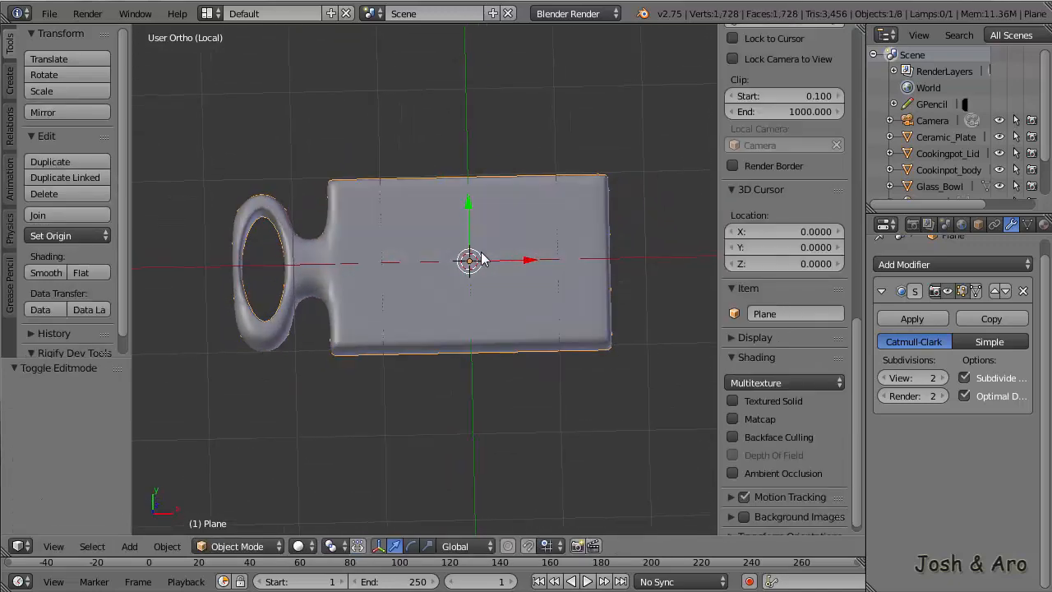
key("KP_7")
Extrude the nine large inner faces on the board's top in place and scale them to 0.887 as an inset
key("Tab")
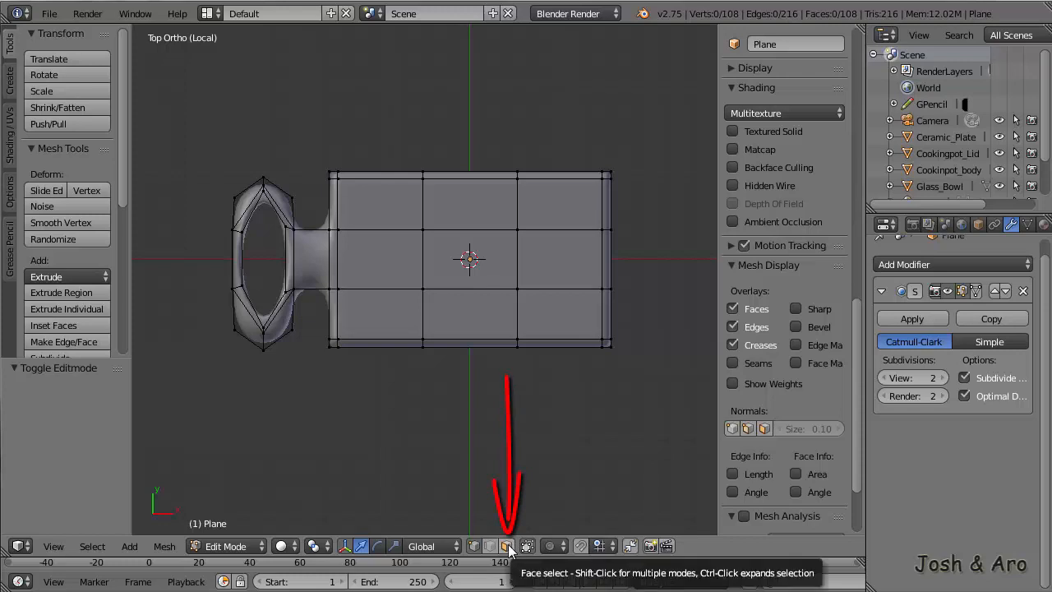
left_click(510, 549)
left_click(385, 205)
right_click(384, 206)
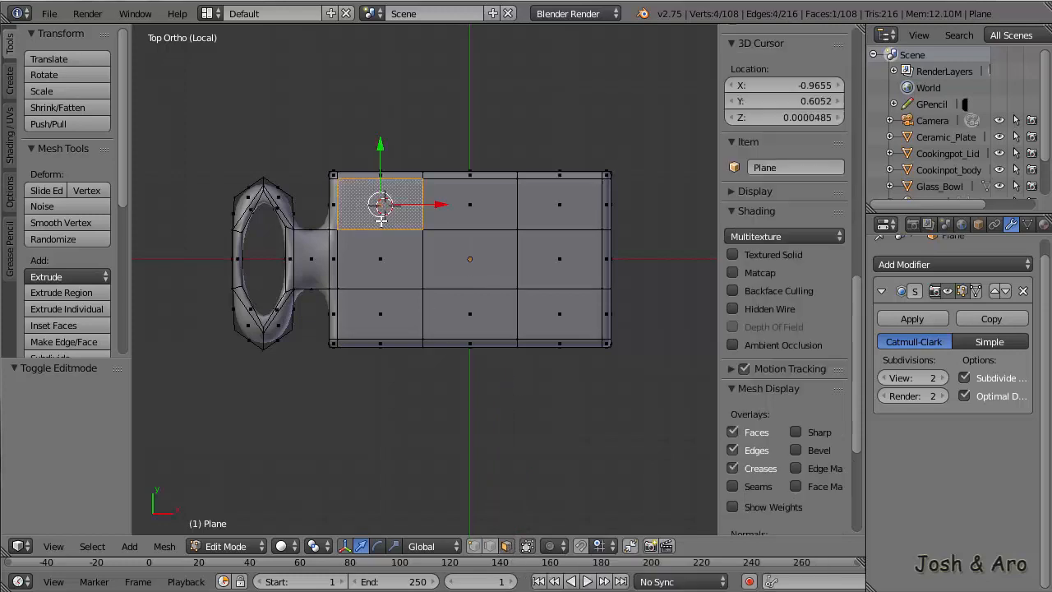
right_click(470, 206, "shift")
right_click(559, 206, "shift")
right_click(560, 259, "shift")
right_click(560, 312, "shift")
right_click(471, 313, "shift")
right_click(465, 280, "shift")
right_click(380, 259, "shift")
right_click(398, 315, "shift")
key("e")
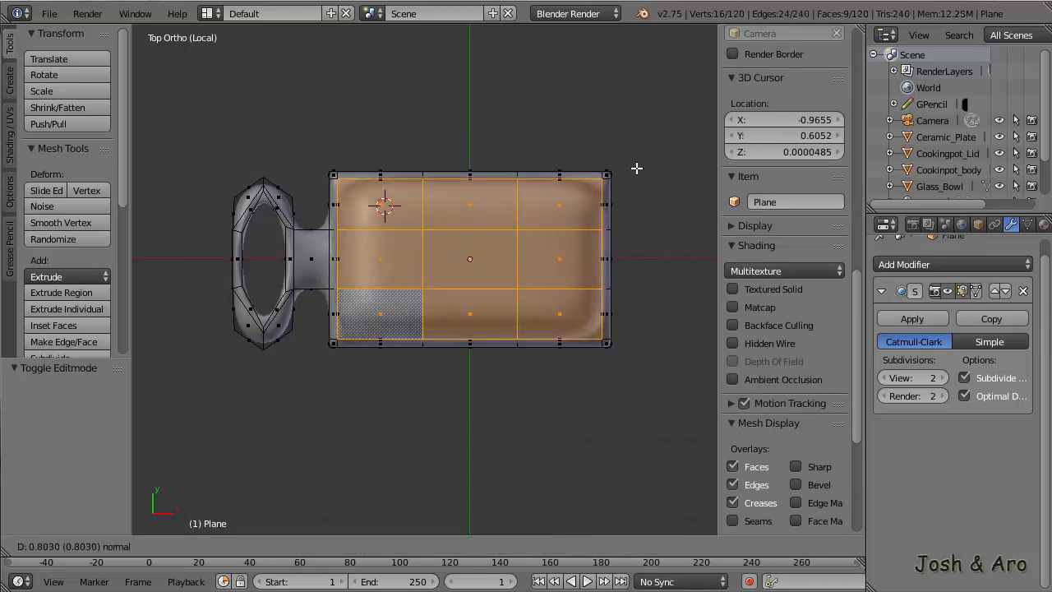
right_click(654, 155)
key("s")
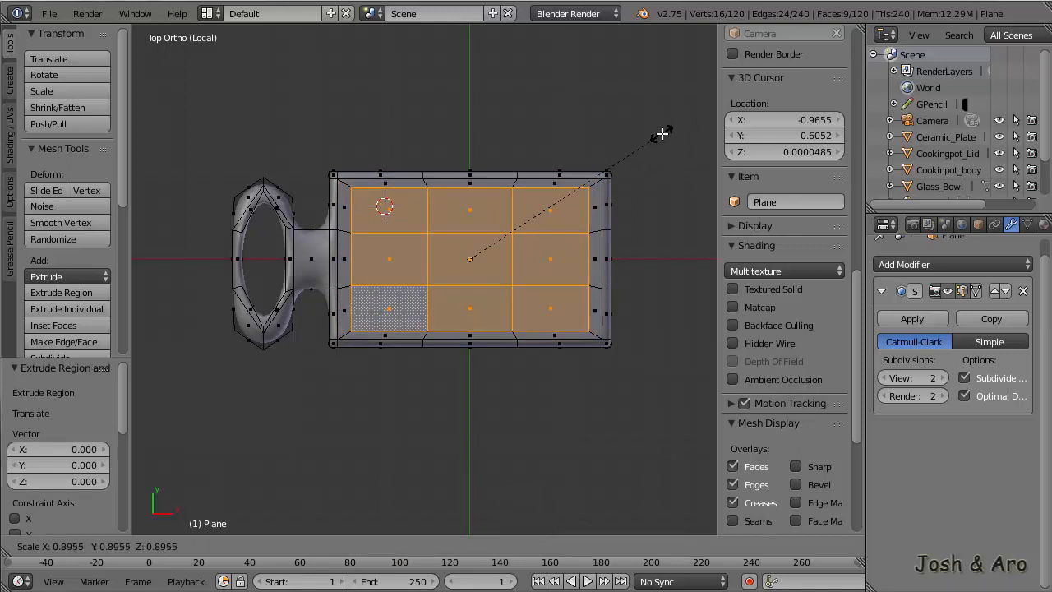
left_click(664, 134)
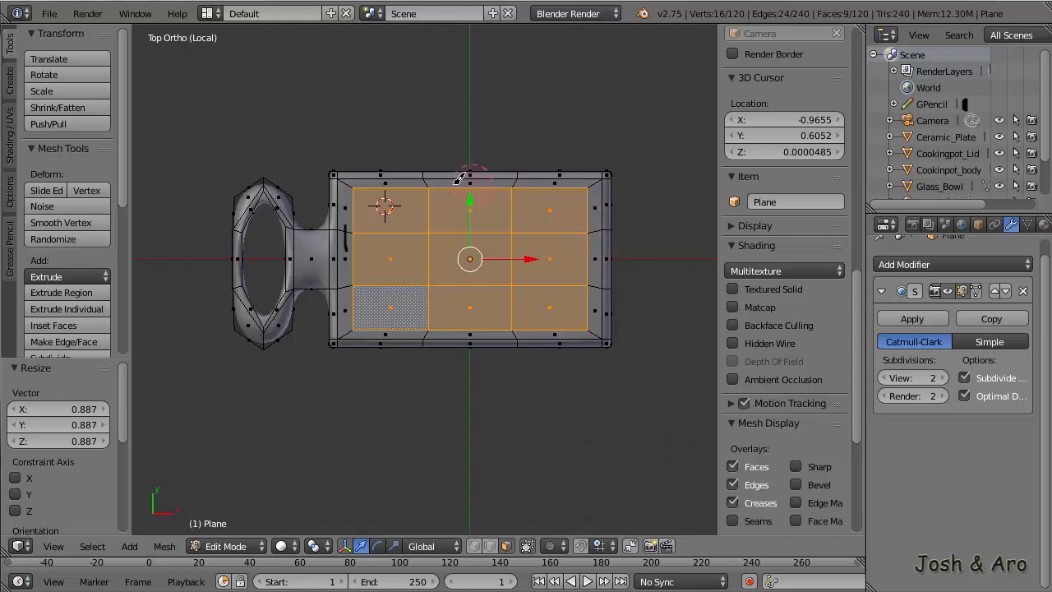
Scale the nine inset faces to 0.925 along Y to even out the surrounding border
key("s")
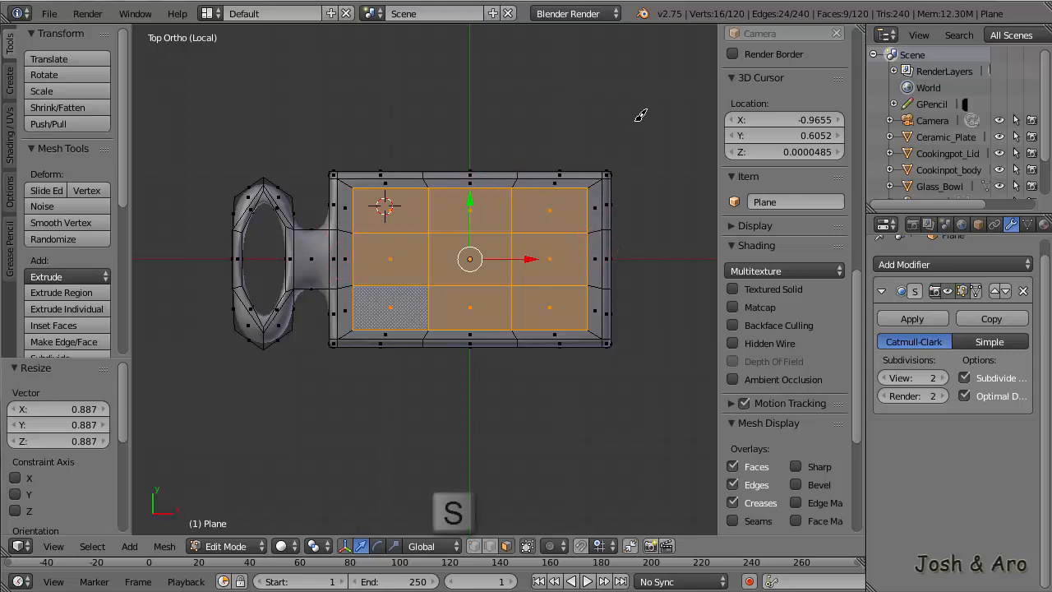
key("y")
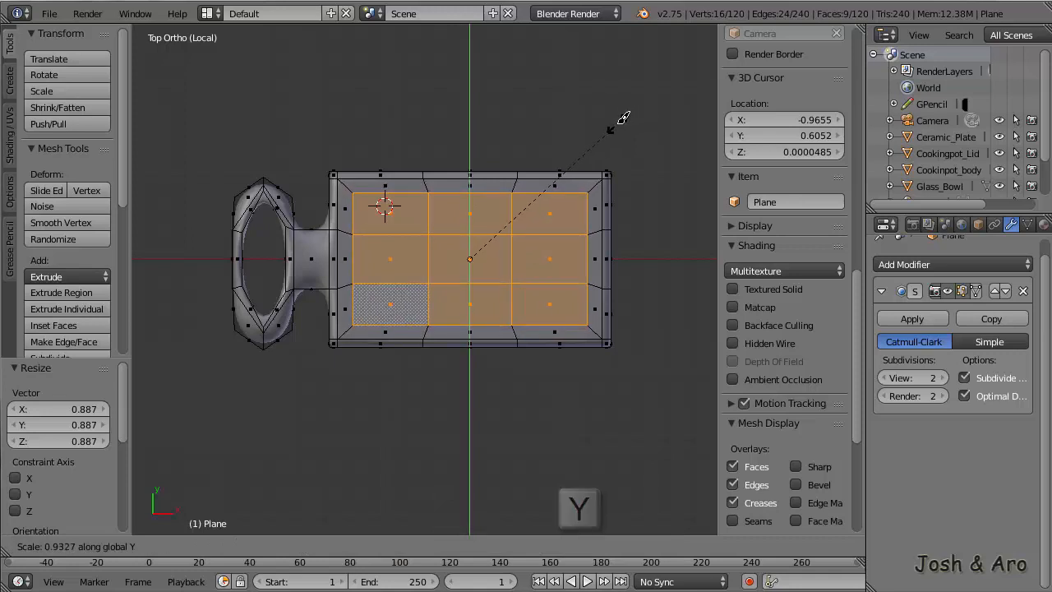
left_click(621, 122)
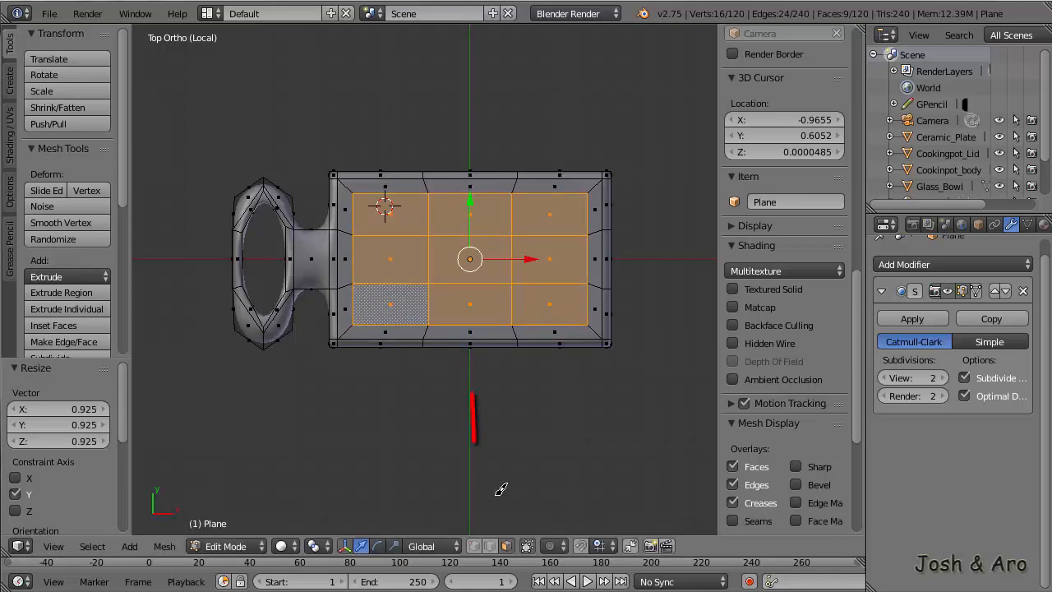
Switch to vertex selection and add three evenly spaced loop cuts around the border surrounding the inset faces
left_click(488, 546)
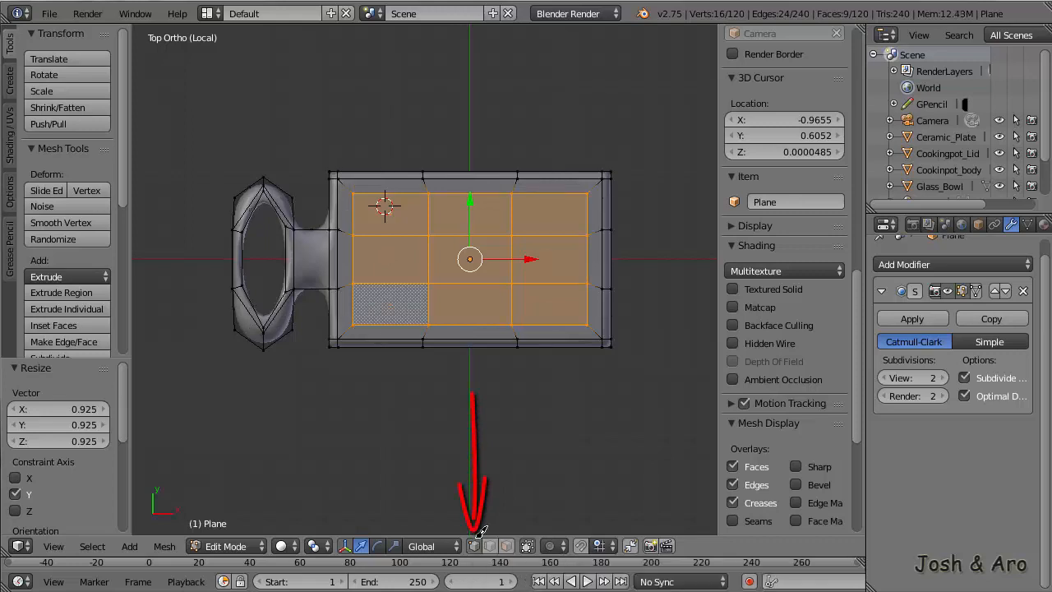
key("a")
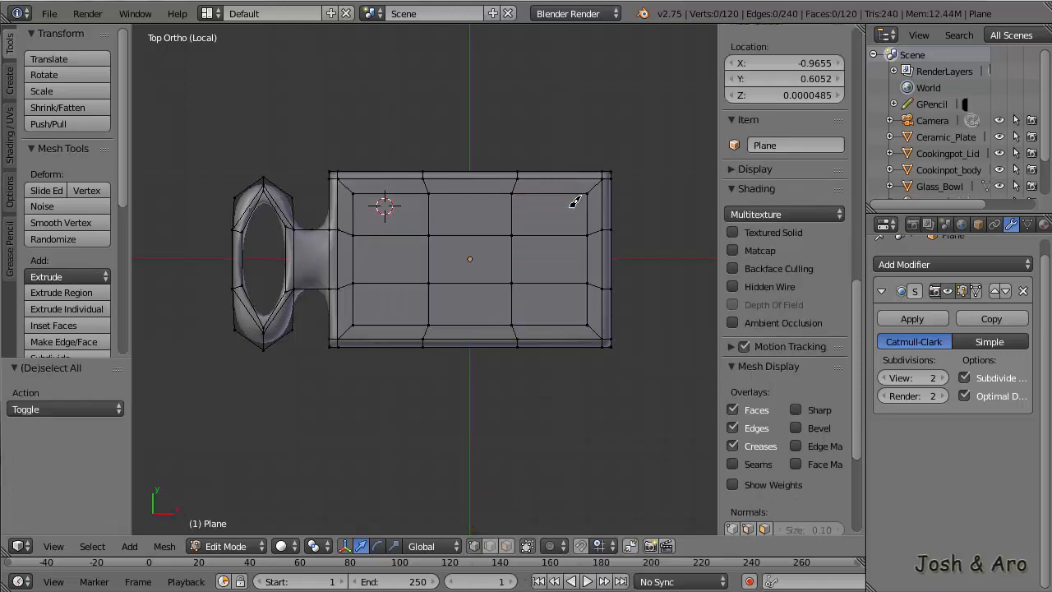
key("ctrl+r")
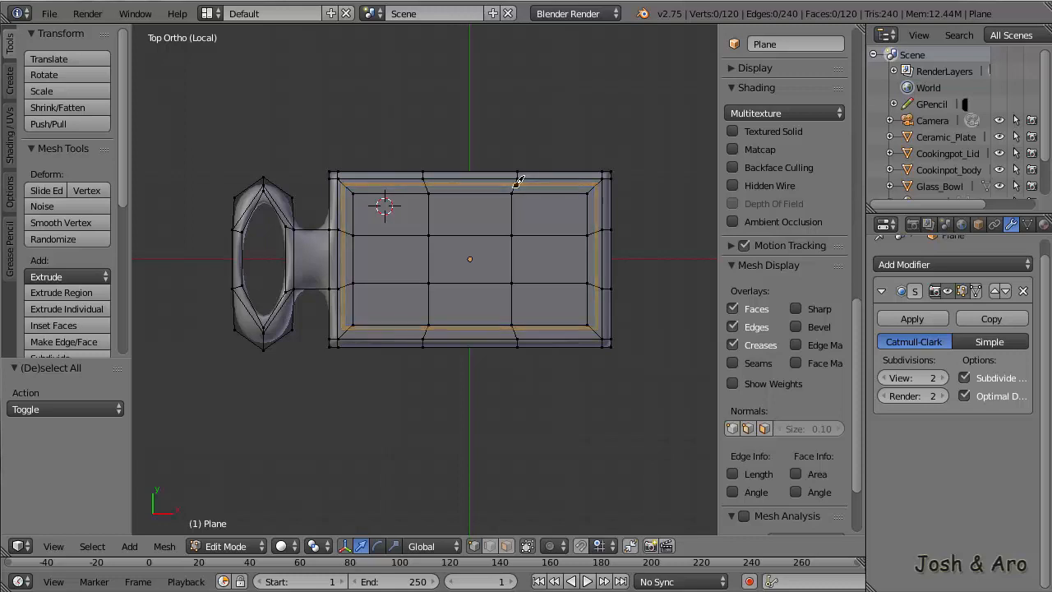
key("ctrl+r")
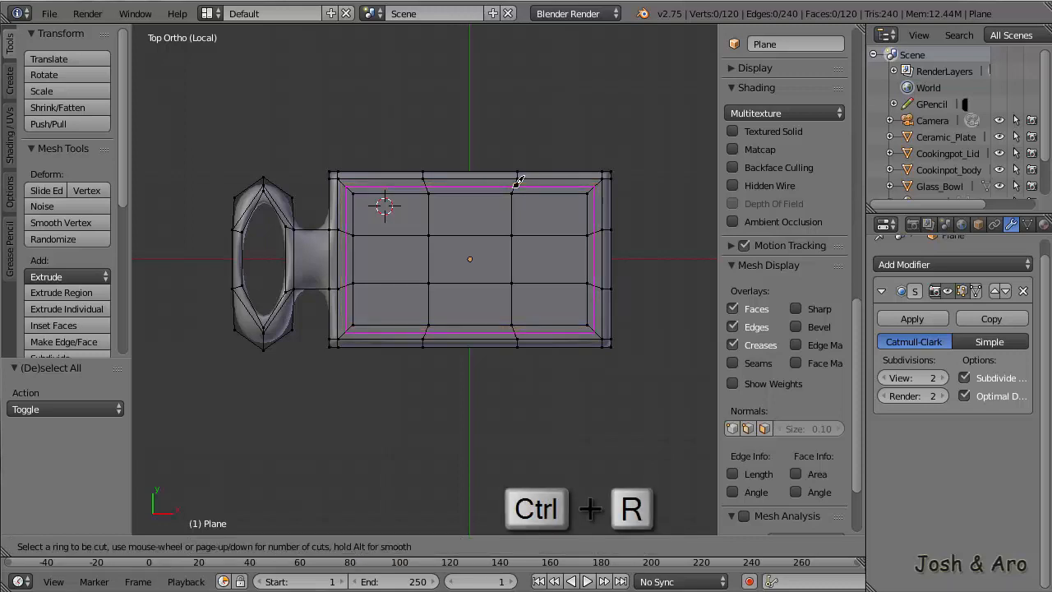
scroll(517, 181, "up", 2)
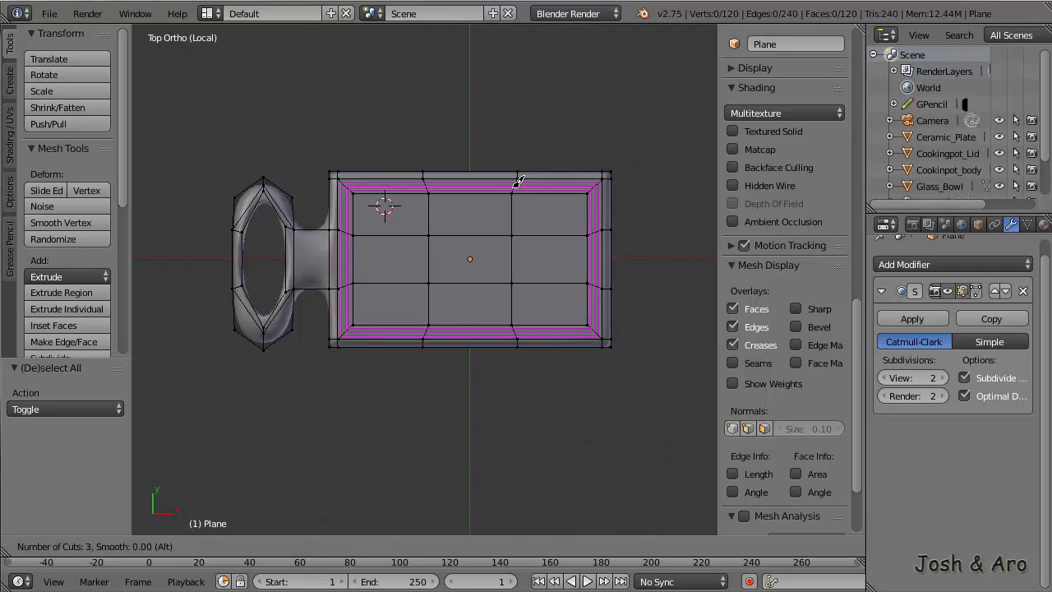
left_click(518, 181)
right_click(516, 197)
key("a")
scroll(559, 160, "up", 4)
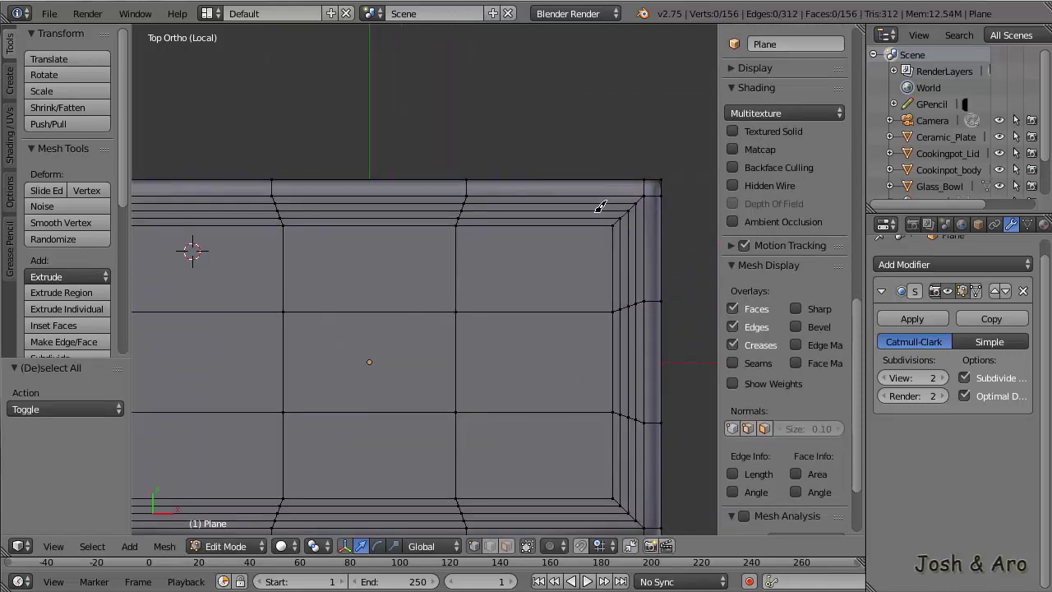
Lower the middle edge loop of the board's inset border about 0.04 along Z as a groove and check it in Object Mode
right_click(600, 206, "alt")
scroll(518, 253, "down", 4)
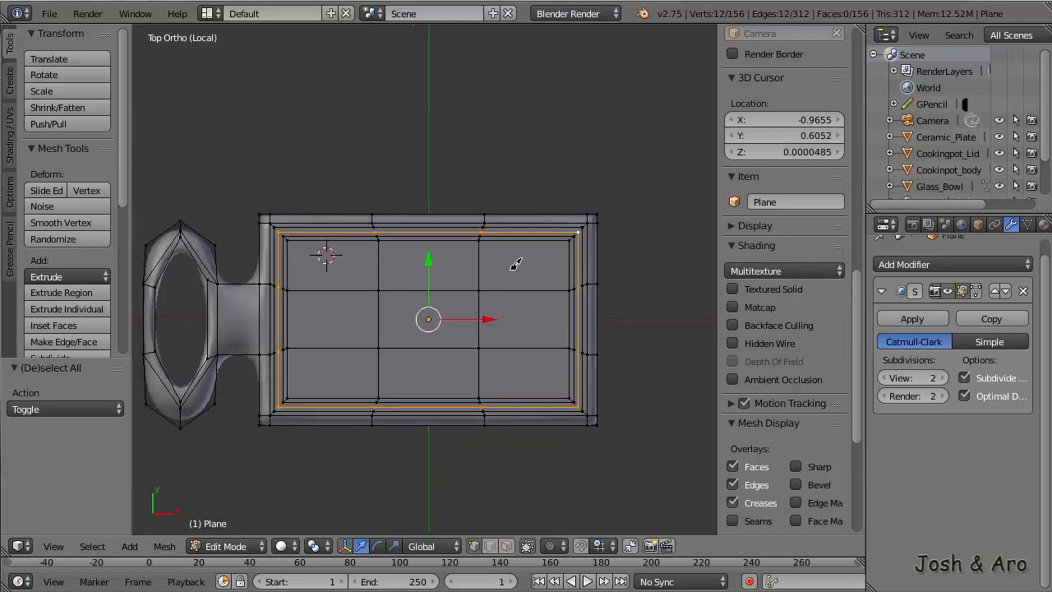
key("KP_1")
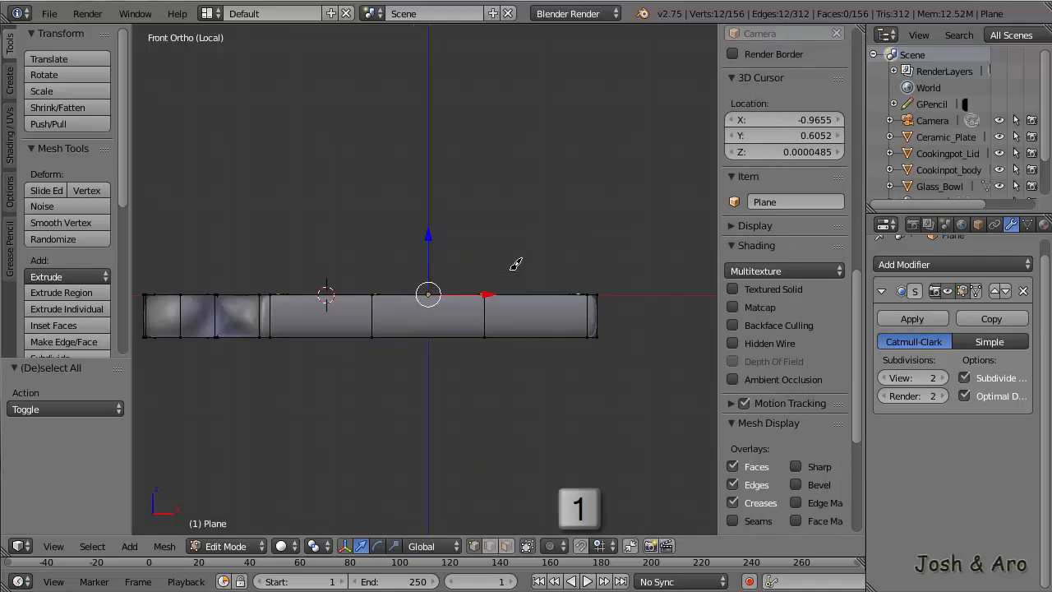
key("z")
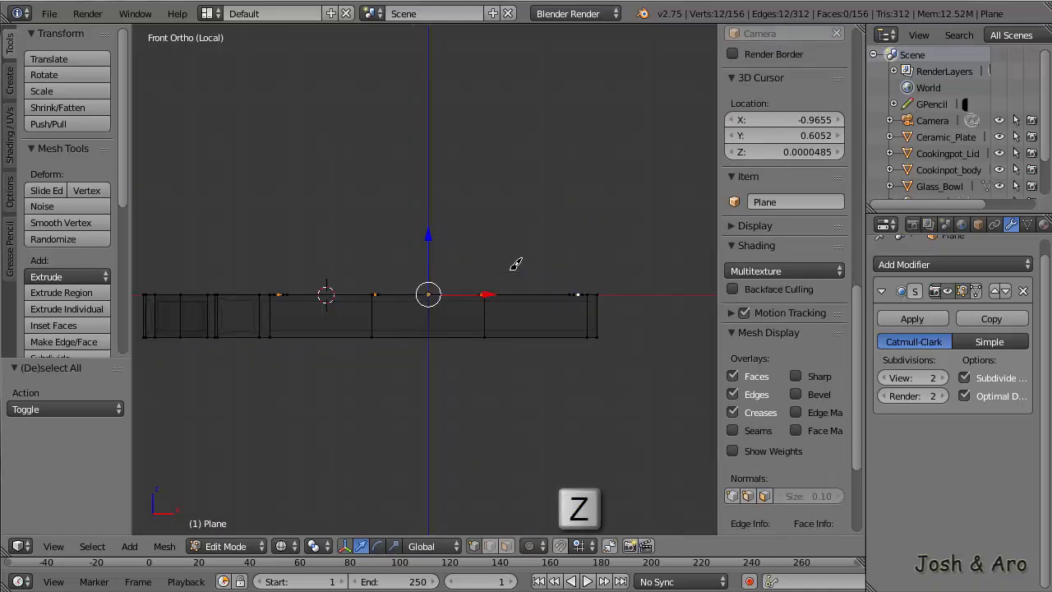
middle_click_drag(533, 251, 547, 194, "shift")
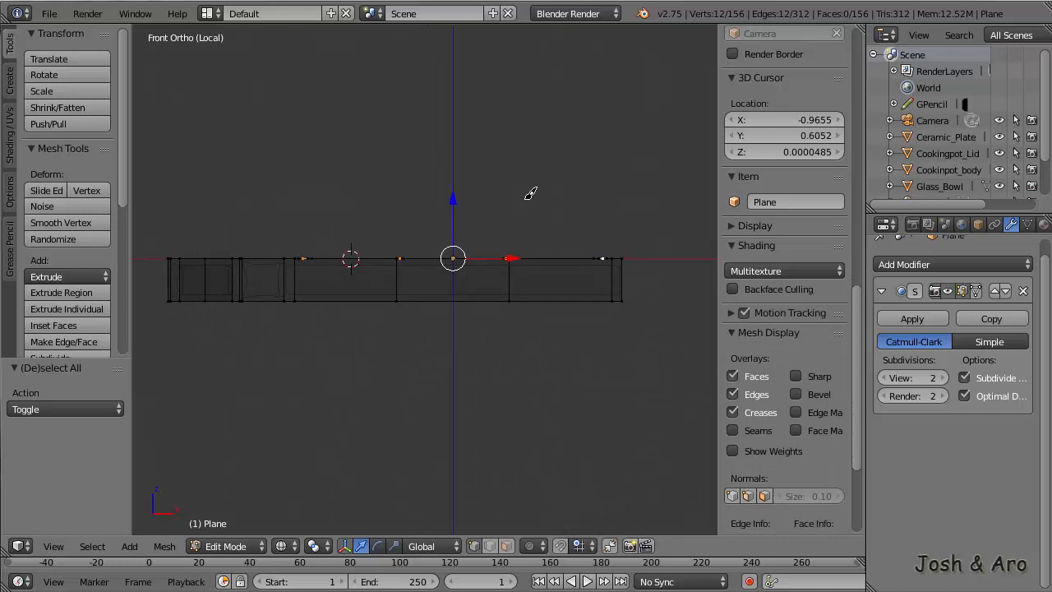
key("g")
key("z")
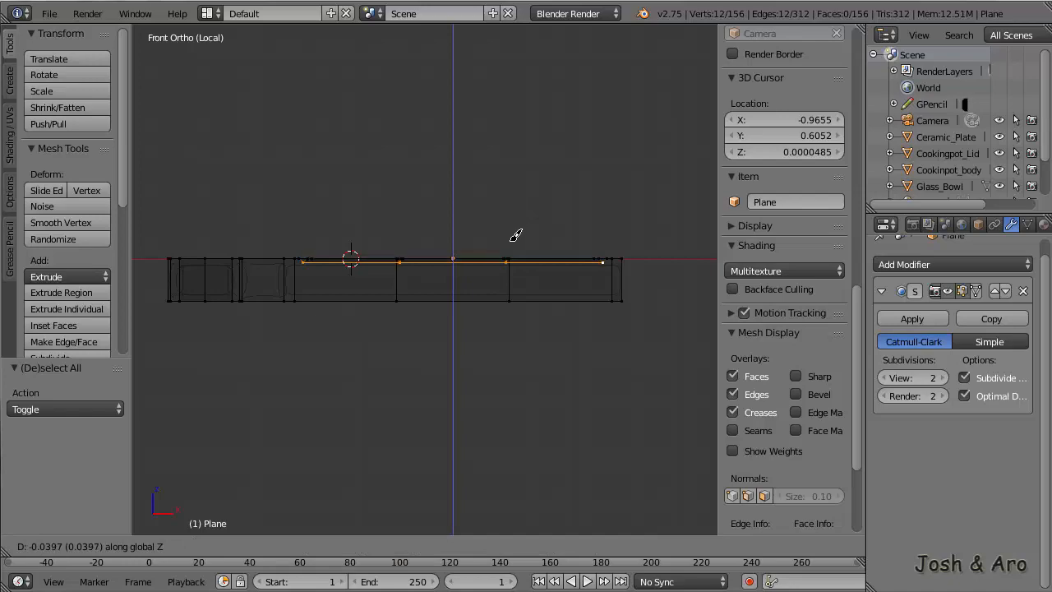
left_click(516, 238)
key("Tab")
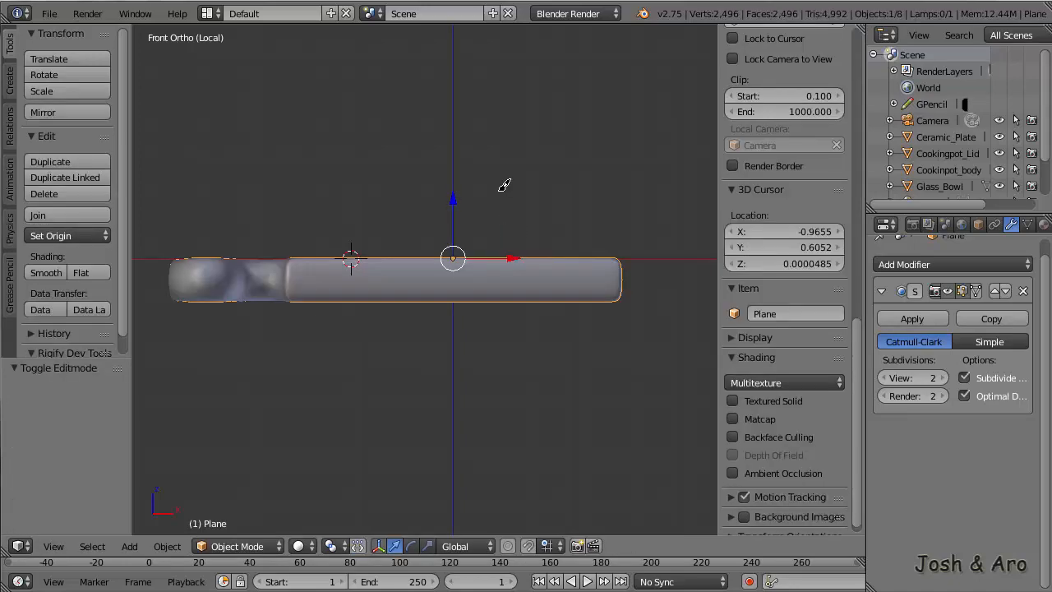
middle_click_drag(500, 186, 429, 273)
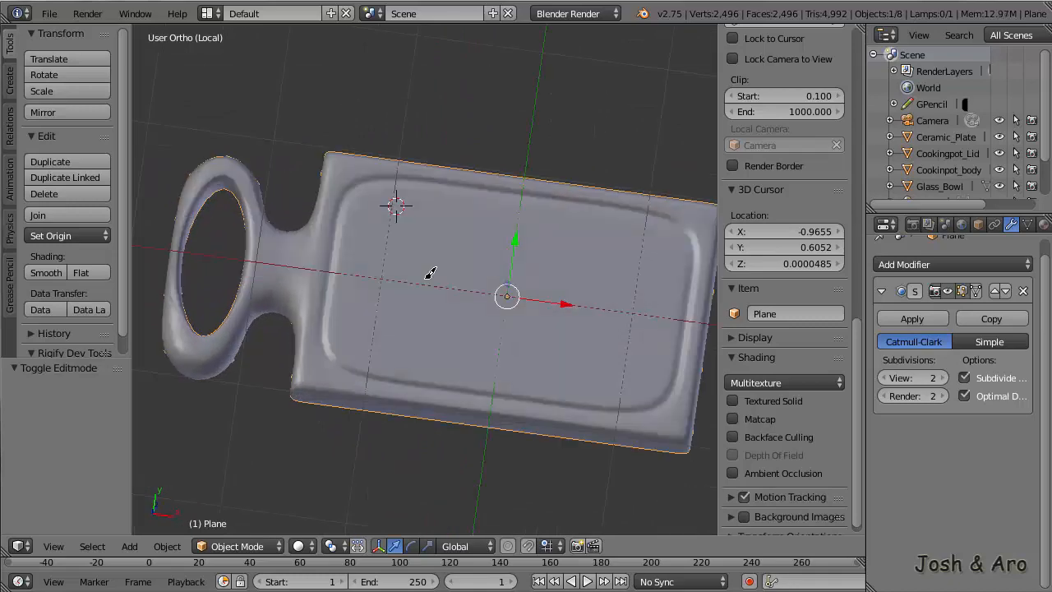
key("KP_7")
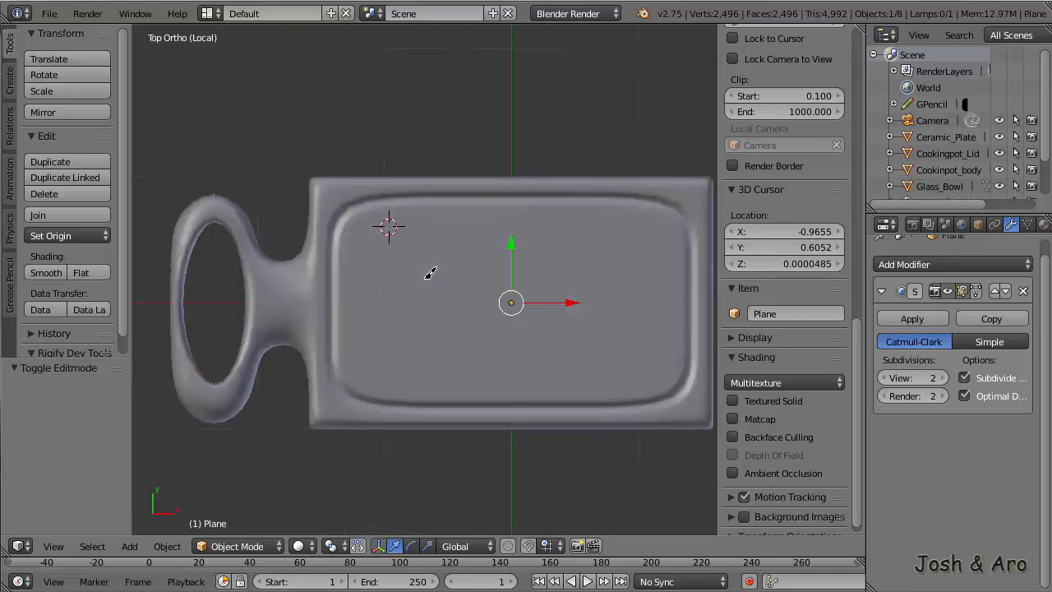
Add two closely spaced loop cuts across the middle of the handle's neck and check the smoothed shape in Object Mode
middle_click_drag(343, 272, 422, 249, "shift")
key("Tab")
key("ctrl+r")
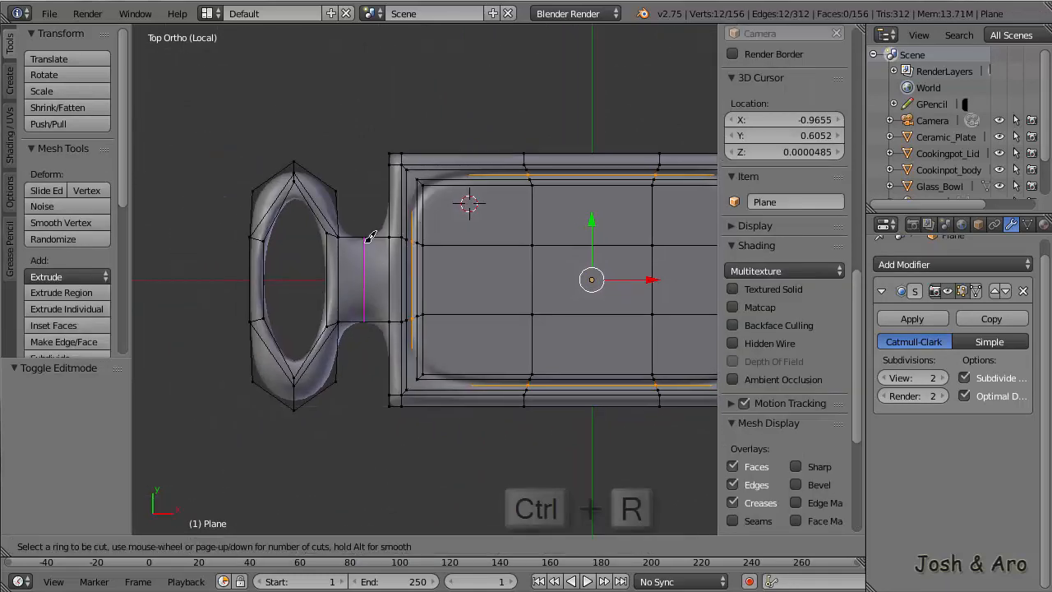
left_click(364, 241)
left_click(372, 236)
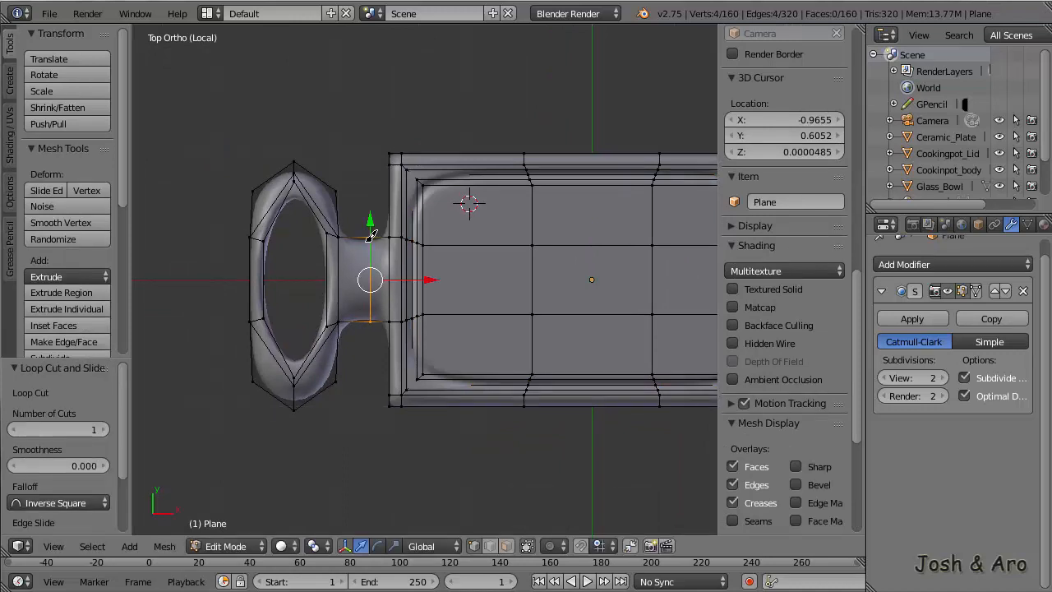
key("ctrl+r")
left_click(359, 237)
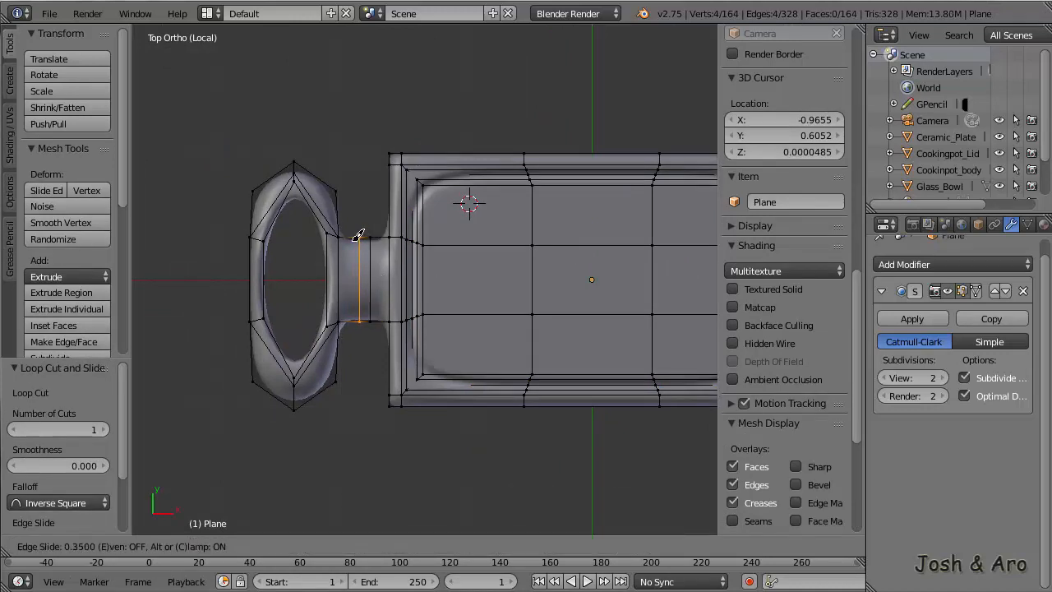
left_click(356, 238)
middle_click_drag(263, 248, 300, 245, "shift")
scroll(302, 247, "up", 2)
key("Tab")
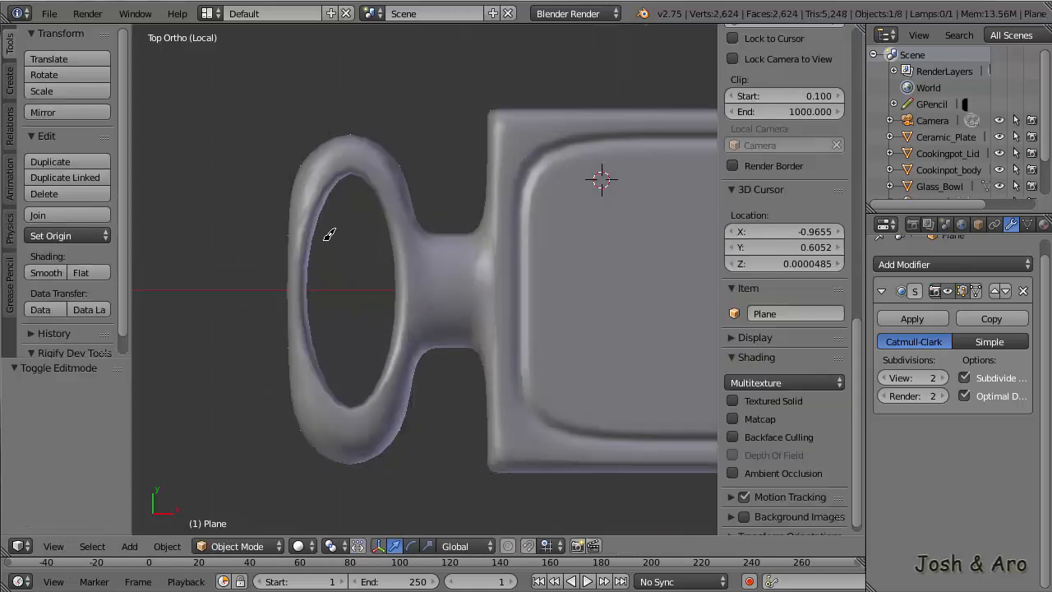
Add one loop cut close to the outer rim at each of the two pointed ends of the handle
key("Tab")
key("ctrl+r")
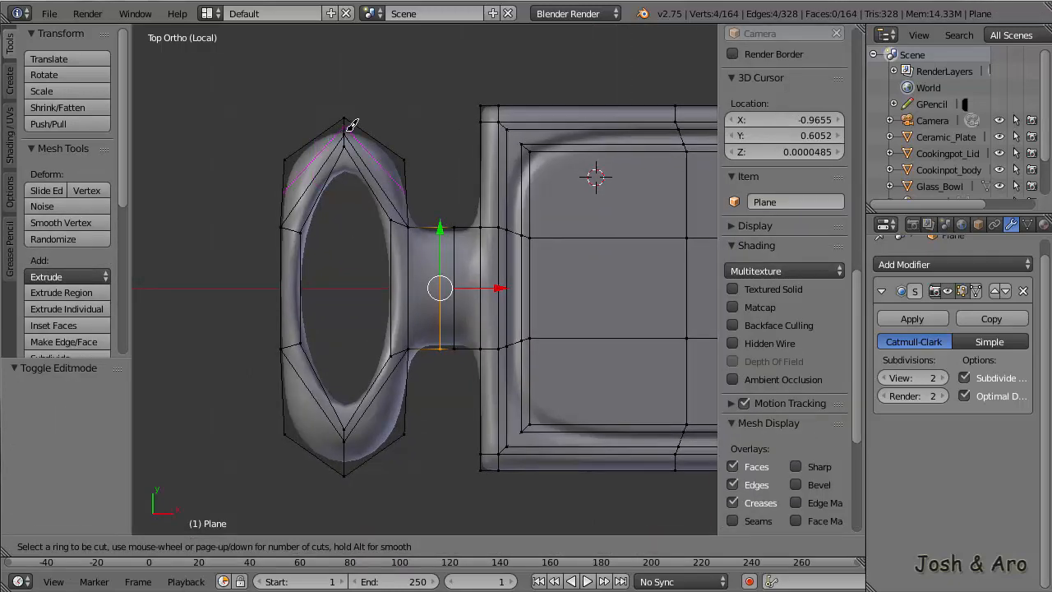
left_click(348, 125)
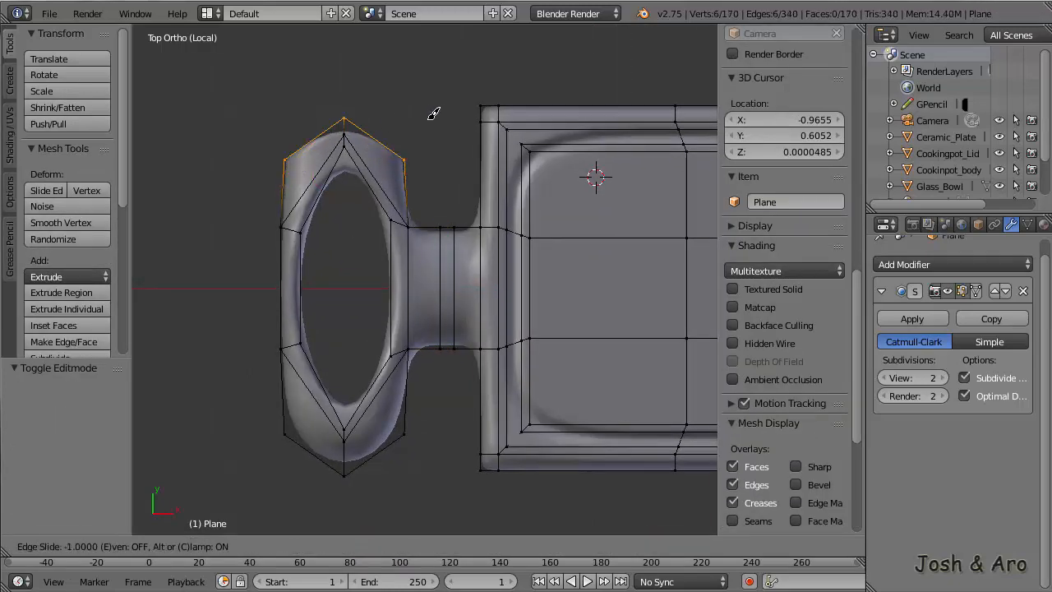
left_click(415, 122)
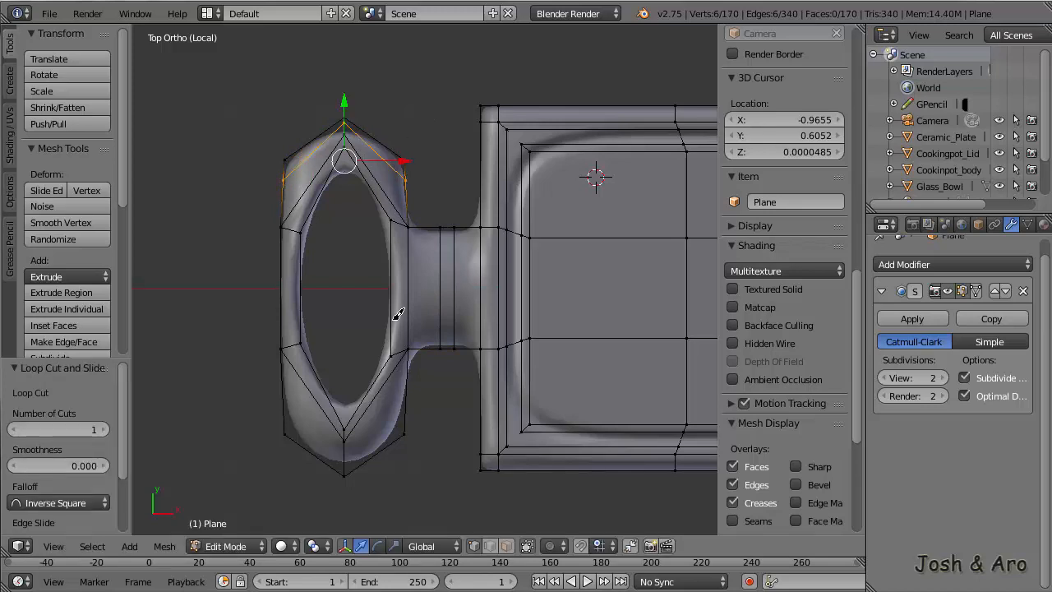
key("ctrl+r")
left_click(401, 417)
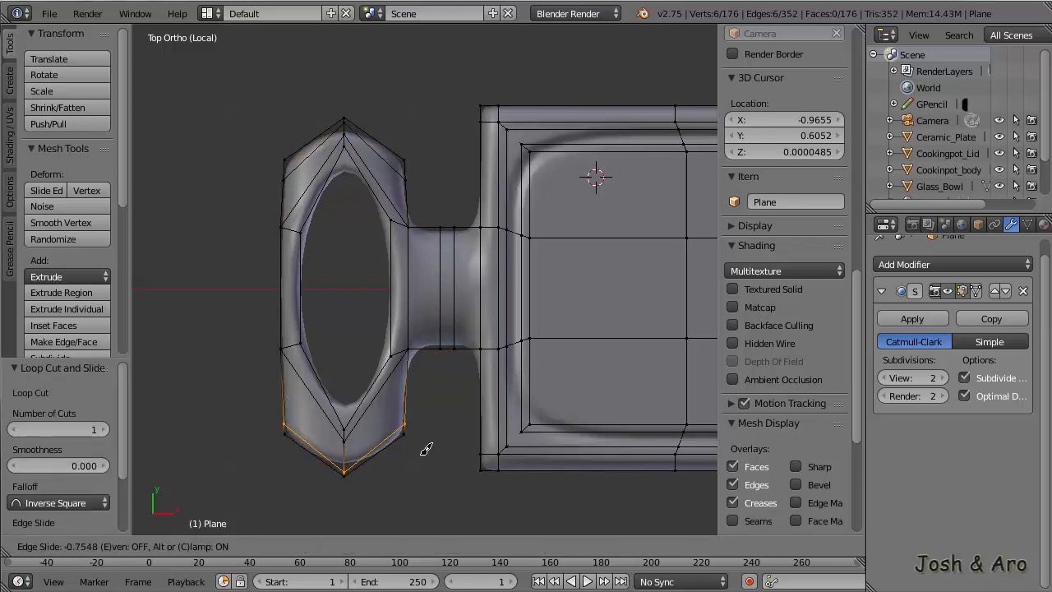
left_click(425, 449)
Add two loop cuts around the handle's oval hole, one close to the hole's edge and one farther out, and check the smoothed result
key("ctrl+r")
left_click(298, 228)
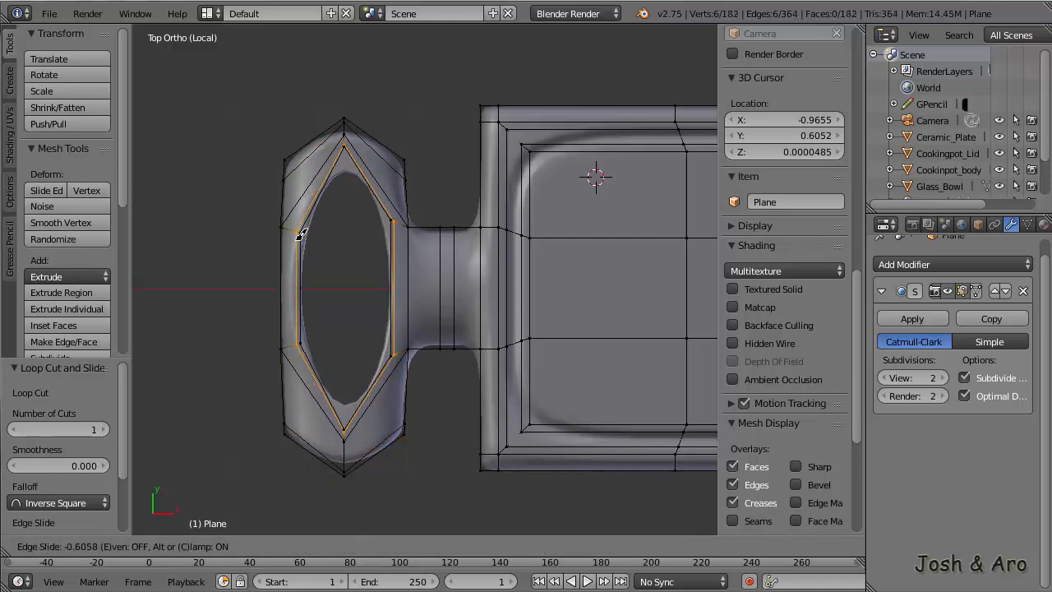
left_click(302, 234)
key("ctrl+r")
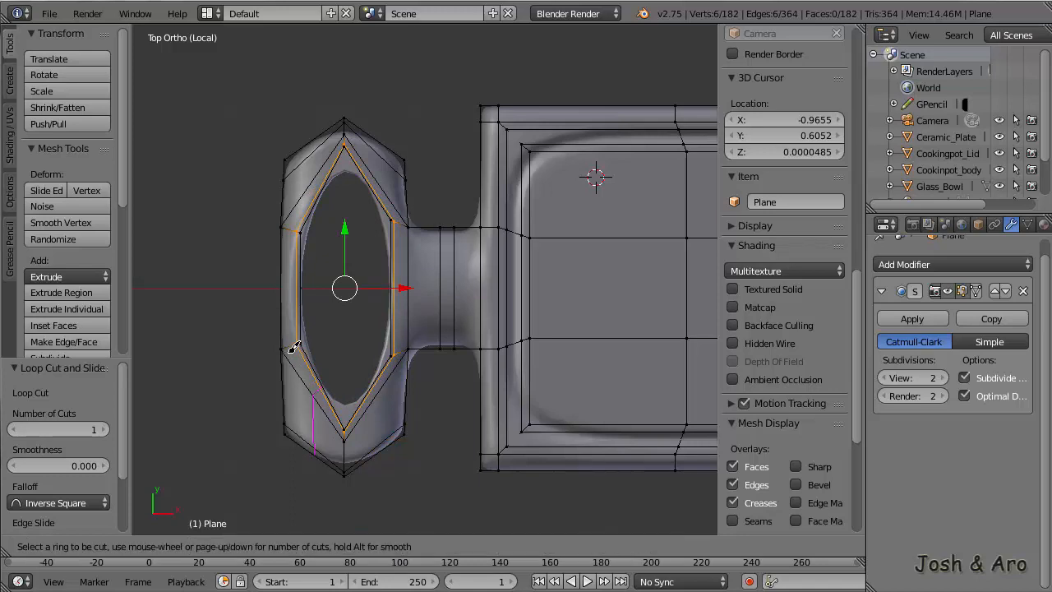
left_click(294, 342)
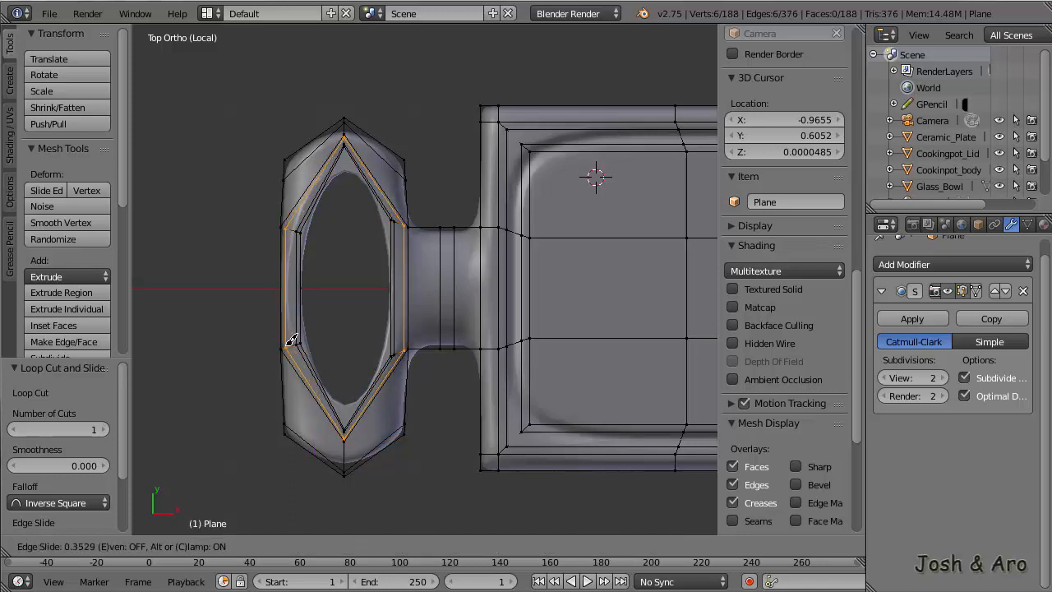
left_click(289, 341)
key("Tab")
mouse_move(320, 336)
middle_mouse_down()
mouse_move(328, 247)
mouse_move(350, 216)
mouse_move(340, 301)
mouse_move(308, 325)
middle_mouse_up()
key("Tab")
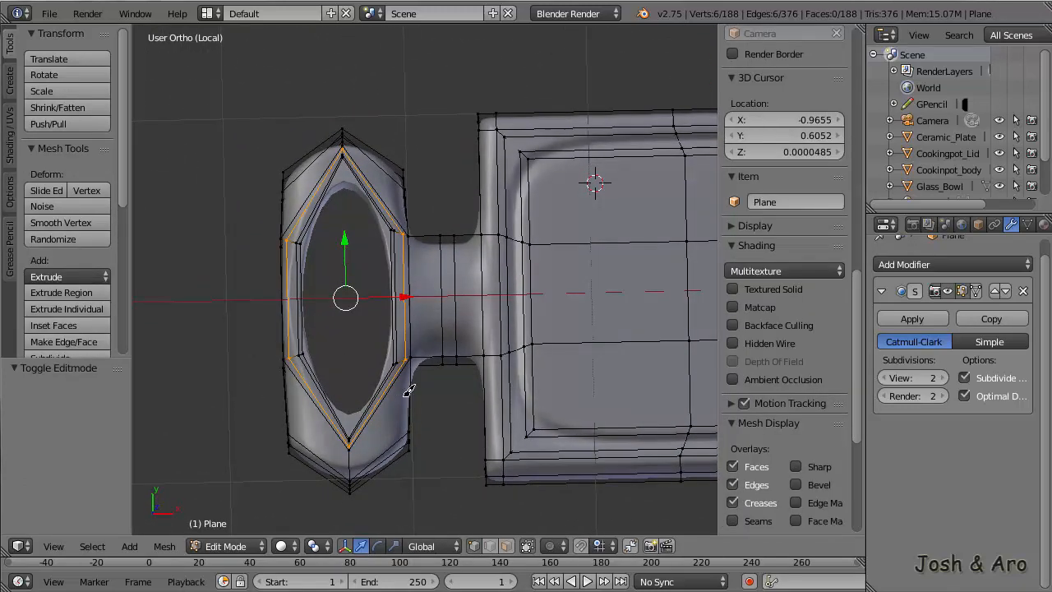
Add two horizontal loop cuts around the board's sides, close to the top and bottom edges, and check the sharper edges in Object Mode
key("KP_1")
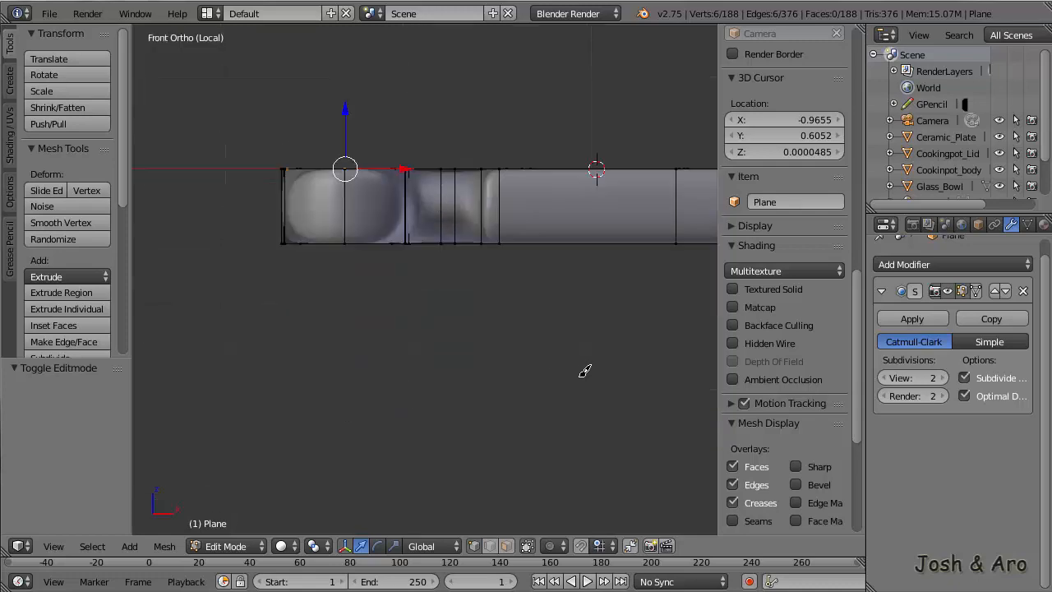
key("ctrl+r")
left_click(520, 199)
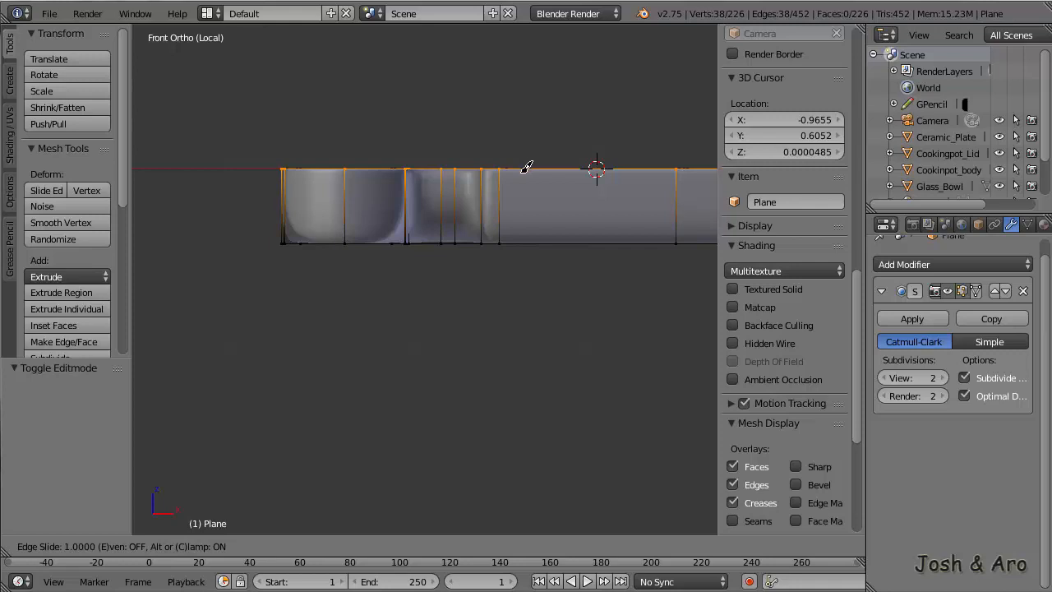
left_click(518, 175)
key("ctrl+r")
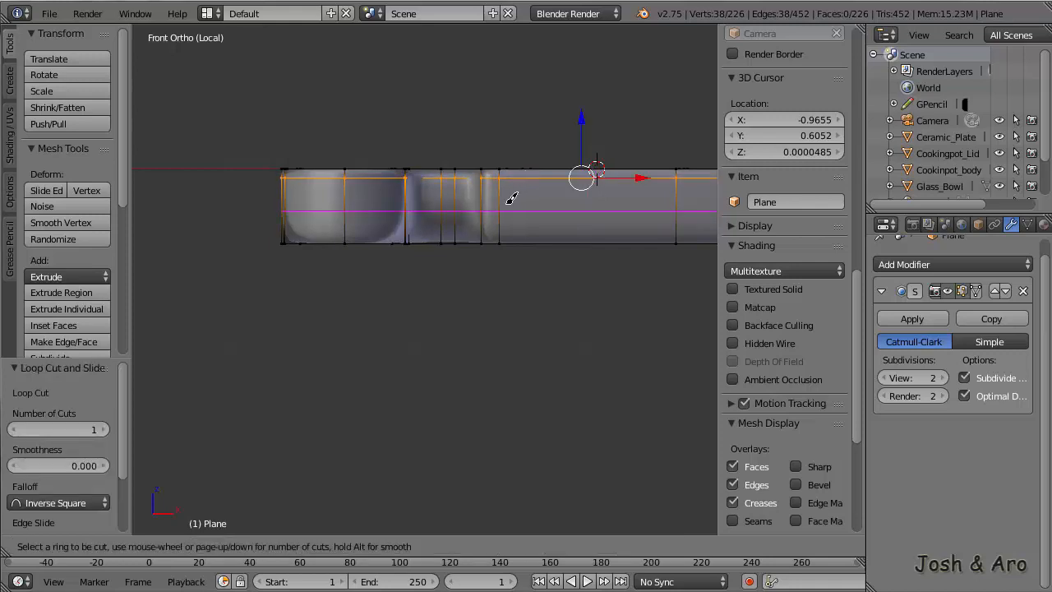
left_click(511, 198)
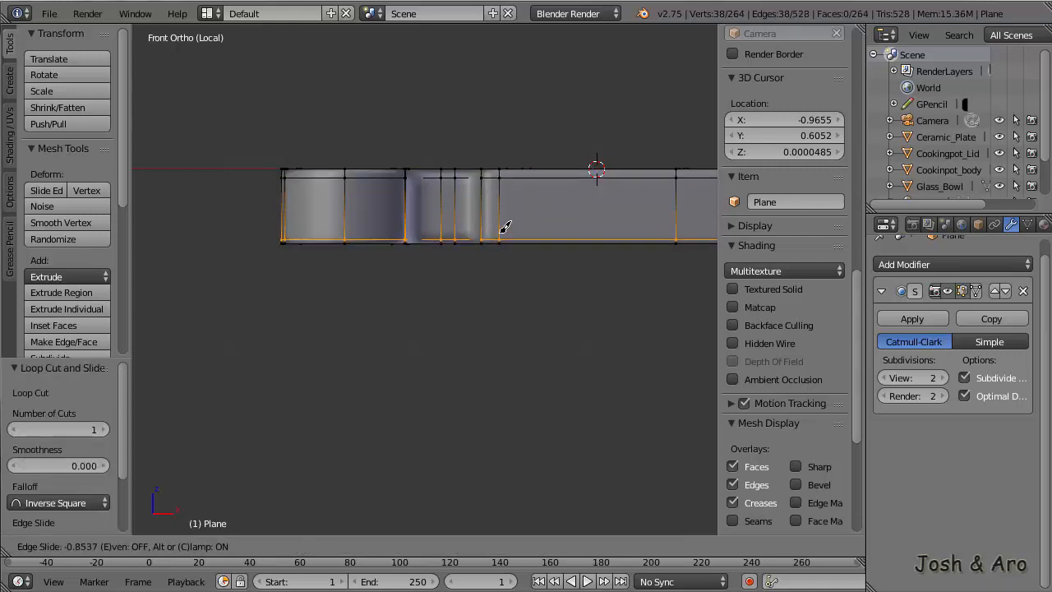
left_click(505, 227)
key("Tab")
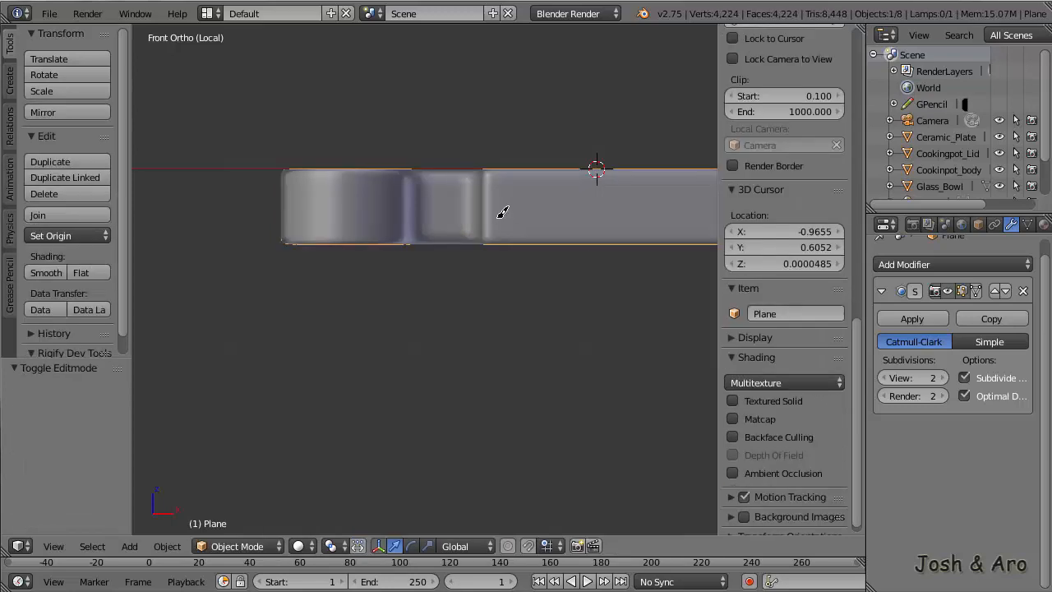
middle_click_drag(498, 214, 446, 272)
key("Tab")
key("ctrl+r")
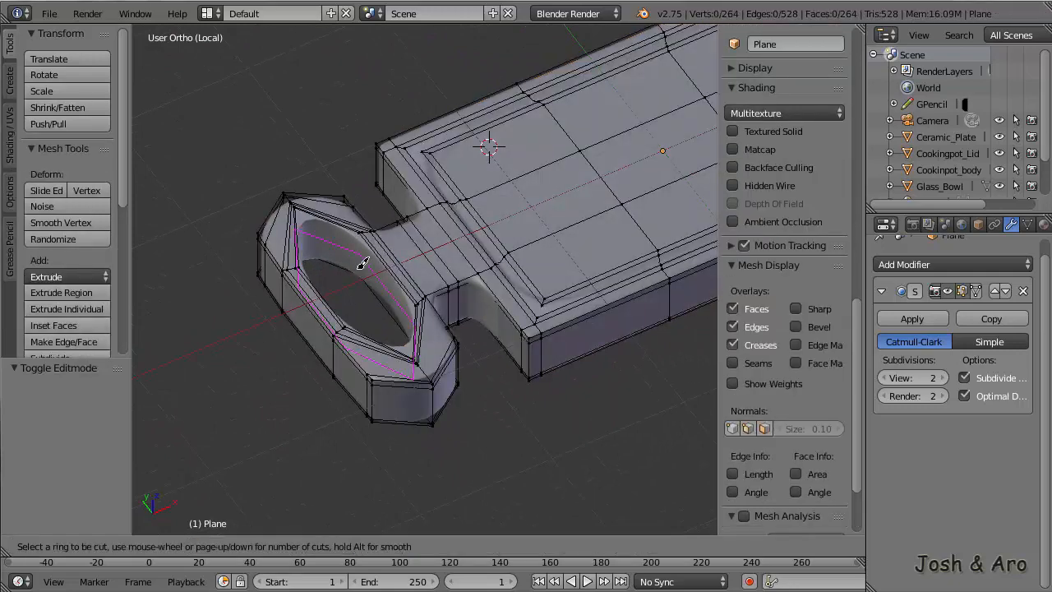
left_click(362, 263)
left_click(363, 262)
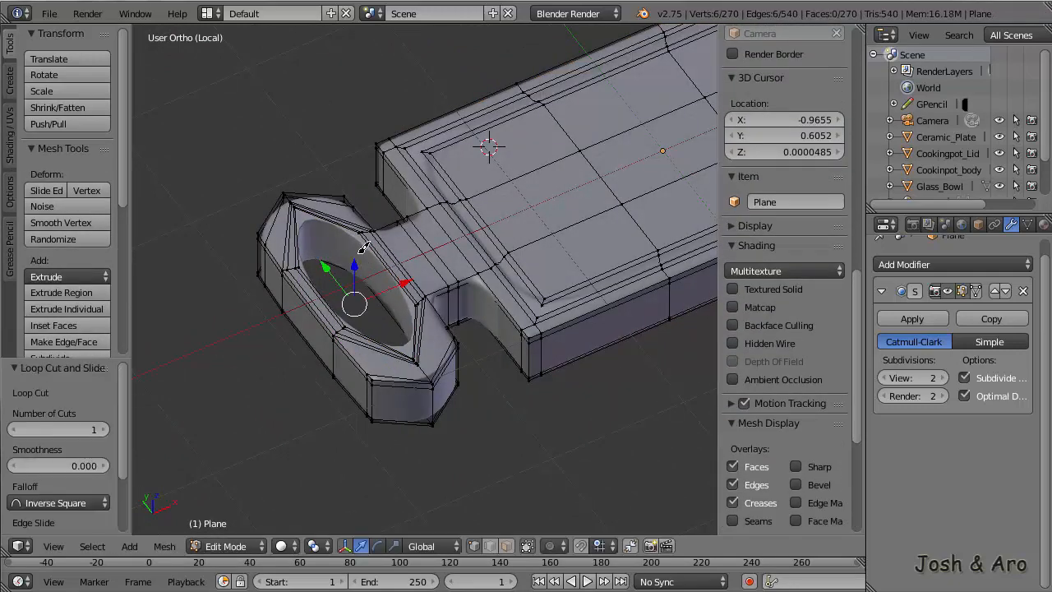
Add two loop cuts around the inner wall of the handle's hole, near its upper and lower edges, and check the result in Object Mode
middle_click_drag(362, 262, 404, 238)
key("ctrl+r")
left_click(402, 230)
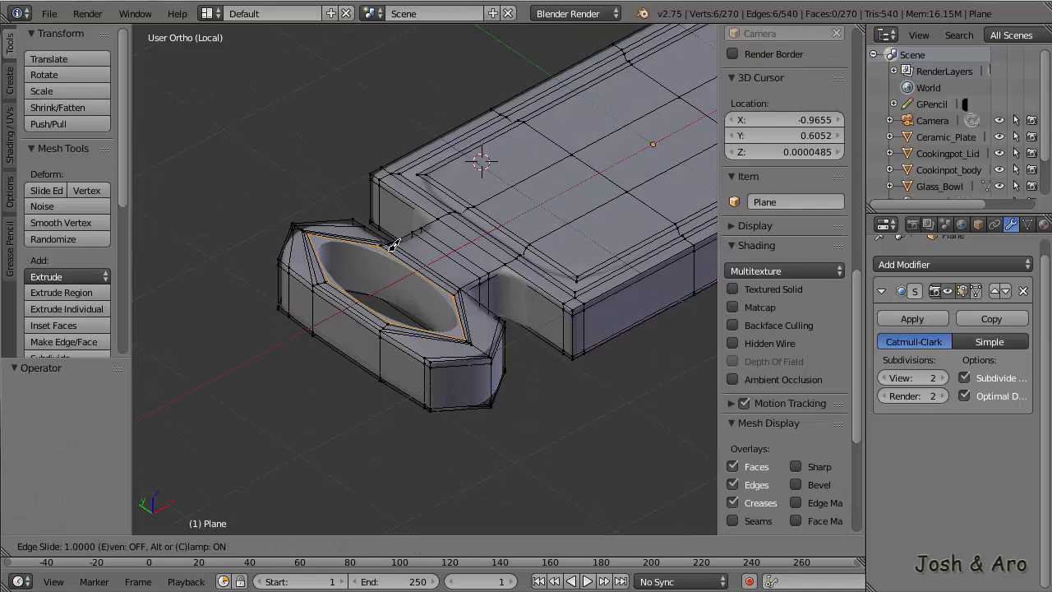
left_click(392, 256)
key("ctrl+r")
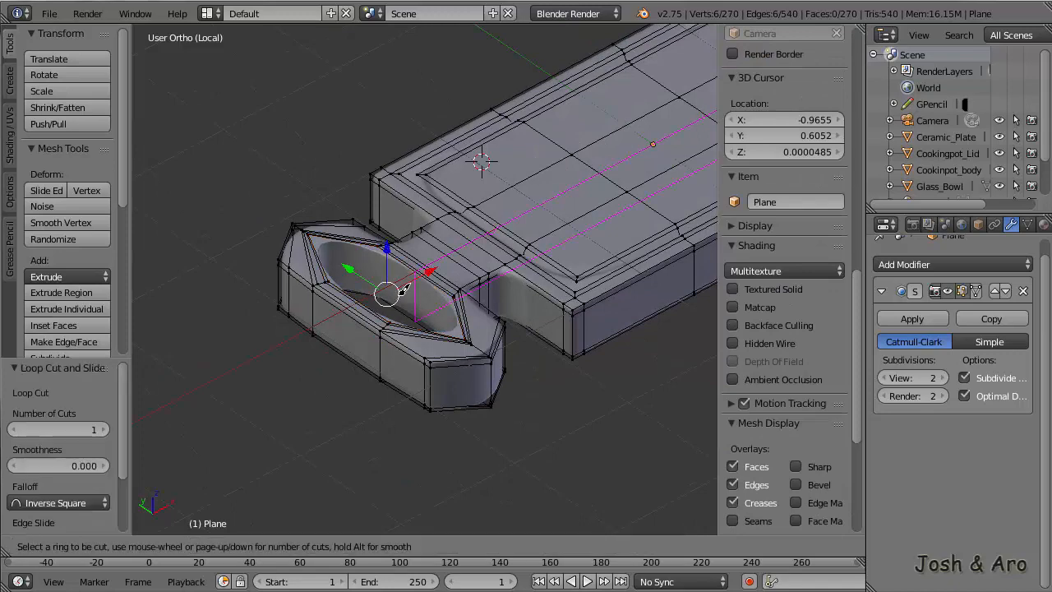
left_click(392, 290)
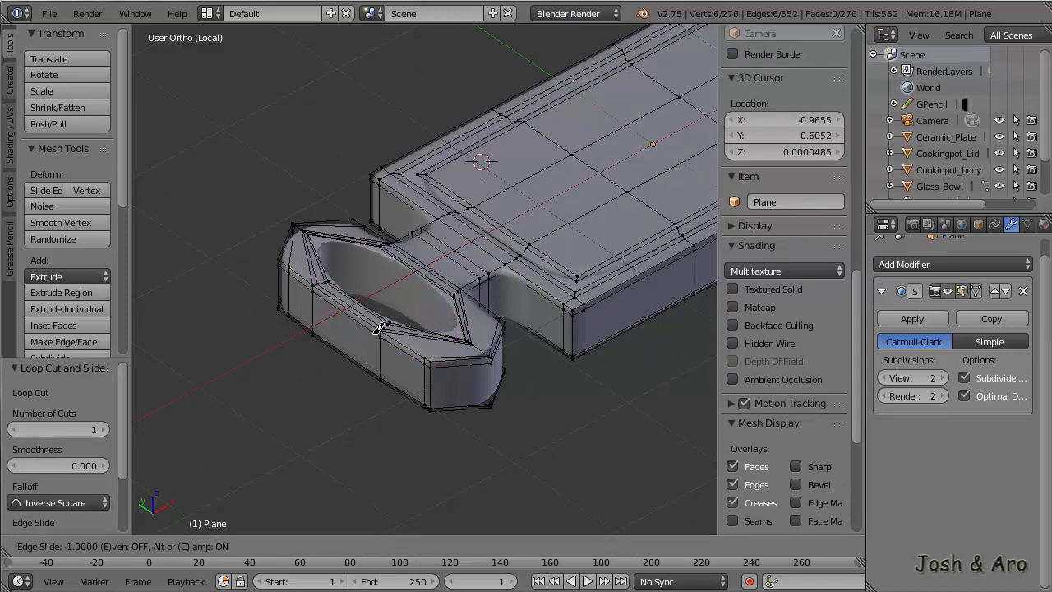
left_click(395, 298)
scroll(460, 284, "down", 3)
middle_click_drag(519, 271, 446, 266)
key("Tab")
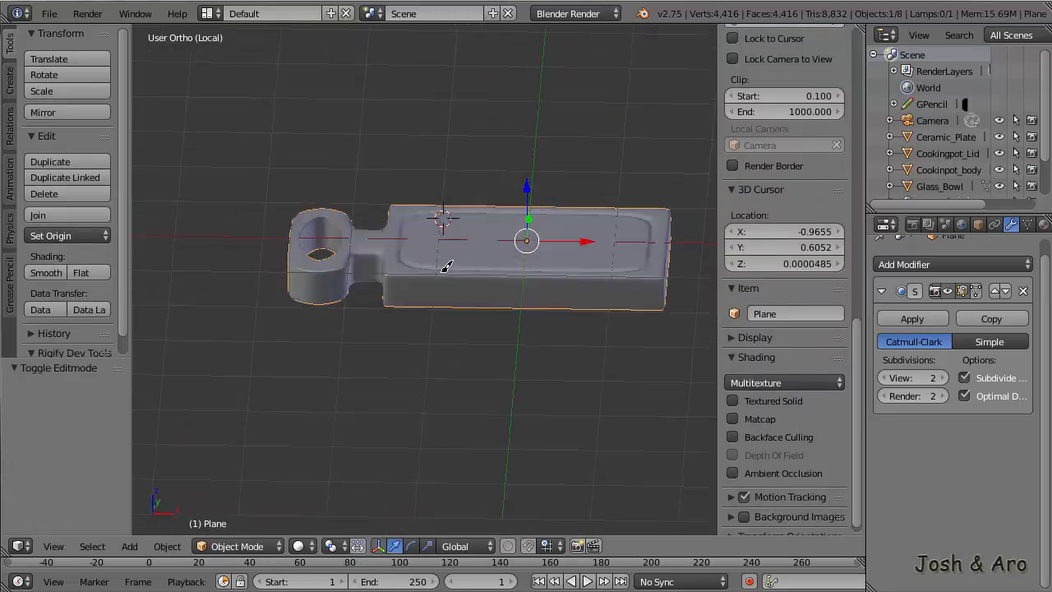
Thin the board by selecting all vertices of its bottom side in wireframe front view and moving them up about 0.17 along Z
key("KP_1")
key("Tab")
key("z")
key("a")
key("b")
left_click_drag(247, 268, 683, 323)
middle_click_drag(615, 313, 571, 324, "shift")
scroll(581, 246, "up", 1)
key("g")
key("z")
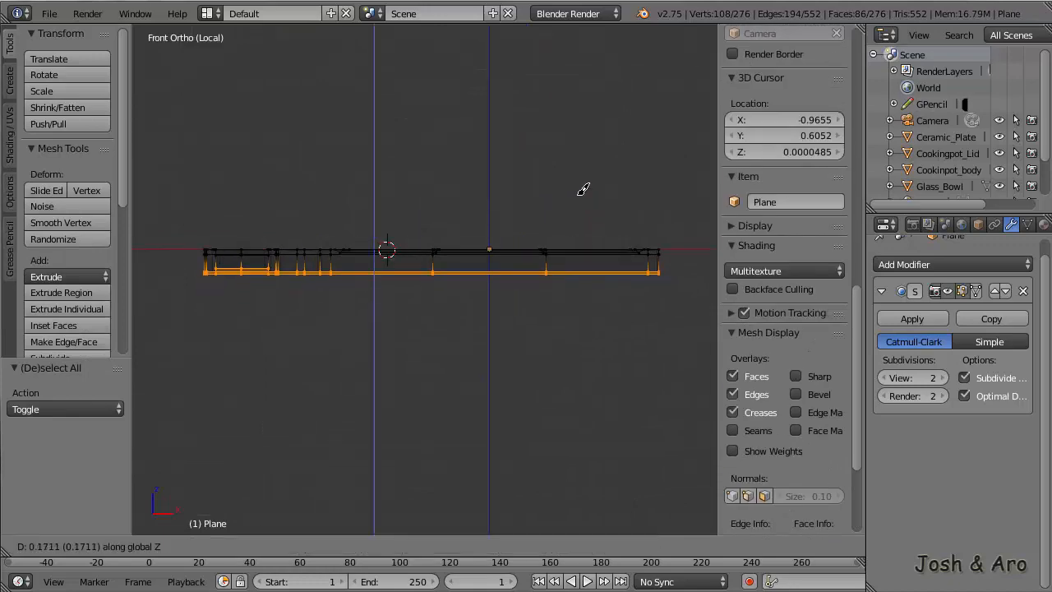
left_click(434, 195)
key("Tab")
key("z")
mouse_move(434, 195)
middle_mouse_down()
mouse_move(446, 305)
mouse_move(429, 238)
middle_mouse_up()
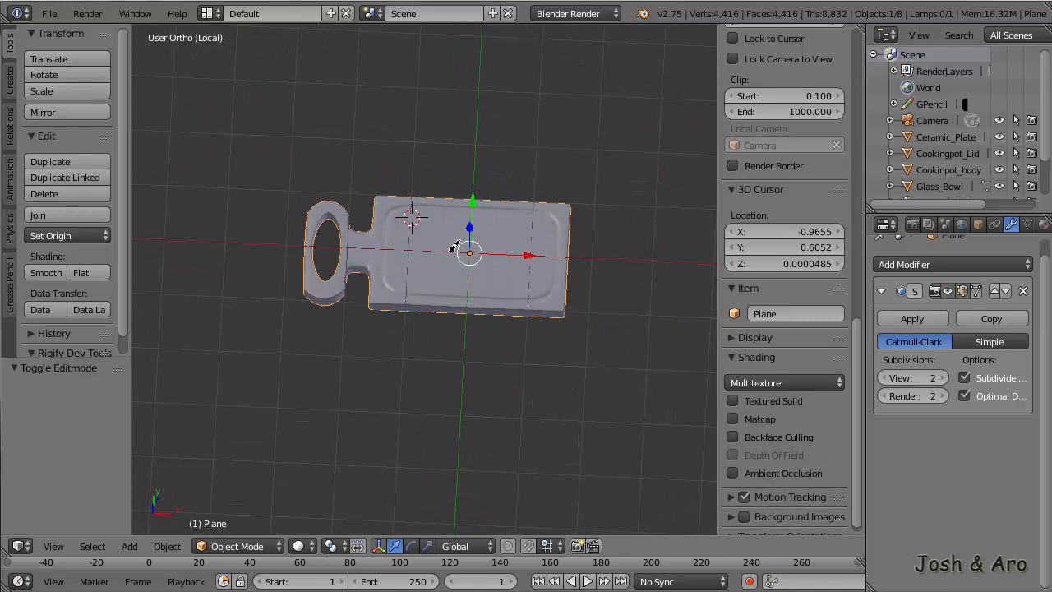
Place the 3D cursor in the empty space beyond the handle and inspect the board from above
left_click(293, 140)
key("KP_7")
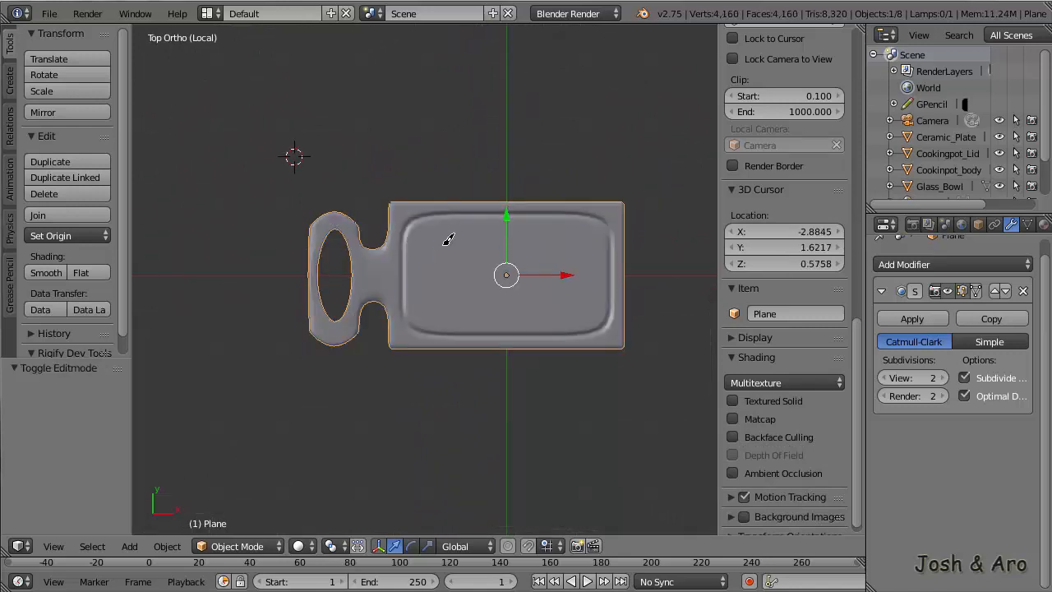
middle_click_drag(448, 240, 398, 212, "shift")
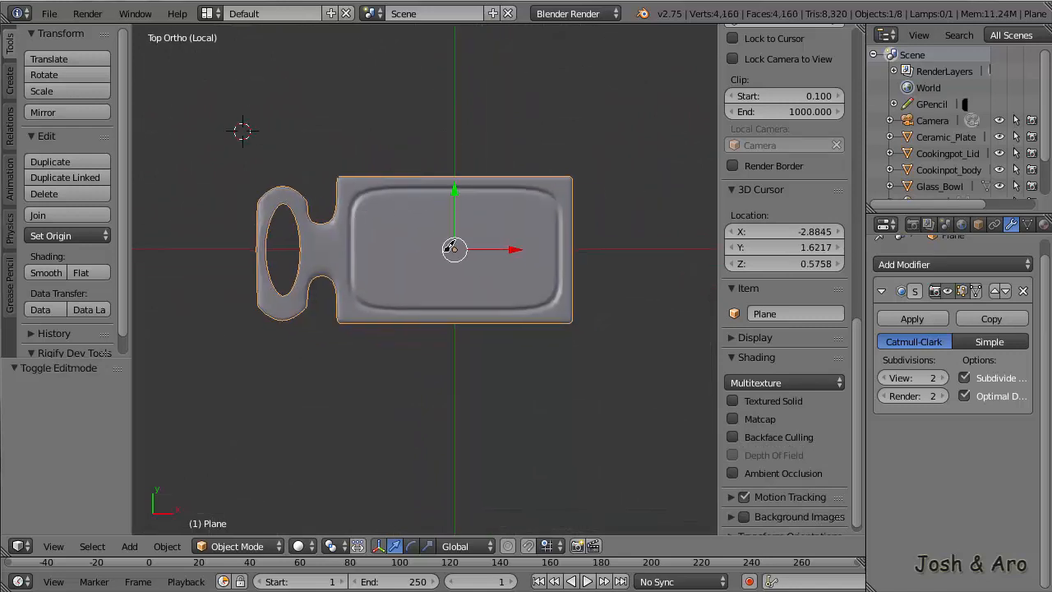
Leave local view and move the cutting board in front view by about 8.33 along X and -4.39 along Z, clear of the other kitchenware
key("KP_Divide")
key("KP_7")
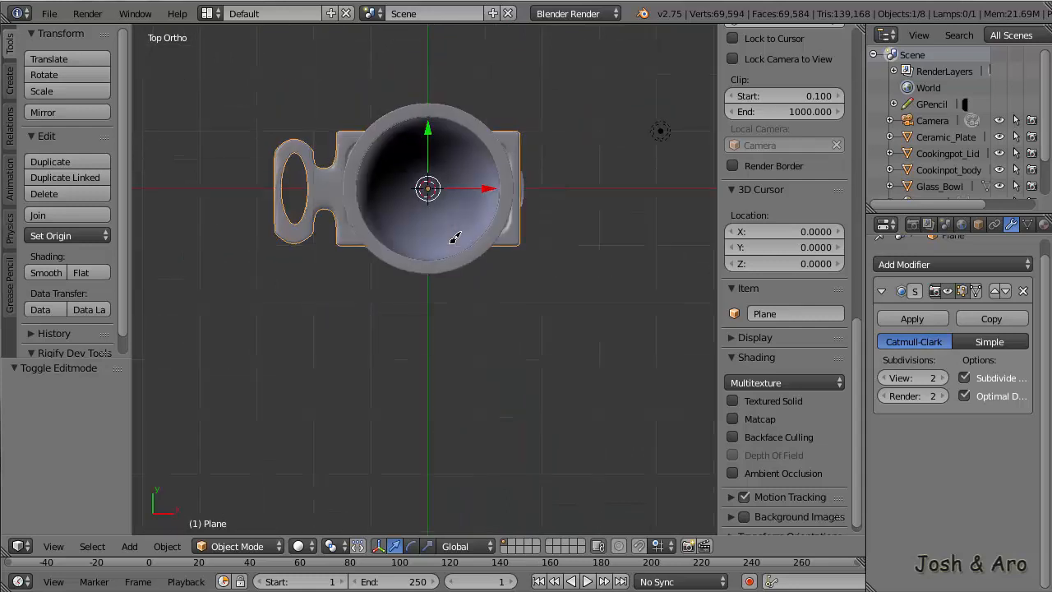
scroll(422, 258, "down", 4)
key("KP_1")
key("g")
left_click(641, 368)
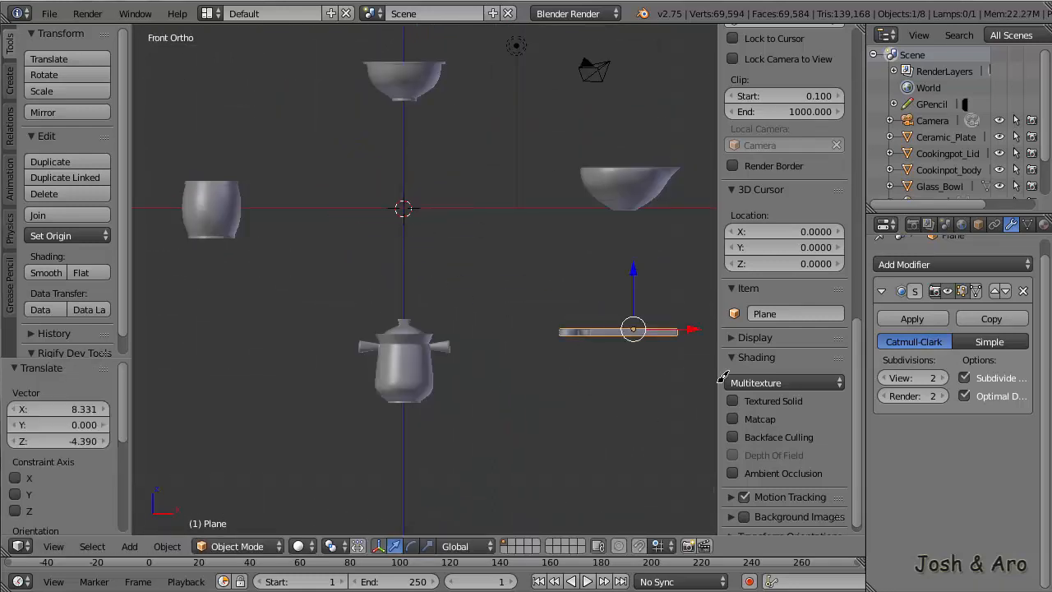
Rename the cutting board object as Cuttingboard
left_click(813, 314)
type("Cuttingboard")
key("Return")
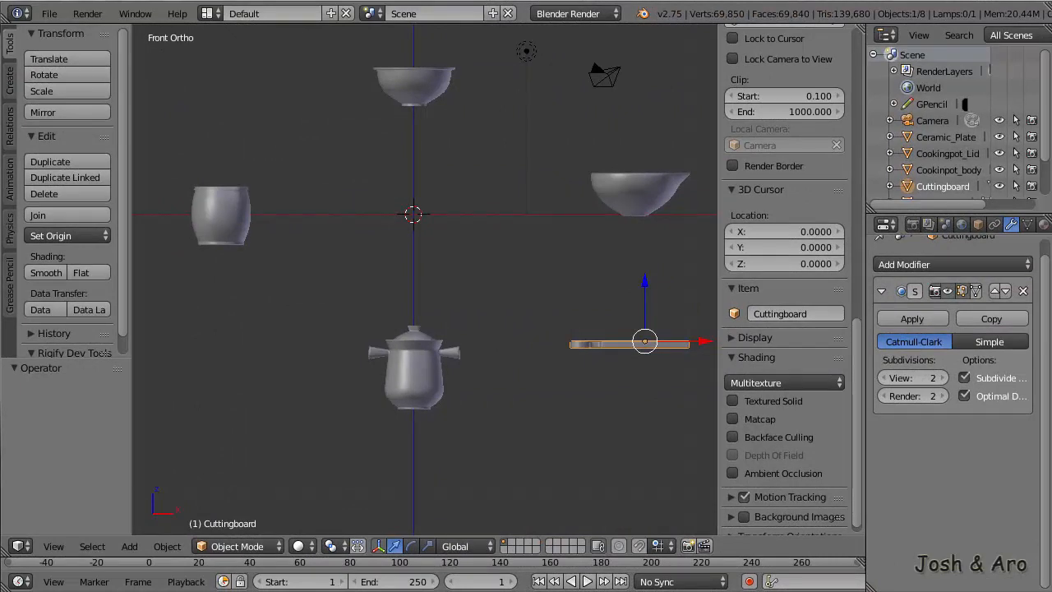
Add a cube at the world origin and scale it by 16 so it encloses the kitchenware as a room
key("shift+a")
mouse_move(457, 252)
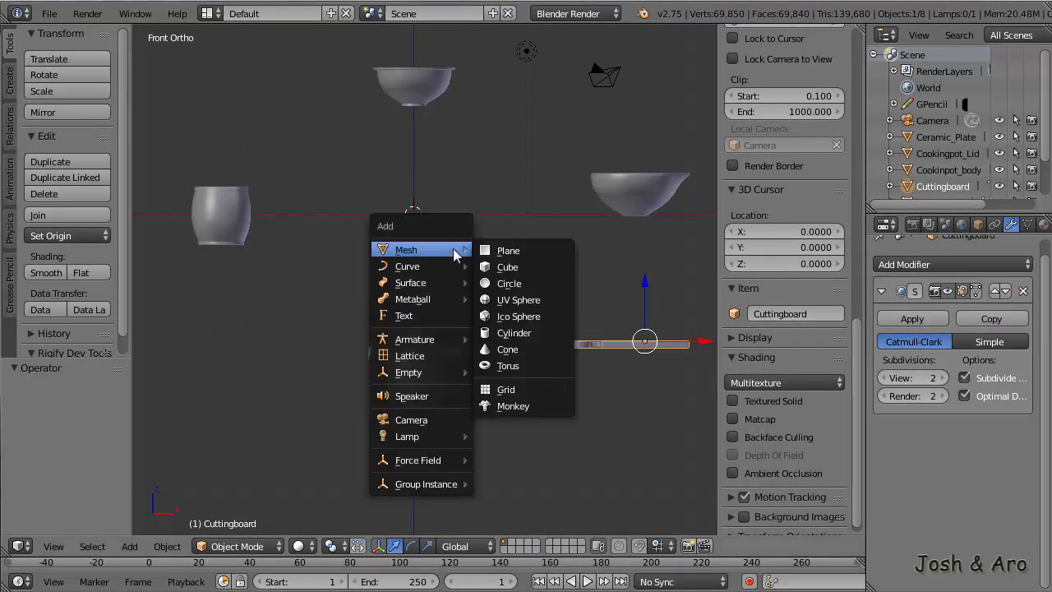
left_click(508, 267)
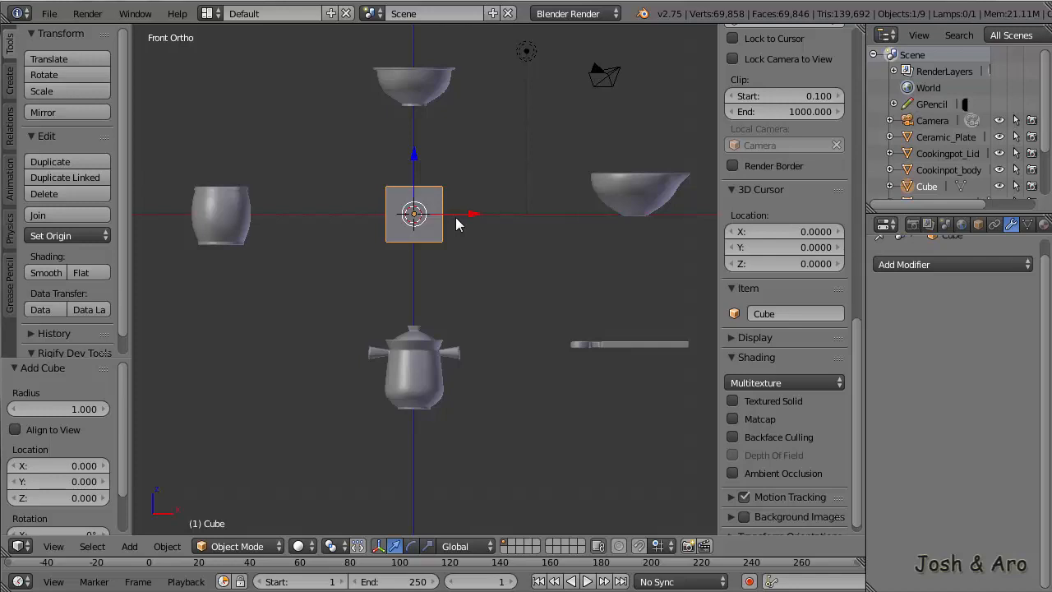
key("s")
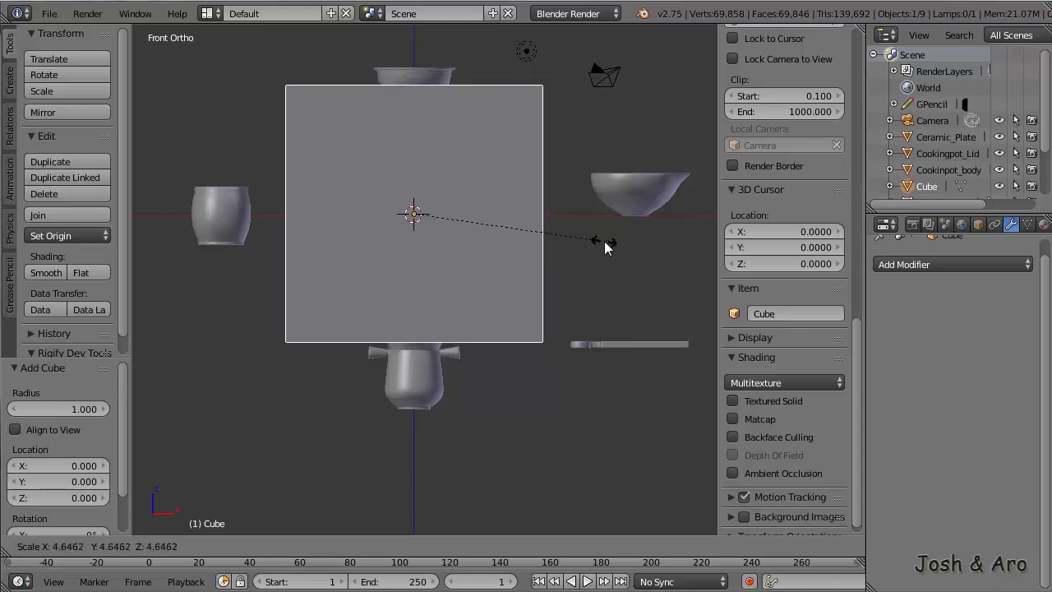
type("16")
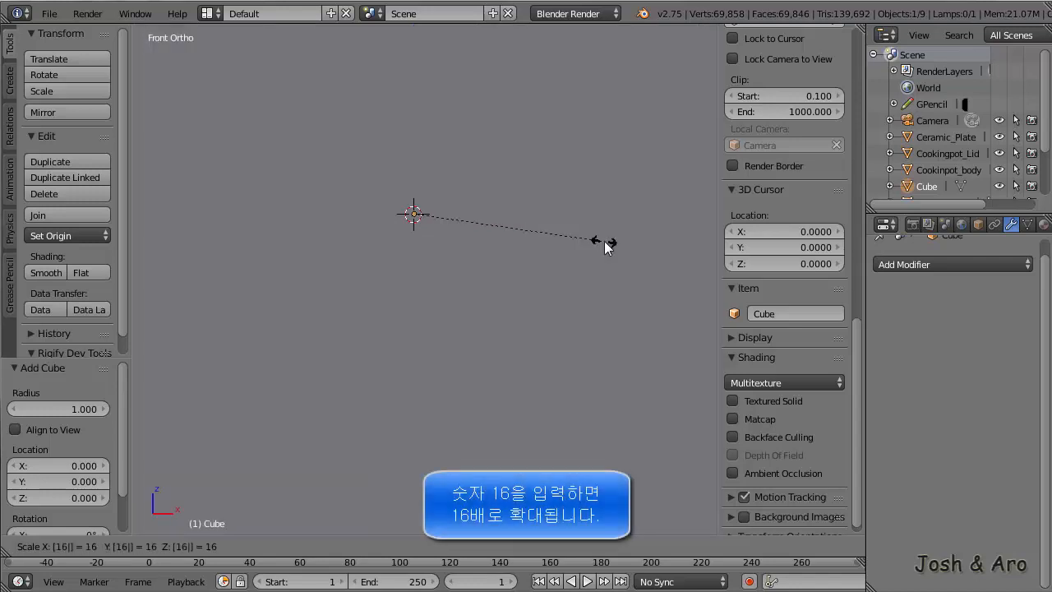
key("Return")
Examine the enlarged cube from several angles, in wireframe and solid shading, and through the camera to check how it encloses the kitchenware
scroll(471, 259, "down", 6)
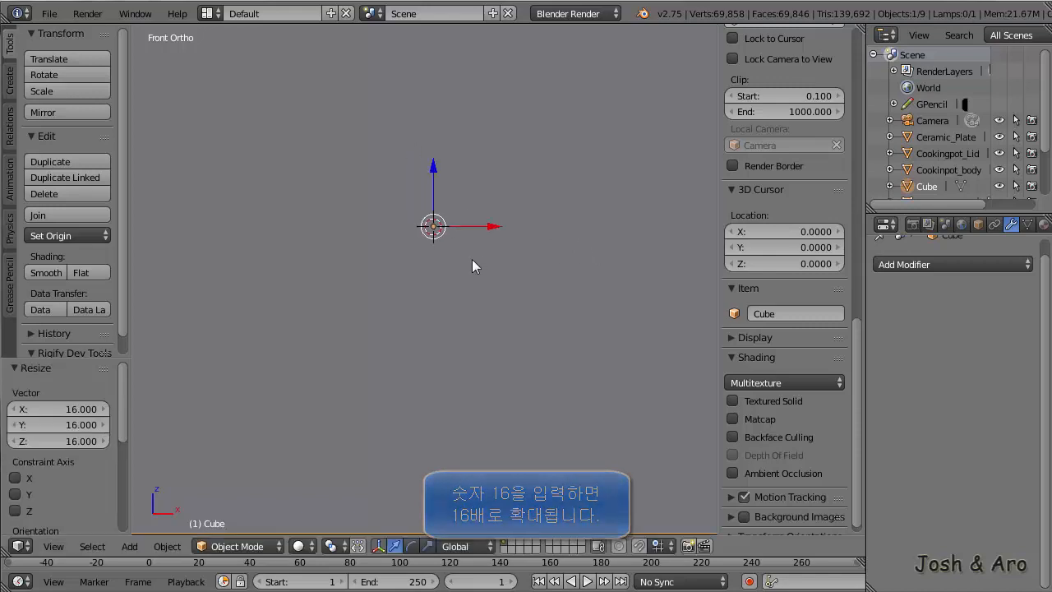
middle_click_drag(559, 356, 501, 269)
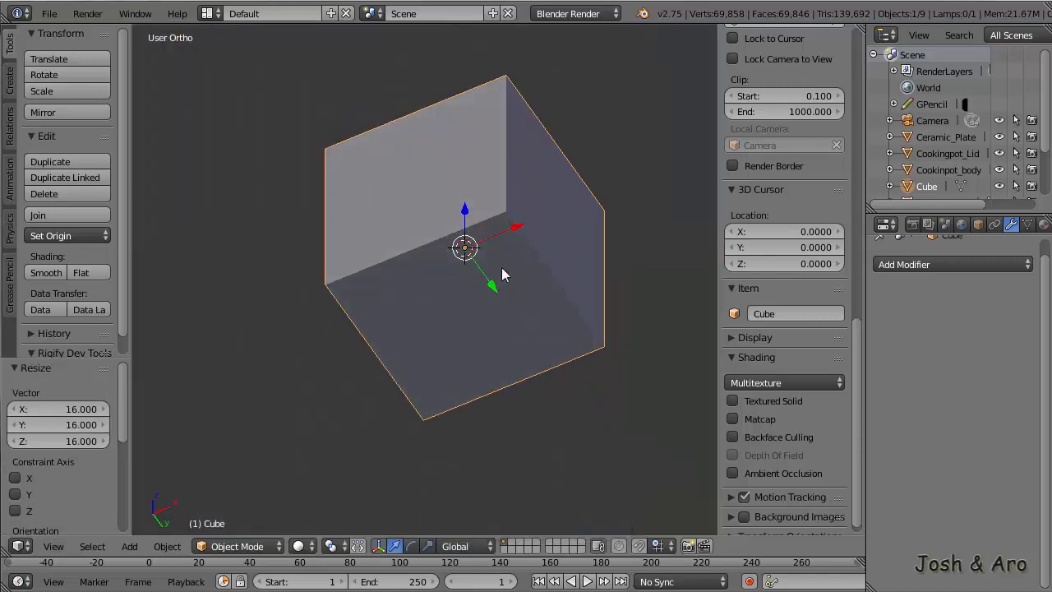
middle_click_drag(486, 335, 486, 302)
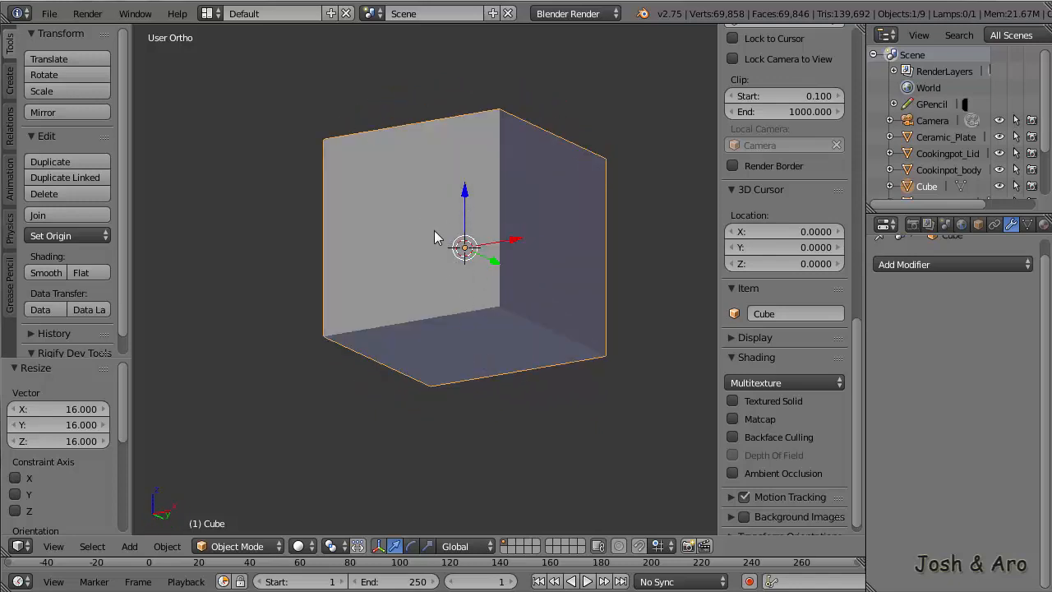
key("z")
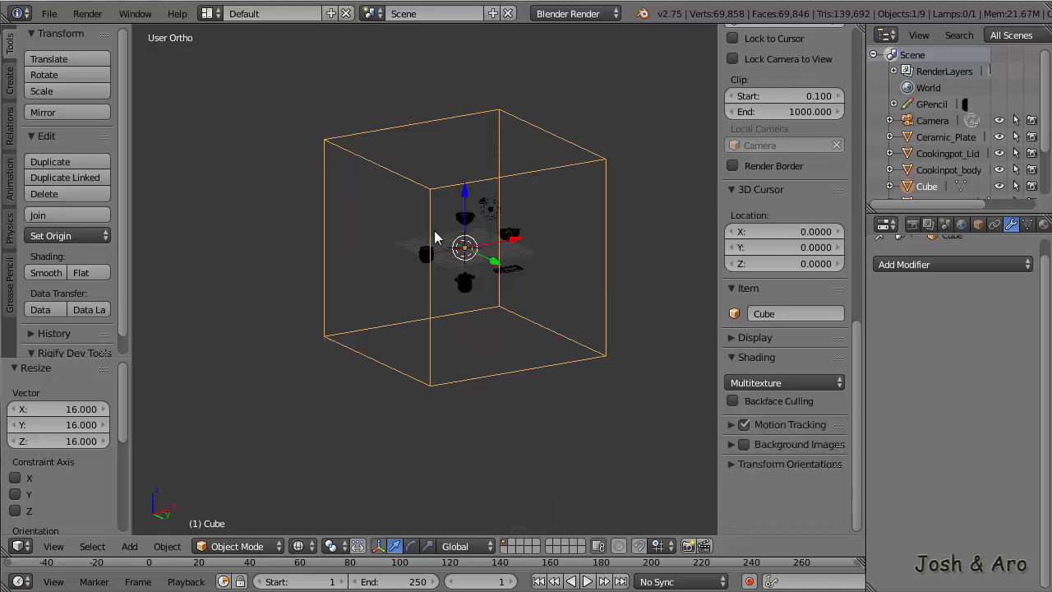
key("KP_1")
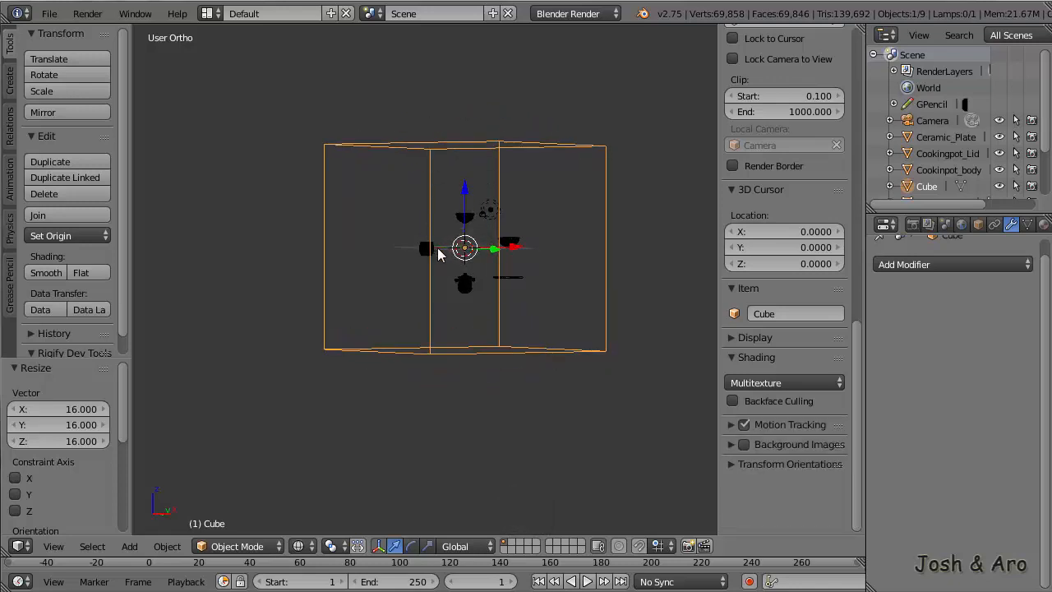
mouse_move(438, 255)
middle_mouse_down()
mouse_move(501, 276)
mouse_move(427, 303)
mouse_move(427, 226)
mouse_move(472, 257)
mouse_move(431, 268)
middle_mouse_up()
key("z")
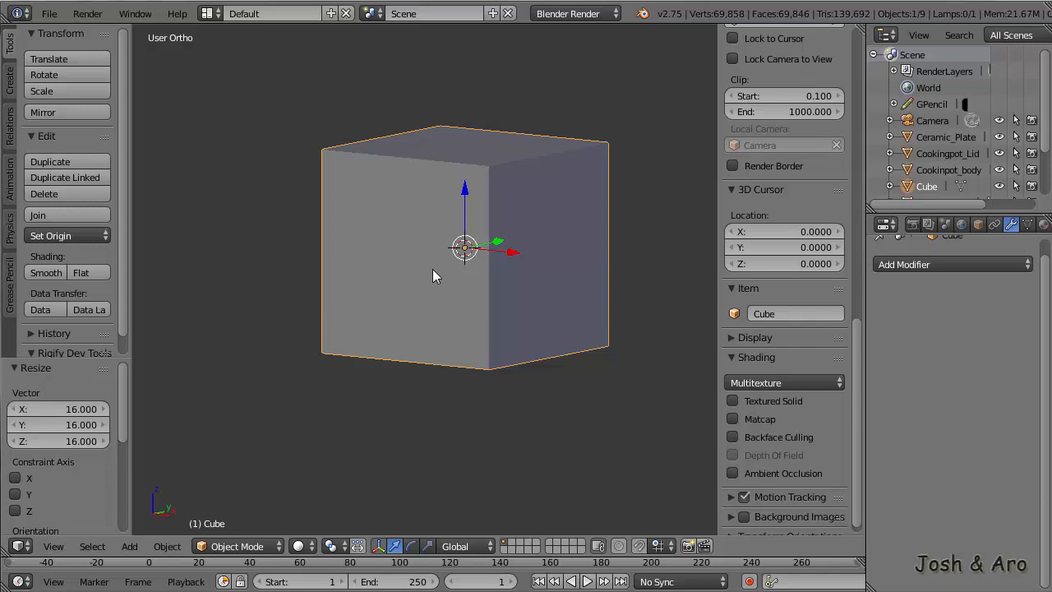
key("KP_0")
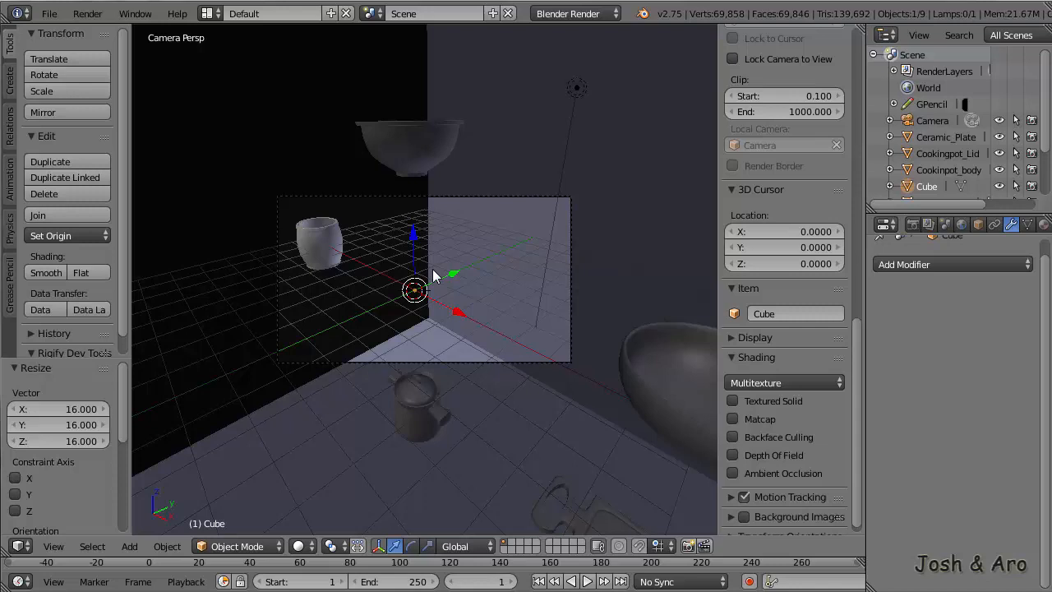
key("KP_1")
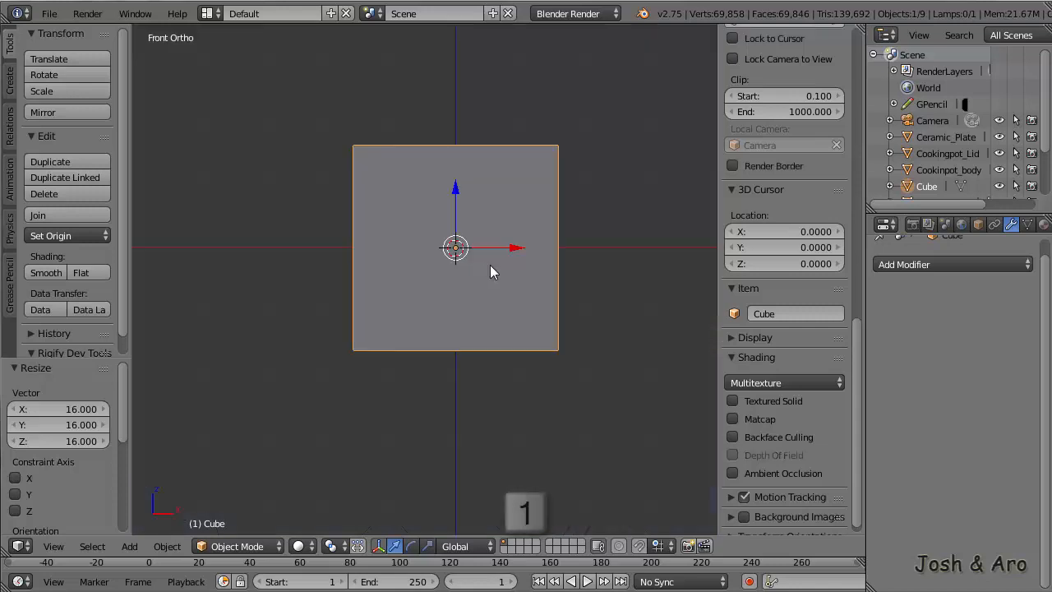
middle_click_drag(491, 271, 412, 305)
middle_click_drag(329, 302, 350, 273)
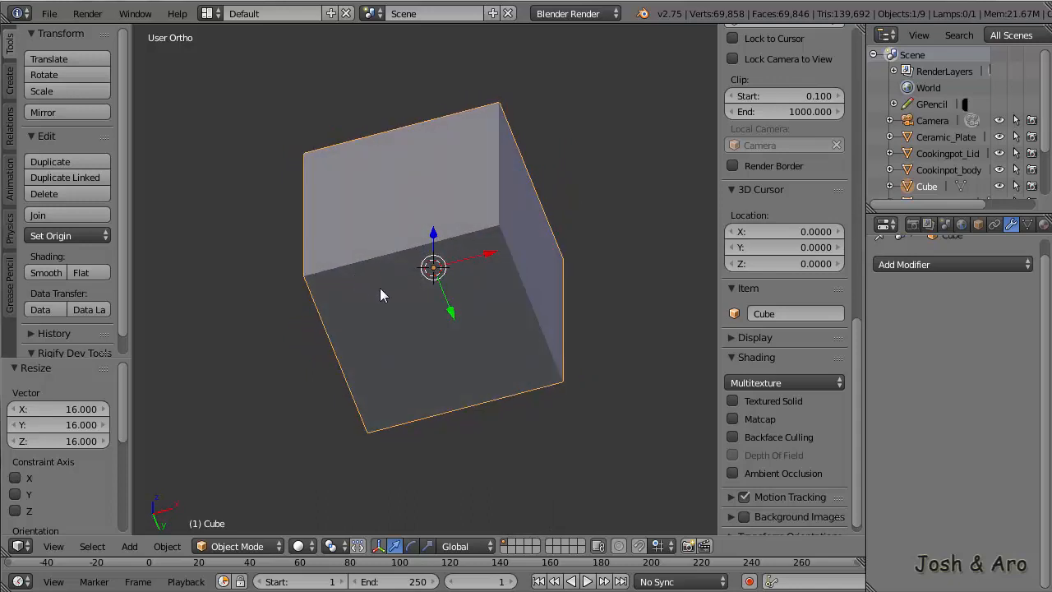
In Edit Mode, switch to face selection and delete the front face of the large cube
key("Tab")
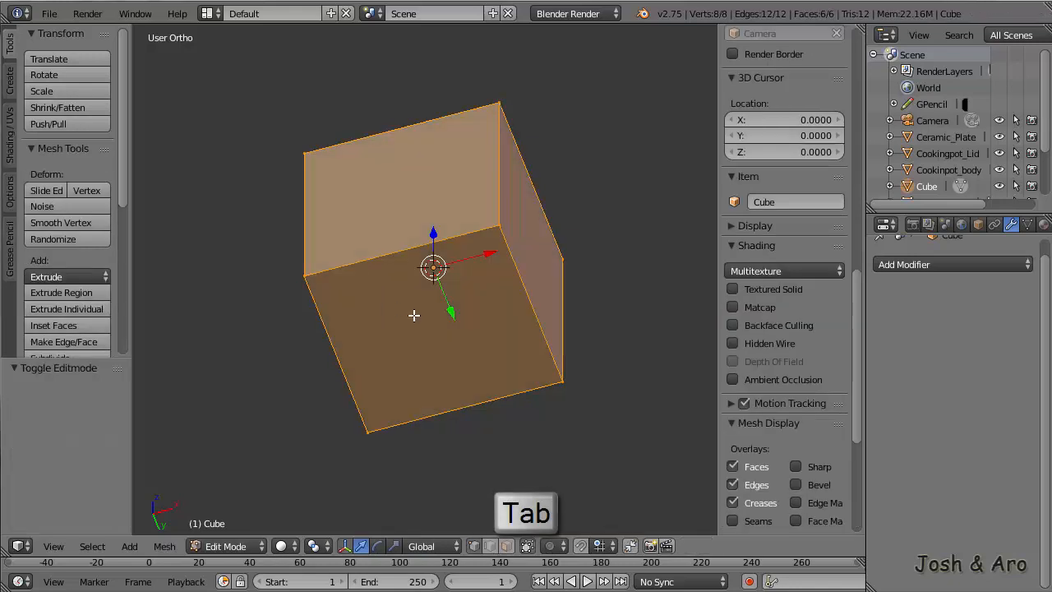
middle_click_drag(416, 315, 393, 373)
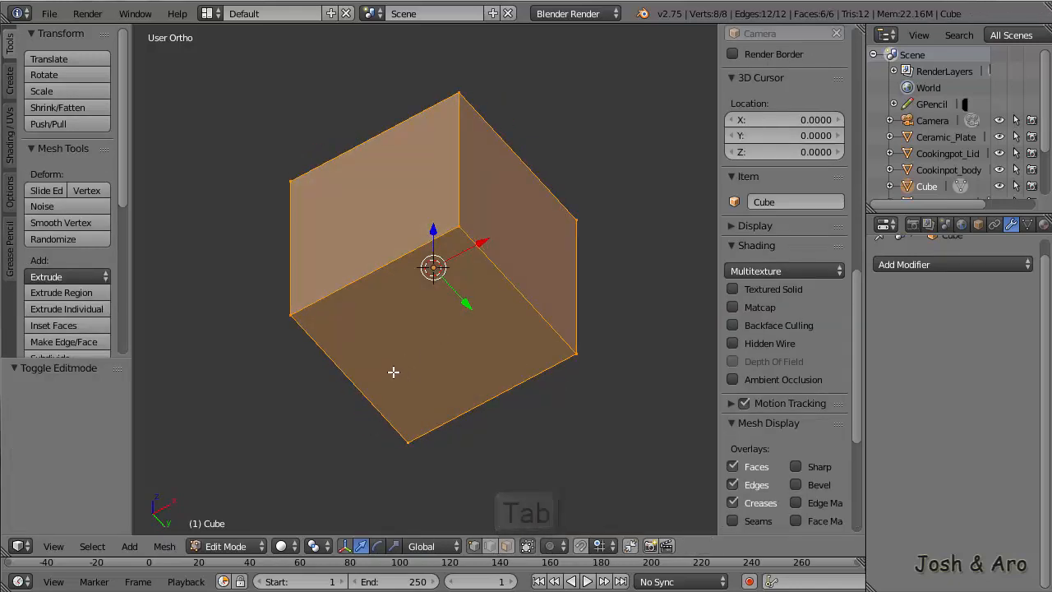
left_click(509, 547)
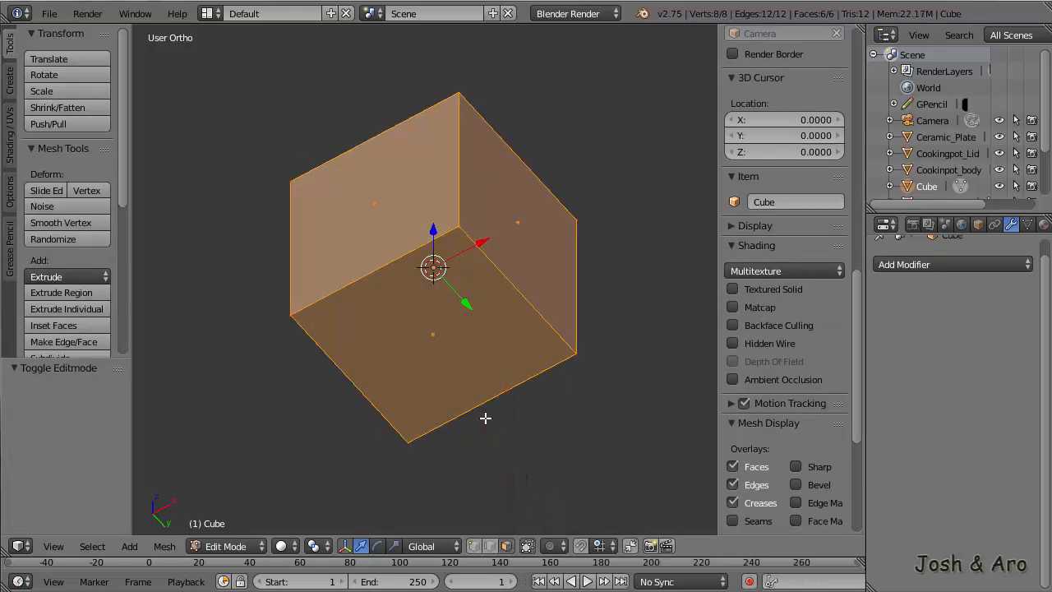
middle_click_drag(484, 418, 366, 289)
right_click(384, 293)
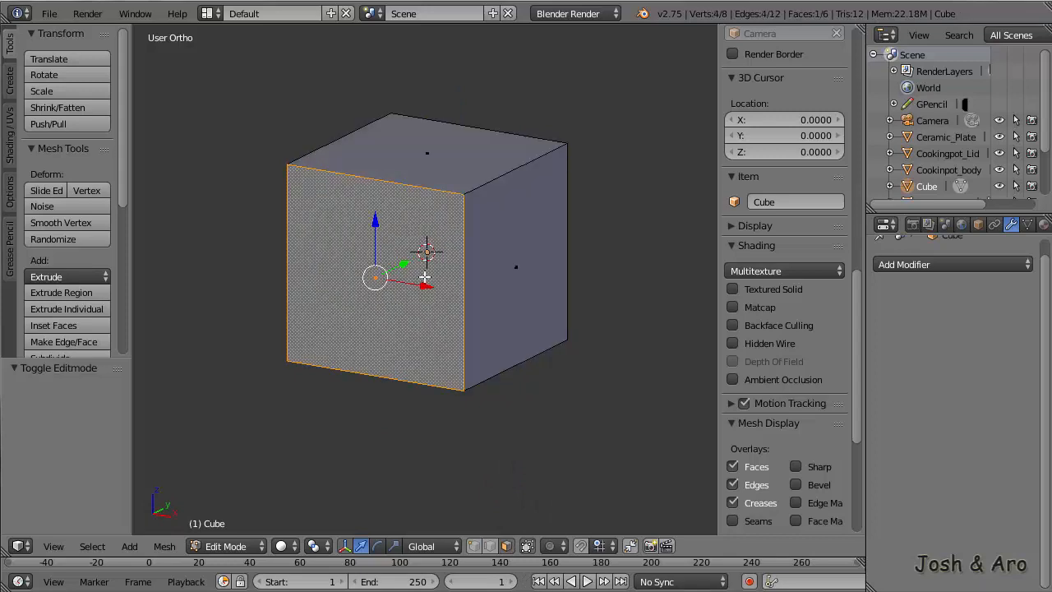
key("x")
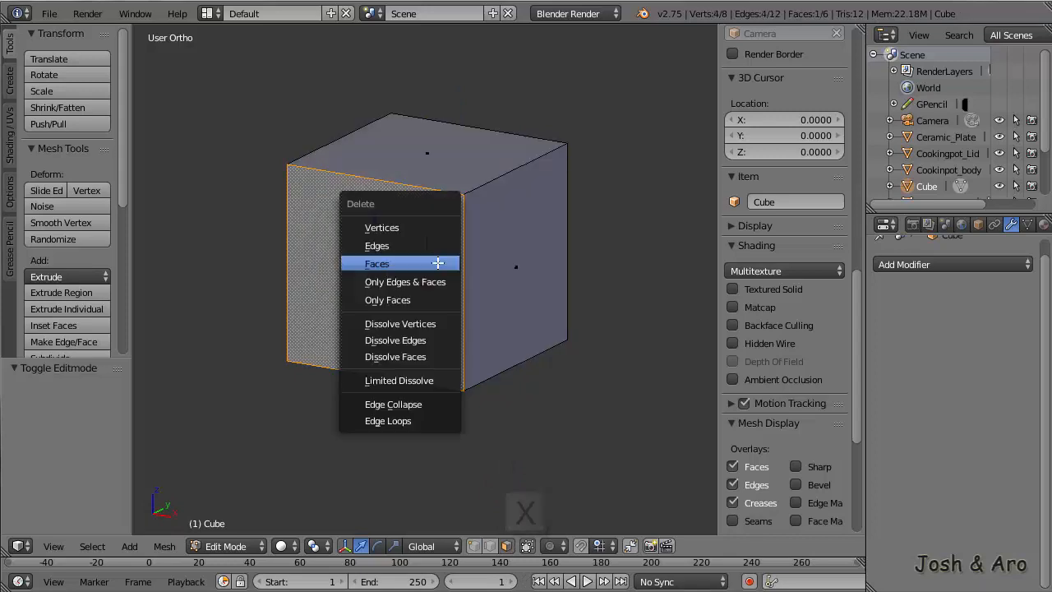
left_click(443, 262)
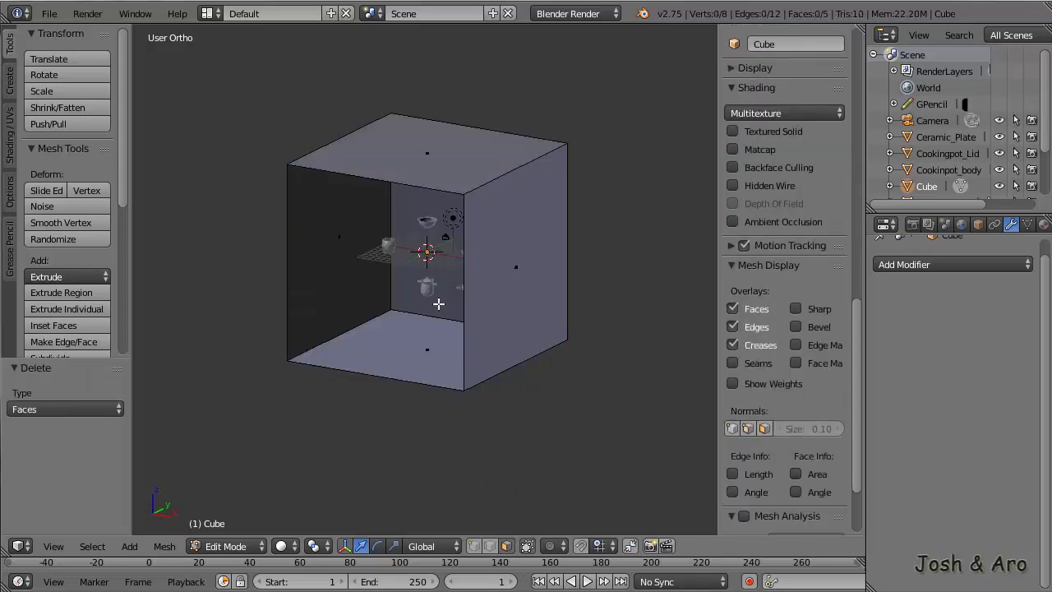
Delete the large cube's side face on the positive X side as well and return to Object Mode
right_click(517, 274)
key("x")
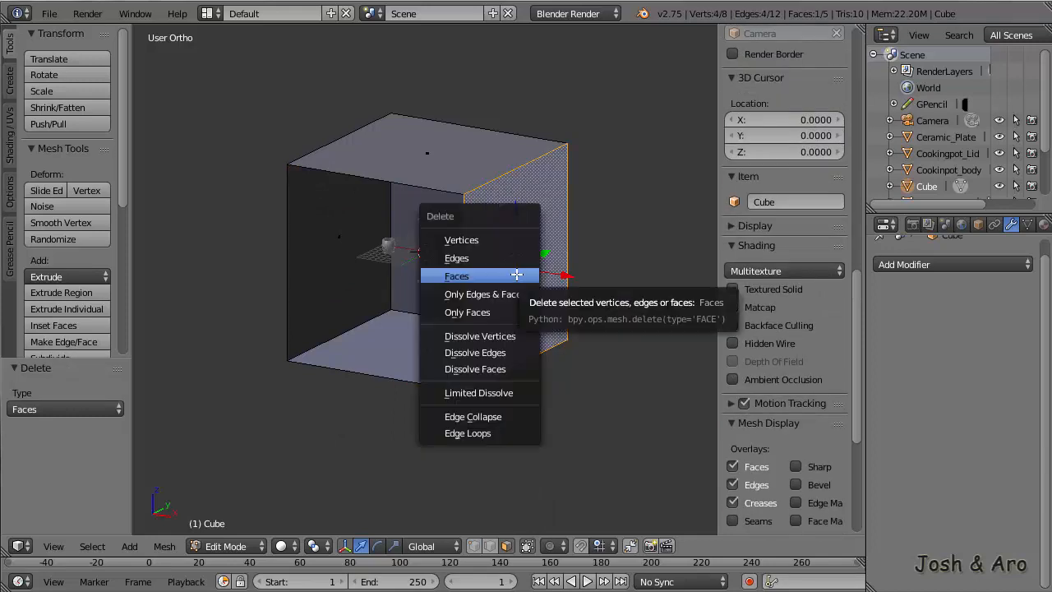
left_click(517, 274)
mouse_move(472, 281)
middle_mouse_down()
mouse_move(474, 256)
mouse_move(418, 255)
mouse_move(439, 278)
mouse_move(462, 277)
middle_mouse_up()
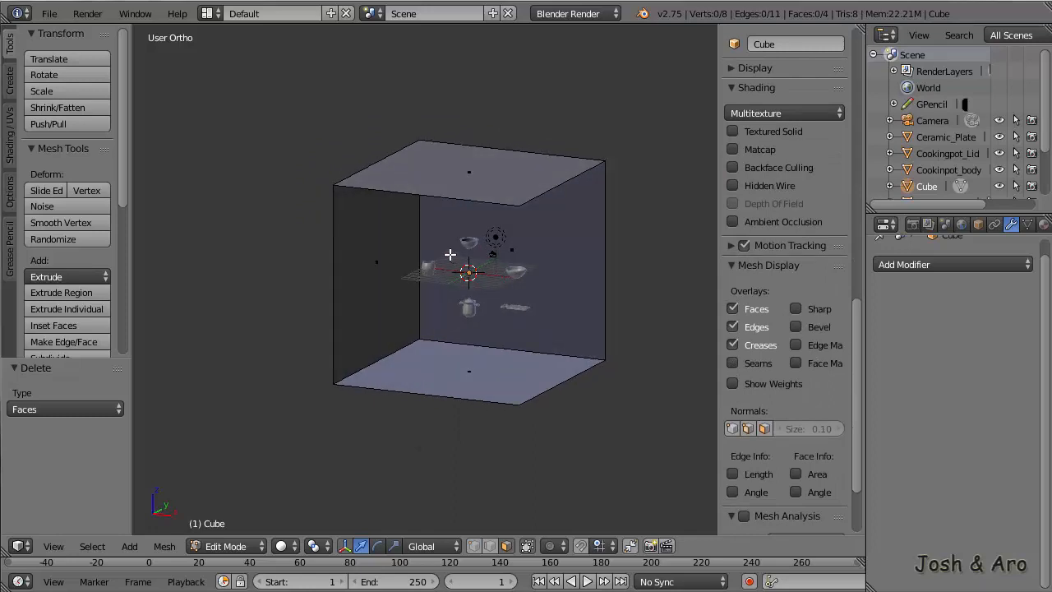
key("Tab")
middle_click_drag(415, 264, 435, 283)
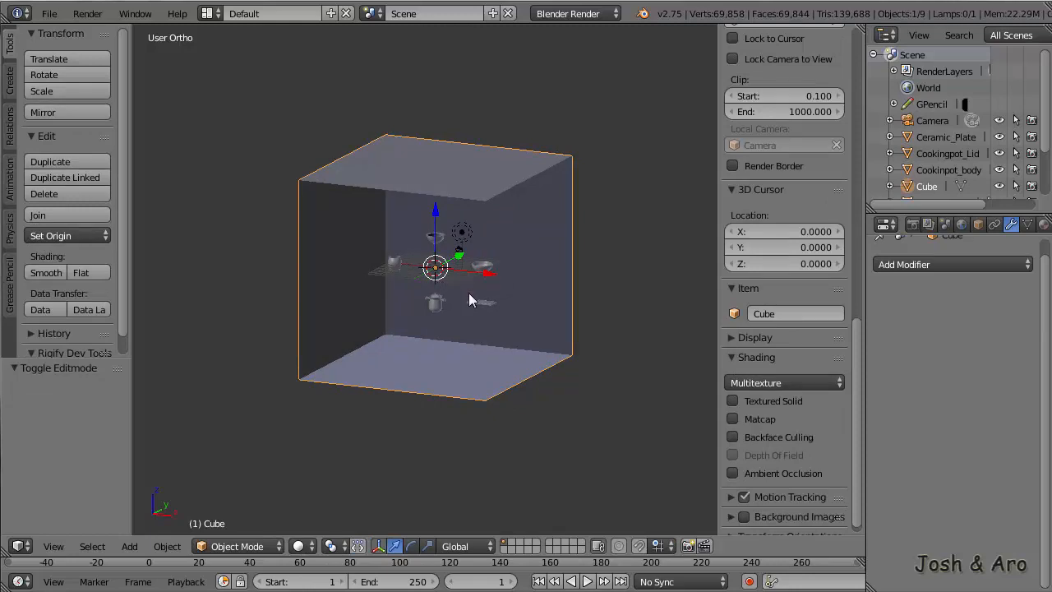
Add a second cube and move it in wireframe top view by -15 along X and 15 along Y into the room's back corner
key("shift+a")
mouse_move(468, 293)
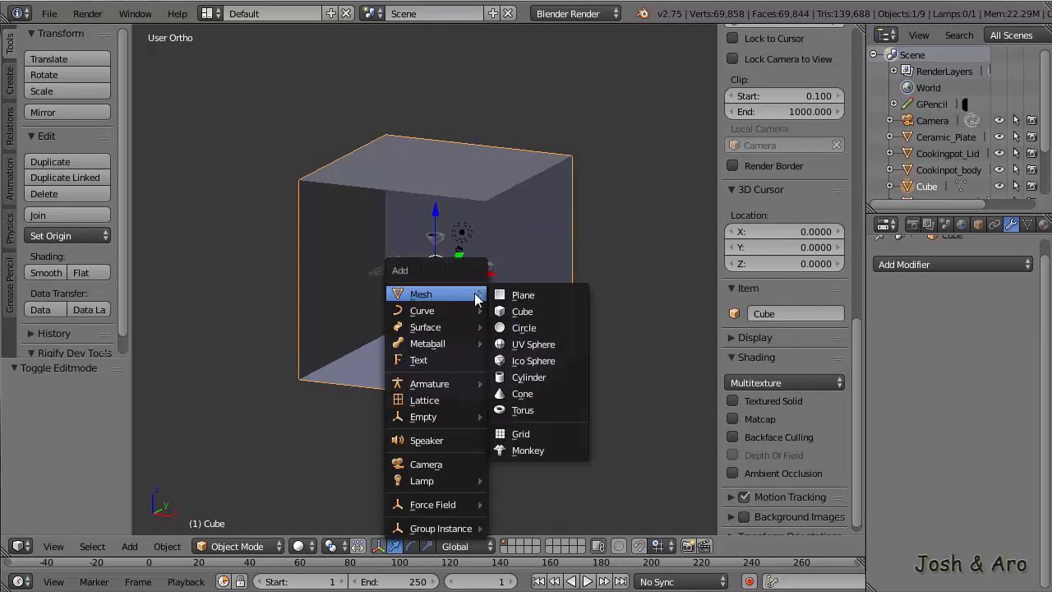
left_click(523, 312)
key("KP_7")
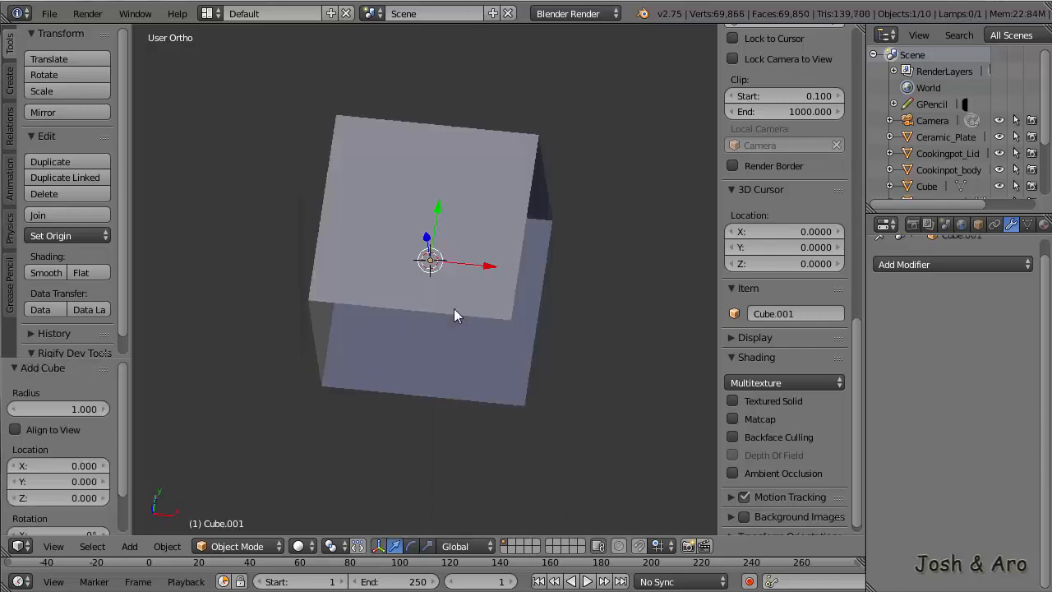
key("z")
middle_click_drag(468, 307, 514, 317, "shift")
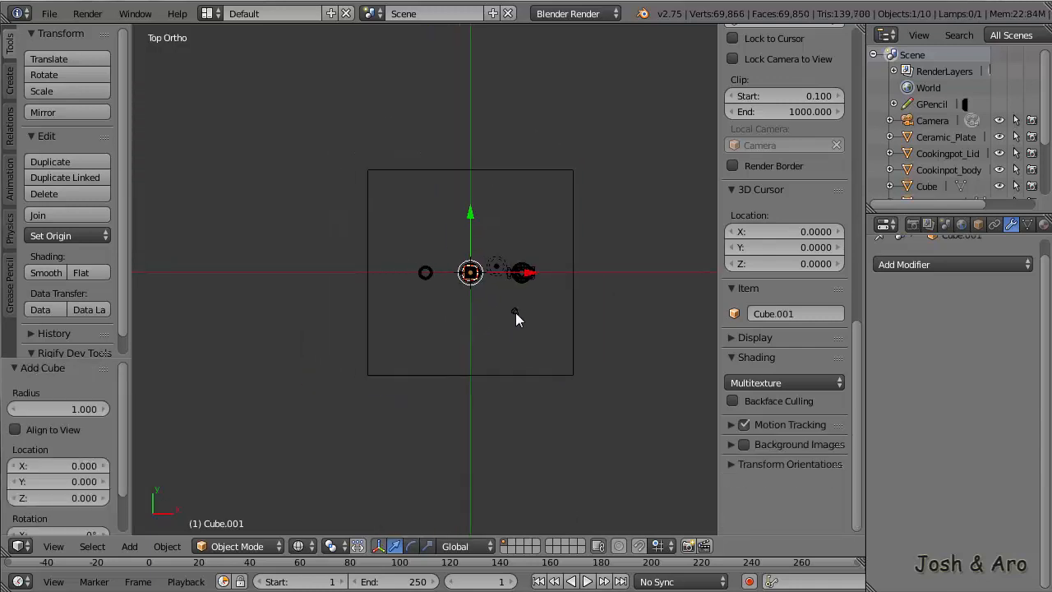
key("g")
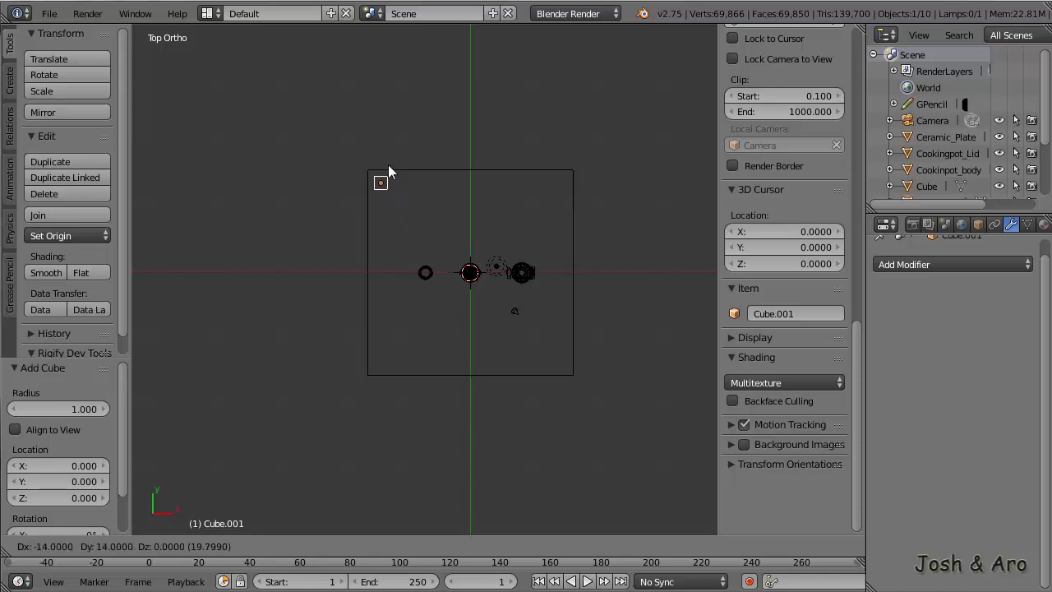
left_click(383, 164)
scroll(379, 176, "up", 5)
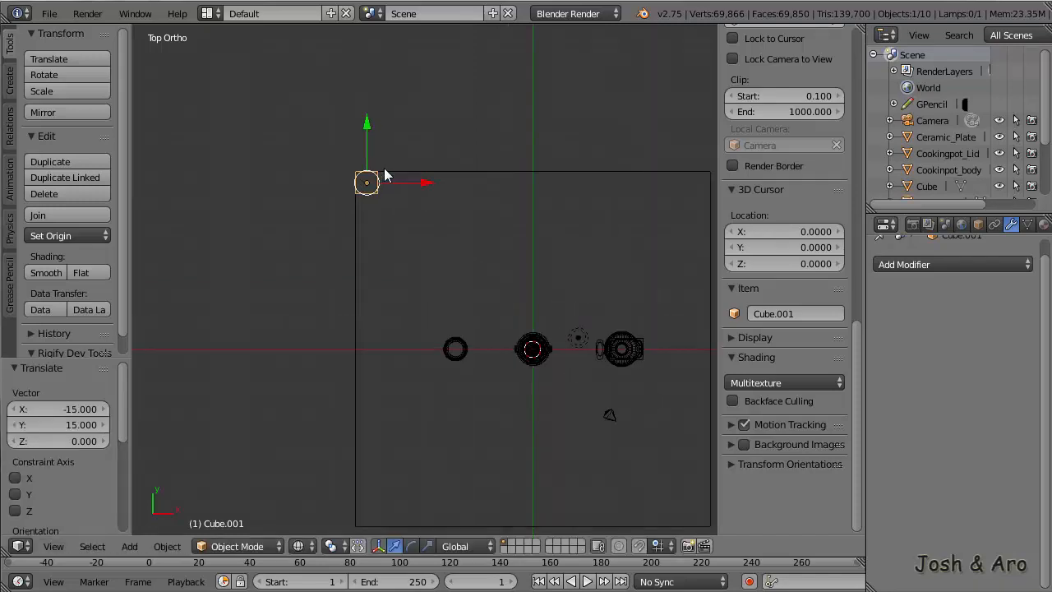
Halve the small cube's height by selecting its bottom vertices in wireframe front view and moving them up 1 along Z
mouse_move(358, 207)
middle_mouse_down()
mouse_move(381, 219)
mouse_move(378, 182)
middle_mouse_up()
key("z")
key("Tab")
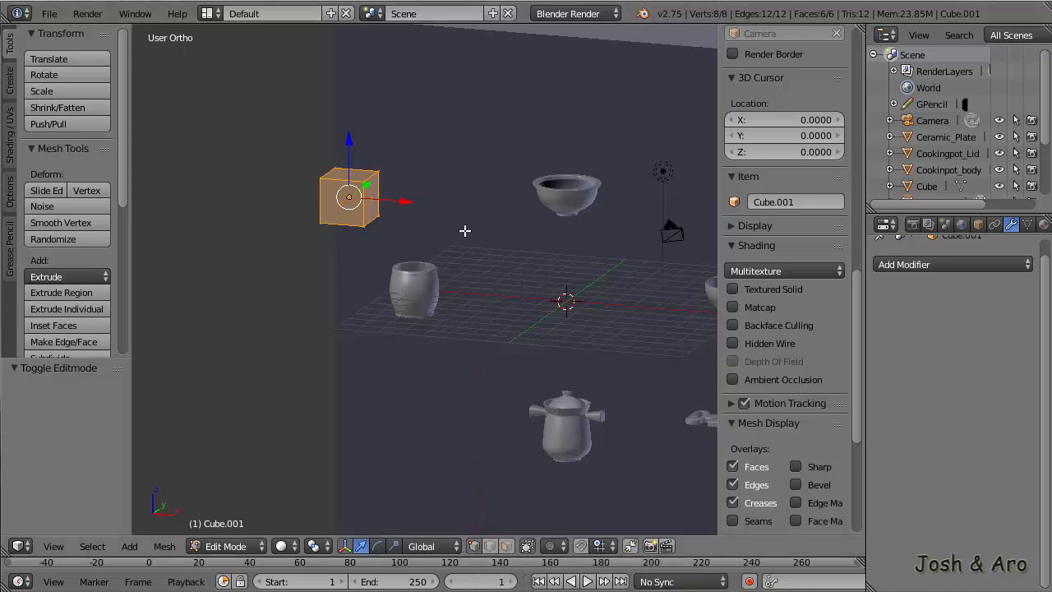
key("KP_1")
scroll(455, 265, "up", 5)
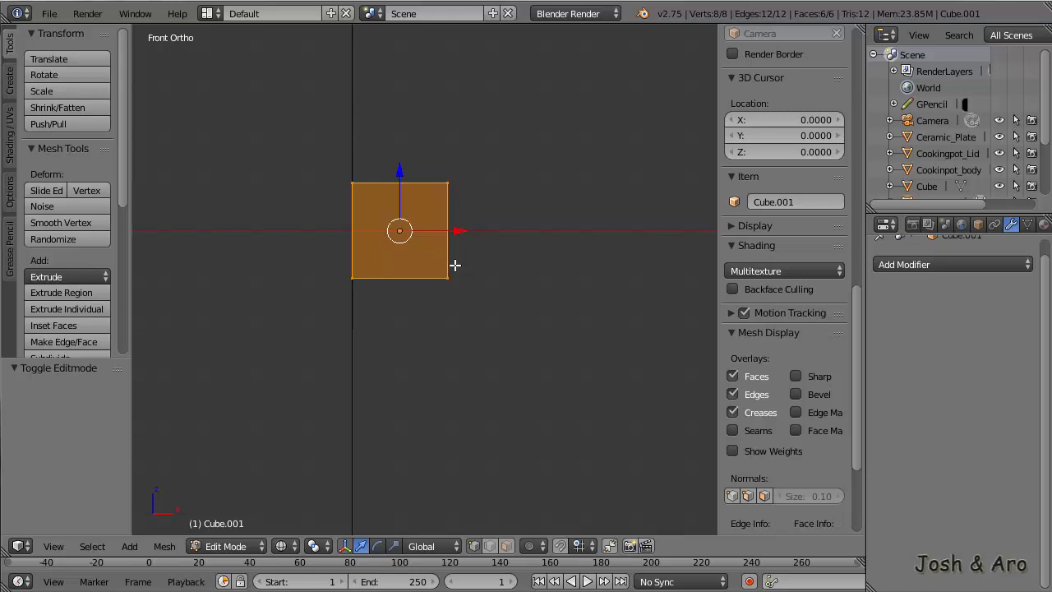
key("a")
key("b")
left_click_drag(294, 260, 474, 293)
key("g")
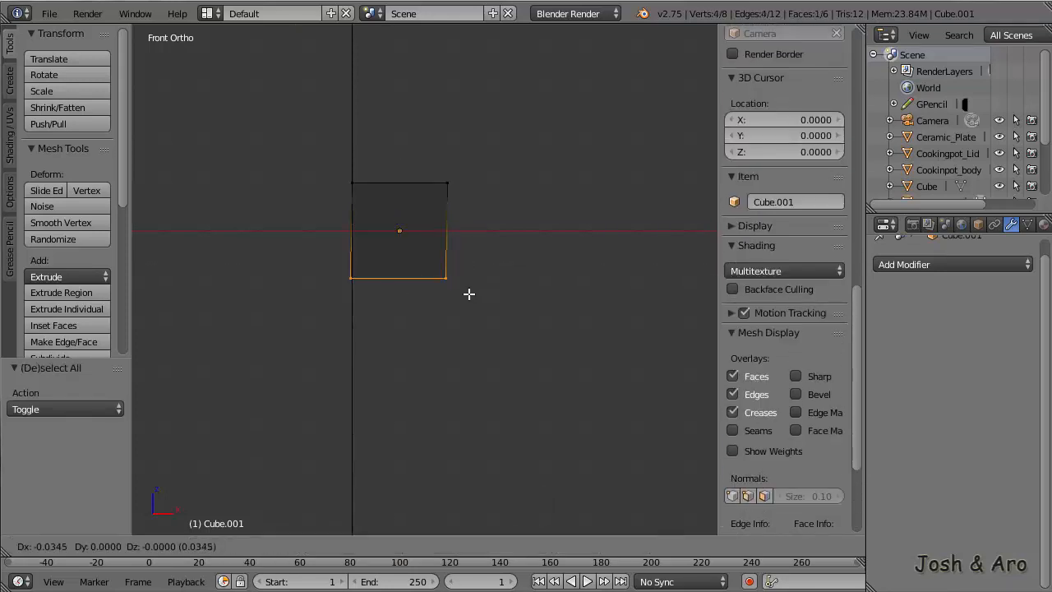
key("z")
key("1")
key("Return")
In top view, move the small cube's front vertices by -4 along Y to deepen the block
middle_click_drag(458, 258, 411, 188)
key("KP_7")
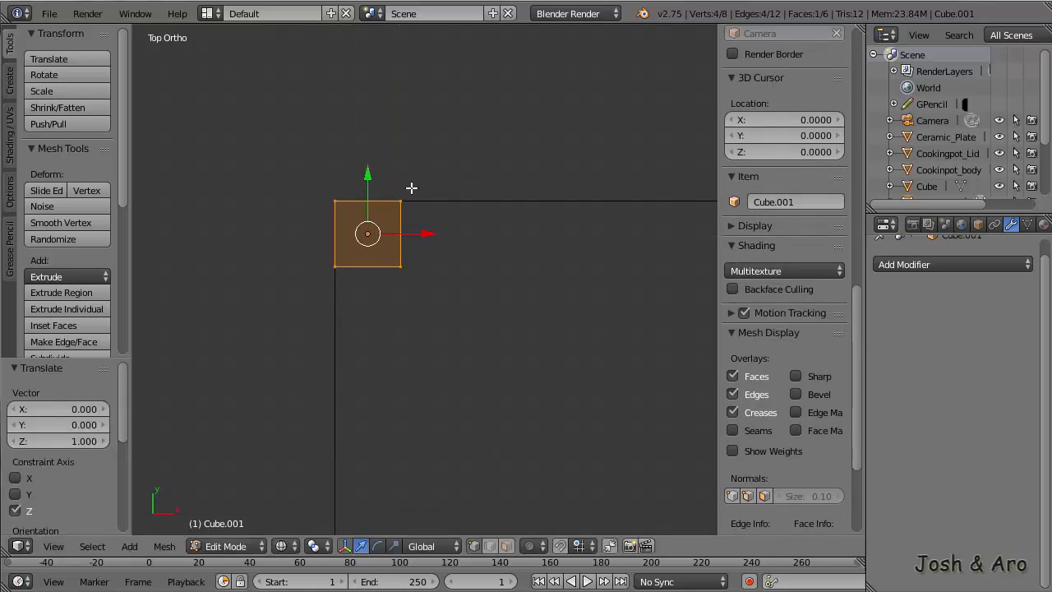
key("a")
left_click_drag(278, 245, 484, 301)
key("g")
key("y")
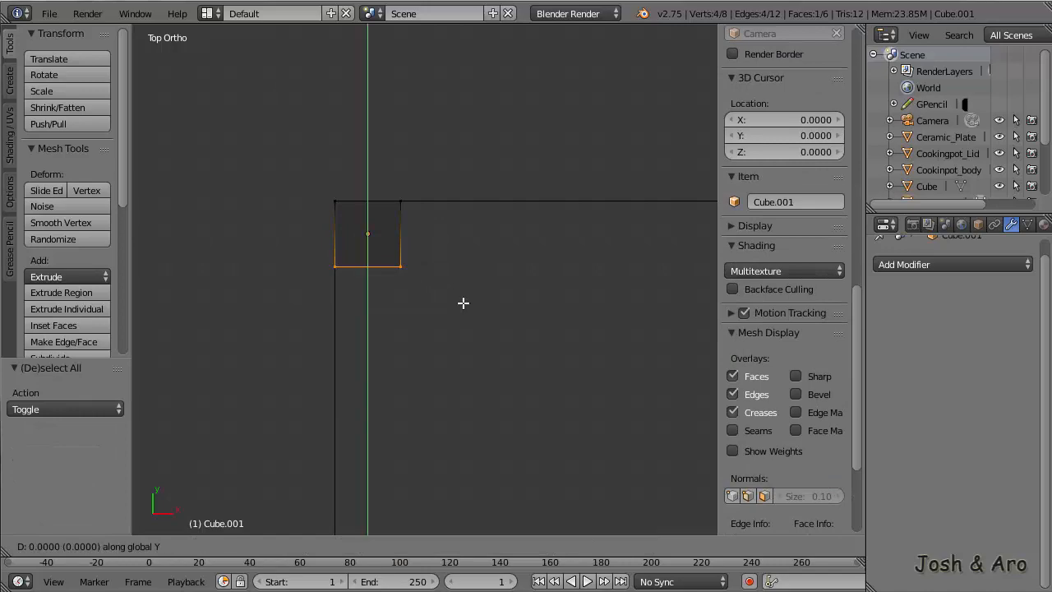
left_click(442, 422)
scroll(474, 334, "down", 4)
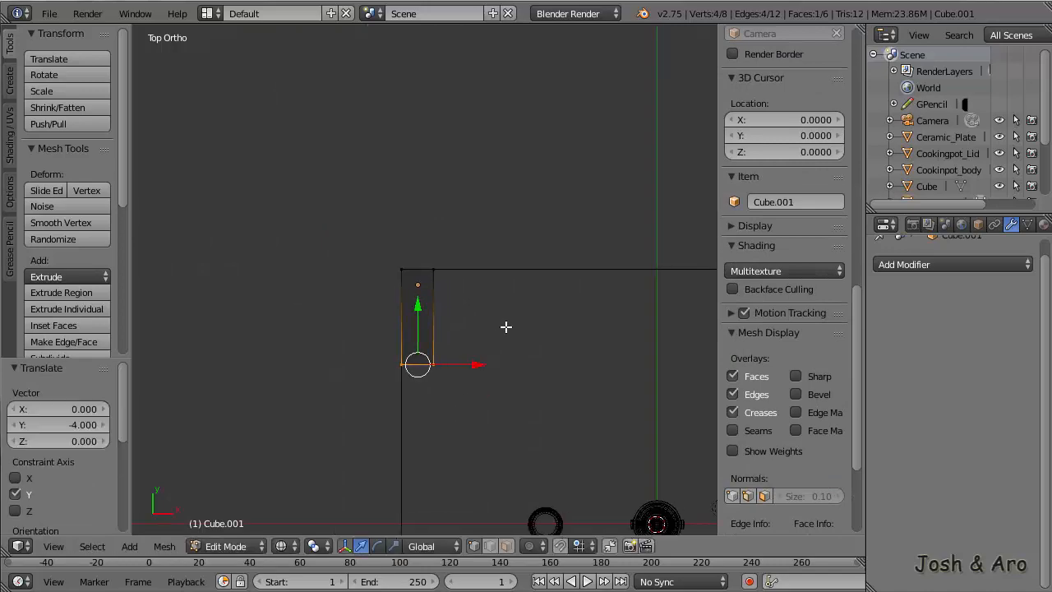
Widen the corner block by moving the vertices on its positive X side outward along X
middle_click_drag(506, 327, 483, 316, "shift")
key("a")
key("b")
left_click_drag(401, 220, 462, 419)
key("g")
key("x")
left_click(598, 362)
key("Tab")
key("Tab")
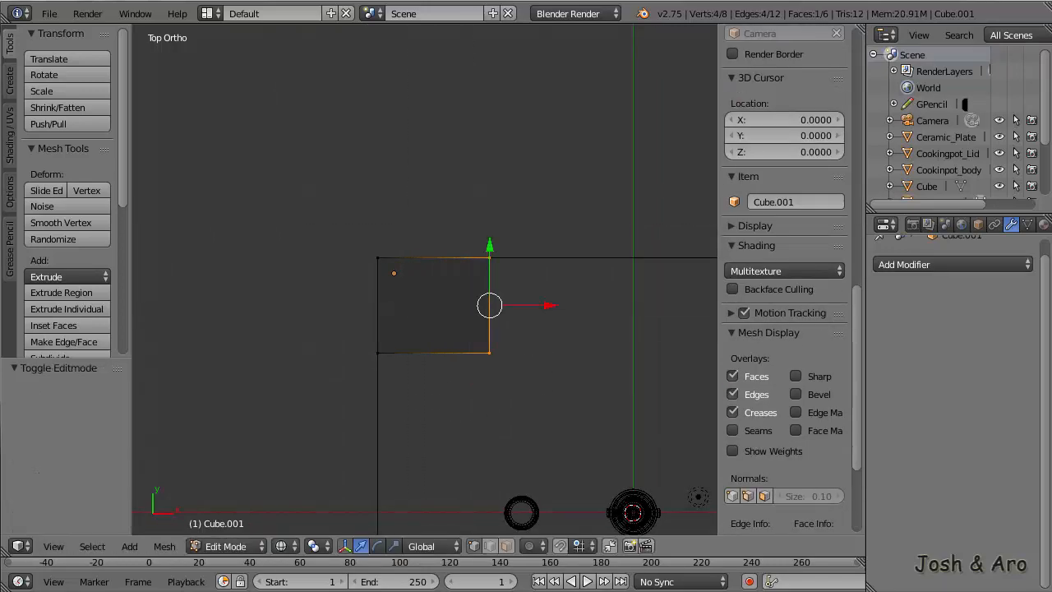
Extrude the block's positive X side face along the back wall by about 23.4 along X
key("a")
key("b")
left_click_drag(442, 226, 617, 376)
middle_click_drag(617, 376, 481, 284)
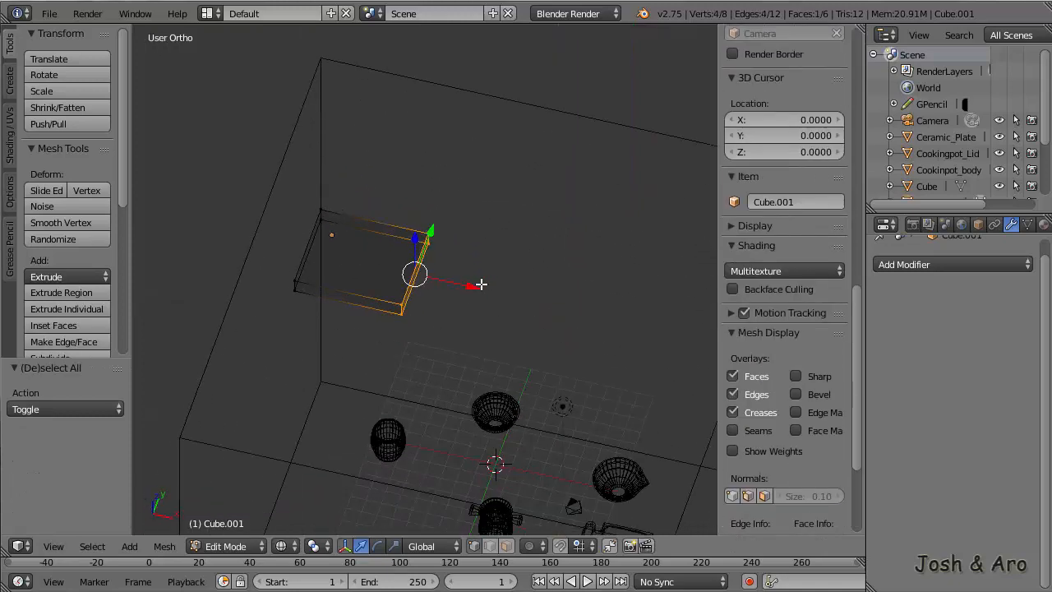
key("e")
right_click(533, 272)
scroll(538, 276, "down", 3)
middle_click_drag(592, 297, 509, 236, "shift")
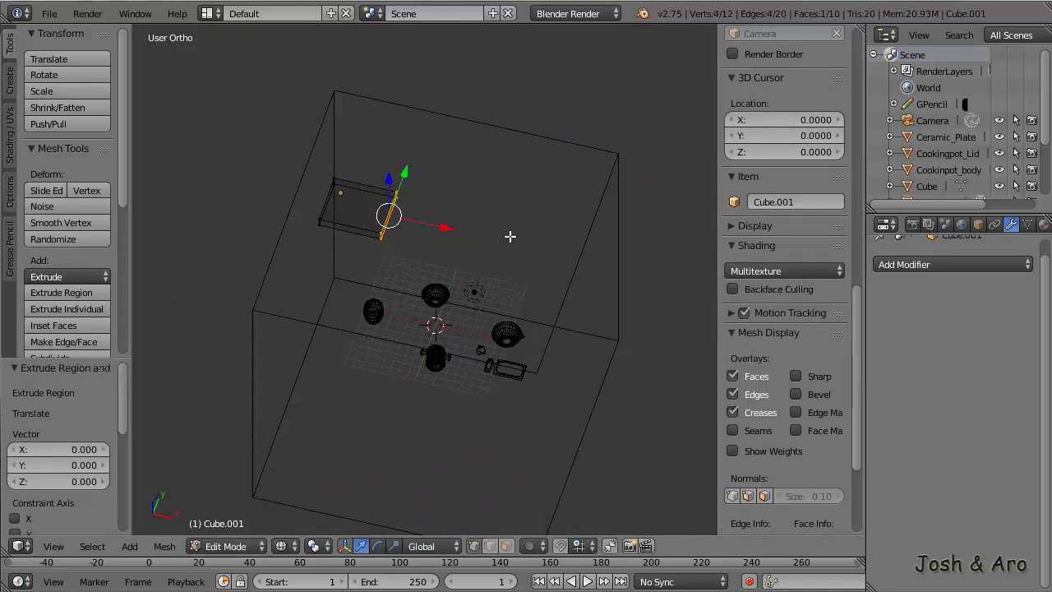
key("g")
key("x")
left_click(715, 307)
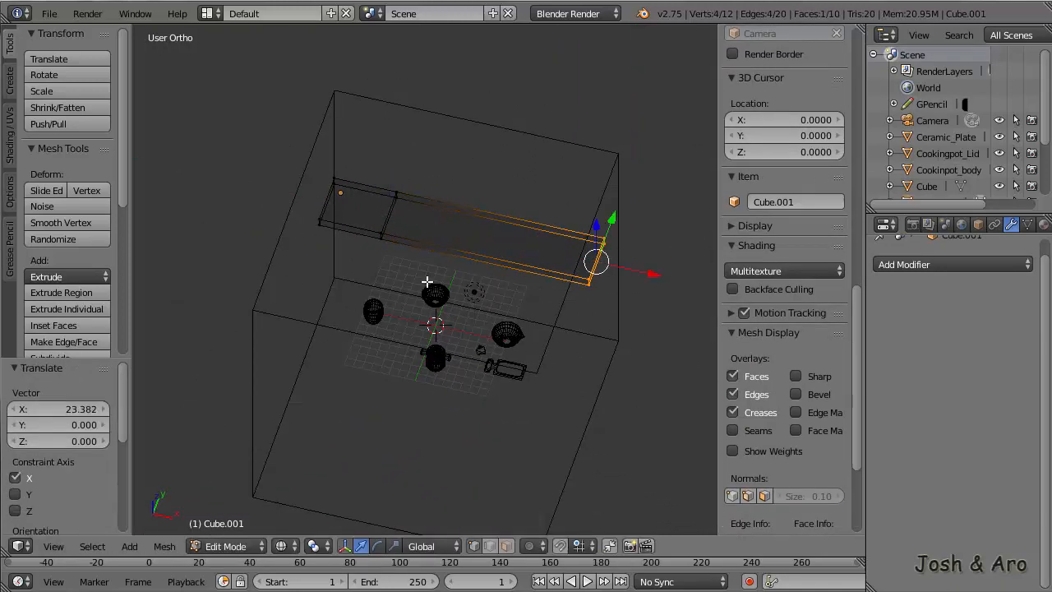
Extrude the corner block's front face about 23.9 along negative Y, then return to Object Mode with solid shading
scroll(427, 282, "down", 3, "ctrl")
key("a")
left_click_drag(382, 218, 468, 256)
key("e")
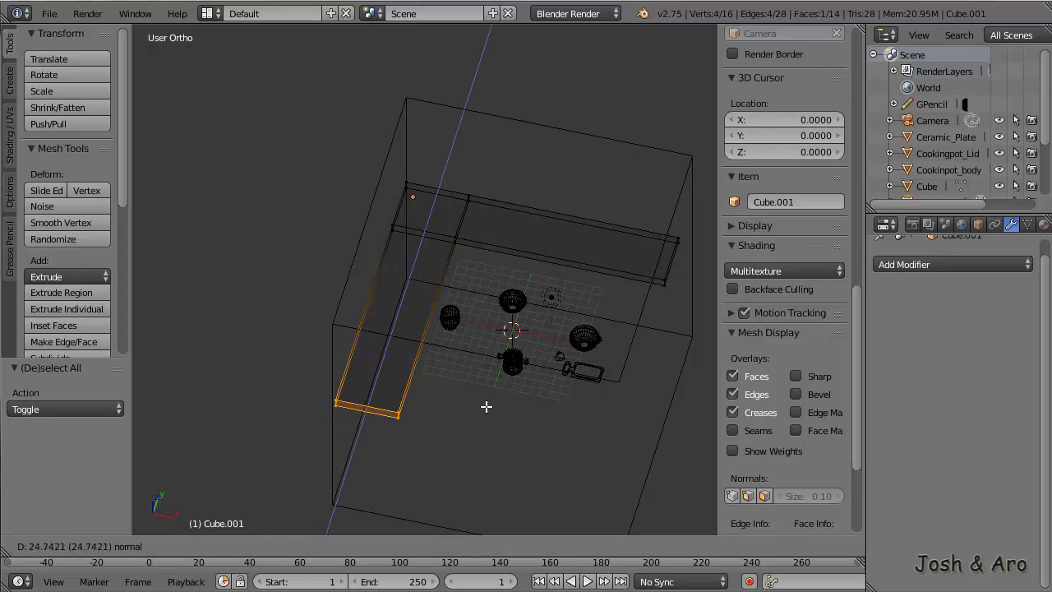
left_click(488, 404)
mouse_move(488, 403)
middle_mouse_down()
mouse_move(491, 312)
mouse_move(500, 321)
middle_mouse_up()
key("z")
scroll(502, 340, "up", 3)
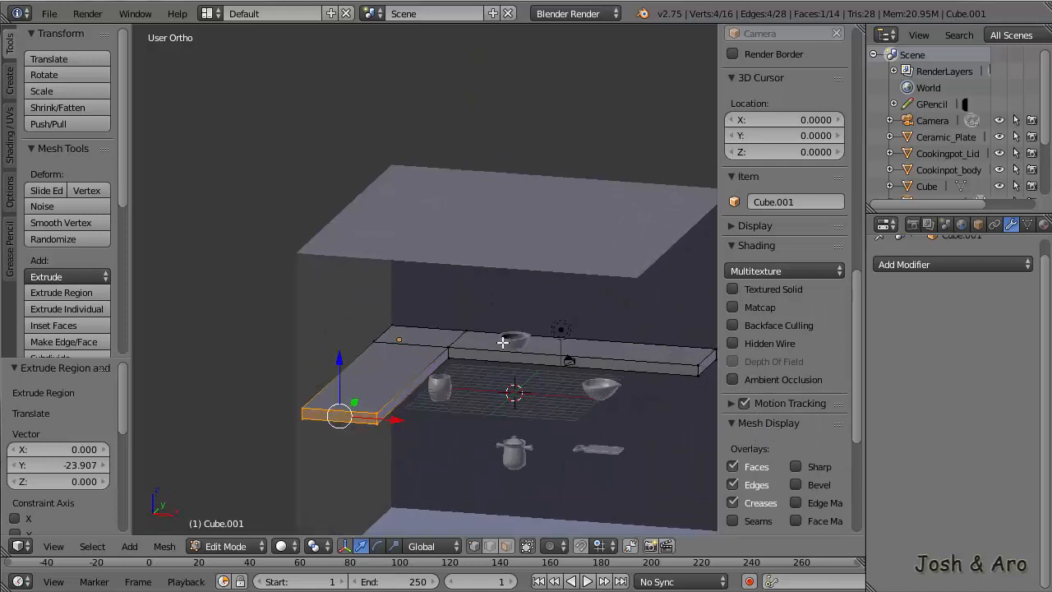
key("Tab")
middle_click_drag(495, 350, 572, 258)
scroll(471, 346, "up", 2)
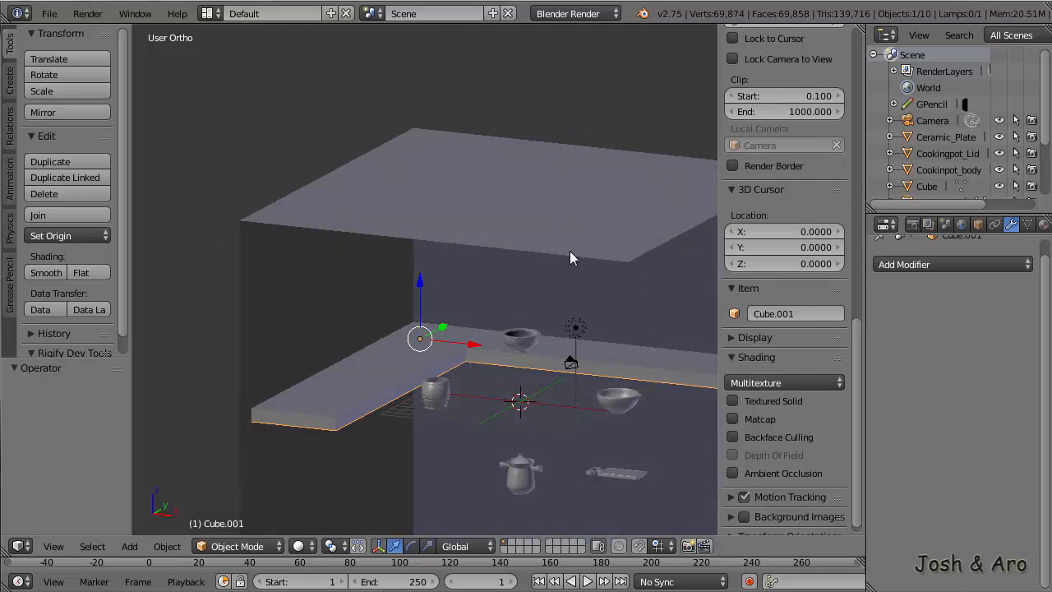
In wireframe front view, raise Metal_Bowl about 2.19 along Z to just above the counter top
key("KP_1")
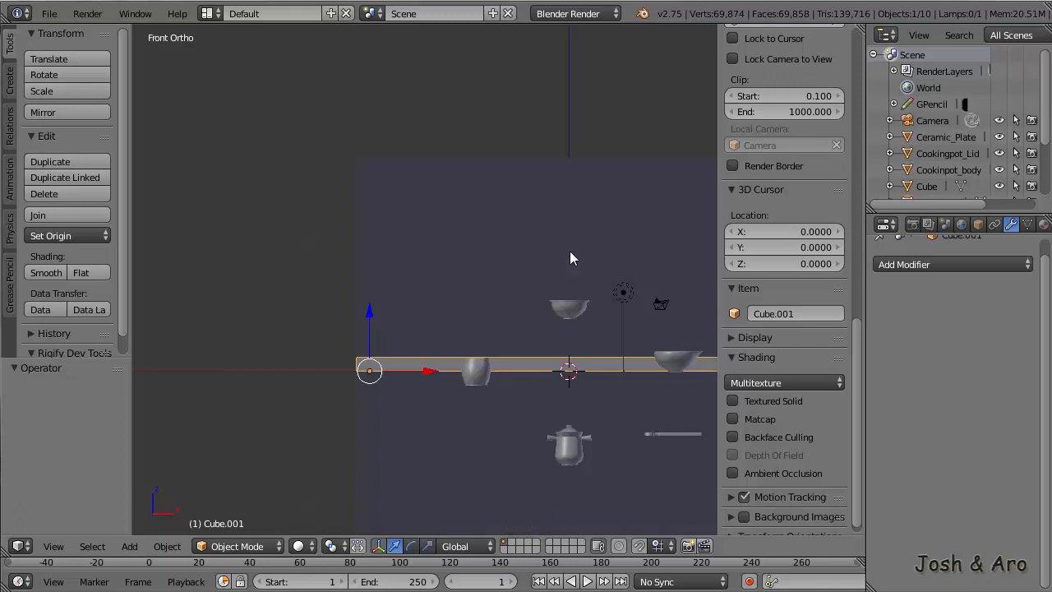
key("z")
scroll(494, 356, "up", 5)
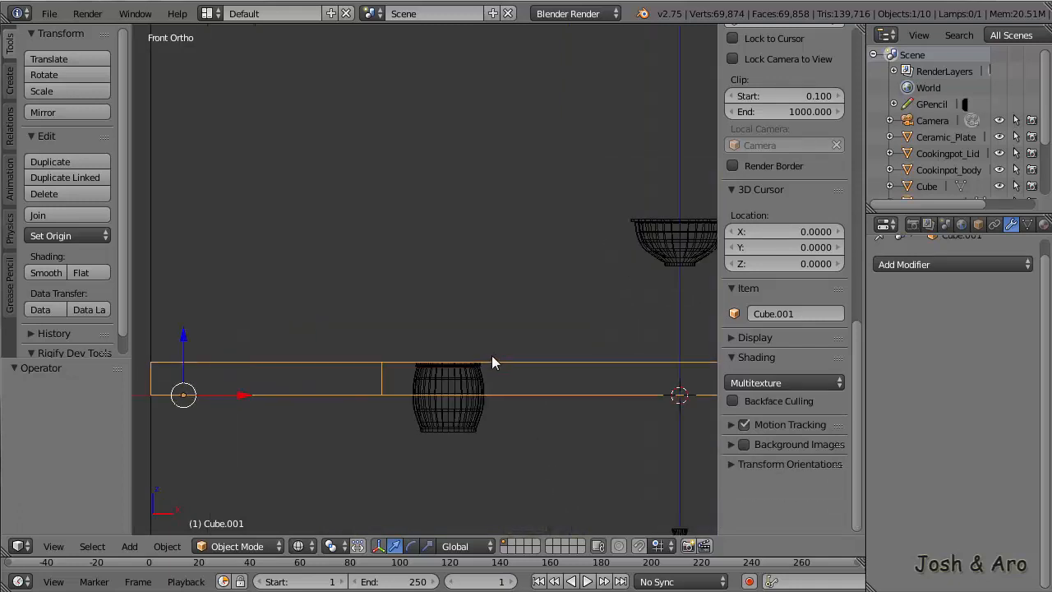
right_click(458, 383)
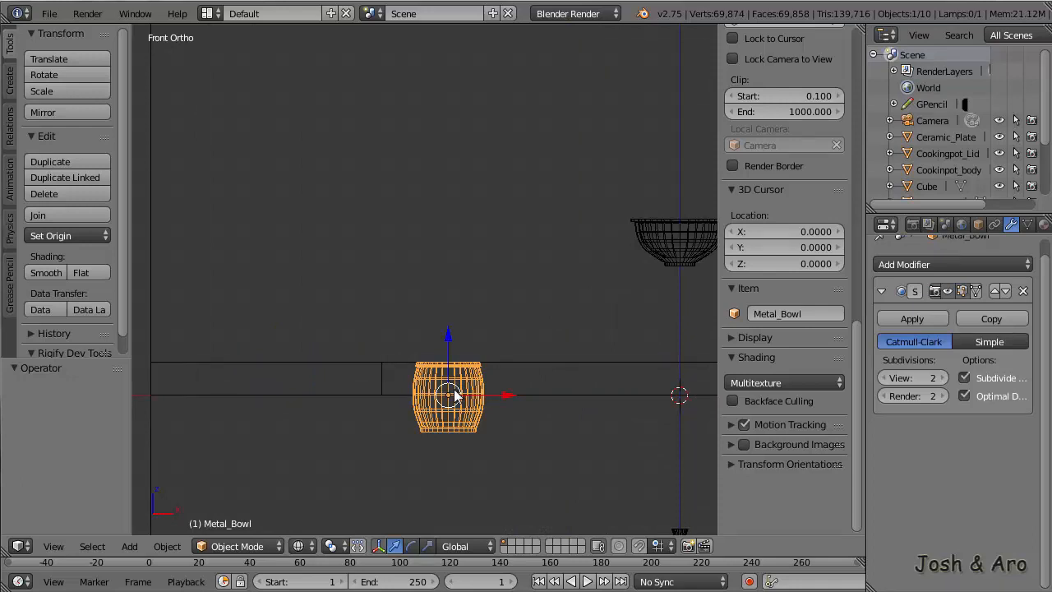
key("g")
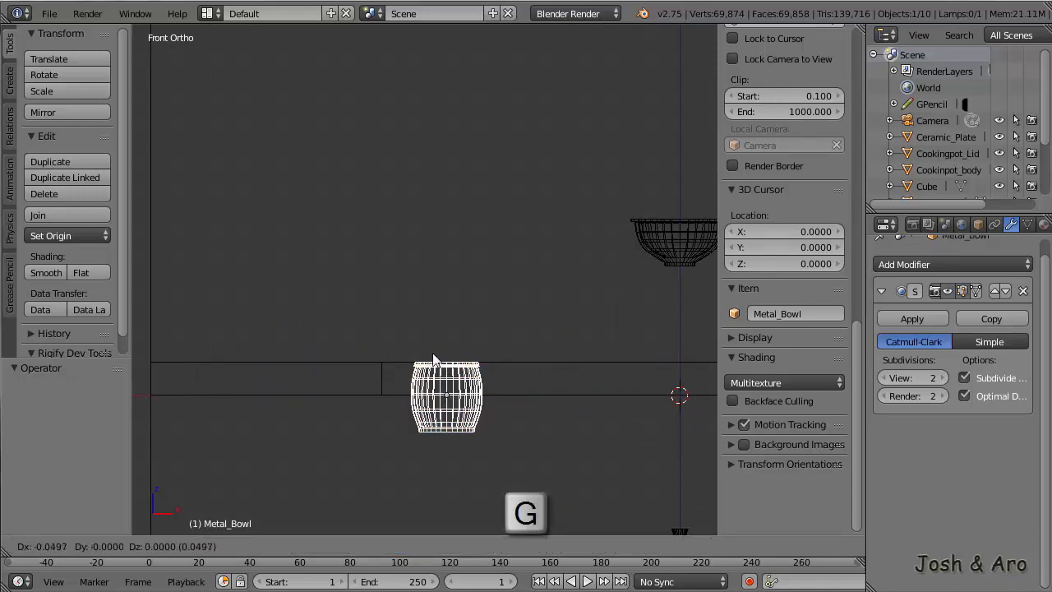
key("z")
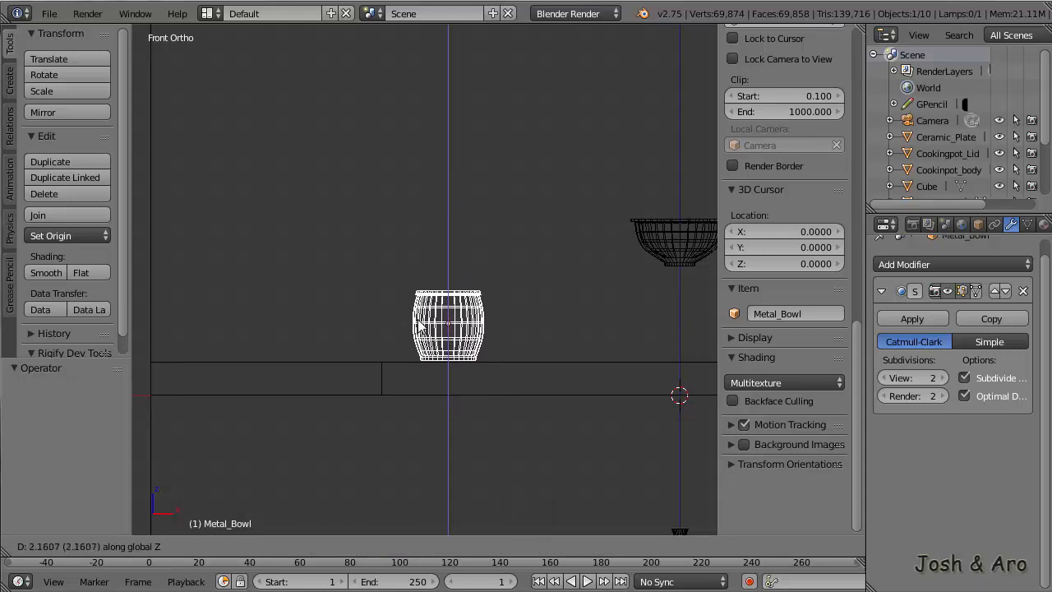
left_click(420, 325)
key("KP_Decimal")
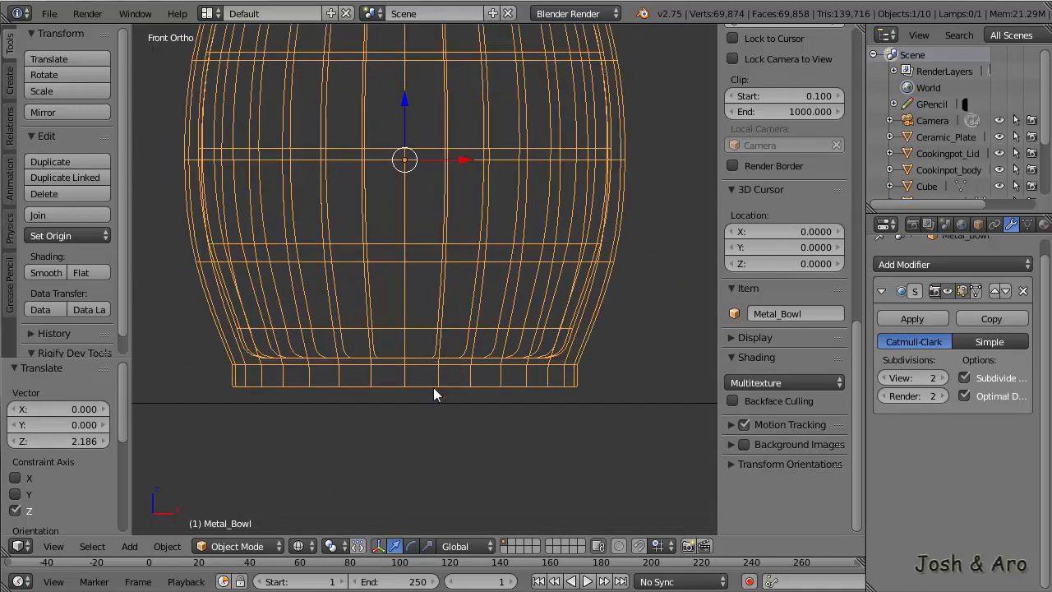
Enable snapping to edges and snap Metal_Bowl onto the counter's top edge
left_click_drag(327, 395, 444, 392)
right_click_drag(445, 394, 325, 393)
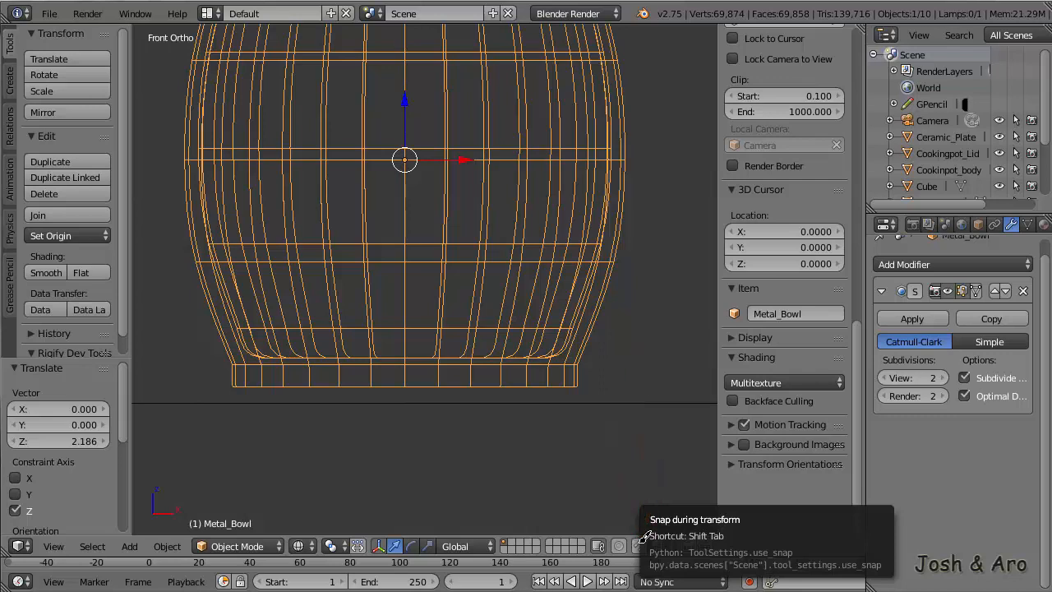
left_click(640, 542)
left_click(658, 545)
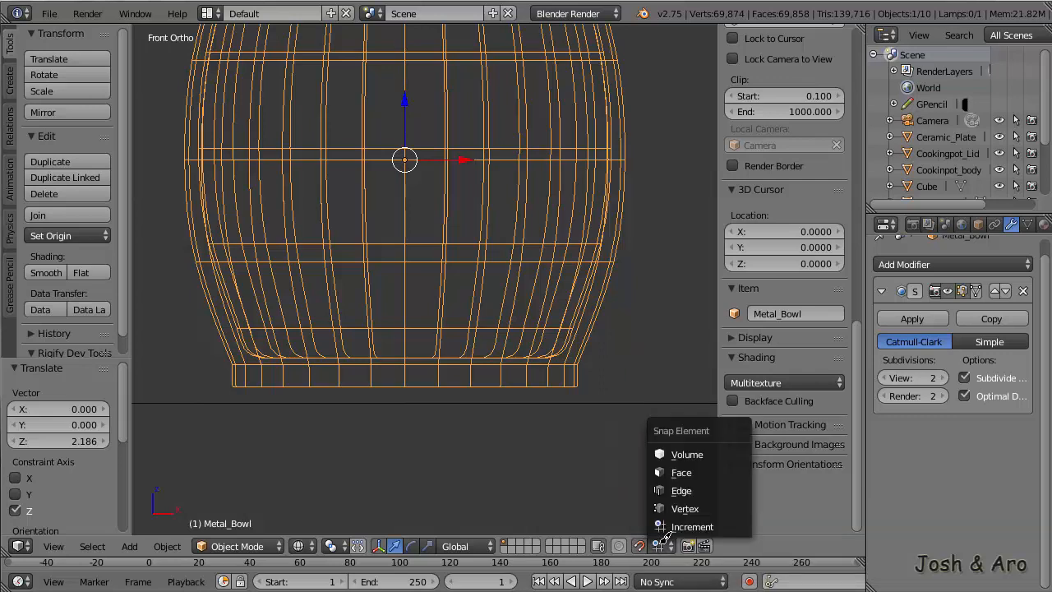
left_click(695, 491)
scroll(496, 359, "down", 4)
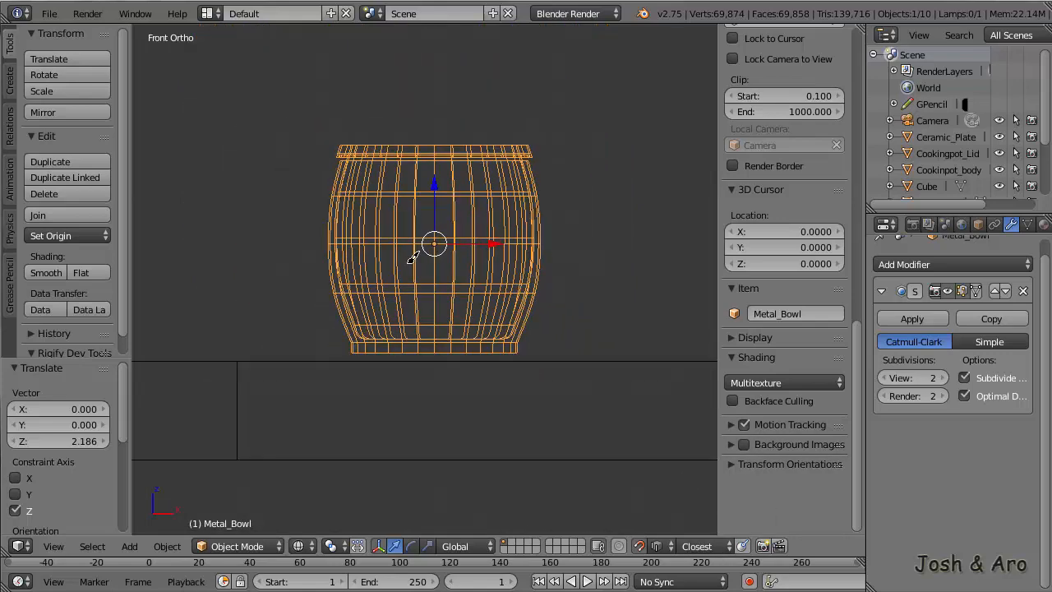
key("g")
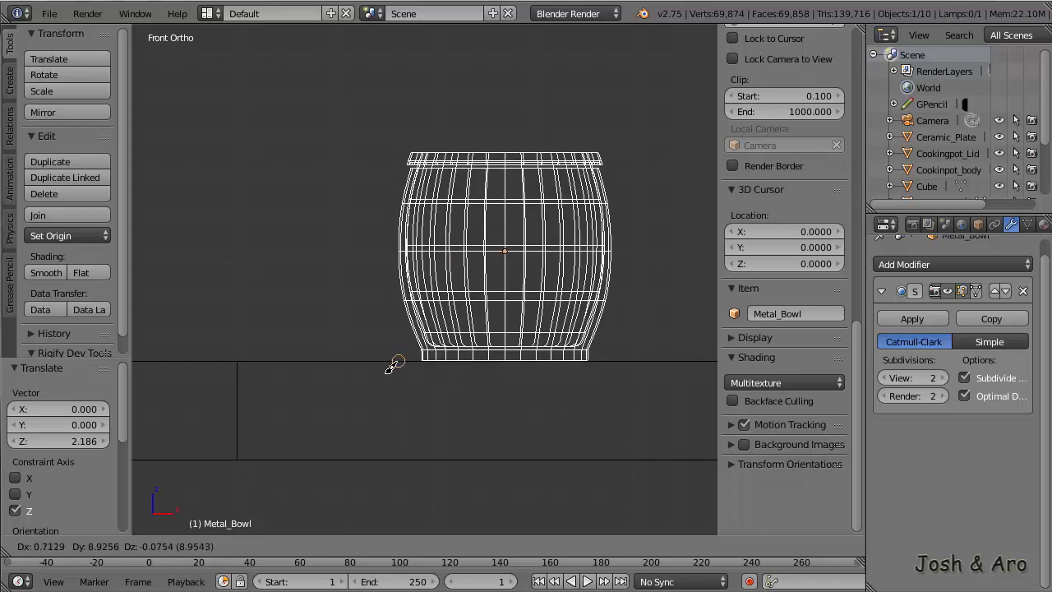
left_click(380, 366)
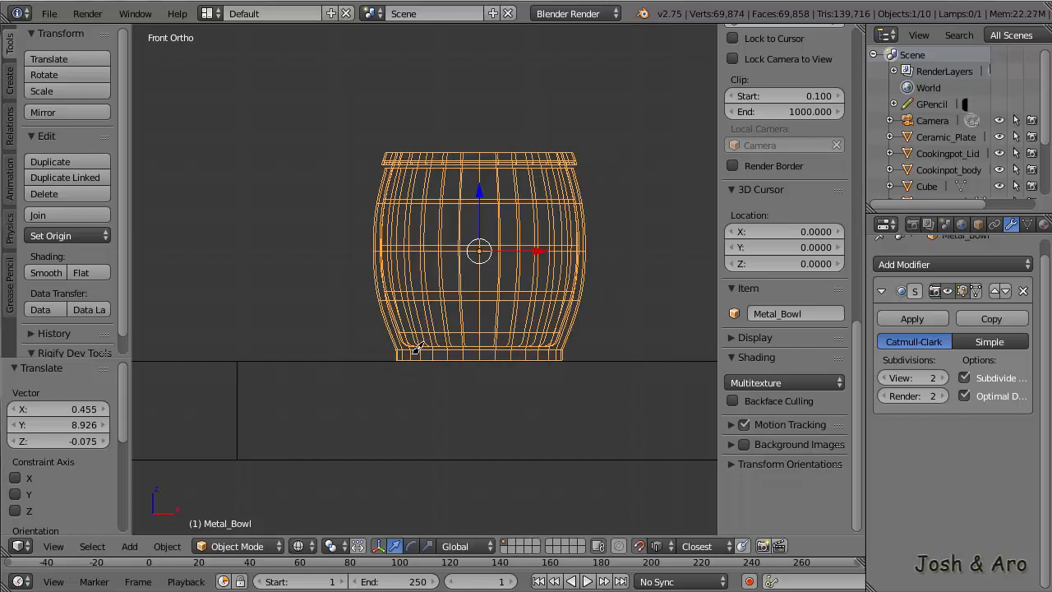
Snap the bowl floating above the counter onto its top edge, beside Metal_Bowl
scroll(418, 349, "down", 9)
middle_click_drag(439, 332, 393, 323, "shift")
right_click(505, 269)
key("g")
left_click(450, 337)
Lift Glass_Bowl clear and snap it onto the counter's top edge beside the other two bowls
right_click(660, 343)
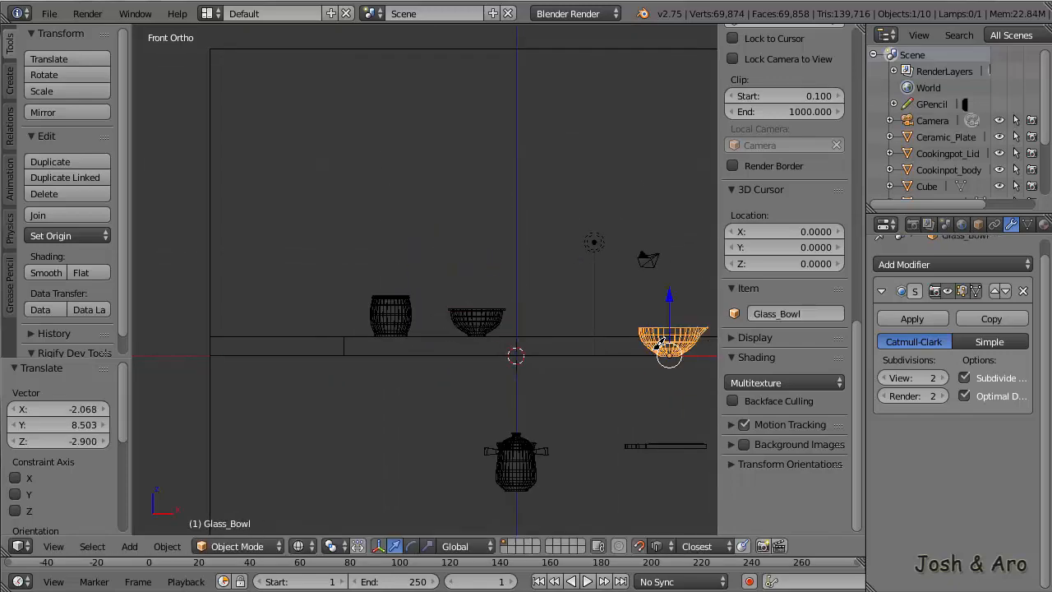
key("g")
right_click(587, 306)
key("g")
left_click(474, 142)
key("g")
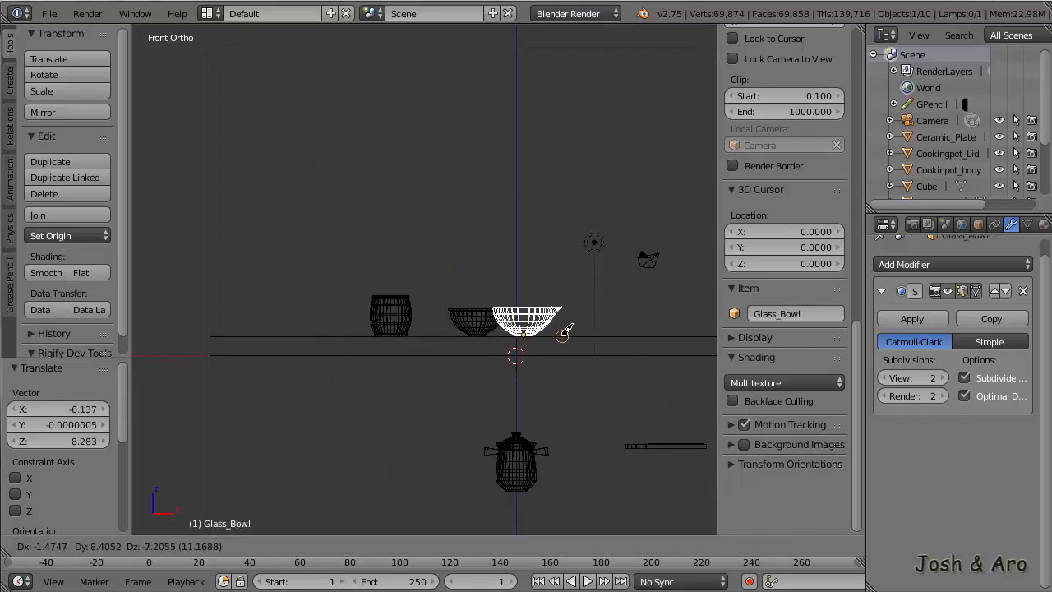
left_click(628, 333)
Move the cooking pot with its lid up and snap them onto the counter near the room's back corner
right_click(516, 460)
key("g")
left_click(291, 268)
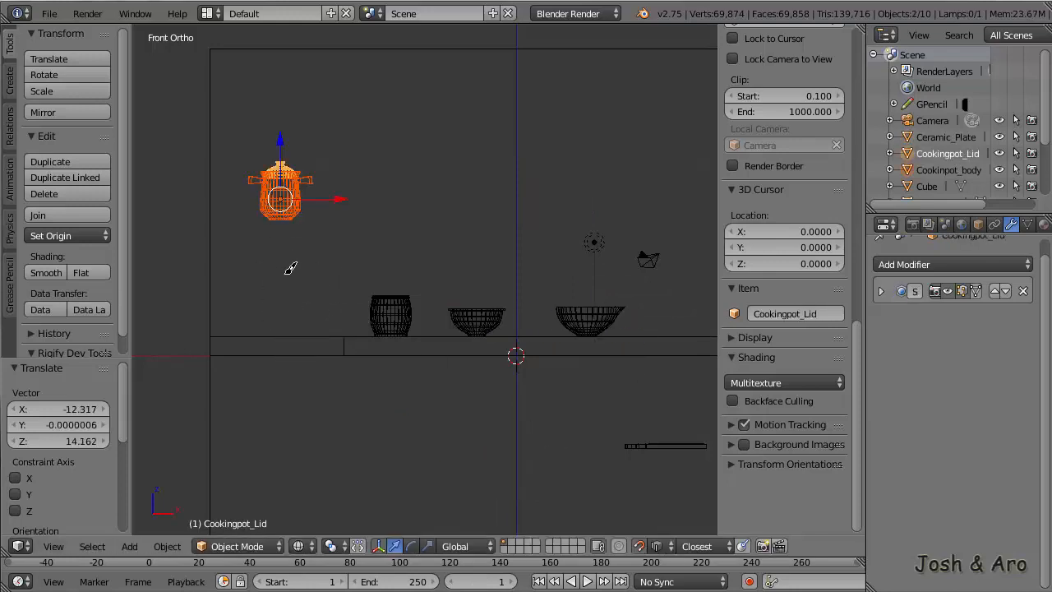
key("g")
left_click(298, 329)
Snap Cuttingboard onto the counter's top edge beyond Glass_Bowl and check the row in solid shading
right_click(670, 445)
key("g")
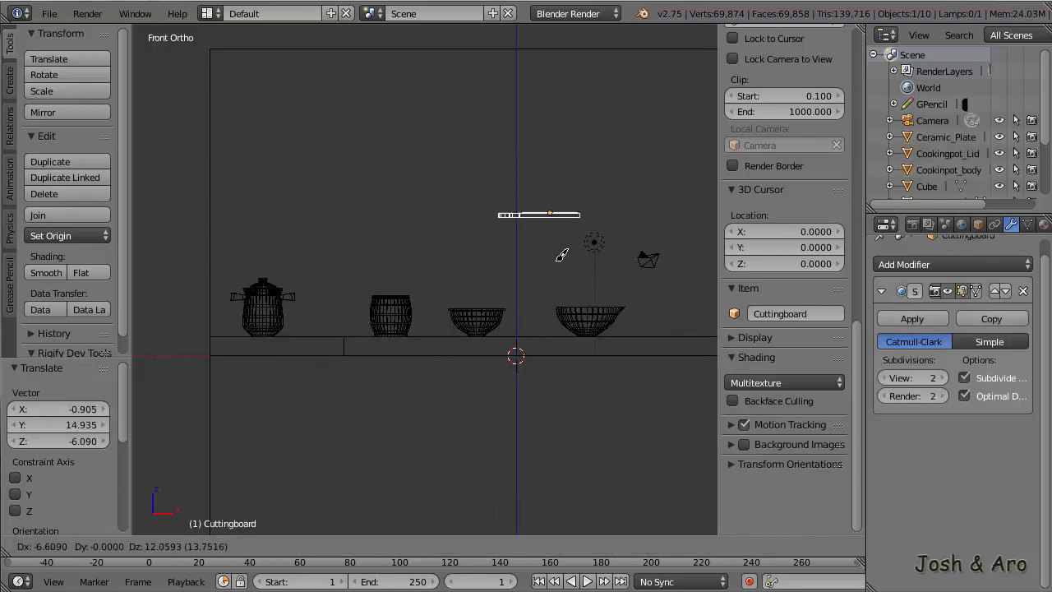
left_click(674, 370)
scroll(509, 372, "down", 5)
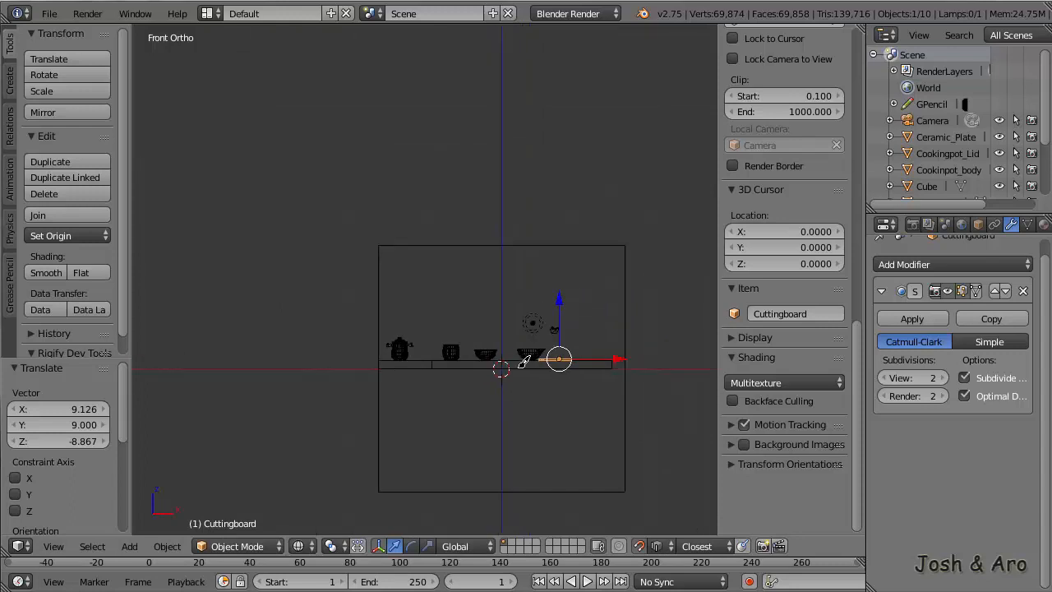
key("z")
scroll(518, 355, "up", 5)
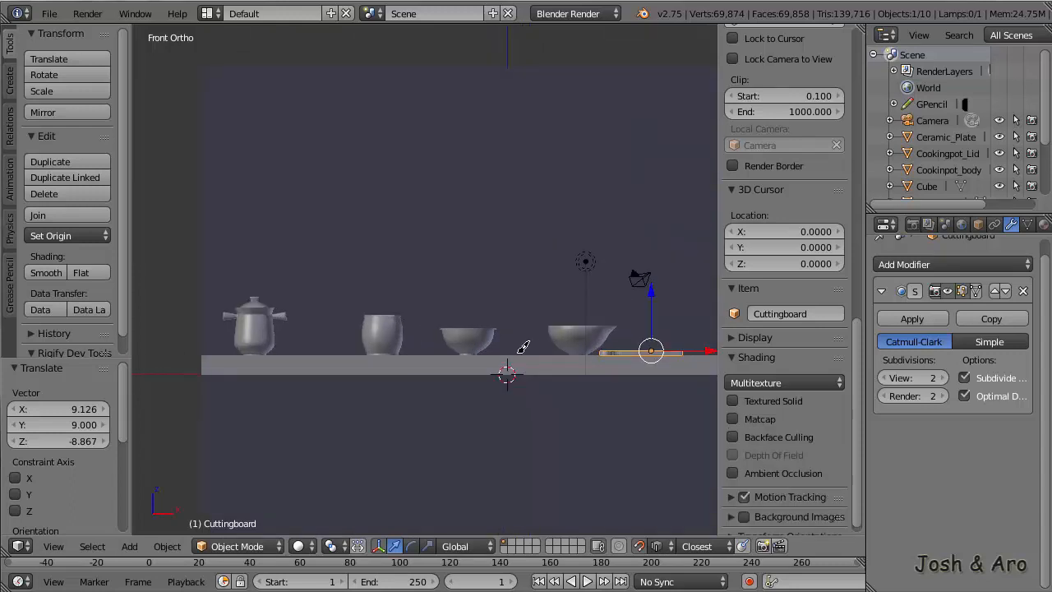
In wireframe top view with snapping off, move Cuttingboard about -13.4 along X and 2.7 along Y onto the counter
key("KP_7")
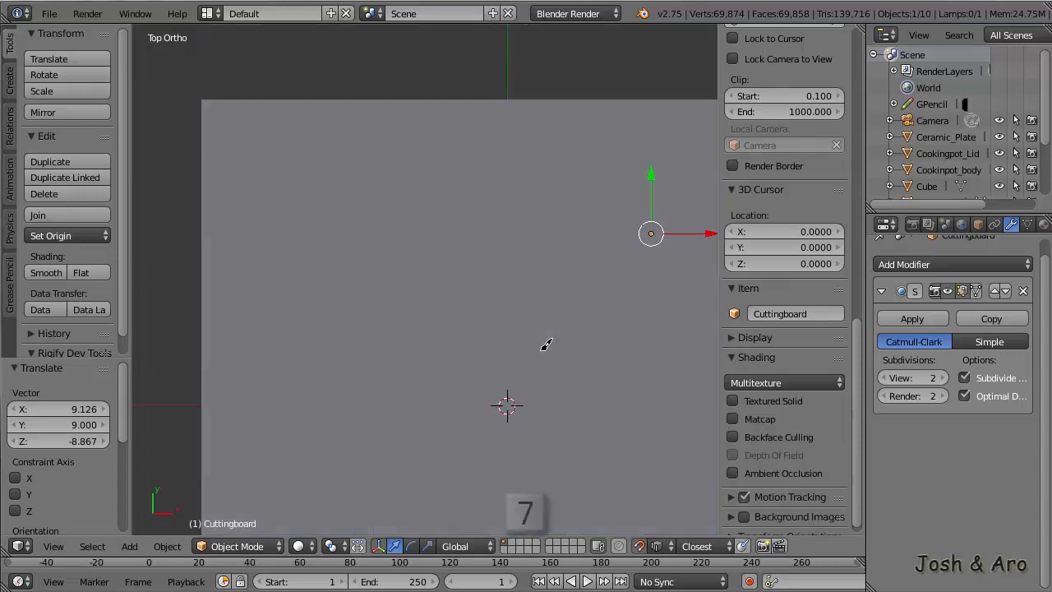
key("z")
scroll(475, 286, "down", 3)
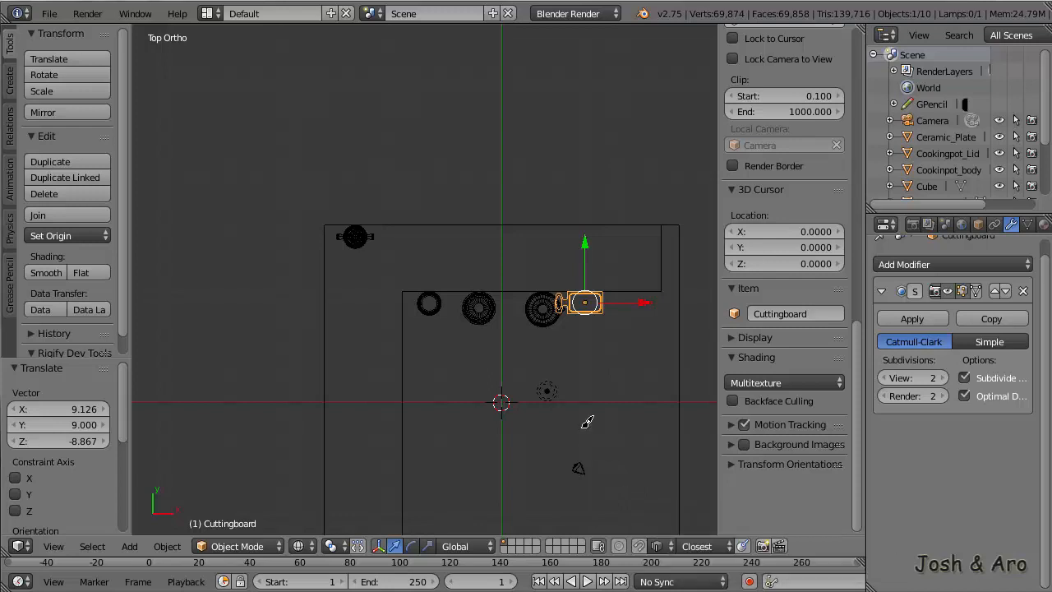
key("g")
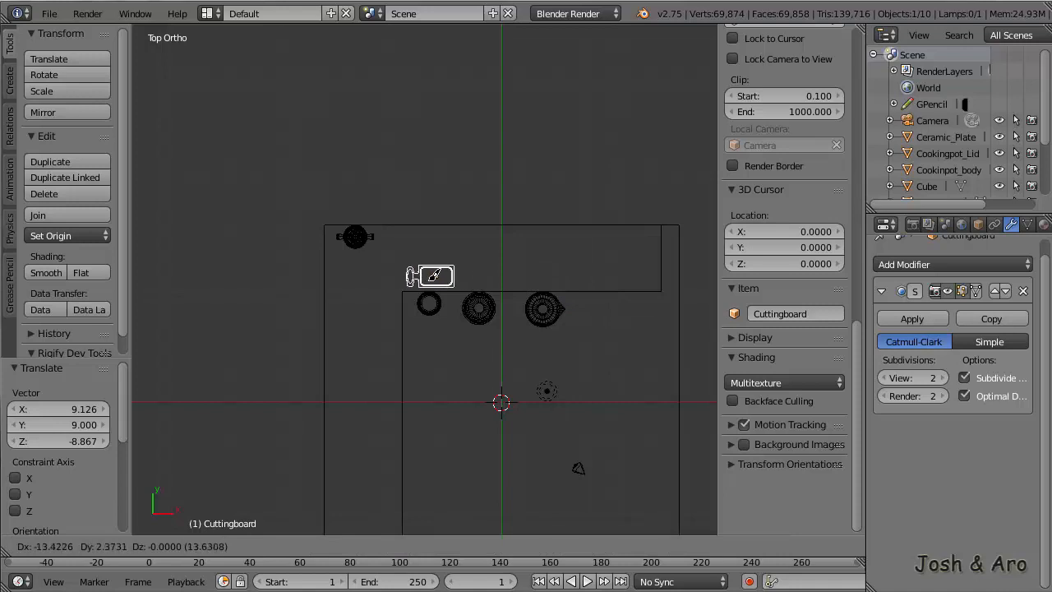
left_click(436, 272)
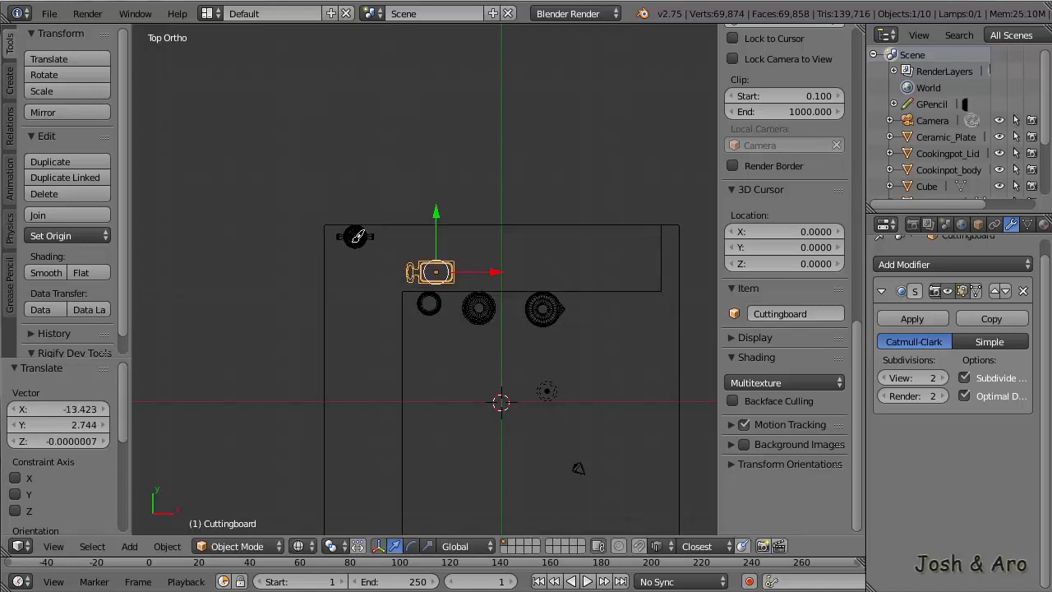
Select the cooking pot body and lid together and move them about 3 along X and -0.9 along Y
right_click(356, 237)
right_click(379, 232, "shift")
key("g")
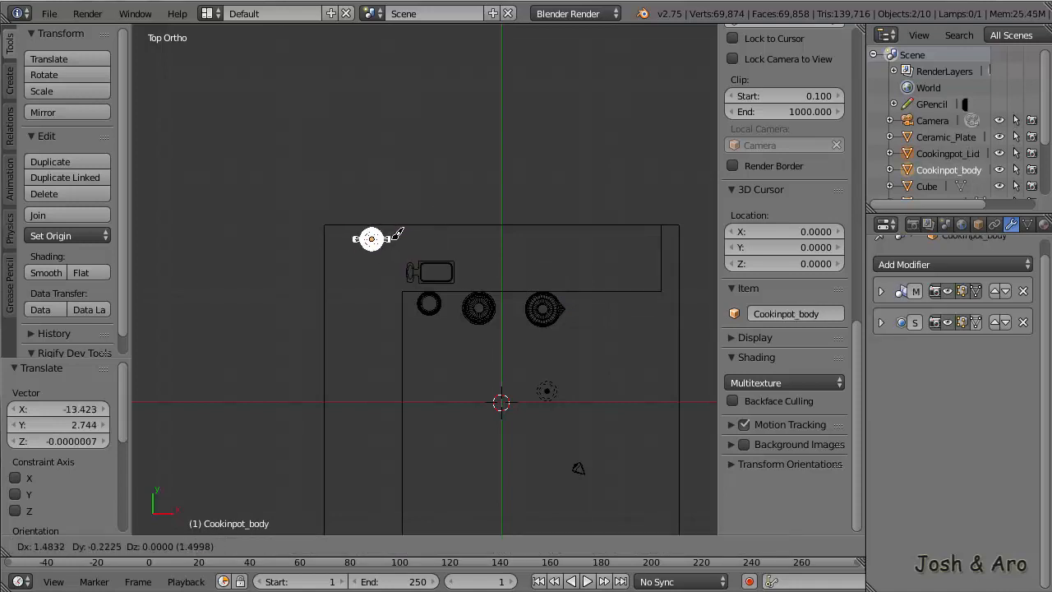
left_click(413, 239)
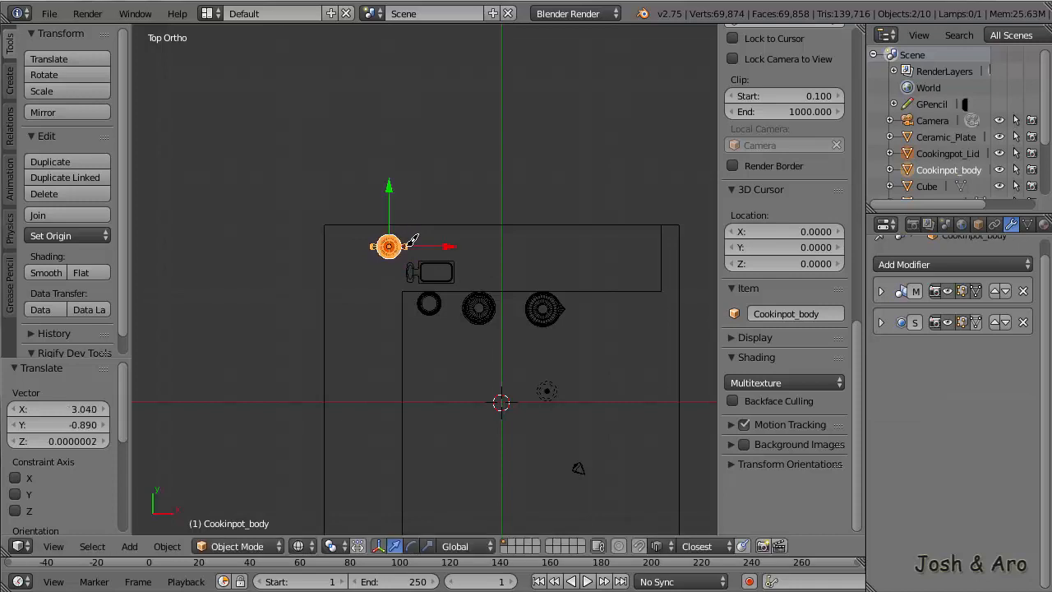
Move Metal_Bowl about -5.7 along X and 1.9 along Y onto the counter's corner section
right_click(438, 300)
key("g")
left_click(376, 281)
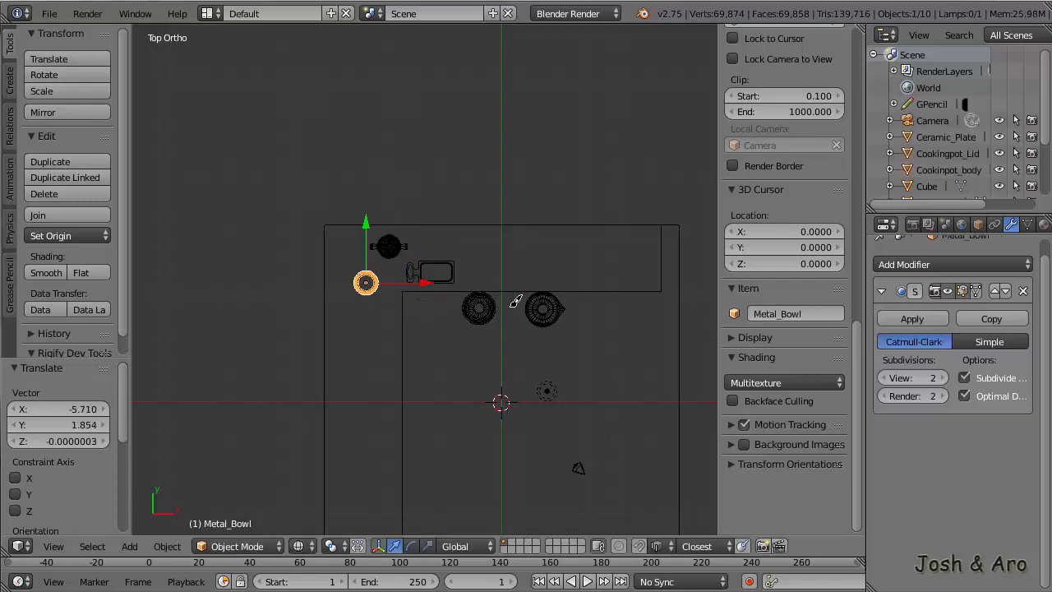
Move Glass_Bowl about -15.5 along X and -1 along Y onto the counter's side arm
right_click(544, 304)
key("g")
left_click(374, 317)
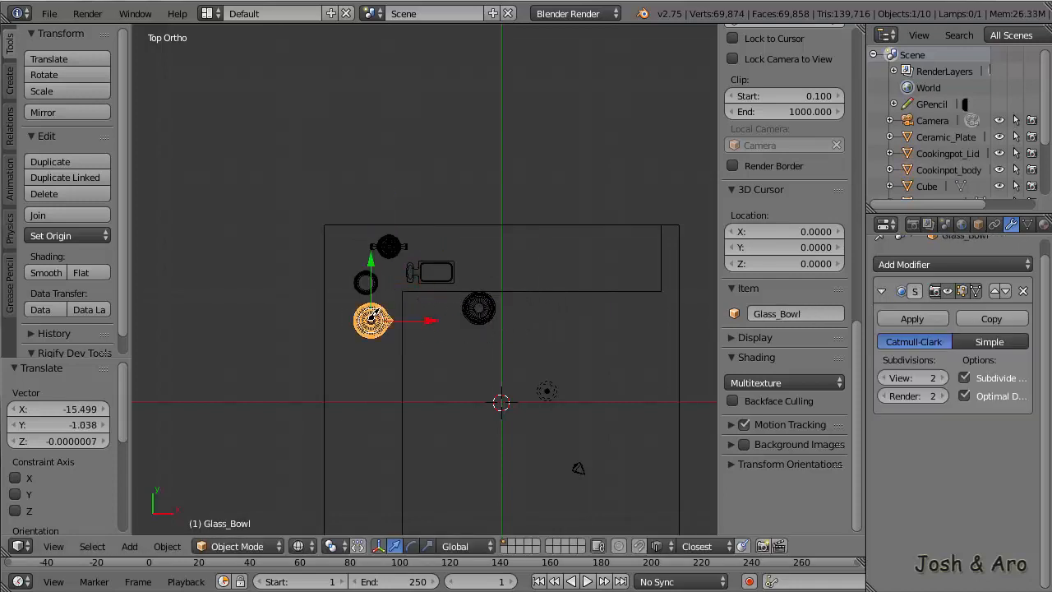
Move Ceramic_Plate about -4.3 along X and 3.3 along Y to place it over the cutting board
right_click(479, 308)
key("g")
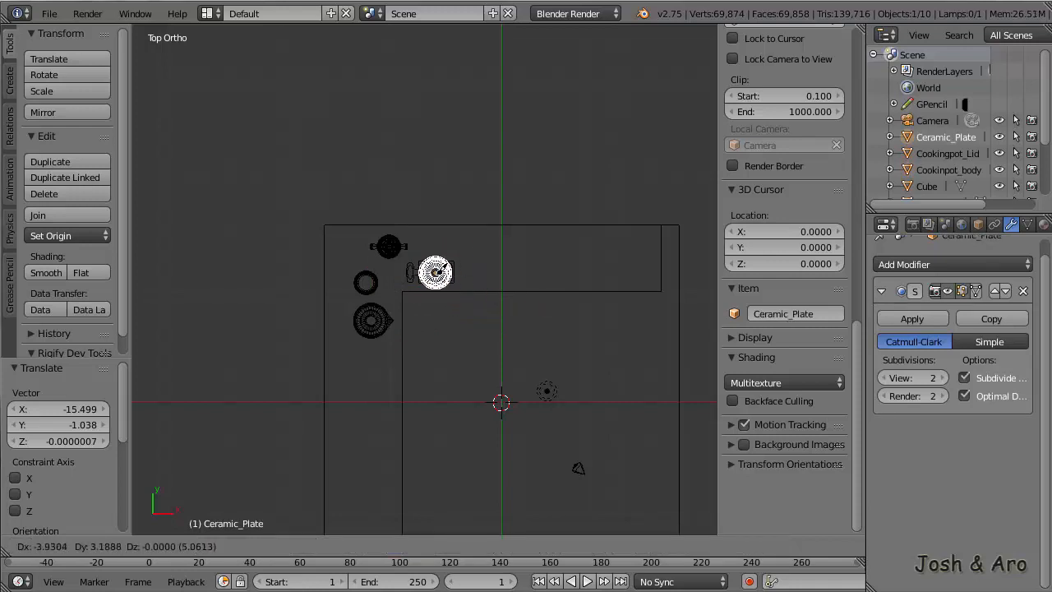
left_click(439, 267)
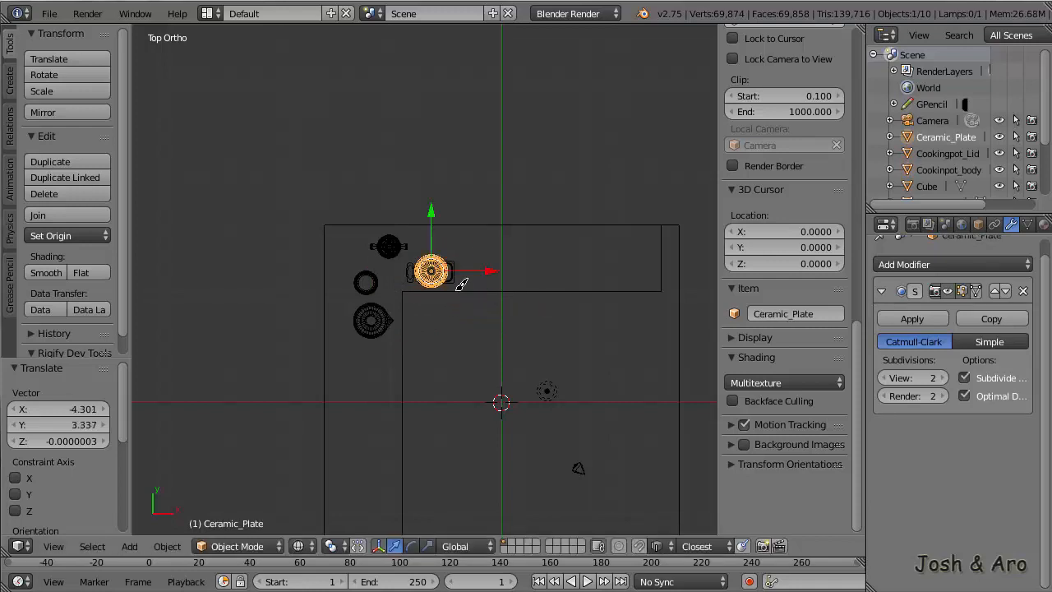
In front view with snapping on, move Ceramic_Plate so that its base sits on the cutting board's top surface
key("KP_1")
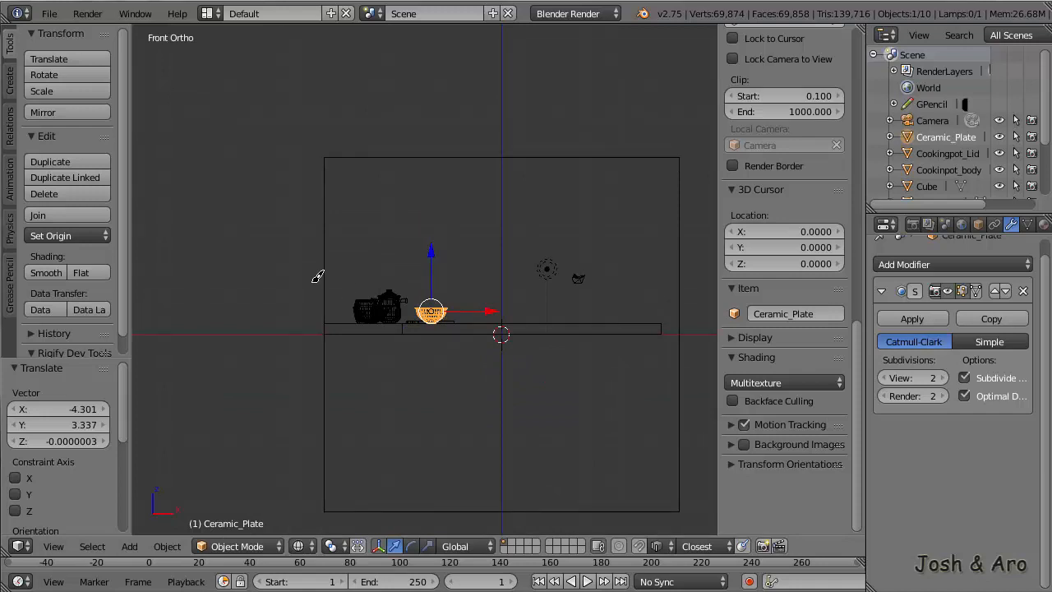
key("KP_Decimal")
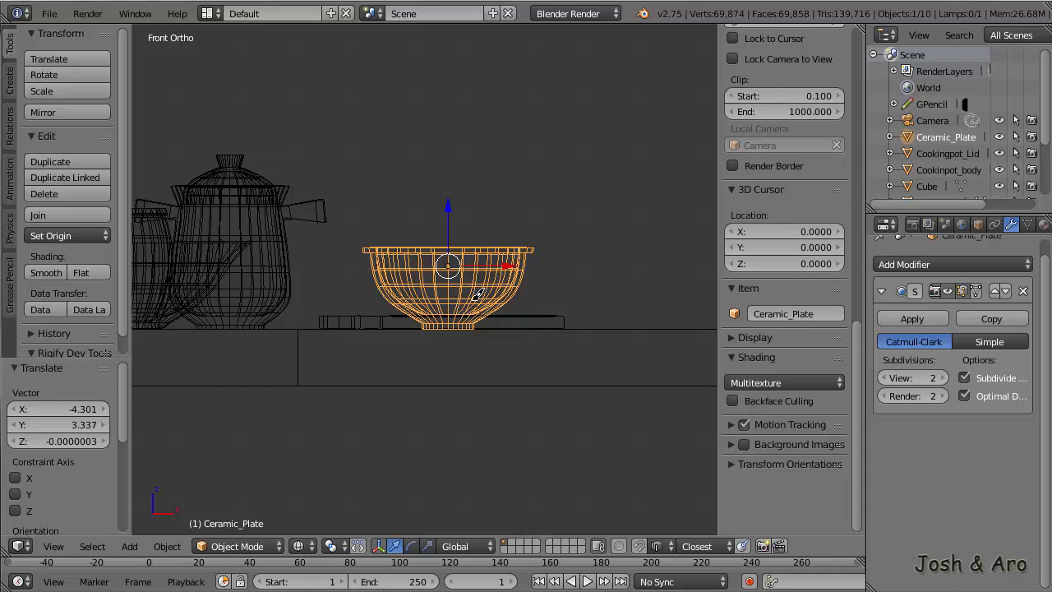
scroll(479, 294, "up", 5)
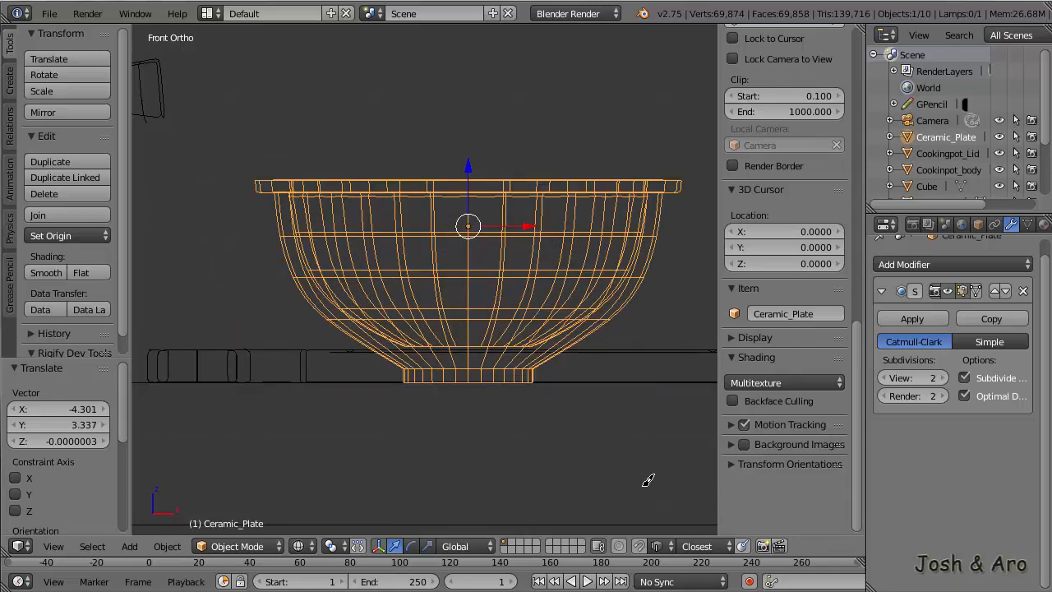
left_click(641, 546)
key("g")
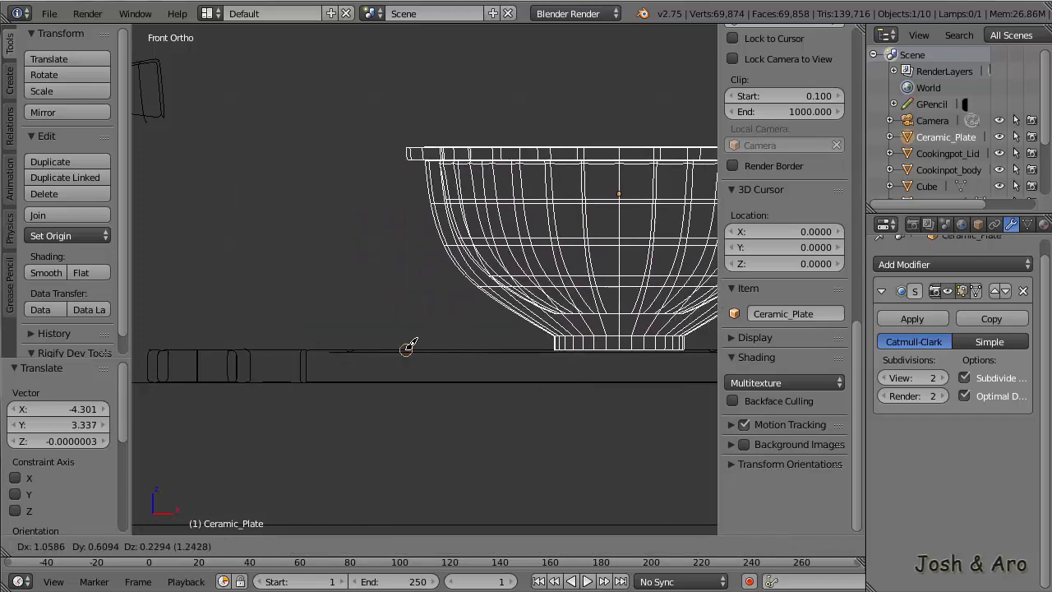
left_click(408, 346)
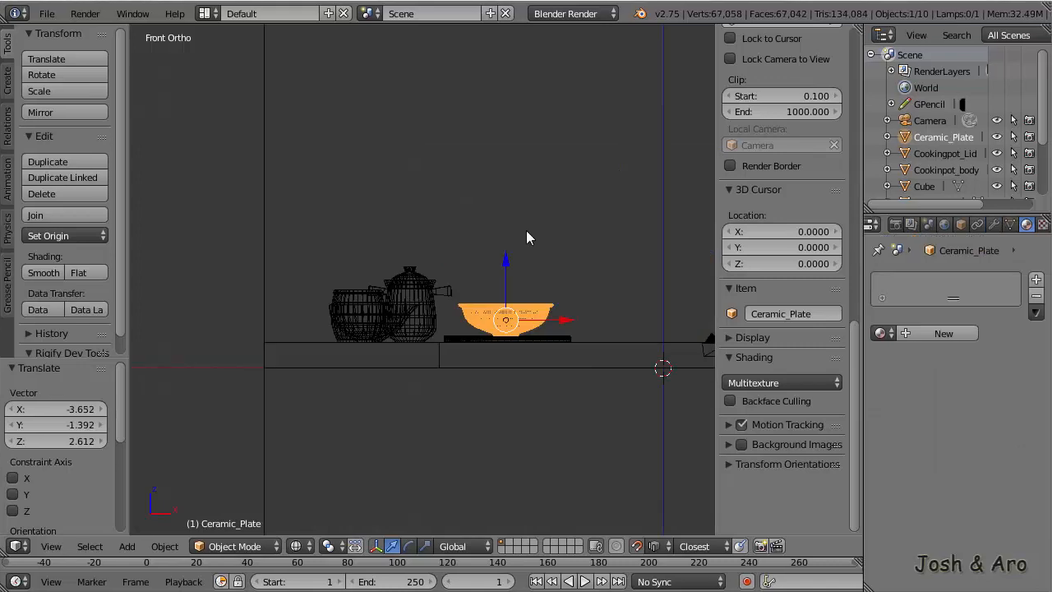
Return to solid shading with snapping off, frame the cookware from an angle and align the camera to that view
key("z")
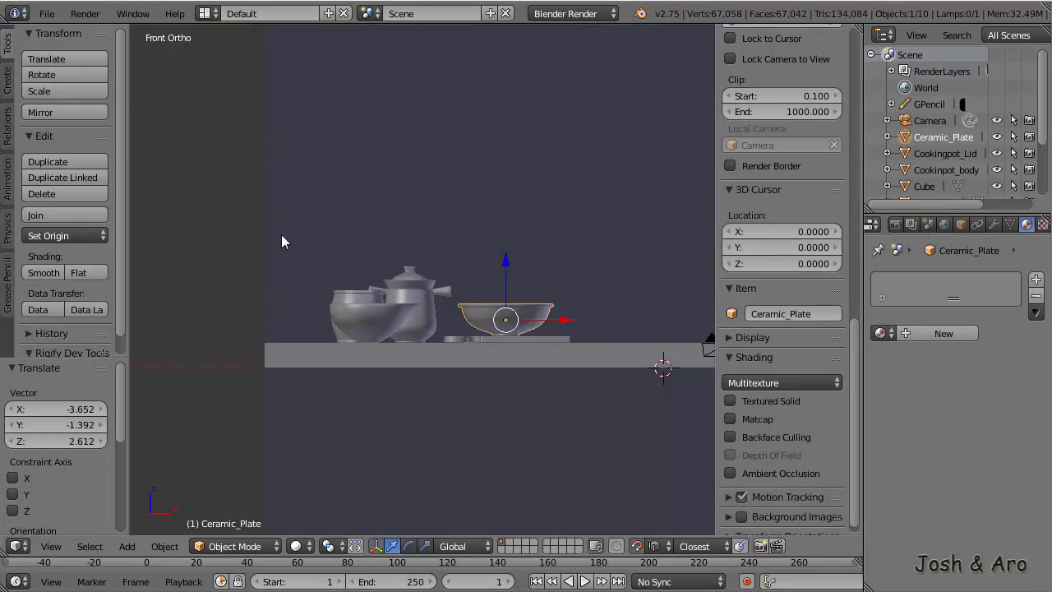
left_click(635, 546)
scroll(498, 312, "up", 1)
middle_click_drag(495, 307, 471, 308)
scroll(415, 314, "up", 2)
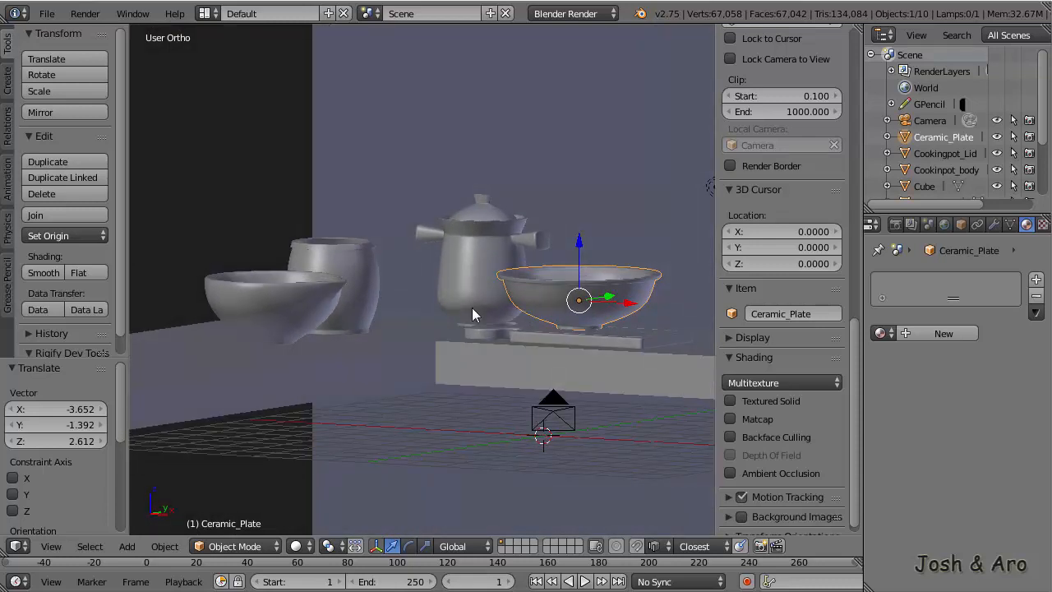
key("ctrl+alt+KP_0")
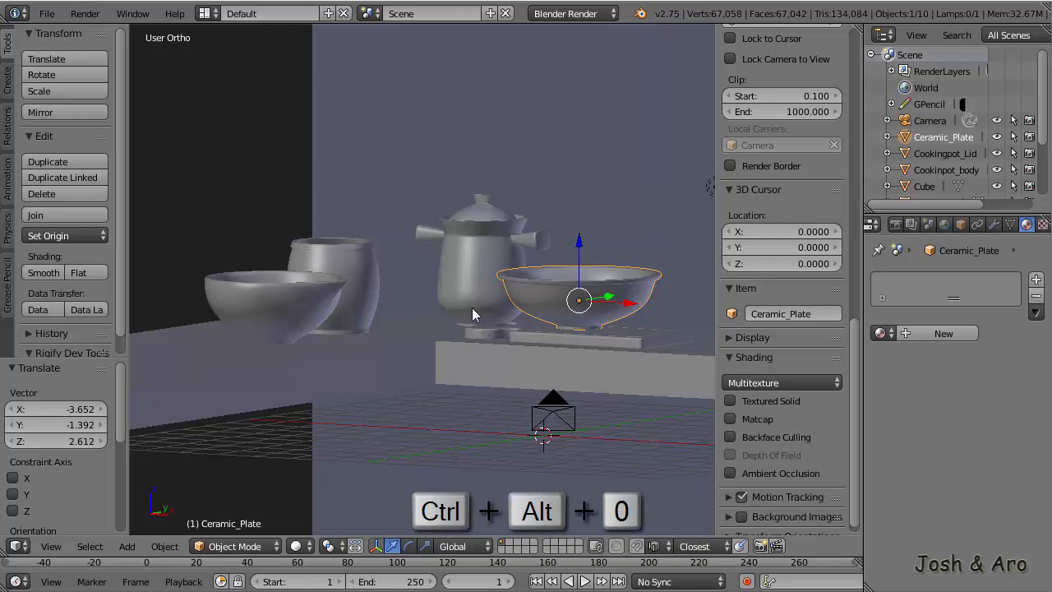
key("ctrl+alt+KP_0")
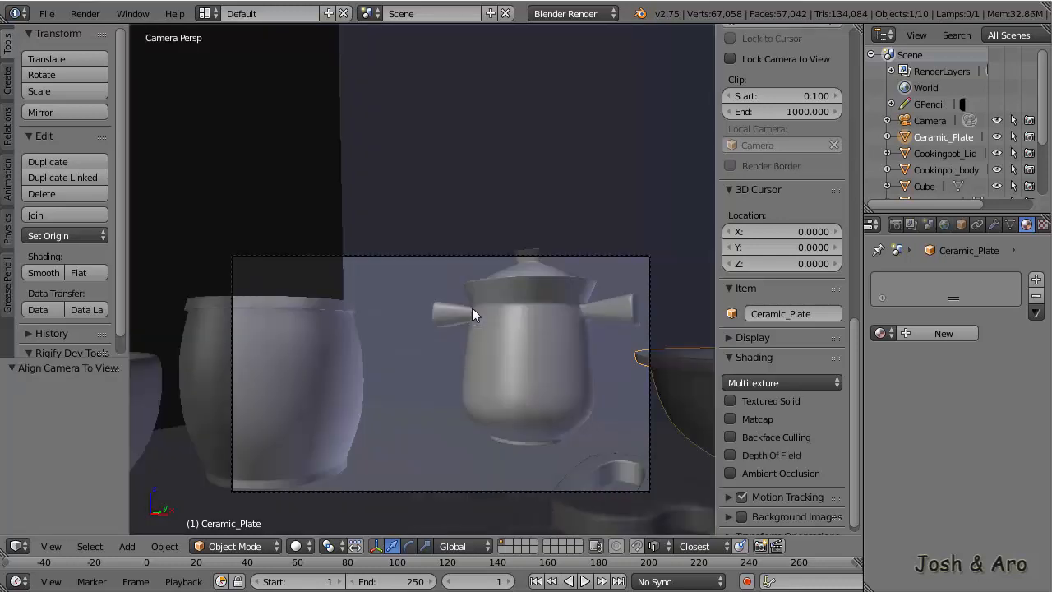
Select the camera and pull it back along its local Z axis, about 5 in X, -8.2 in Y and 0.9 in Z
scroll(462, 324, "down", 5)
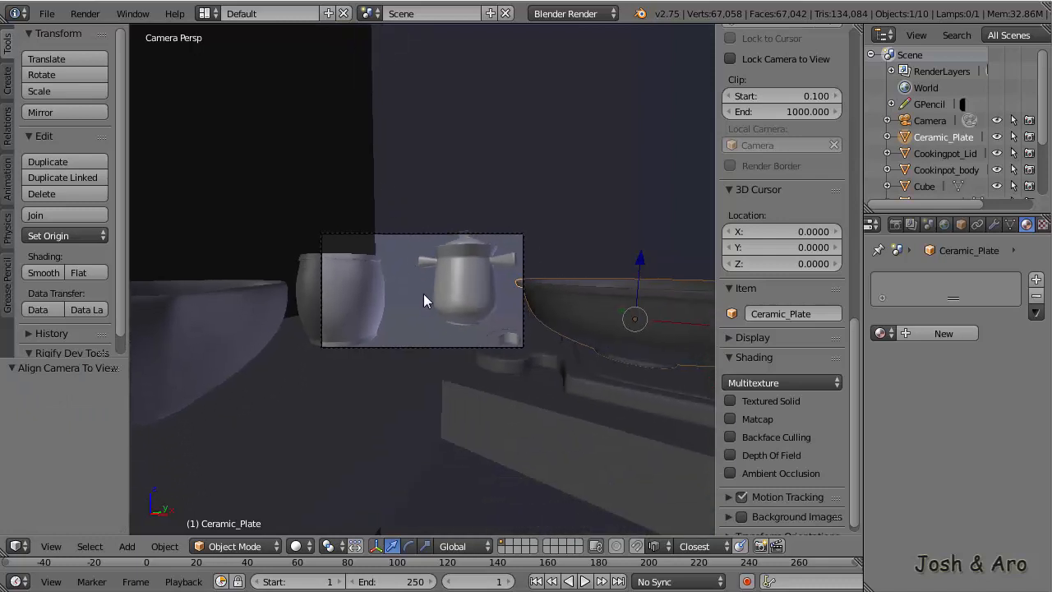
scroll(422, 294, "down", 4)
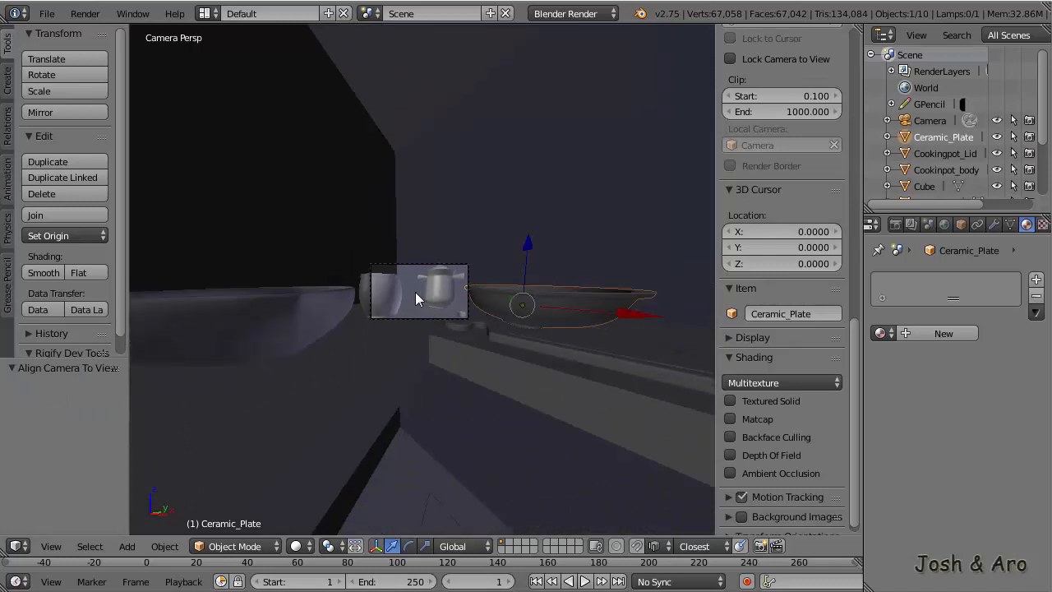
middle_click_drag(415, 292, 449, 284, "shift")
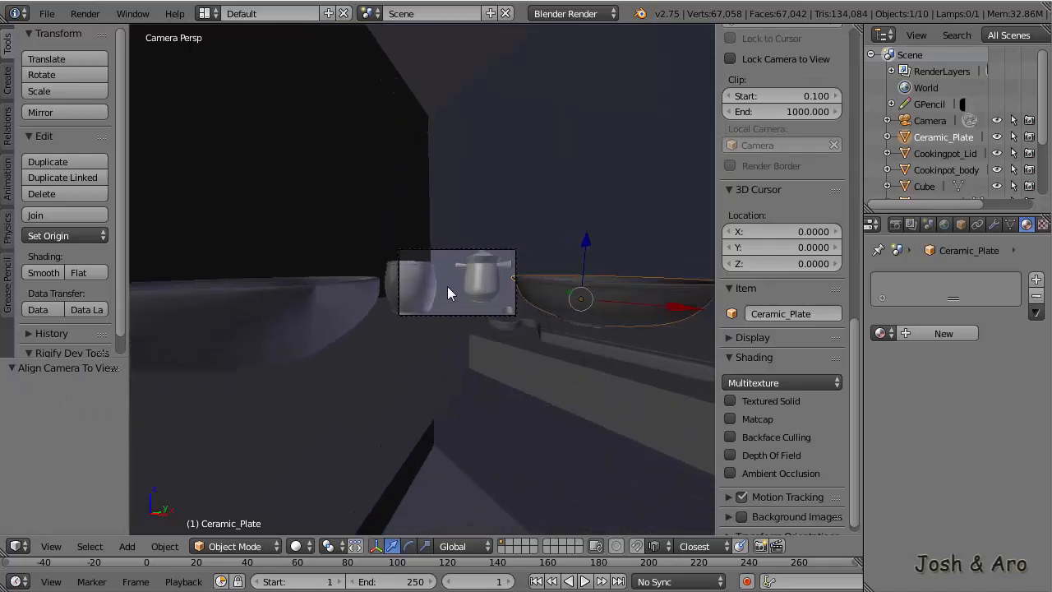
scroll(457, 305, "up", 4)
scroll(453, 304, "up", 1)
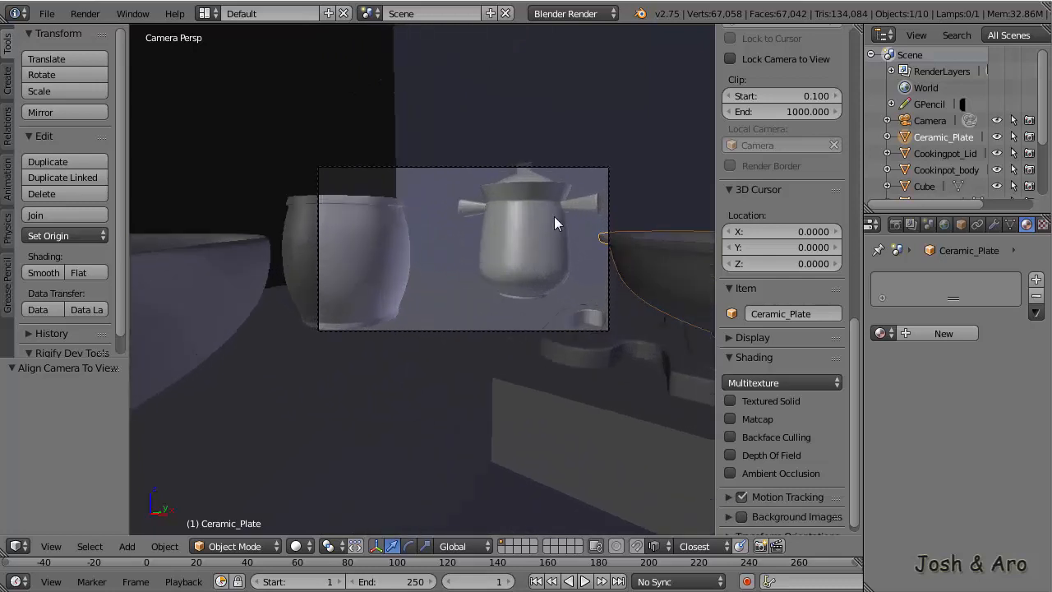
right_click(447, 329)
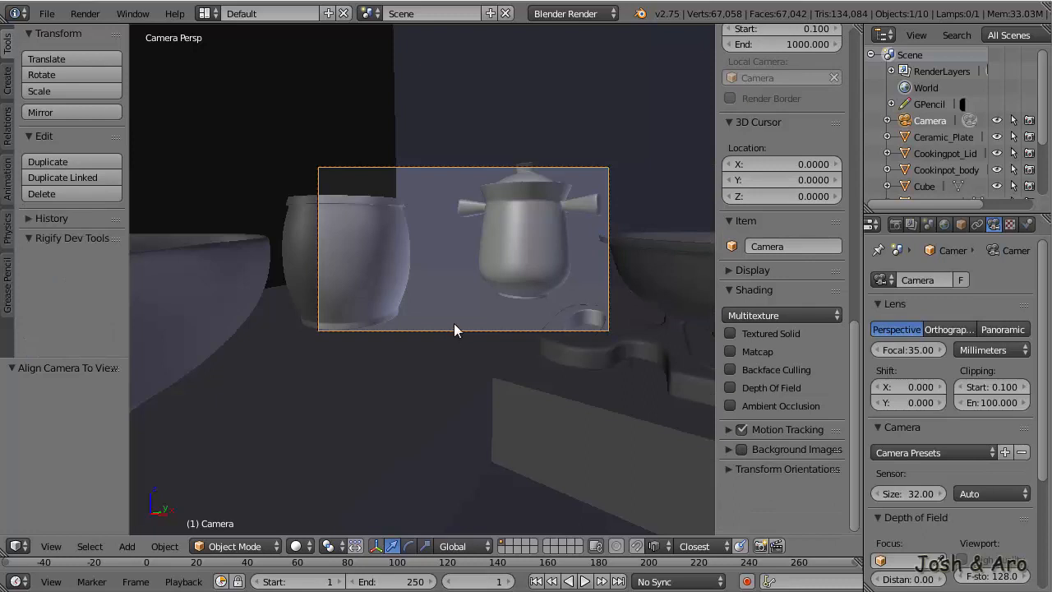
key("g")
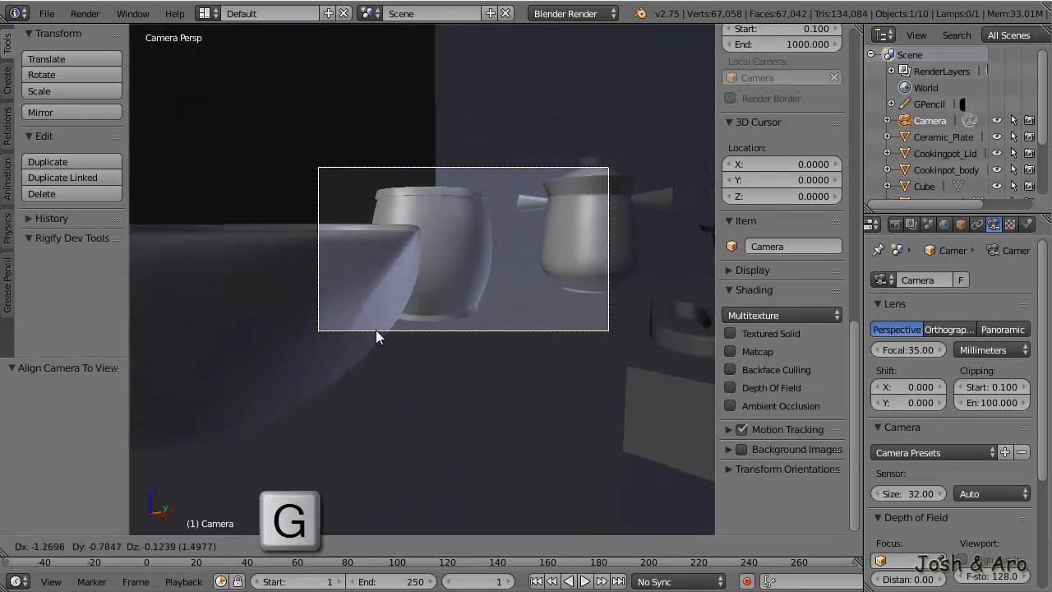
key("z")
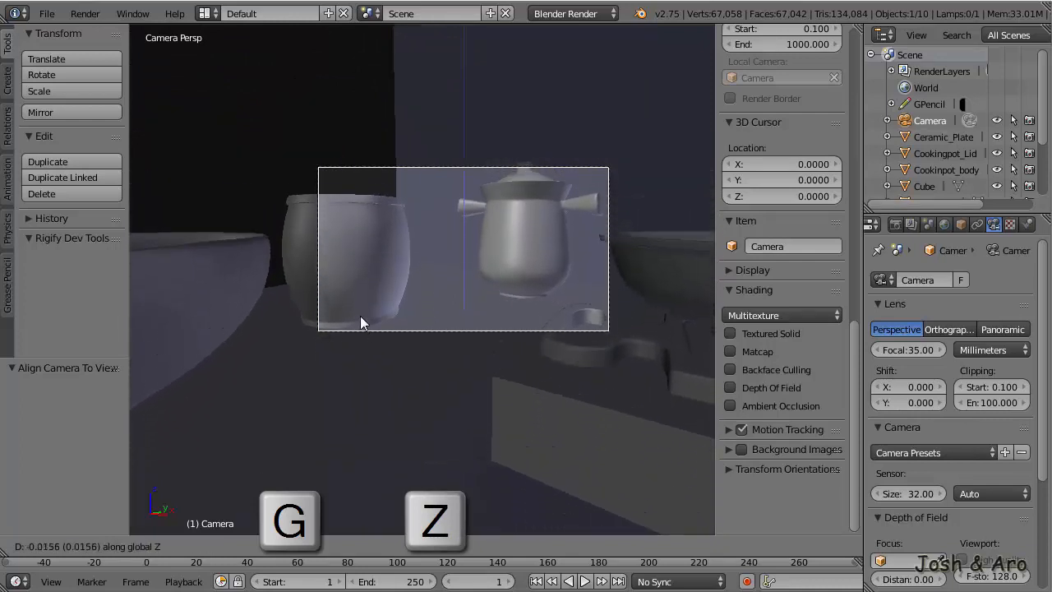
key("z")
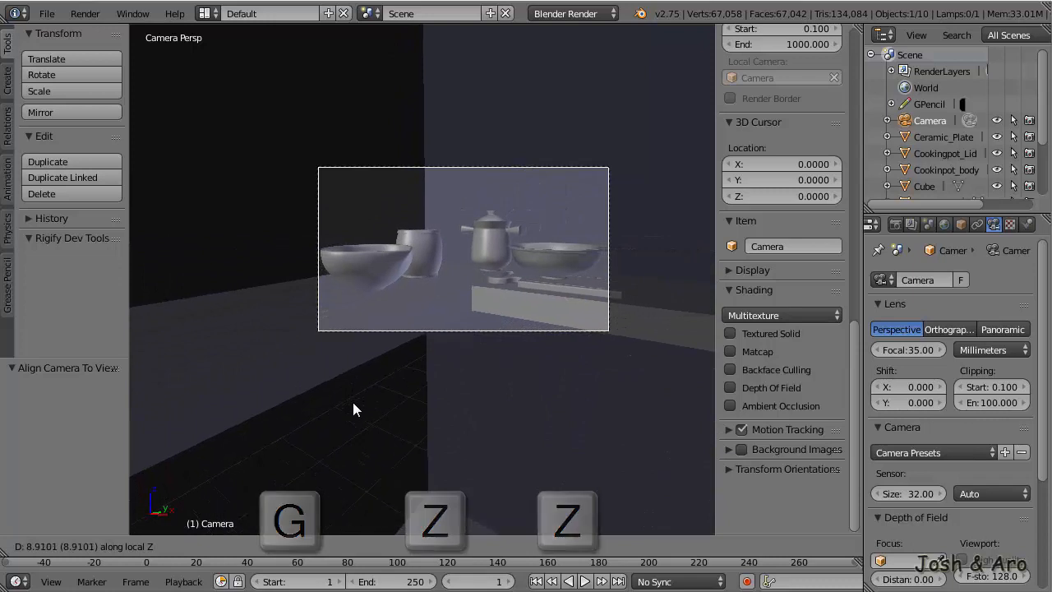
left_click(353, 405)
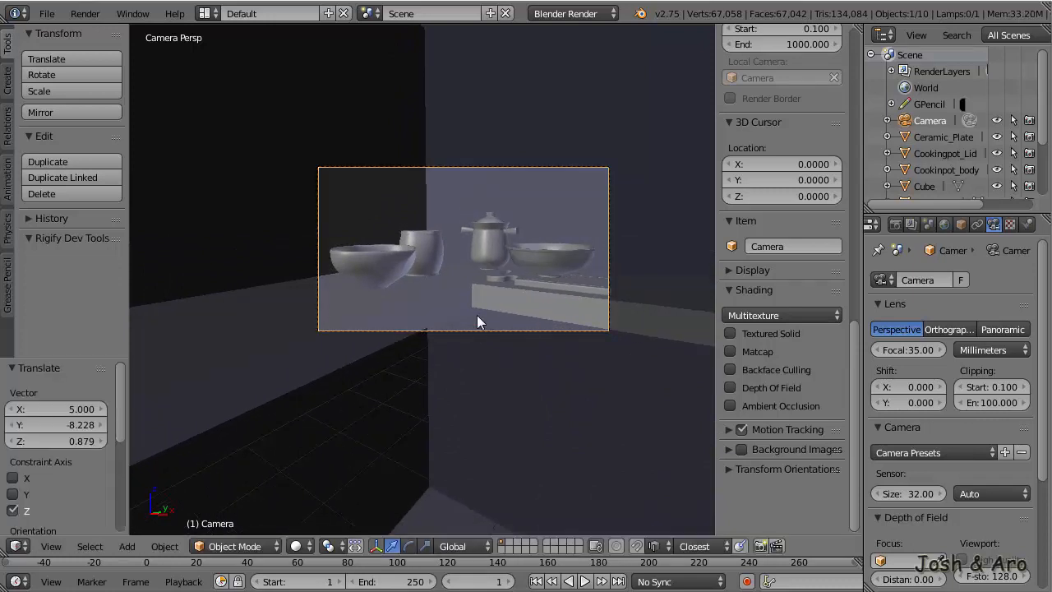
Shift the camera about 0.18 in X and 0.12 in Y, and pull it back about 0.8 along its local Z axis
key("g")
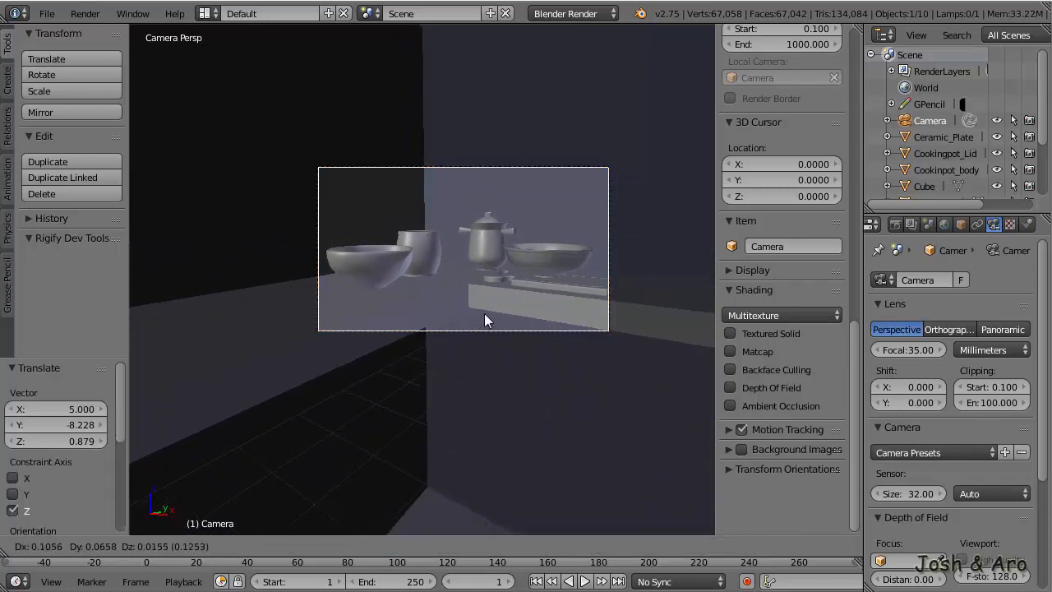
left_click(488, 311)
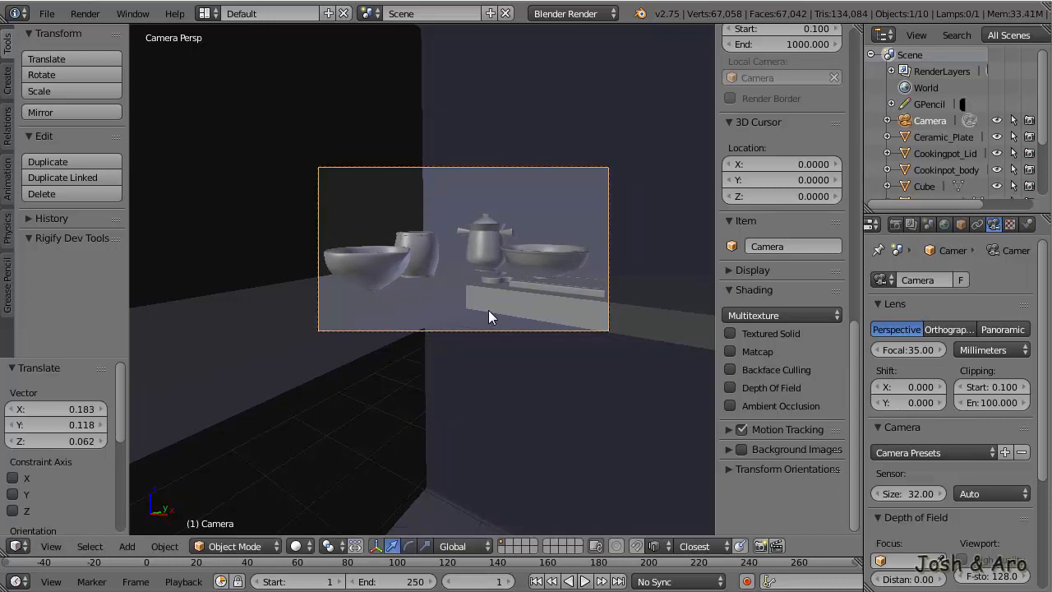
key("g")
key("z")
key("z")
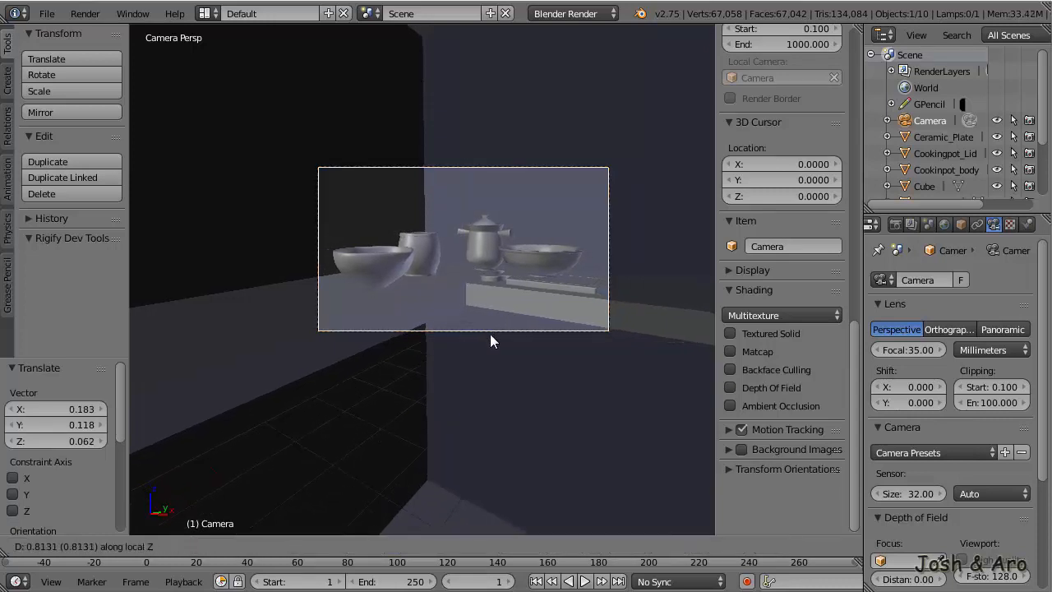
left_click(491, 341)
Raise the camera about 0.43 along Z to frame the cookware and counter
key("g")
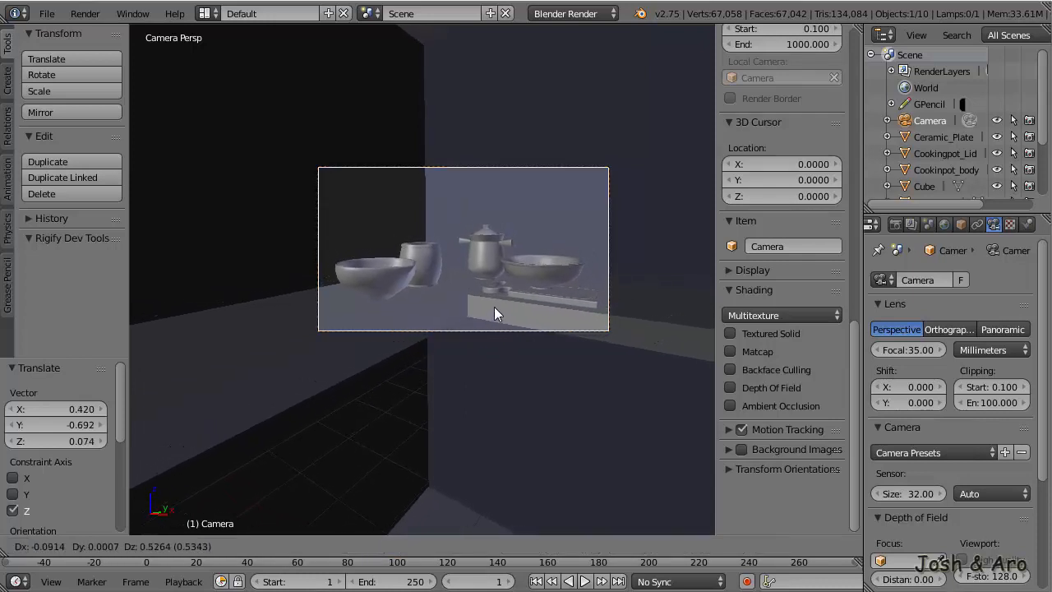
left_click(494, 311)
scroll(476, 273, "up", 4)
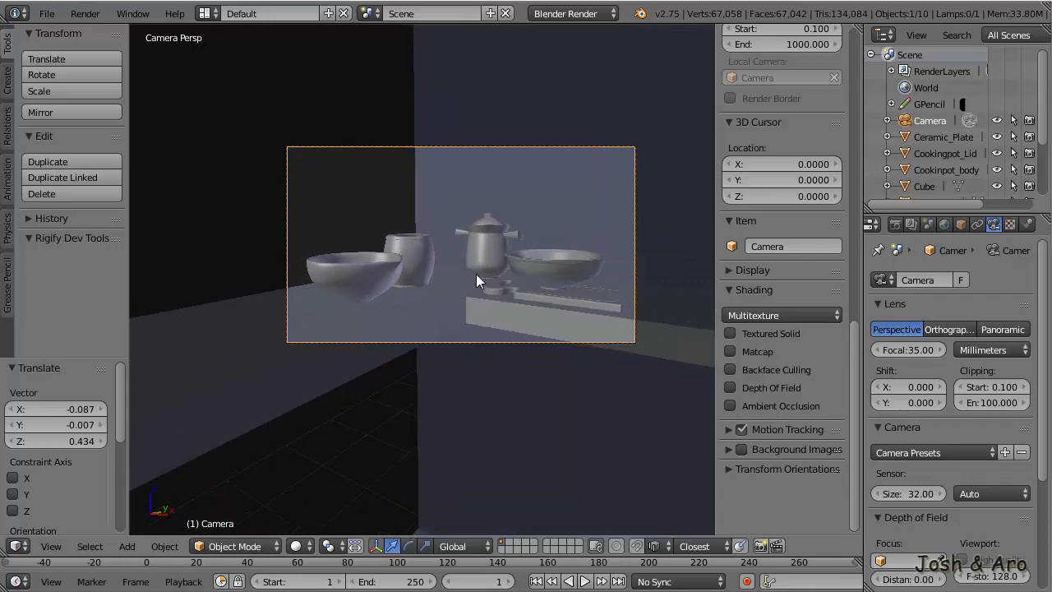
middle_click_drag(473, 293, 472, 295, "shift")
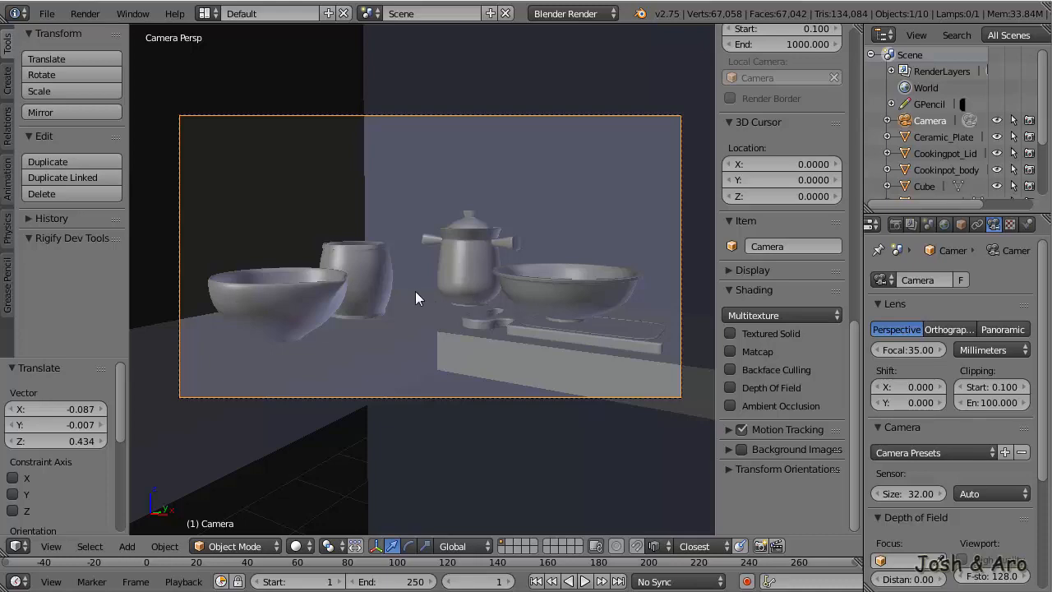
Leave the camera view and scale Ceramic_Plate down to about 0.73 in front view
key("KP_0")
key("KP_1")
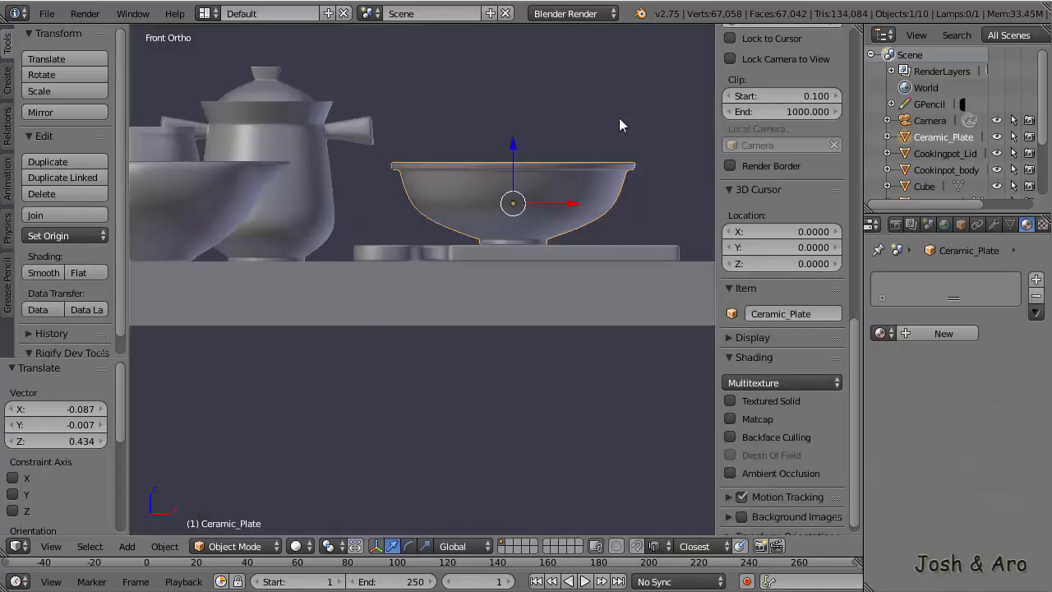
key("s")
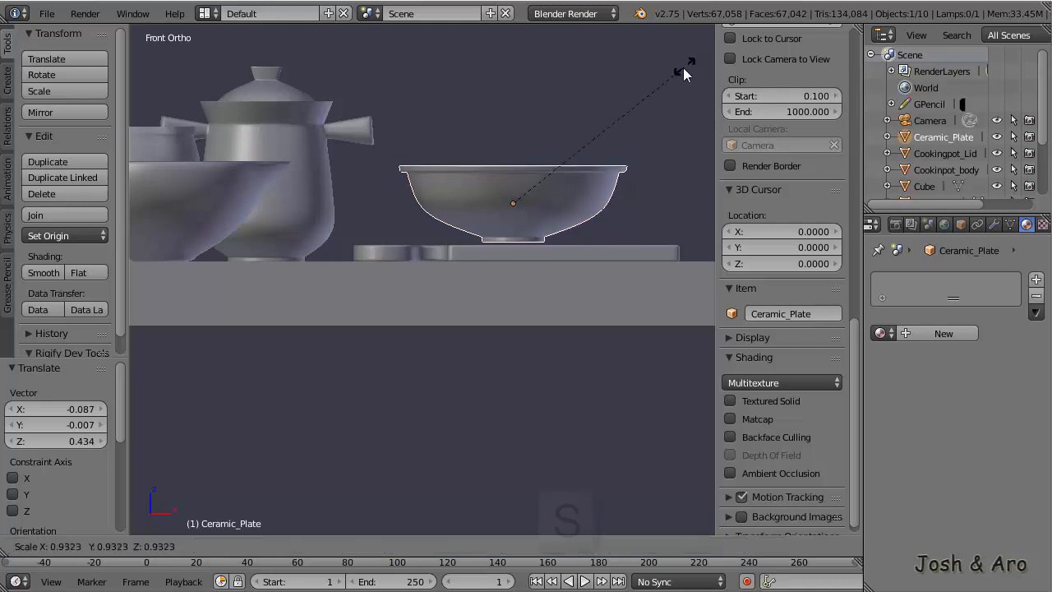
left_click(643, 92)
middle_click_drag(563, 223, 604, 139)
With snapping on, lower Ceramic_Plate about 0.177 along Z in front view onto the cutting board's top surface
key("z")
key("KP_1")
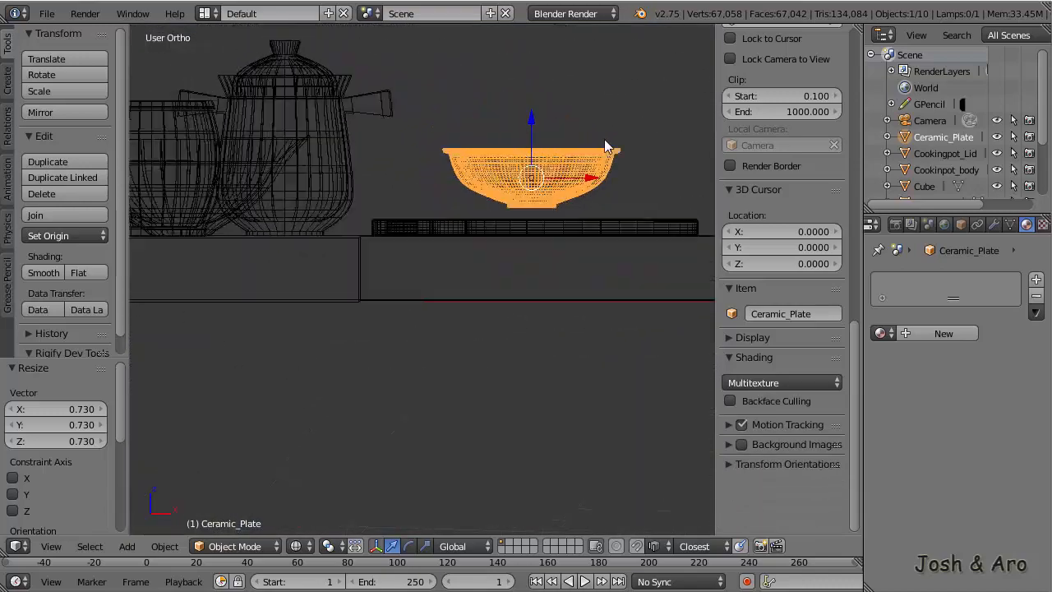
key("z")
scroll(572, 185, "up", 4)
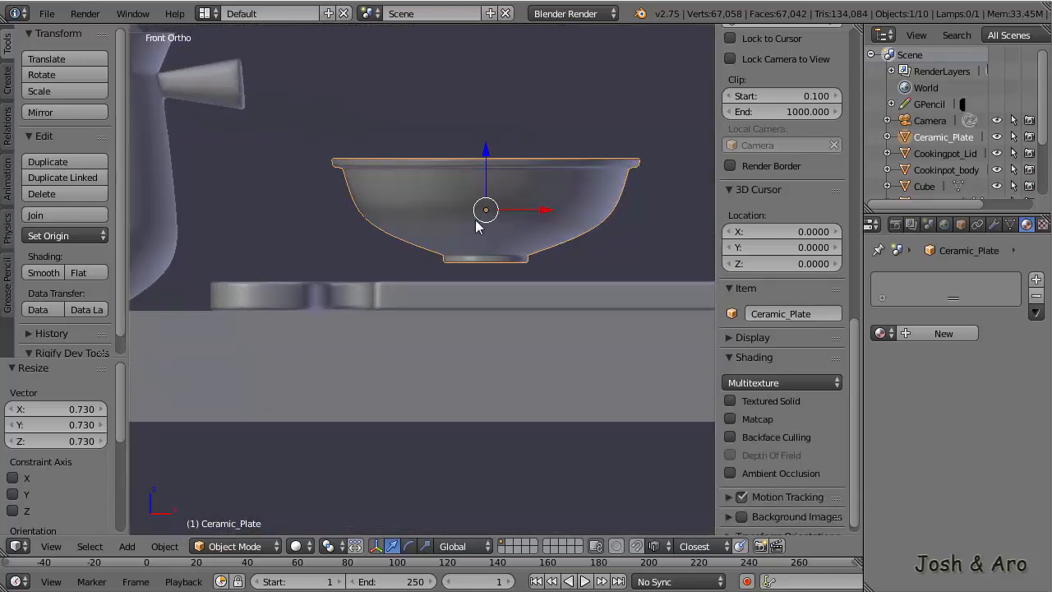
middle_click_drag(474, 220, 471, 221, "shift")
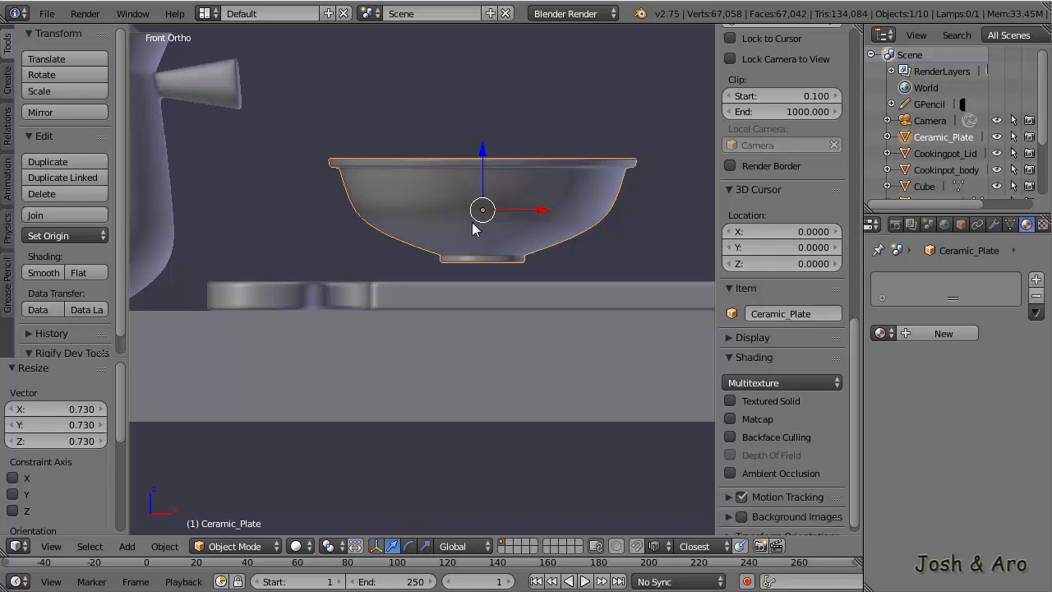
left_click(639, 547)
scroll(491, 263, "up", 3)
scroll(493, 271, "up", 1)
key("g")
key("z")
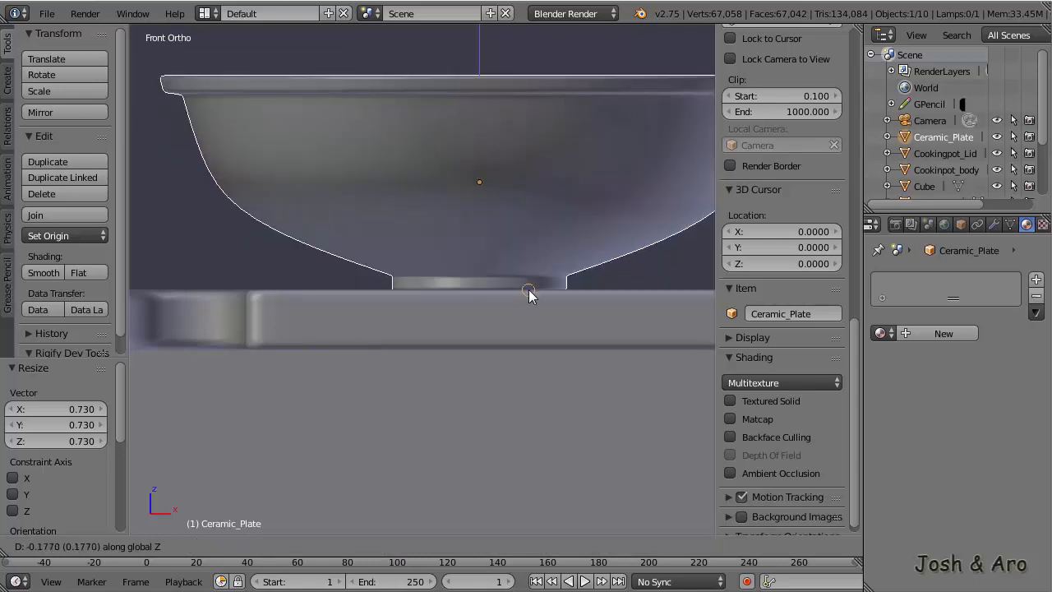
left_click(529, 289)
Select Cookinpot_body together with Cookingpot_Lid and scale both up to about 1.237
scroll(528, 289, "down", 4)
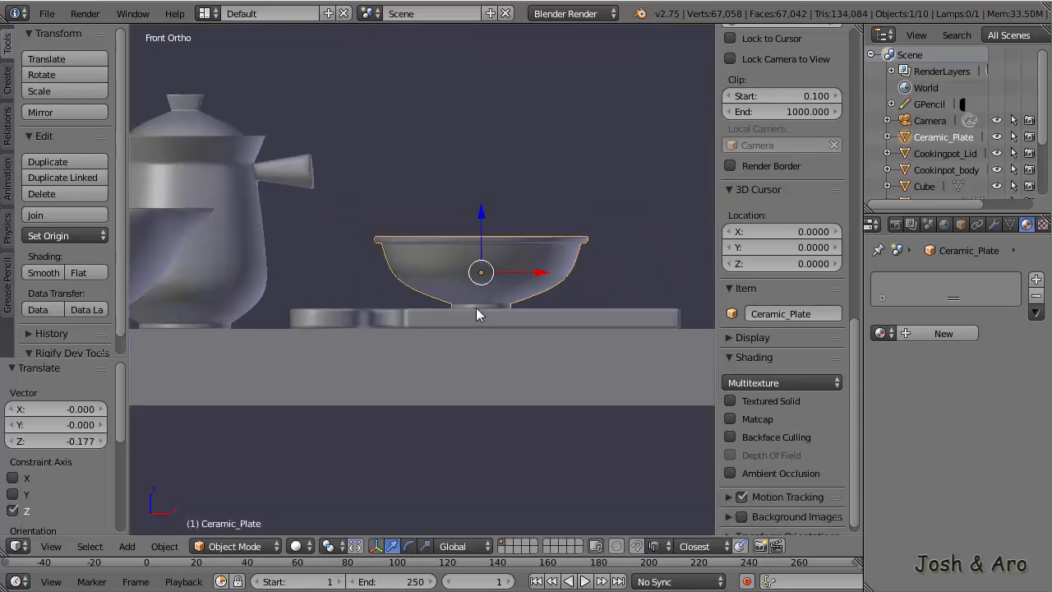
middle_click_drag(475, 308, 412, 283)
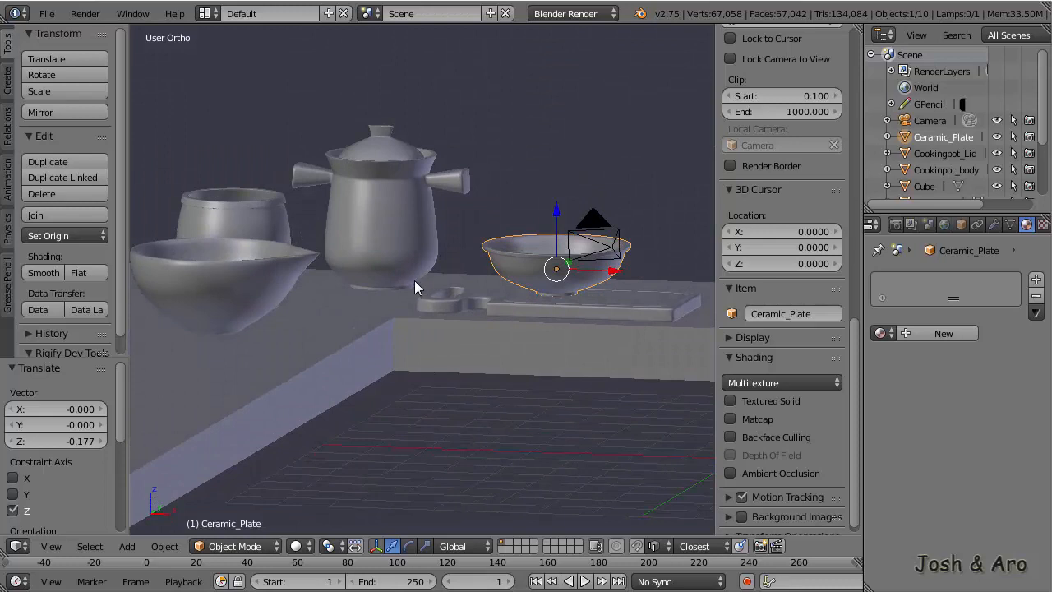
right_click(381, 243)
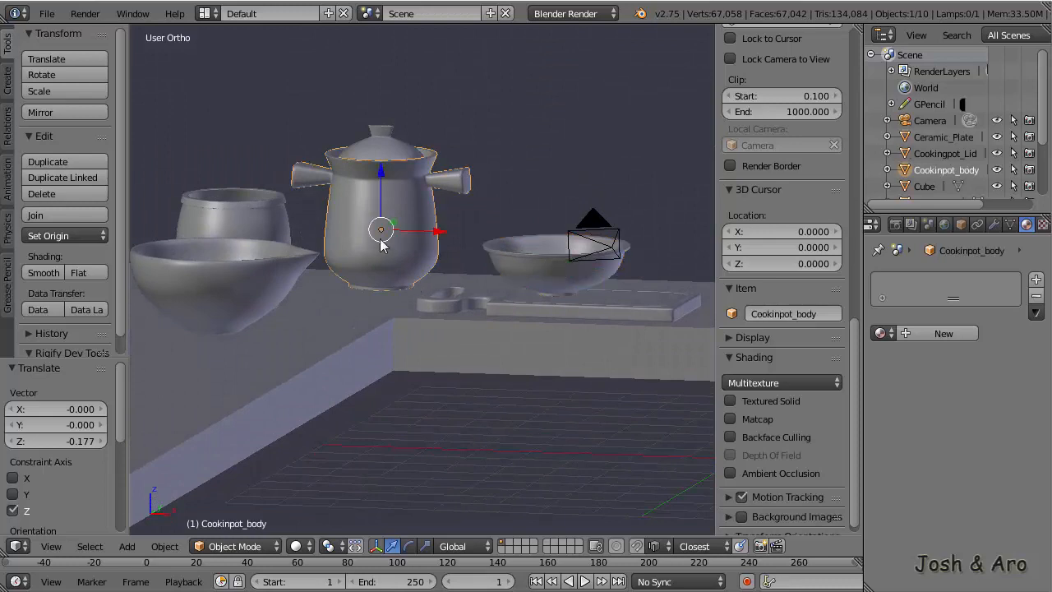
right_click(386, 153, "shift")
middle_click_drag(427, 261, 429, 259, "shift")
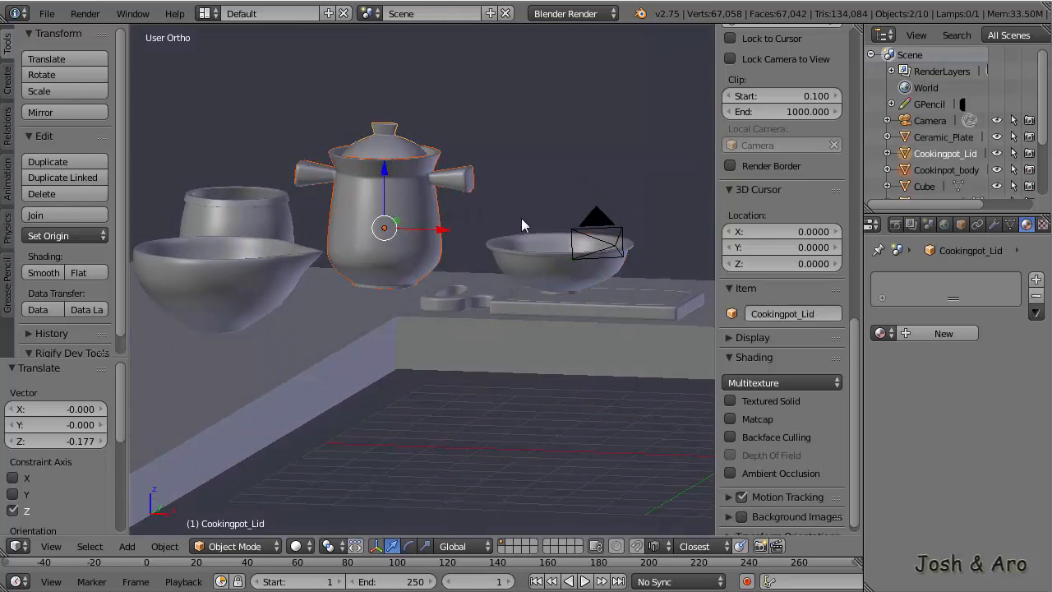
key("s")
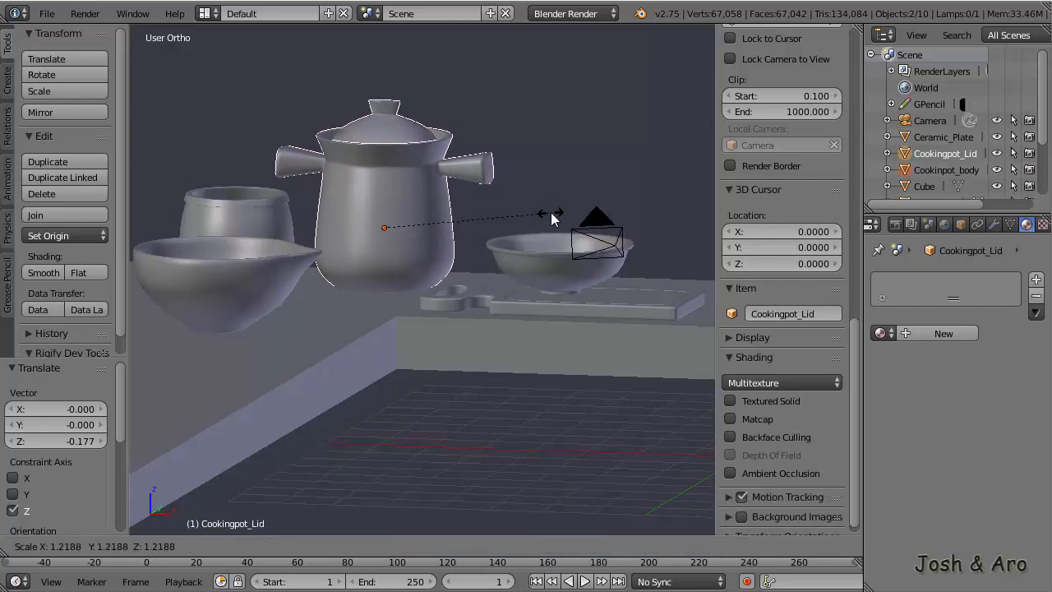
left_click(554, 212)
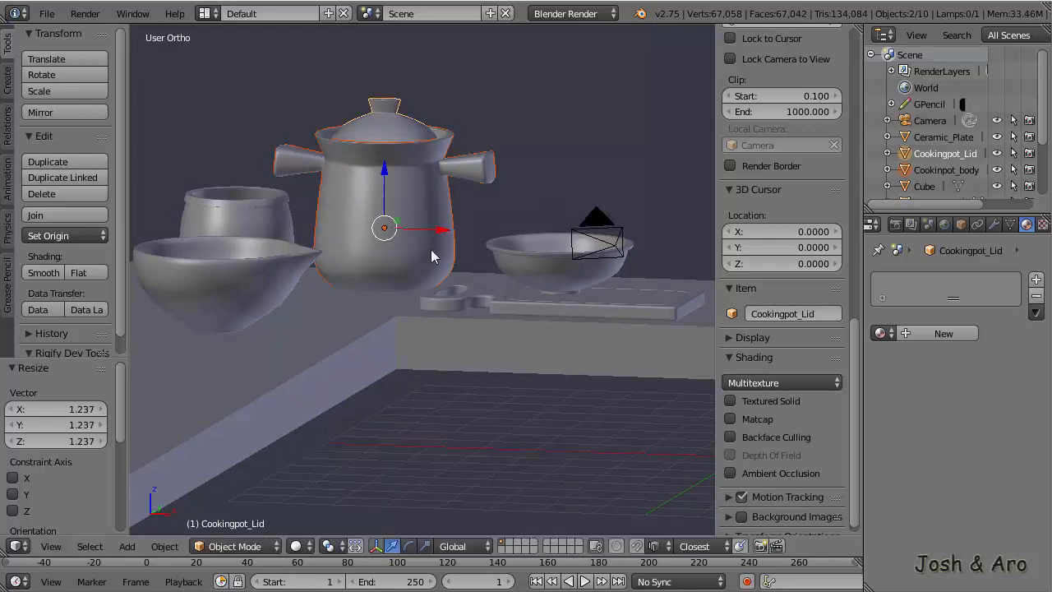
With snapping on, raise the cooking pot and lid about 0.254 along Z so the pot's base rests on the counter
mouse_move(431, 249)
middle_mouse_down()
mouse_move(435, 230)
mouse_move(411, 250)
mouse_move(440, 235)
middle_mouse_up()
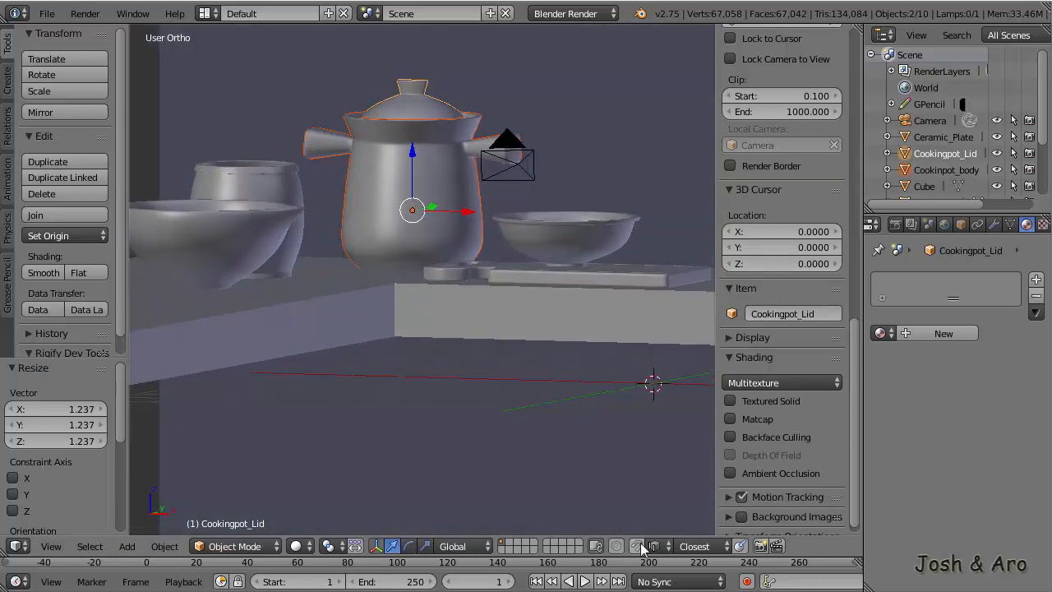
scroll(452, 272, "up", 3)
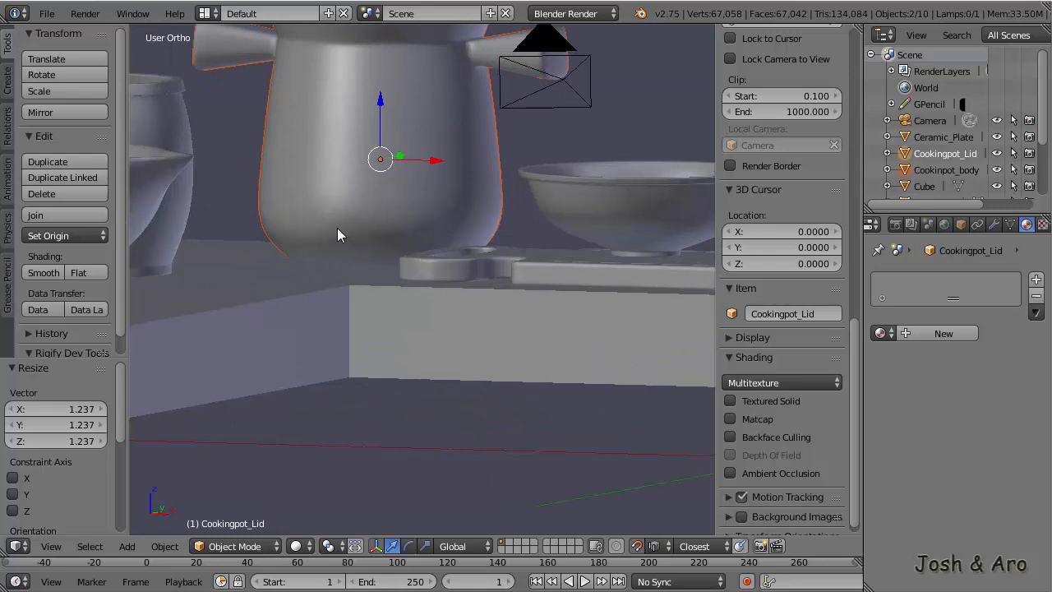
key("g")
key("z")
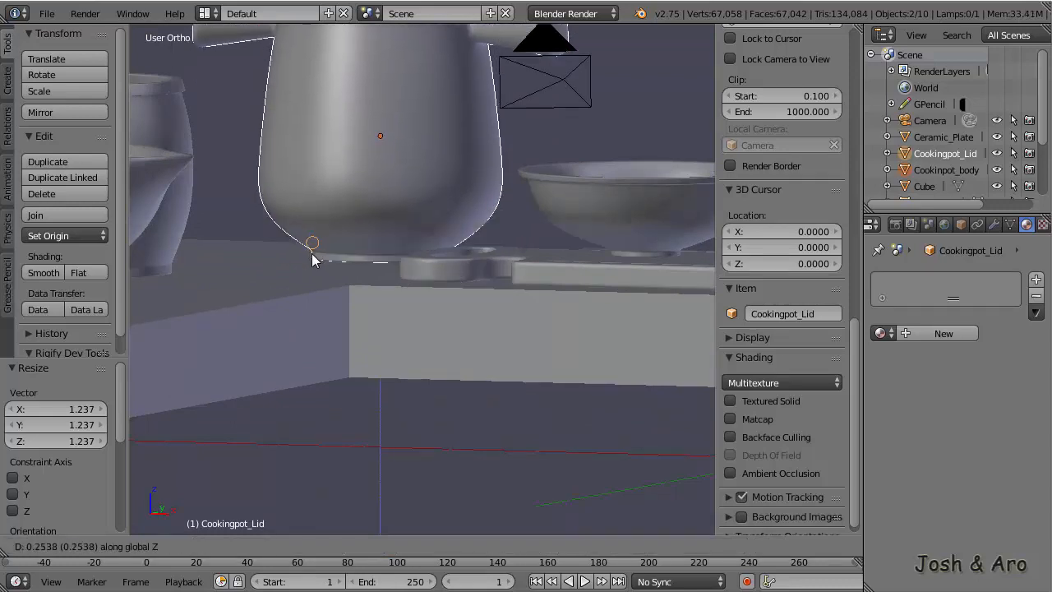
left_click(312, 260)
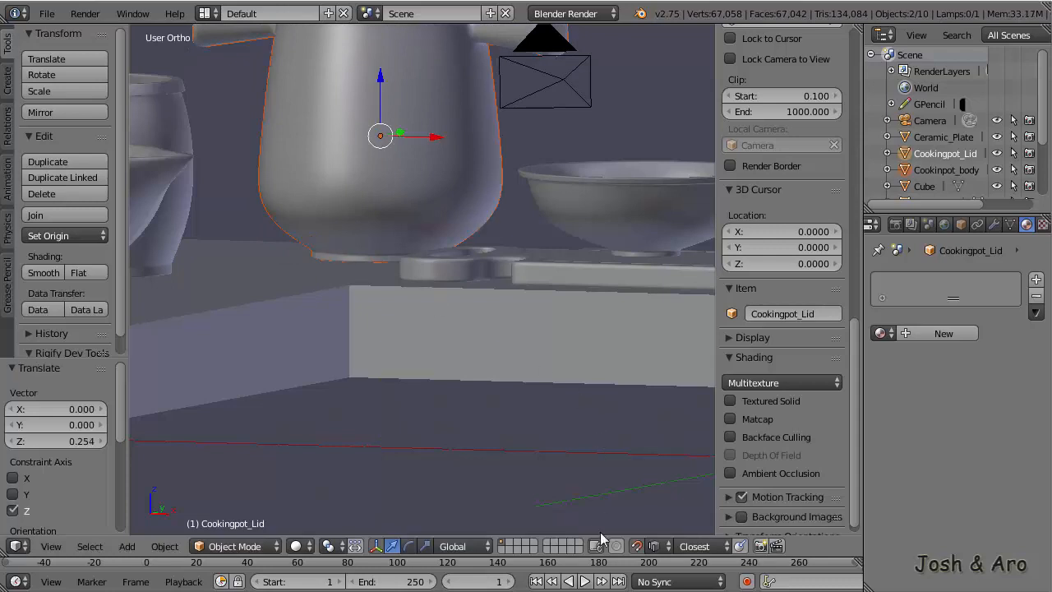
Scale Metal_Bowl up to about 1.311 and Glass_Bowl up to about 1.022
scroll(566, 392, "down", 5)
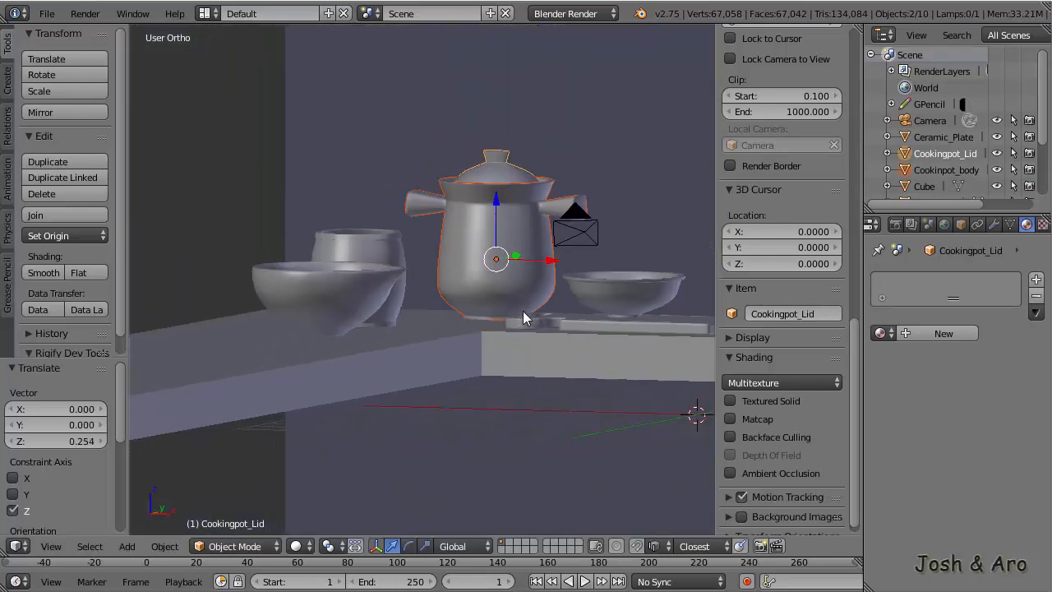
middle_click_drag(523, 311, 524, 309, "shift")
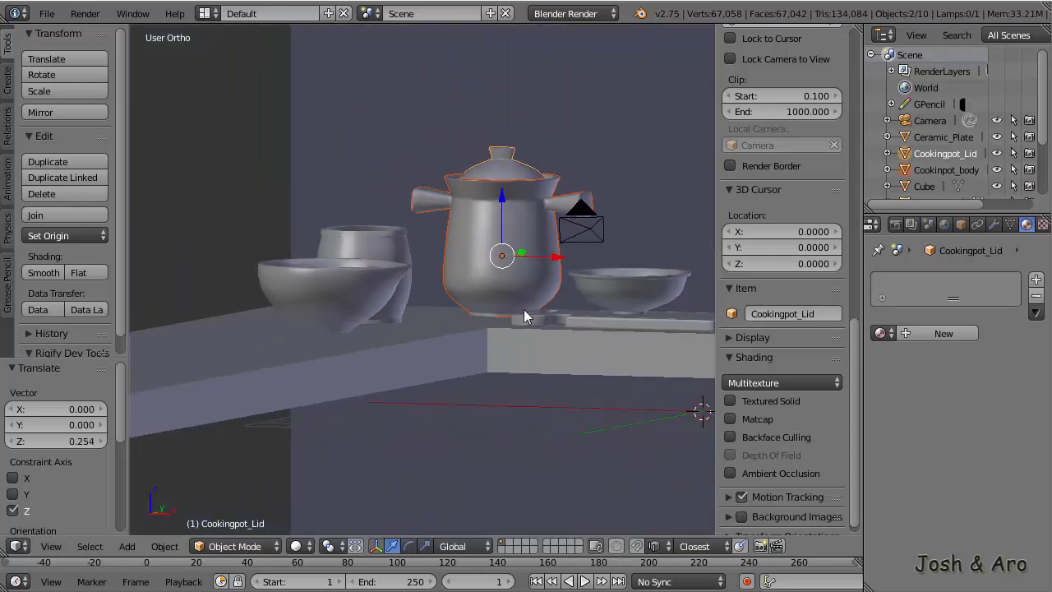
right_click(389, 250)
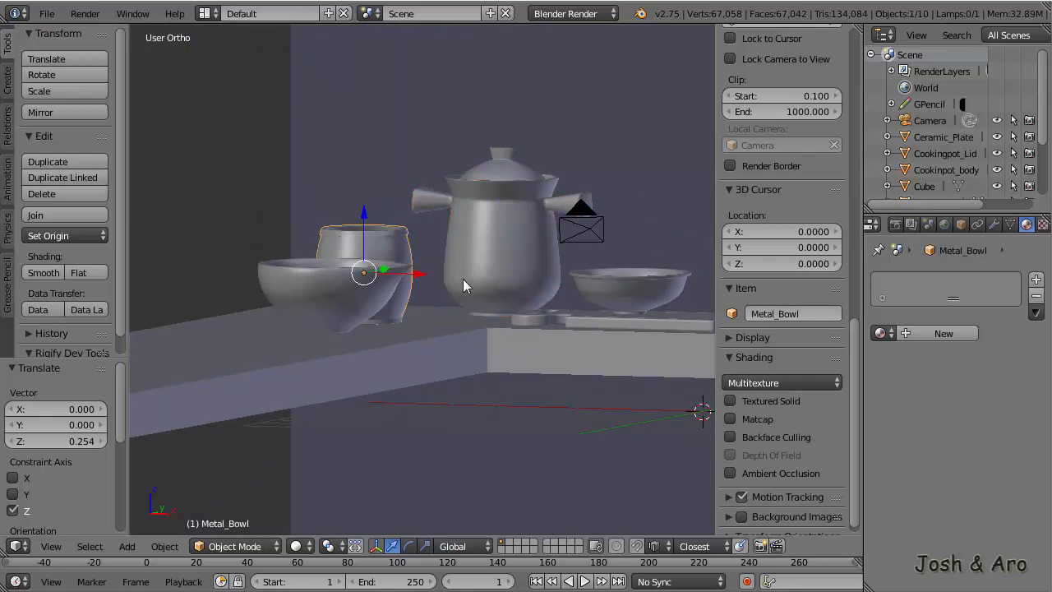
key("s")
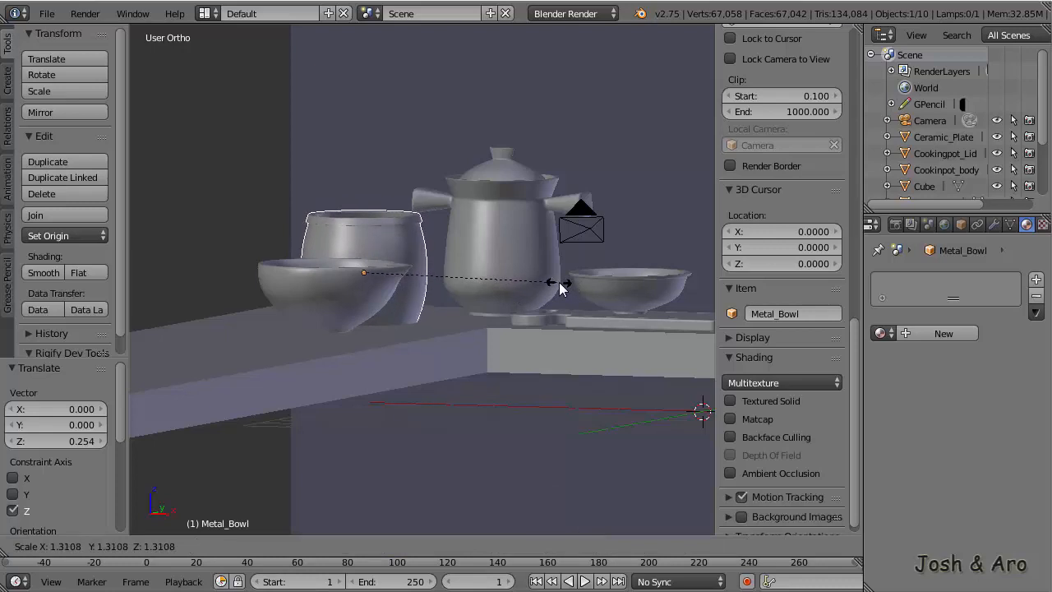
left_click(561, 285)
right_click(337, 305)
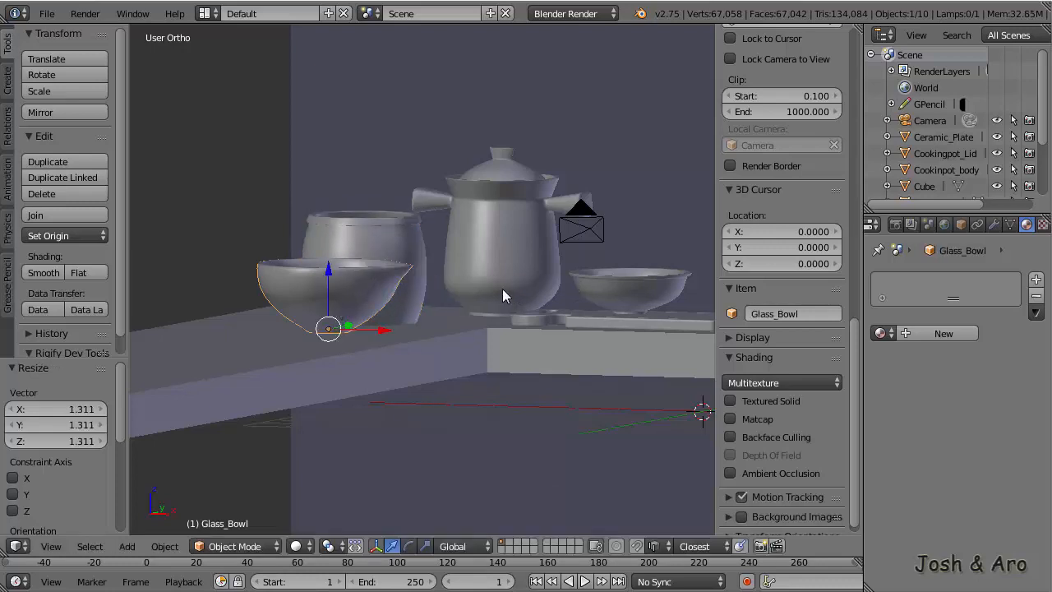
key("s")
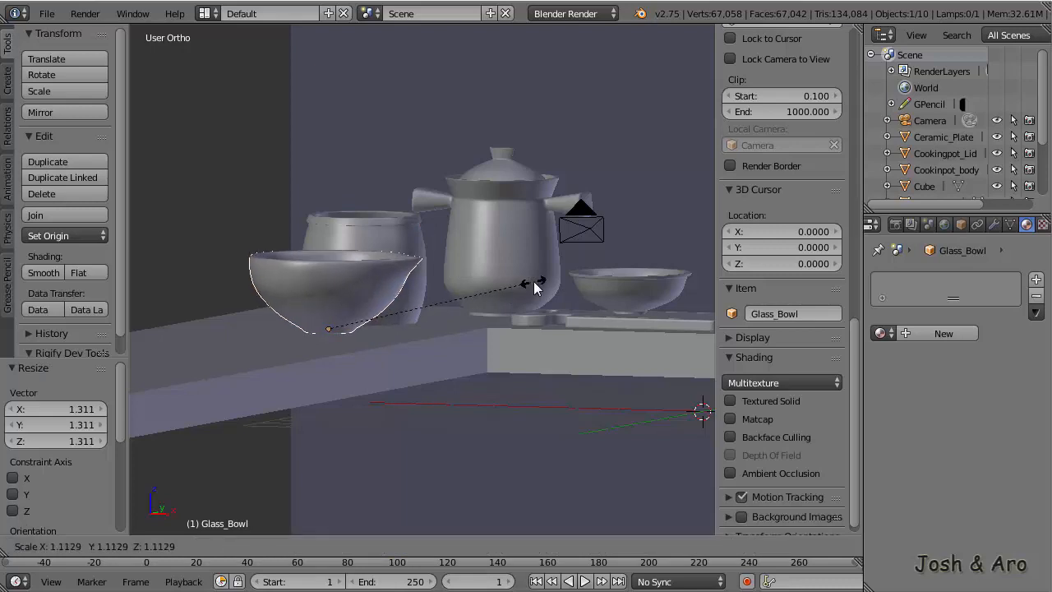
left_click(510, 290)
Select Cookinpot_body and Cookingpot_Lid and scale them up by a further factor of about 1.099
scroll(496, 261, "up", 2)
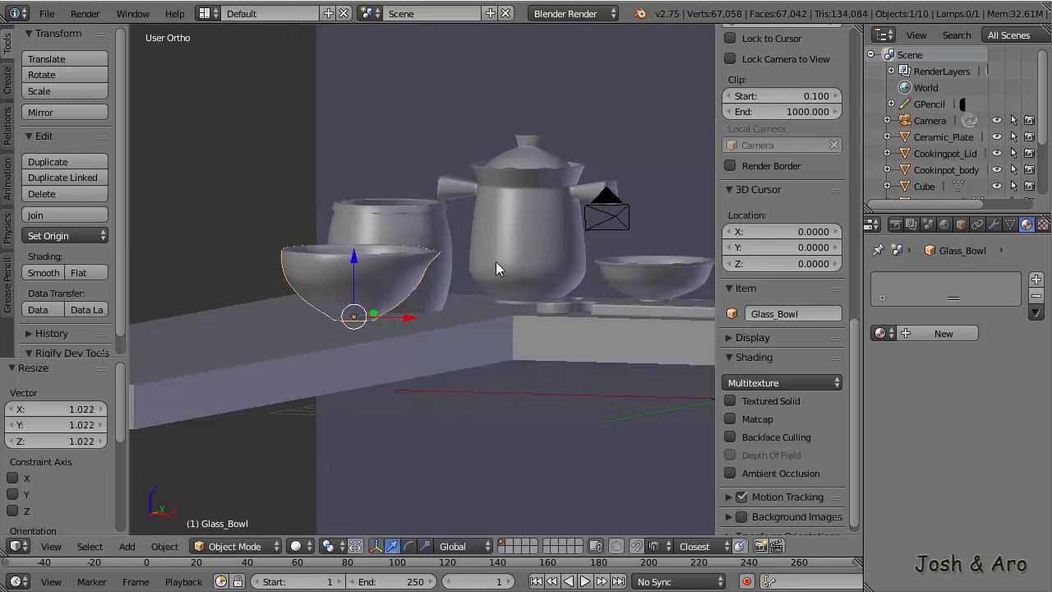
right_click(516, 232)
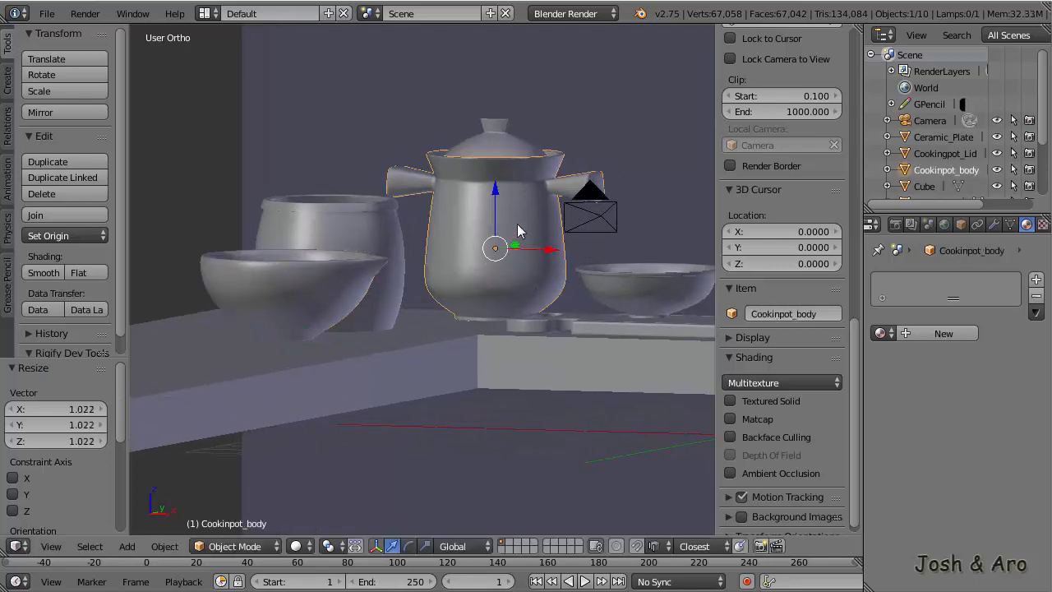
right_click(503, 148)
middle_click_drag(529, 213, 503, 193, "shift")
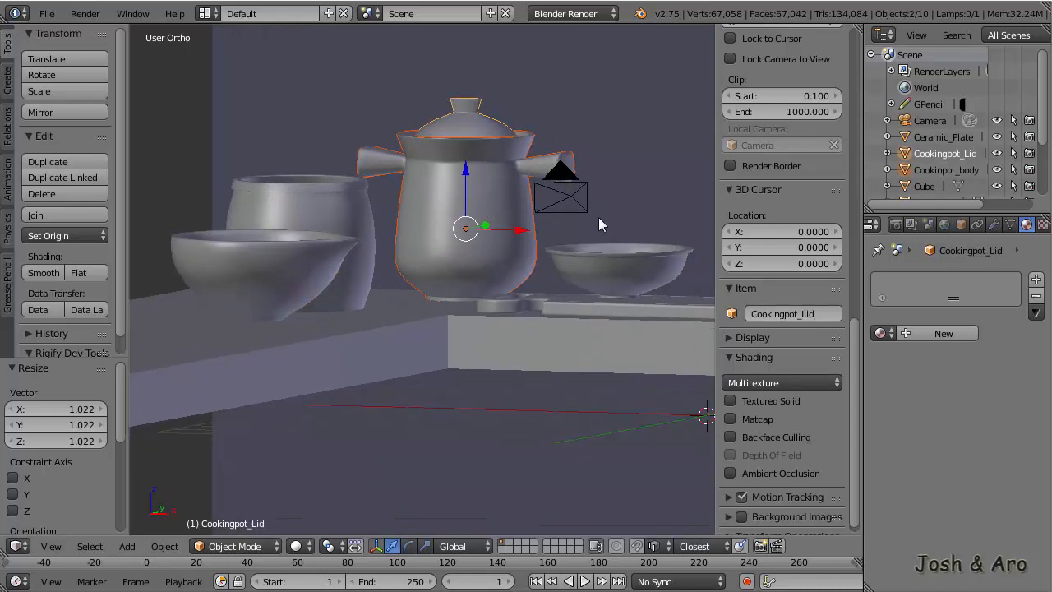
key("s")
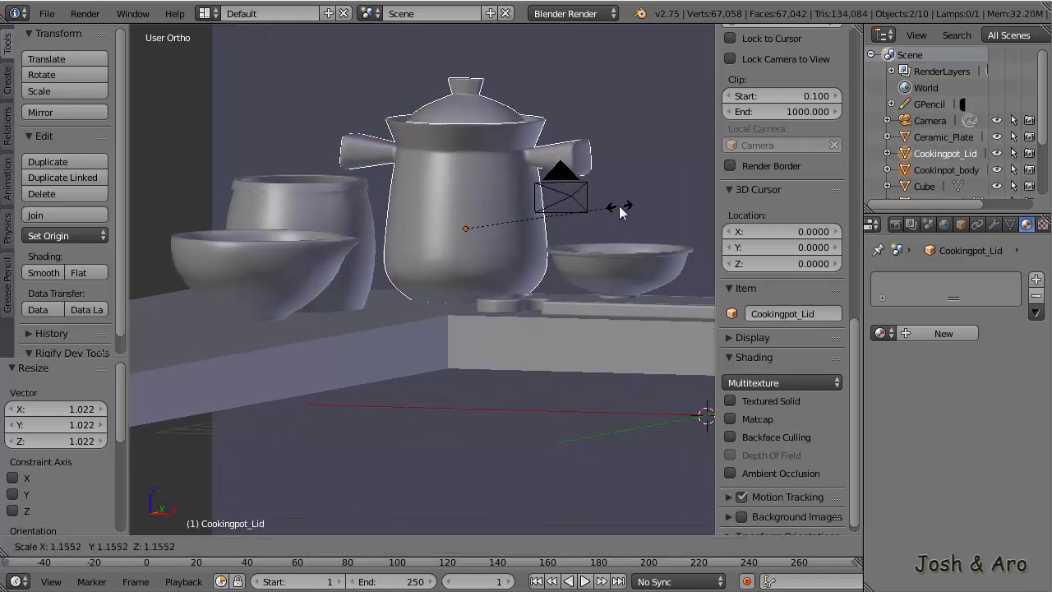
left_click(613, 207)
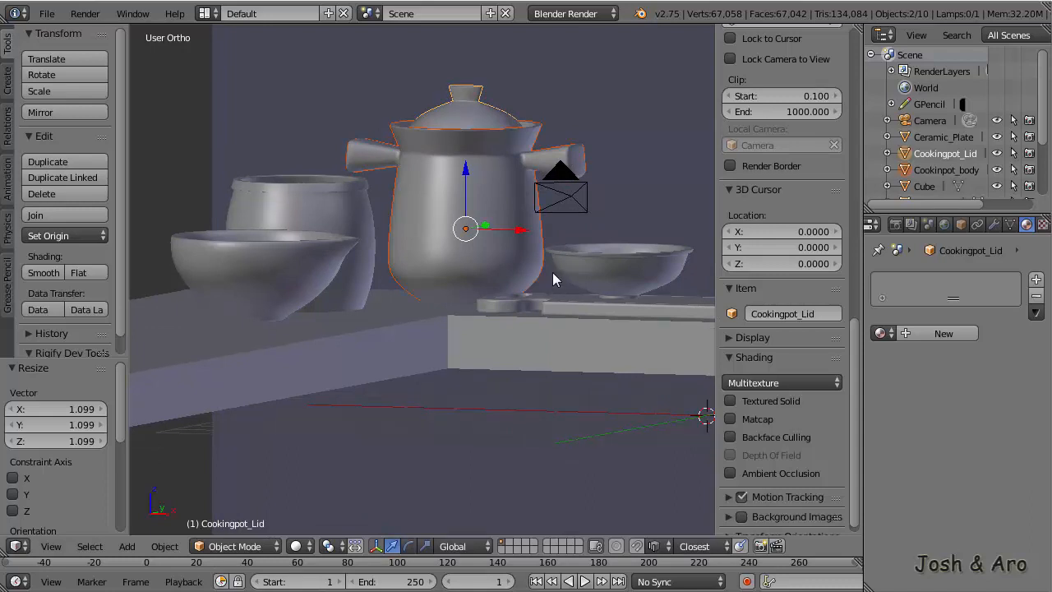
Raise the enlarged cooking pot and lid about 0.131 along Z, snapping the base onto the counter's surface
middle_click_drag(553, 279, 545, 265, "shift")
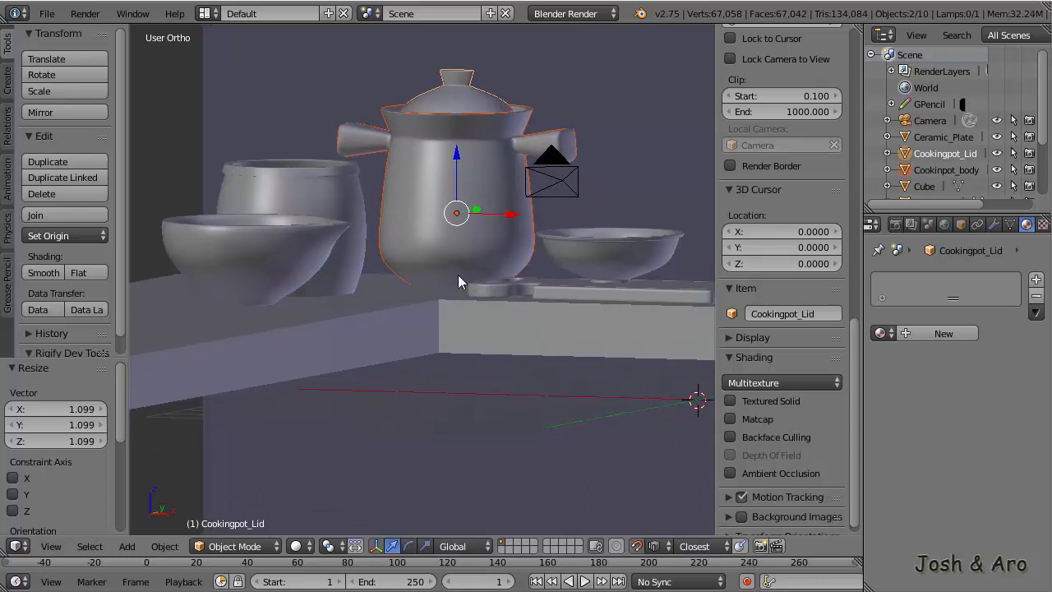
key("g")
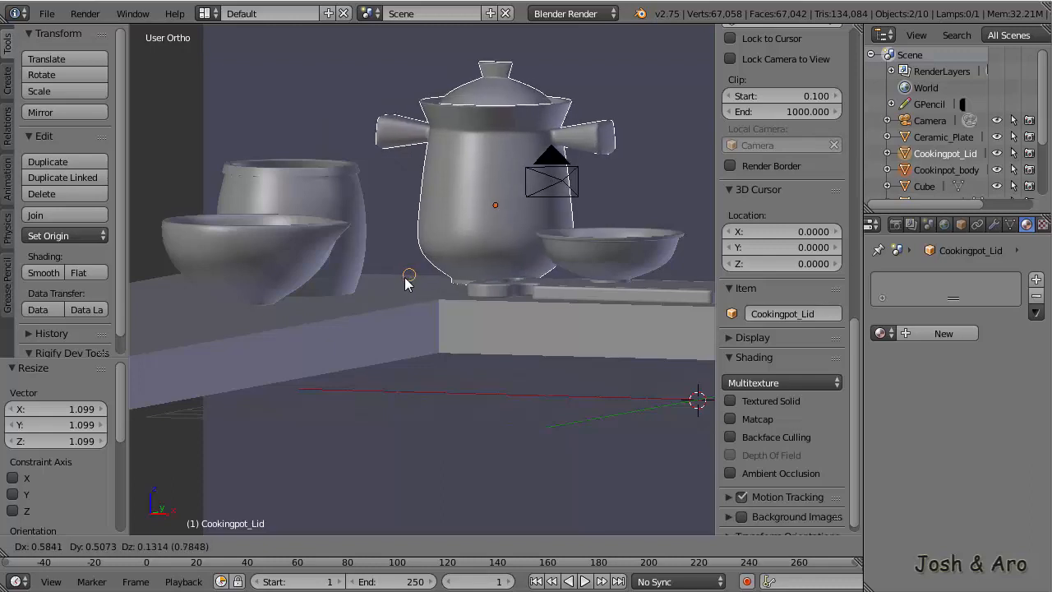
key("z")
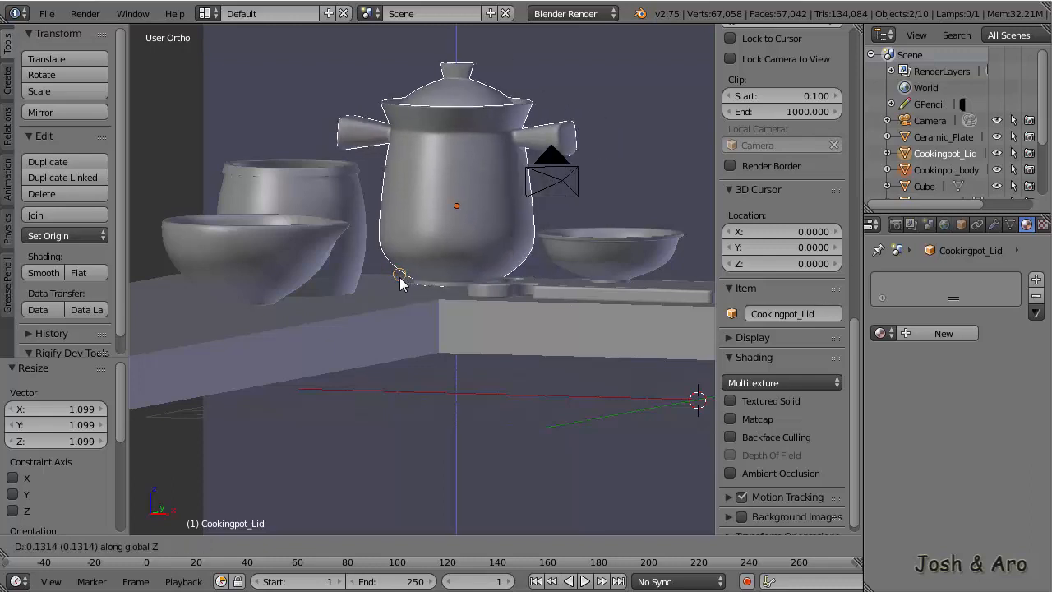
left_click(401, 283)
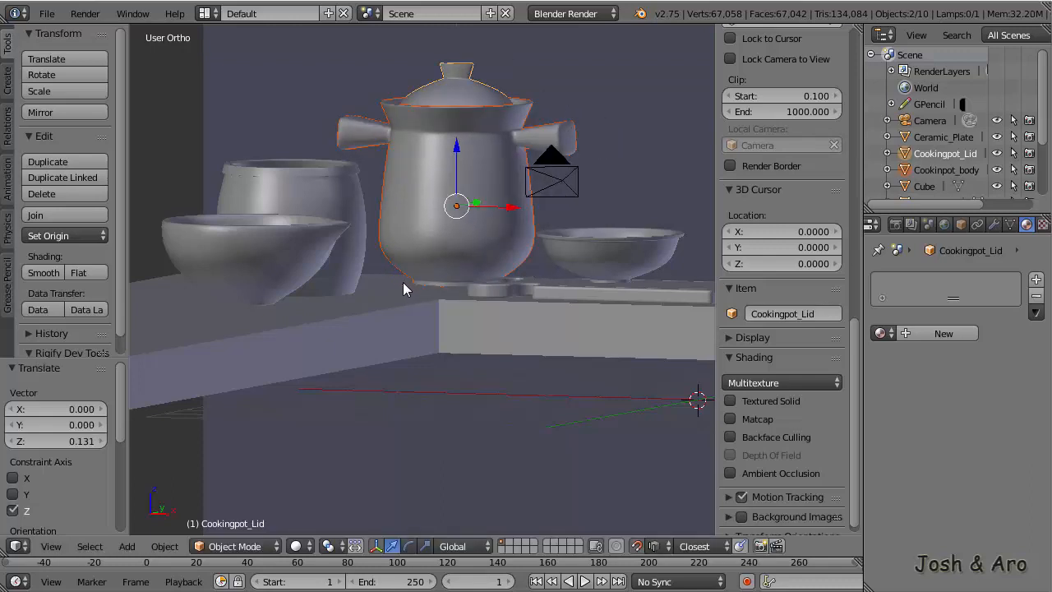
Snap both bowls onto the counter along Z, raising Metal_Bowl about 0.345 and Glass_Bowl about 0.002
middle_click_drag(401, 282, 470, 249, "shift")
right_click(414, 244)
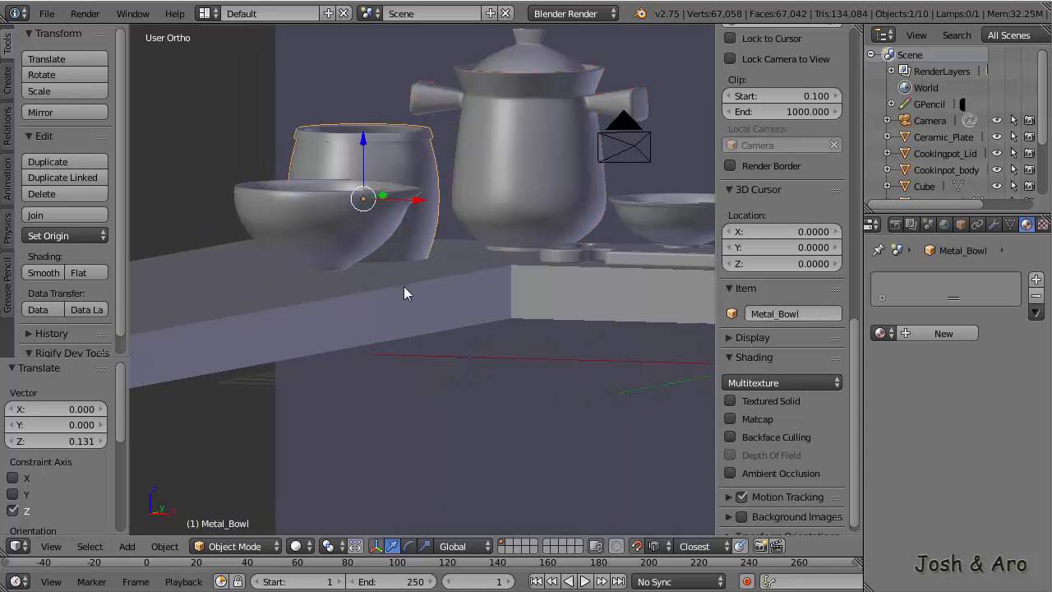
key("g")
key("z")
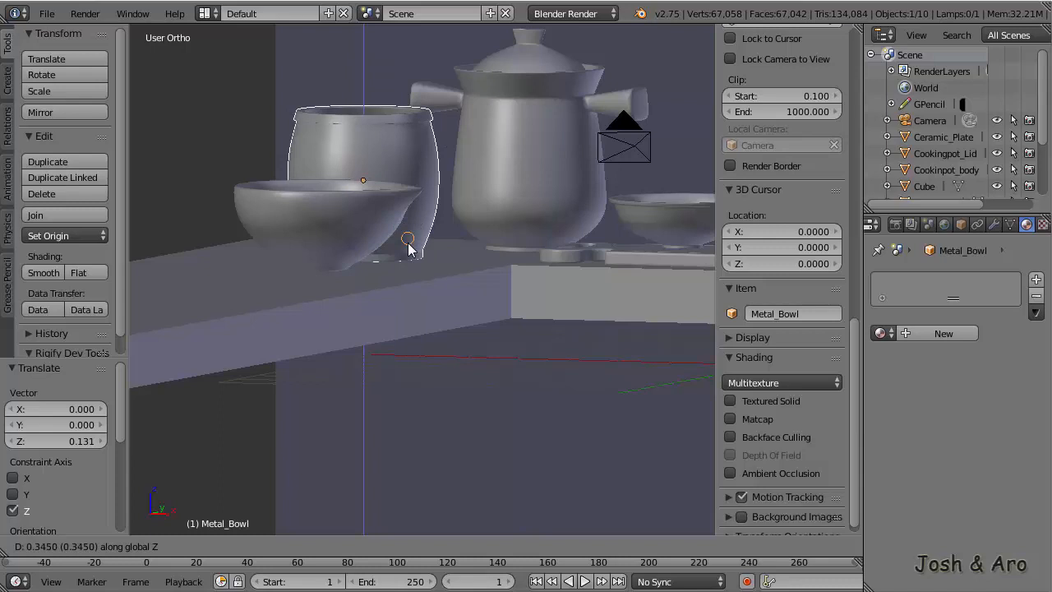
left_click(408, 249)
right_click(334, 247)
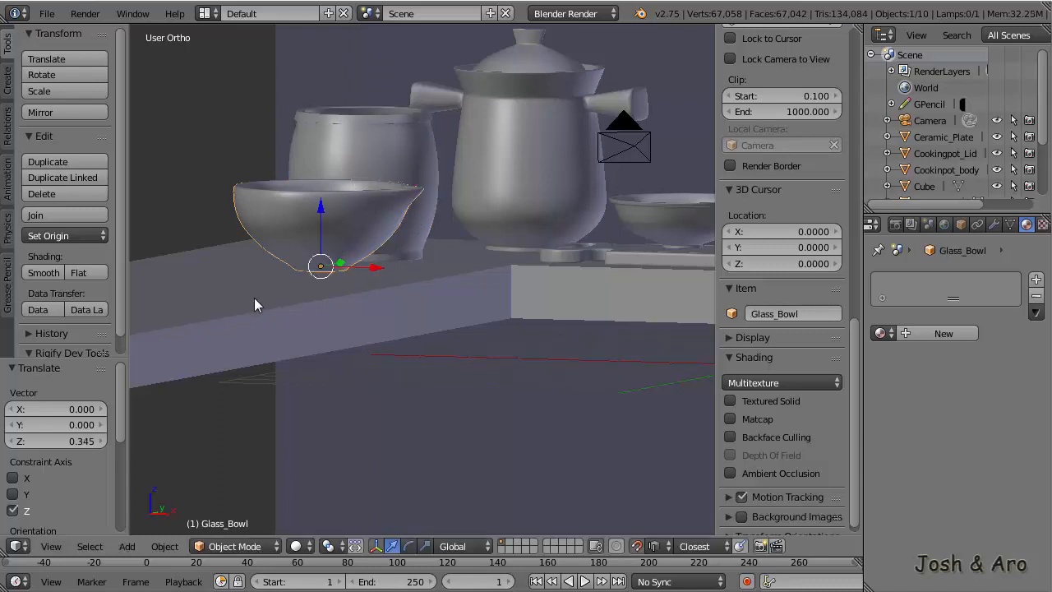
key("g")
key("z")
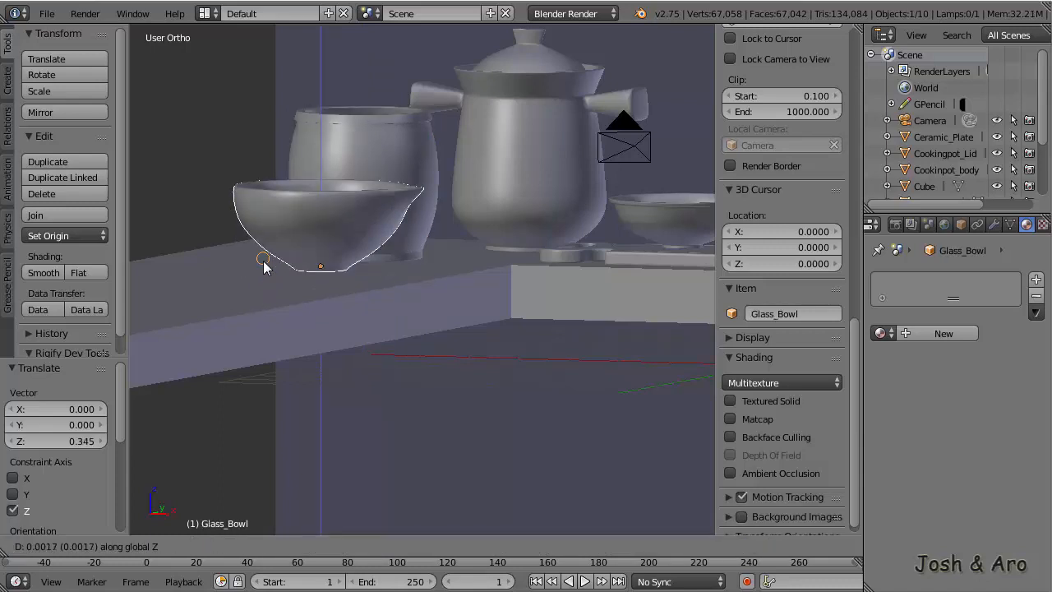
left_click(263, 266)
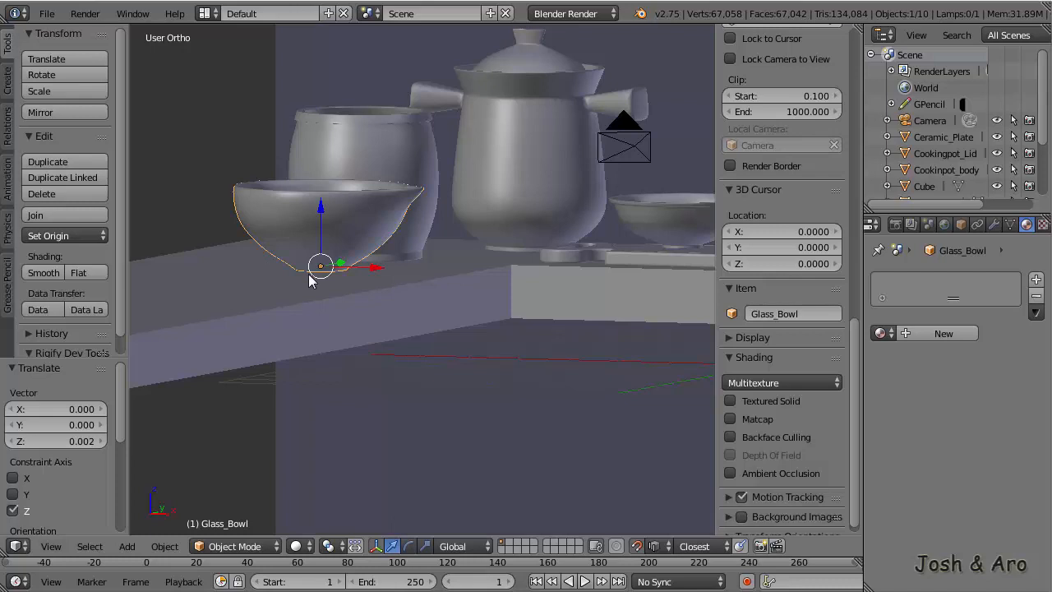
Return to the camera view and shift the camera about -0.386 in X, -0.248 in Y and -0.009 in Z
key("KP_0")
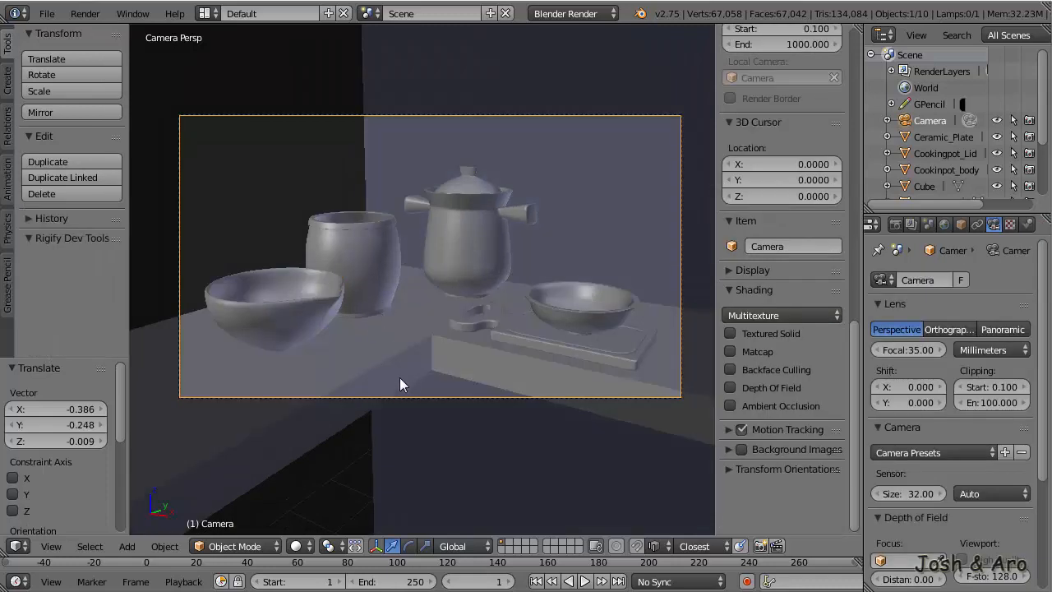
mouse_move(418, 360)
left_mouse_down()
mouse_move(467, 367)
mouse_move(473, 384)
mouse_move(415, 396)
mouse_move(402, 370)
mouse_move(424, 358)
mouse_move(447, 375)
left_mouse_up()
mouse_move(424, 360)
right_mouse_down()
mouse_move(446, 360)
mouse_move(482, 387)
mouse_move(430, 399)
mouse_move(411, 369)
mouse_move(421, 362)
right_mouse_up()
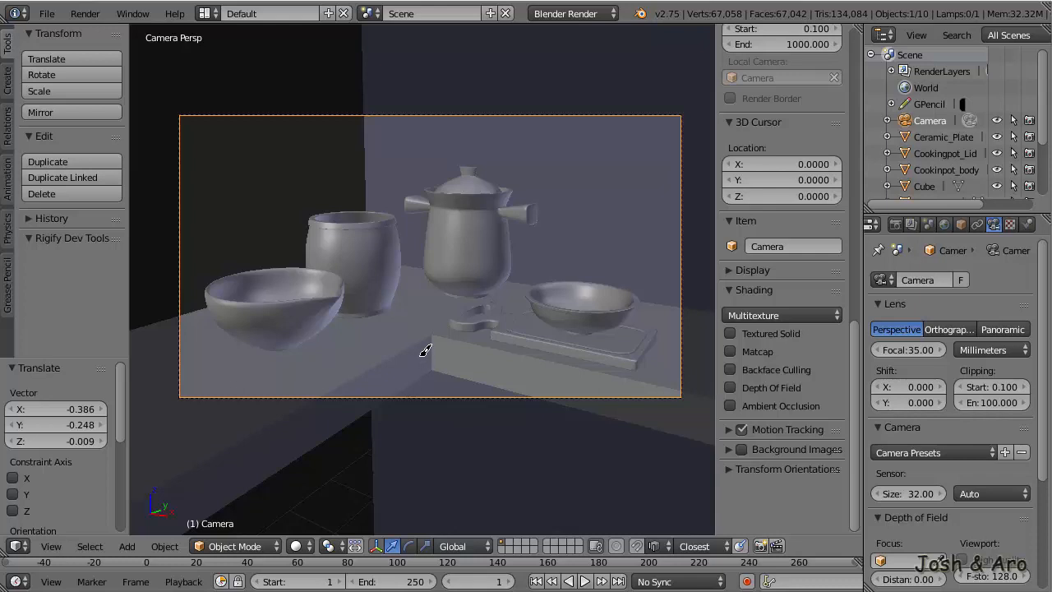
Select the lower inner edges along both arms of the L-shaped counter Cube.001 in Edit Mode
right_click(436, 351)
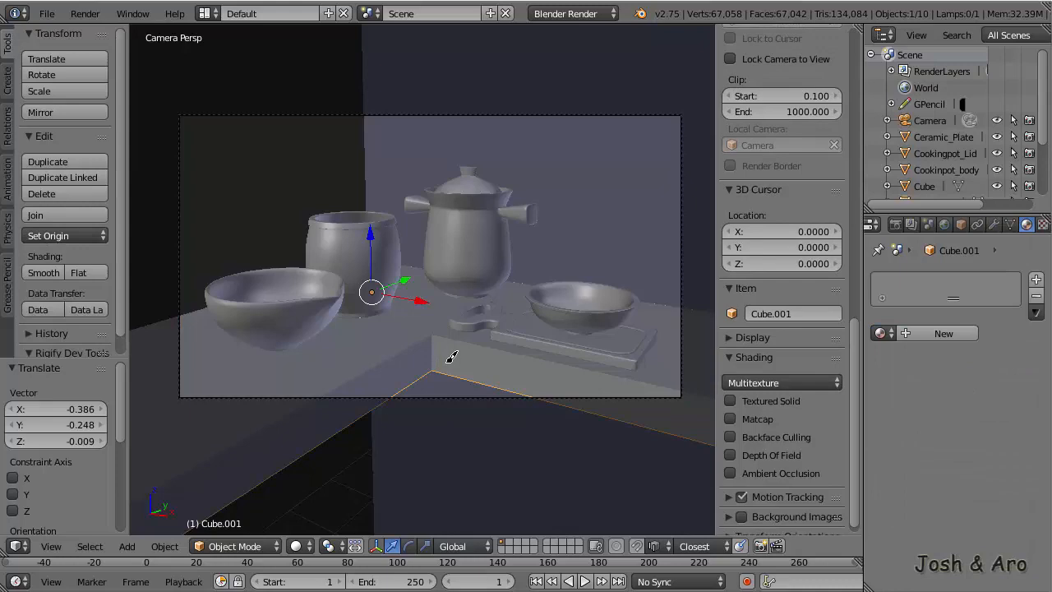
key("Tab")
key("KP_5")
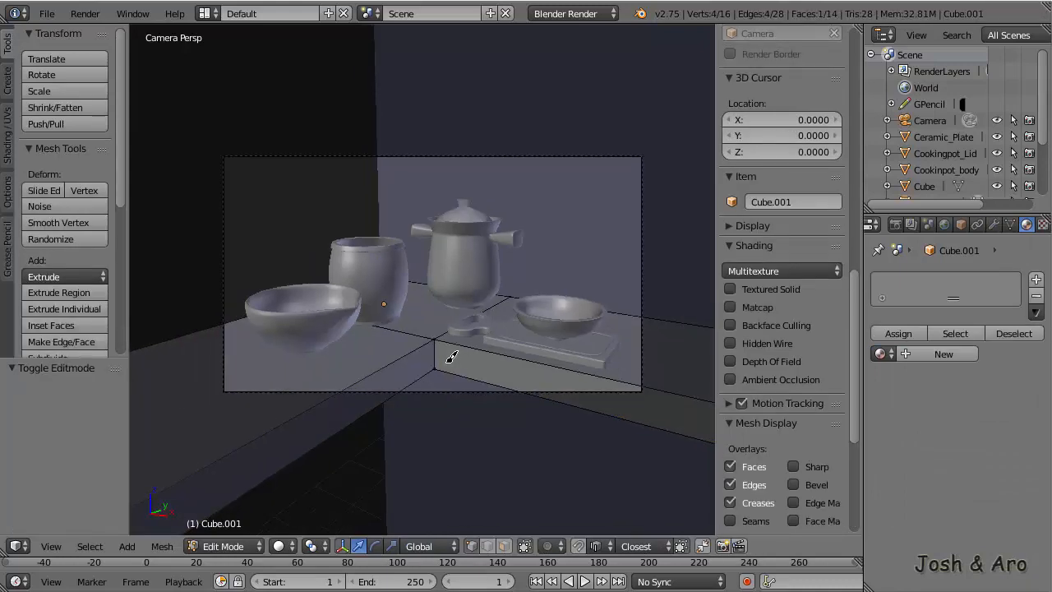
key("a")
middle_click_drag(423, 385, 415, 349)
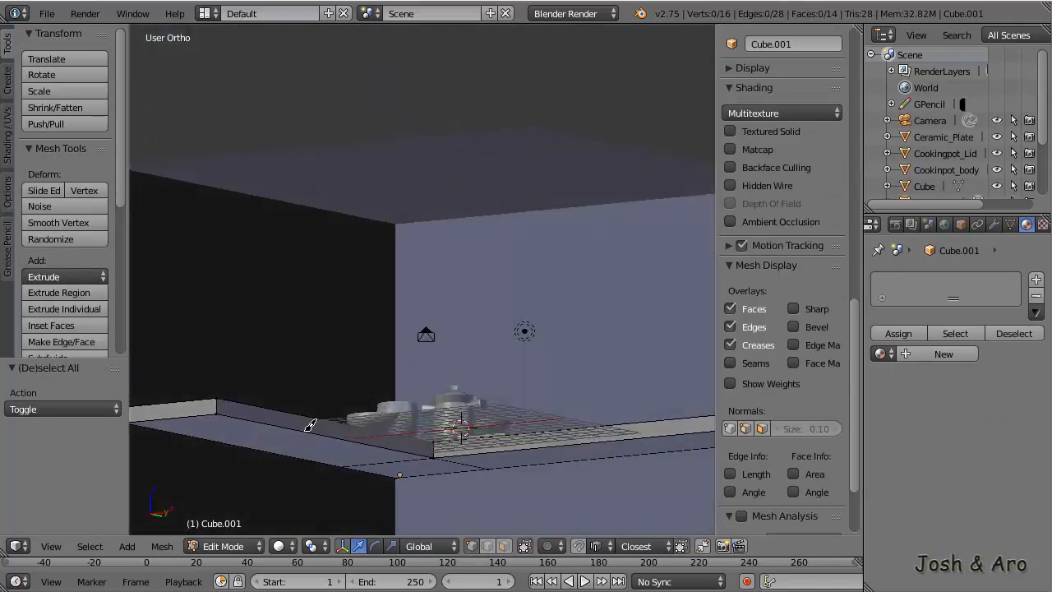
right_click(305, 430)
right_click(518, 451)
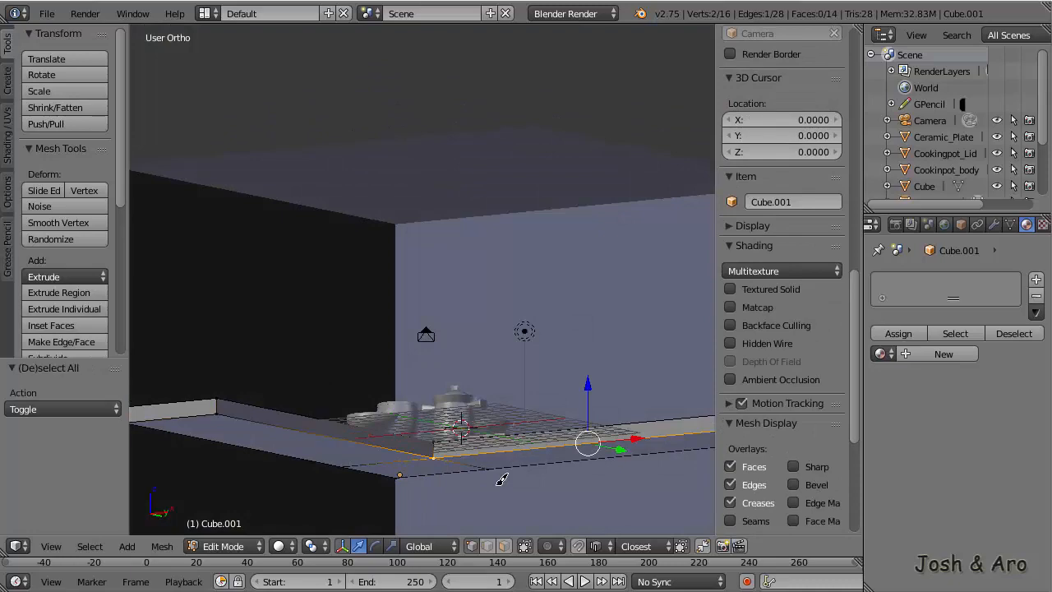
middle_click_drag(502, 479, 502, 509)
middle_click_drag(478, 465, 272, 442)
right_click(217, 477, "shift")
middle_click_drag(404, 471, 404, 465)
Duplicate the selected counter edges in place and separate them into a new object, returning to Object Mode
key("shift+d")
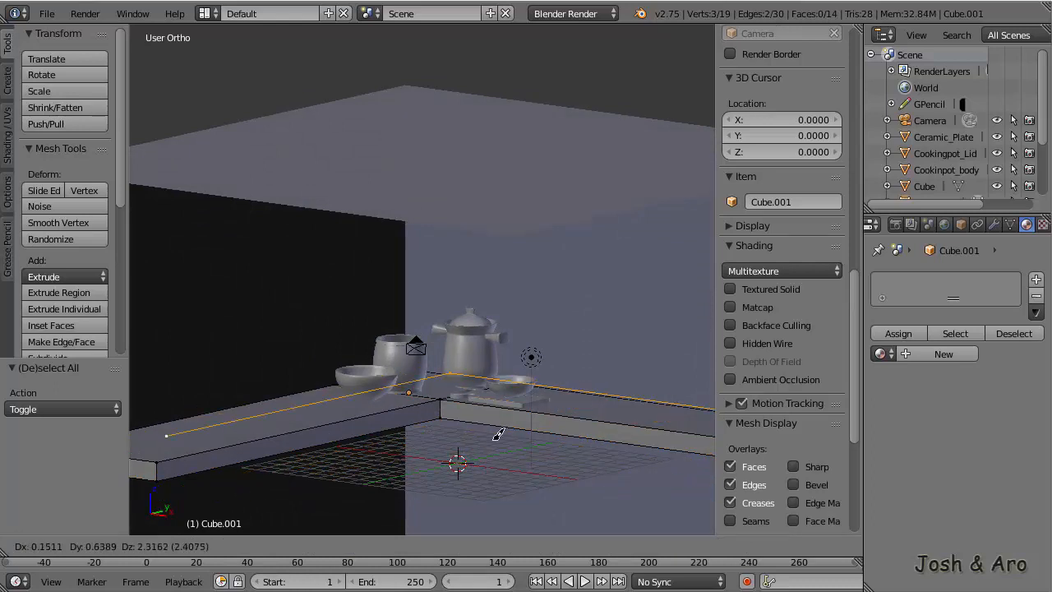
right_click(482, 467)
key("p")
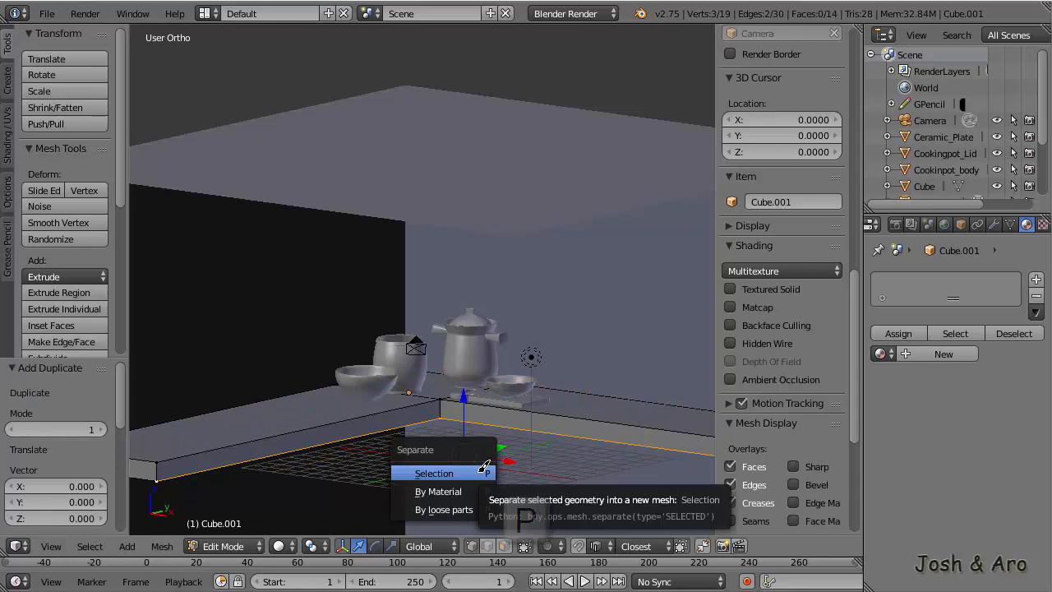
left_click(484, 467)
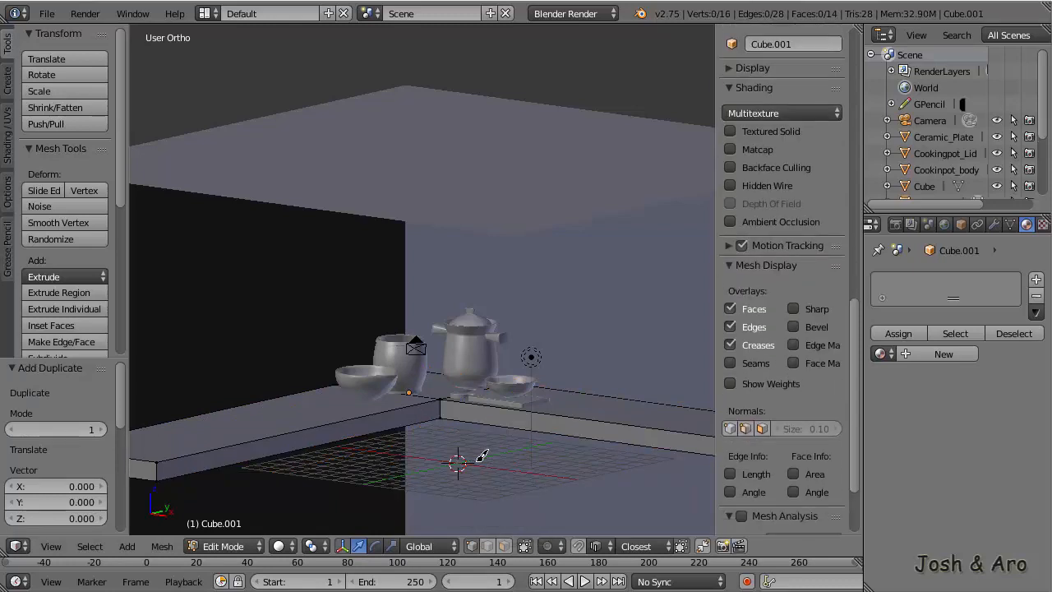
key("Tab")
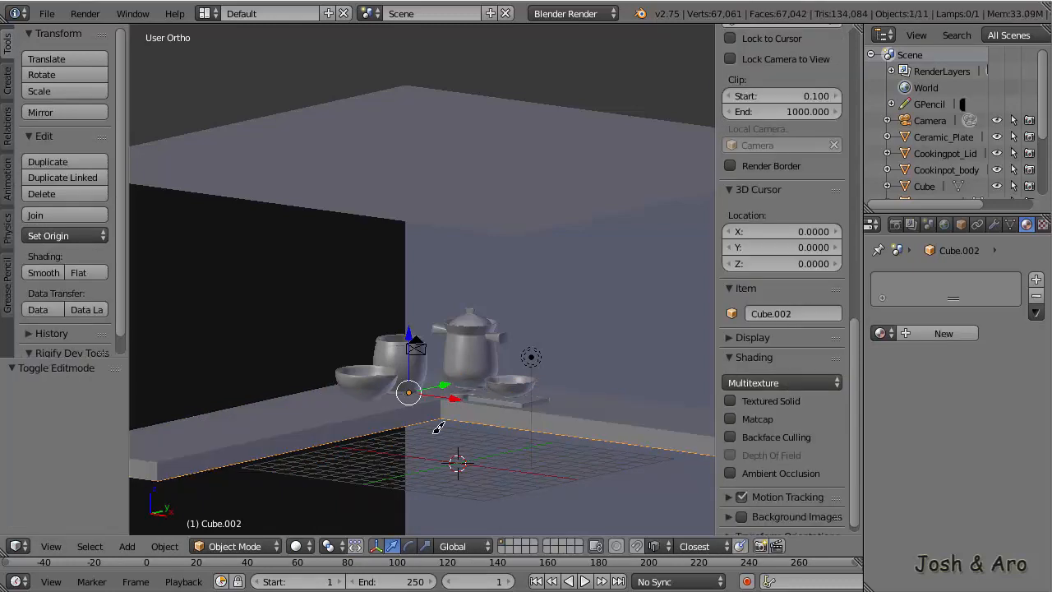
Set the separated edge object back under the counter by moving it -1.000 in X and 1.000 in Y in grid increments
right_click(435, 424)
key("g")
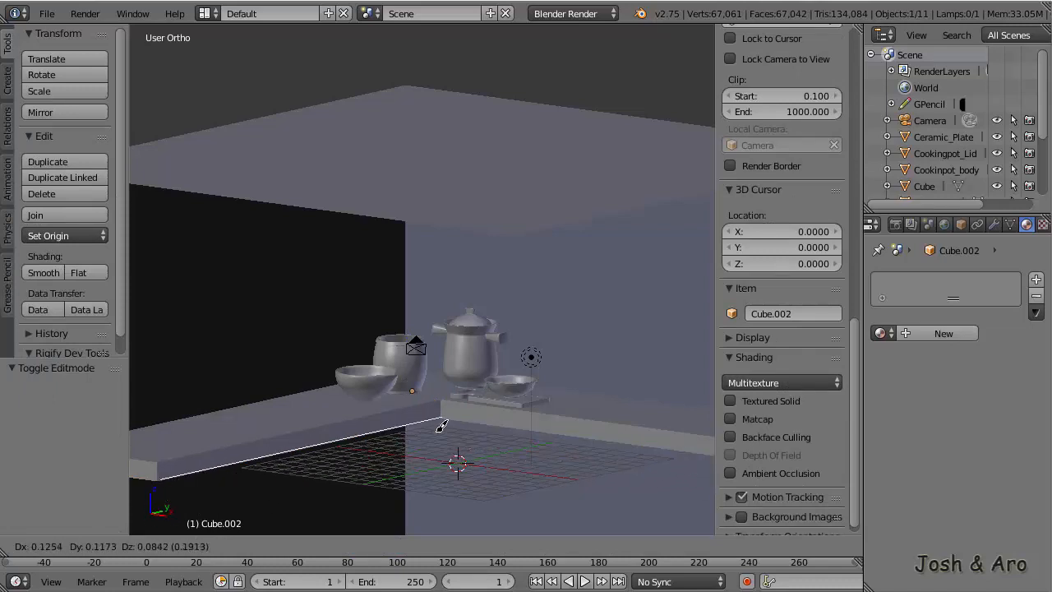
right_click(441, 427)
key("KP_7")
key("z")
scroll(452, 288, "up", 6)
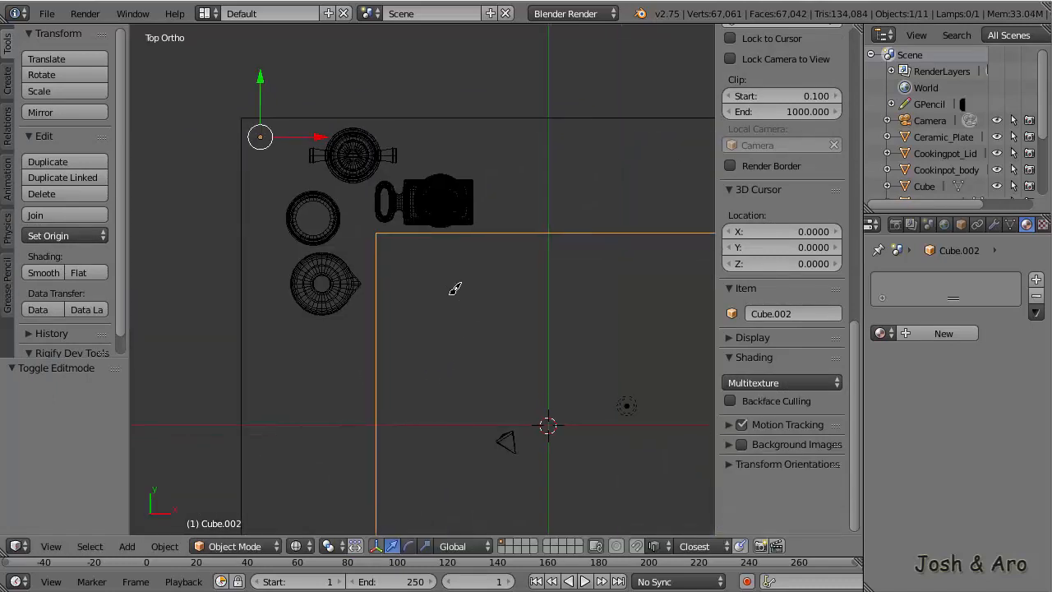
key("ctrl+z")
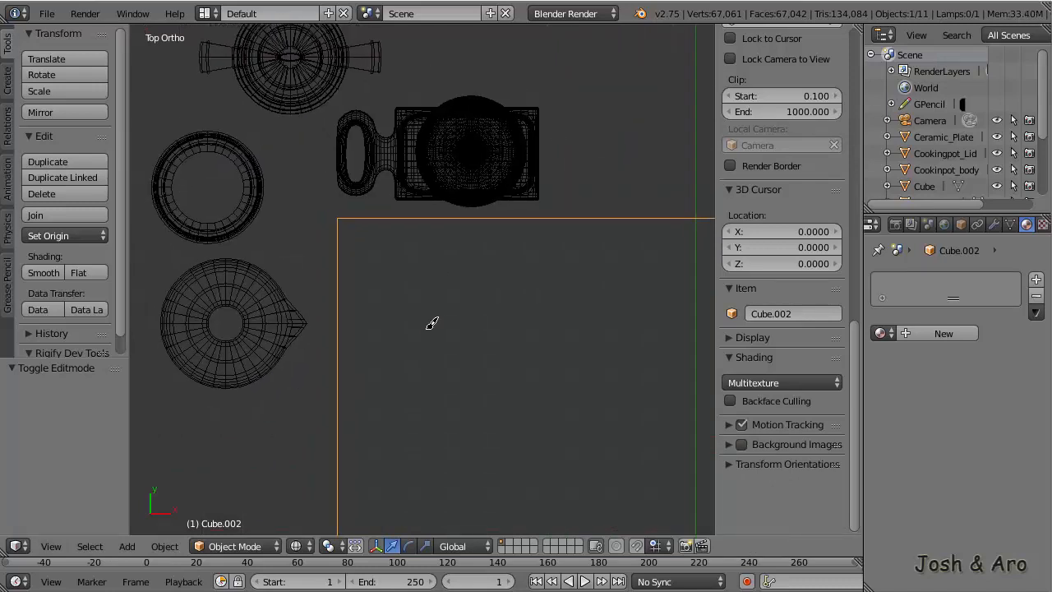
key("g")
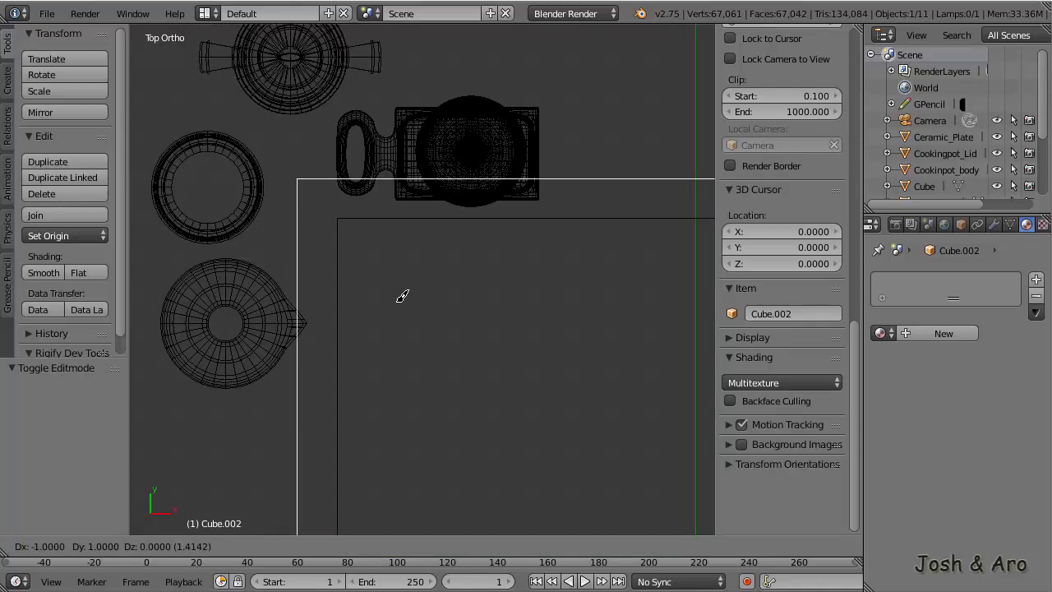
left_click(401, 298)
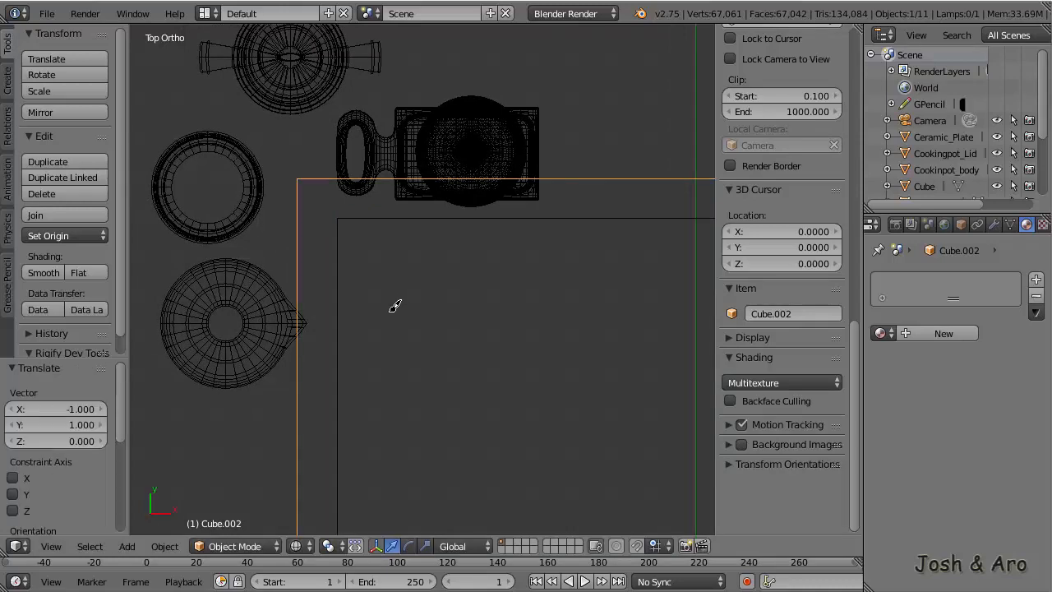
Extrude all edges of Cube.002 down 4.717 along Z to form the cabinet fronts below the counter
middle_click_drag(394, 306, 441, 337)
key("Tab")
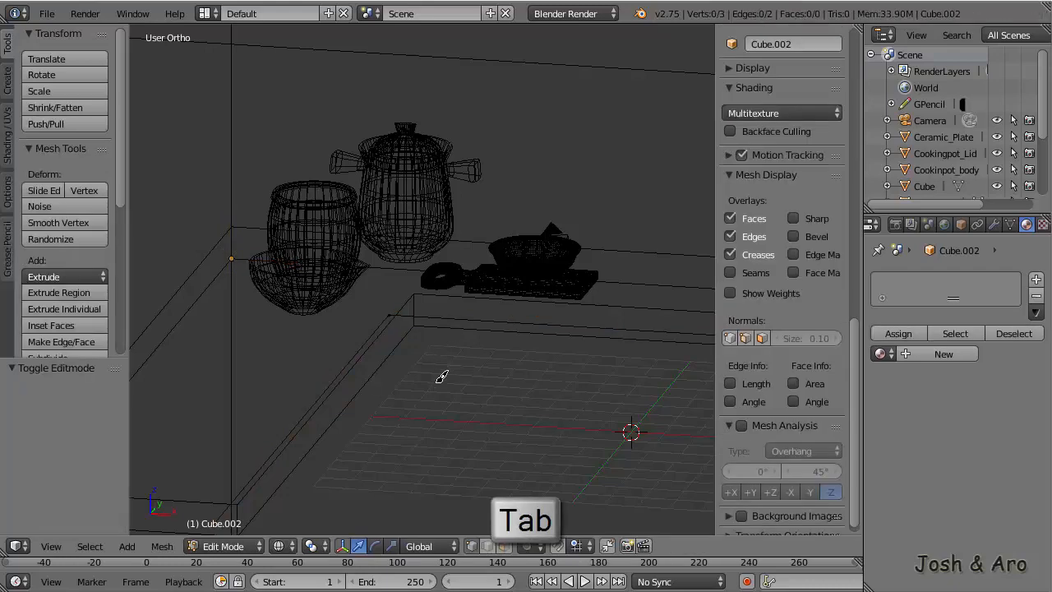
middle_click_drag(442, 377, 445, 314)
key("a")
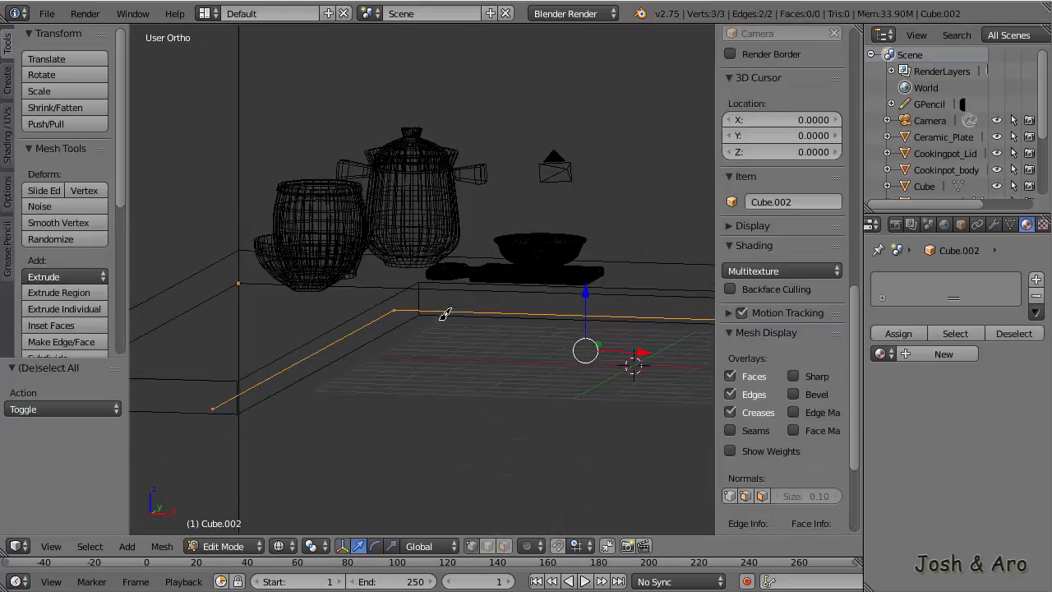
key("e")
right_click(462, 344)
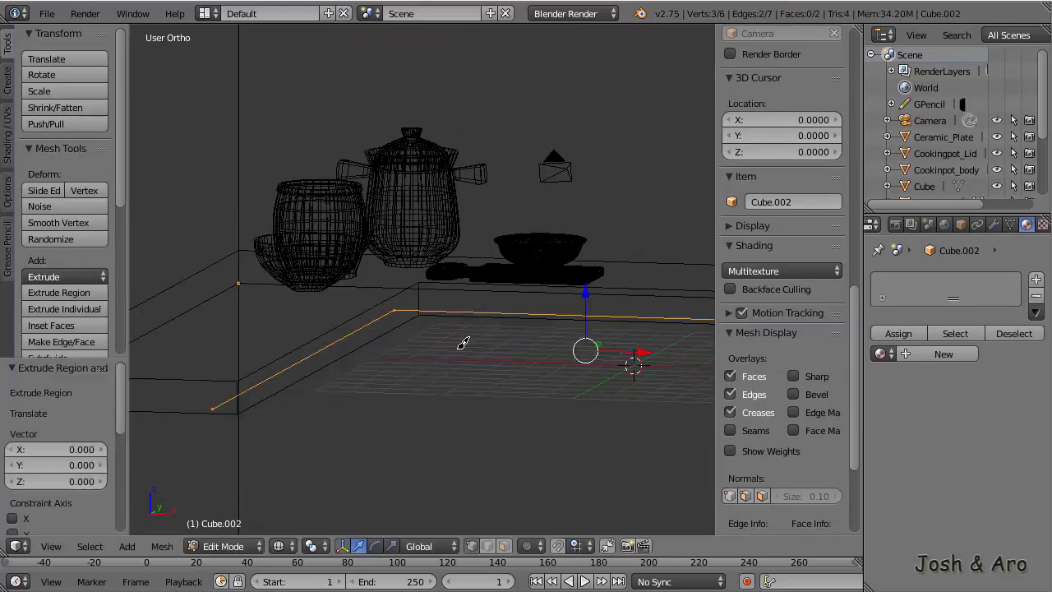
key("g")
key("z")
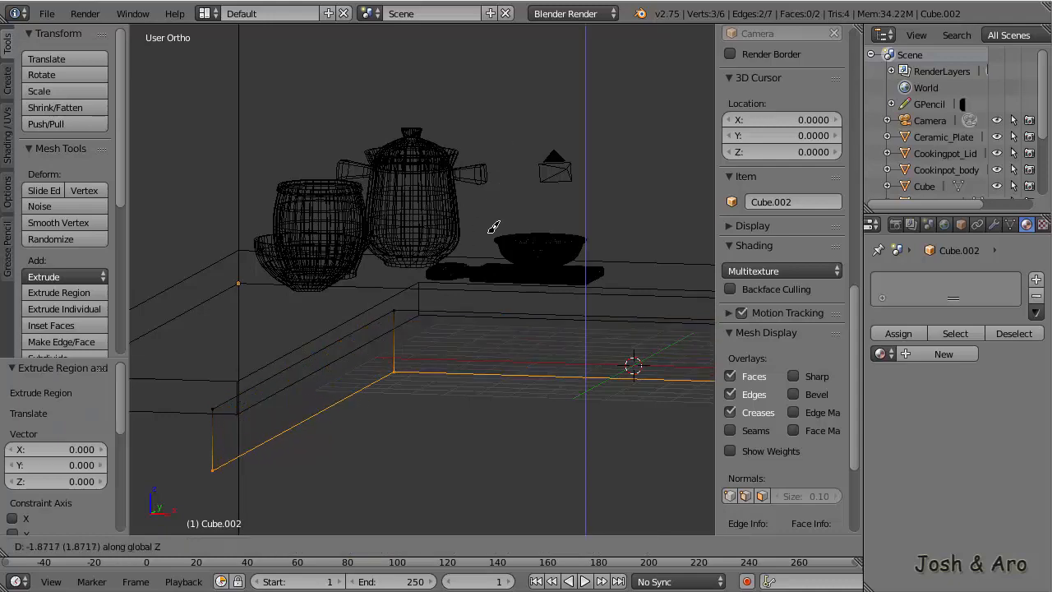
left_click(492, 309)
key("z")
middle_click_drag(504, 364, 465, 334)
key("KP_0")
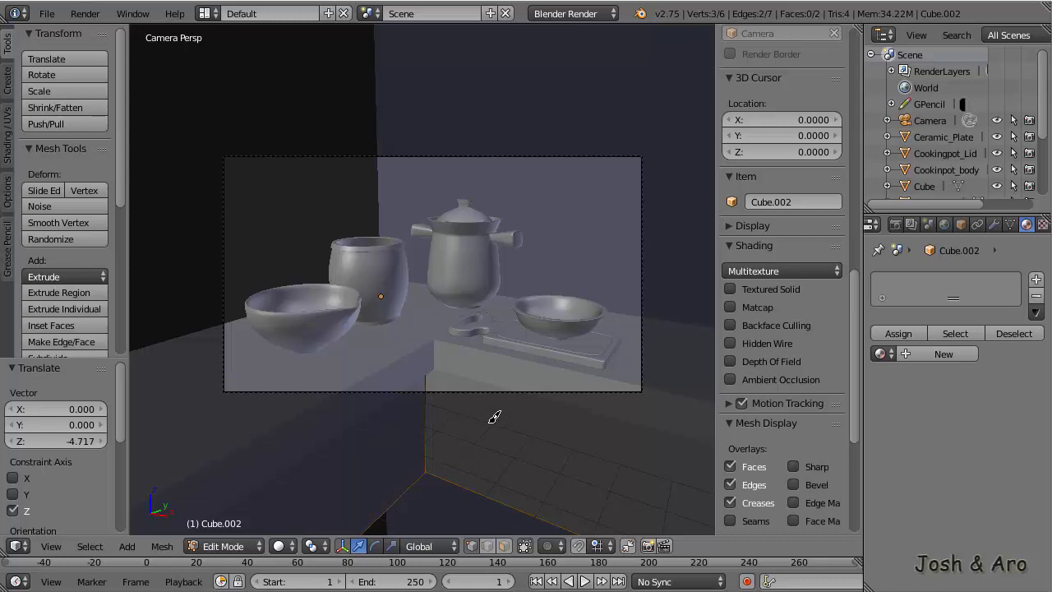
key("Tab")
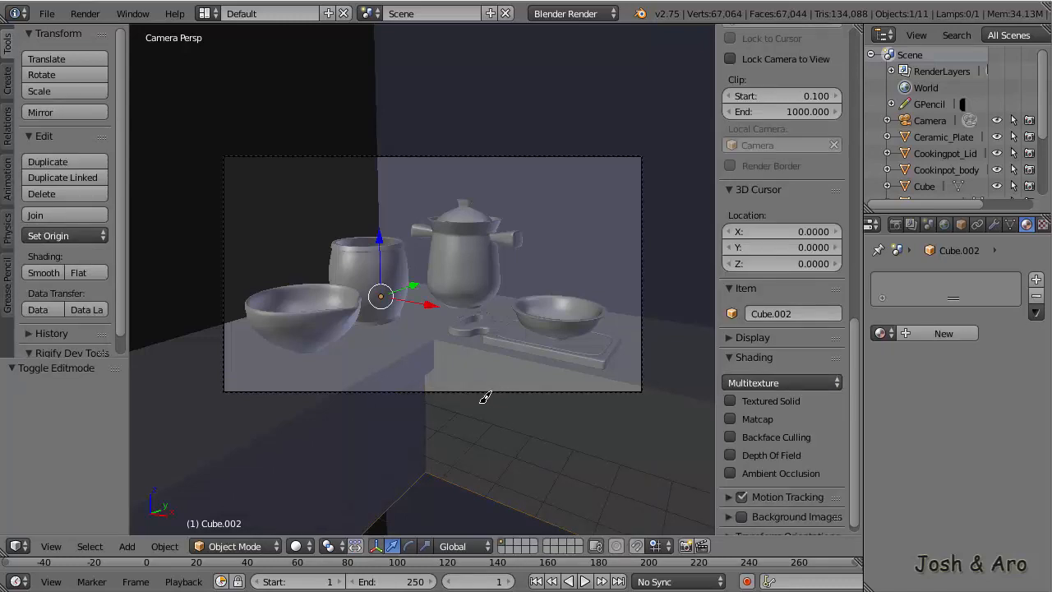
mouse_move(457, 382)
left_mouse_down()
mouse_move(415, 380)
mouse_move(468, 371)
mouse_move(451, 381)
left_mouse_up()
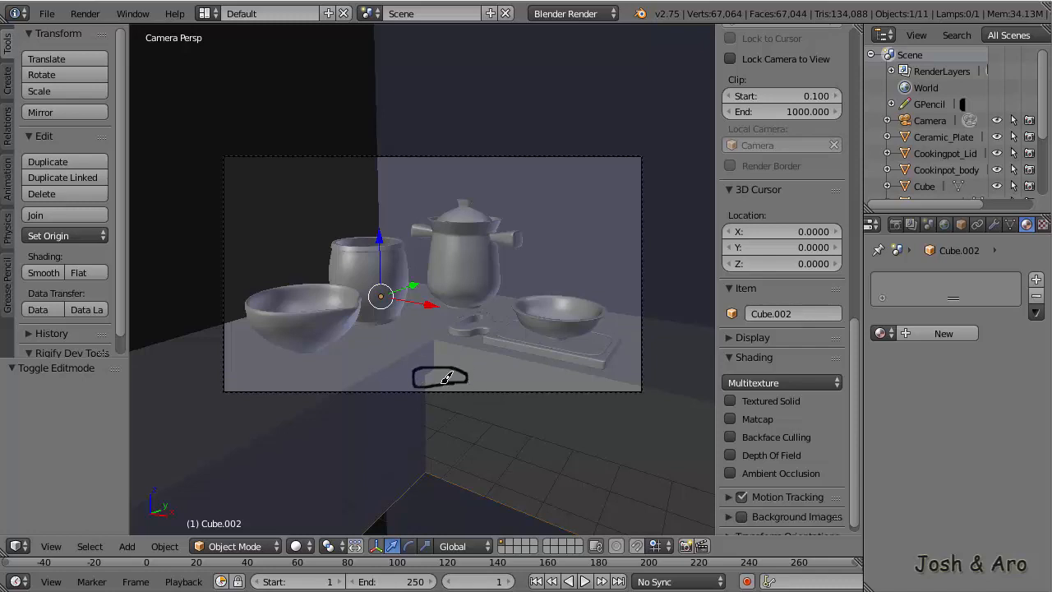
key("ctrl+z")
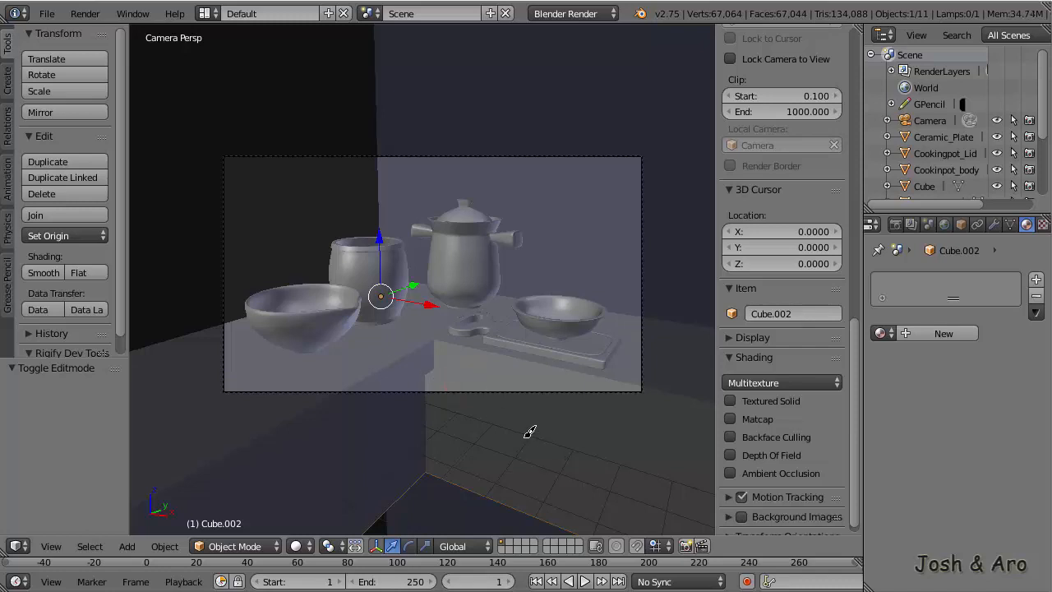
scroll(566, 300, "up", 2)
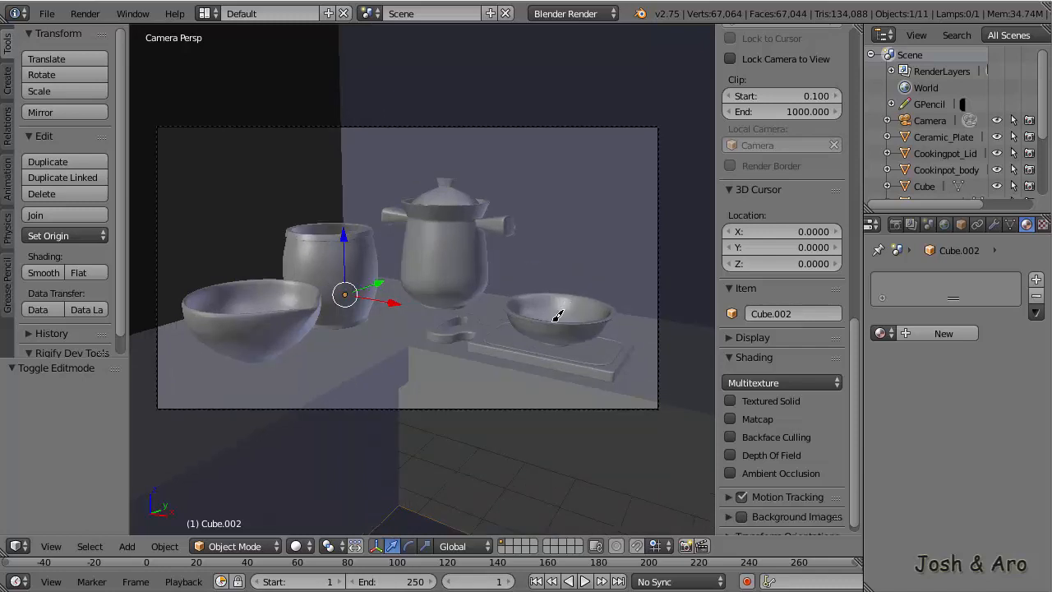
Duplicate Ceramic_Plate and raise the copy about 0.23 along Z, stacking it inside the original
right_click(558, 315)
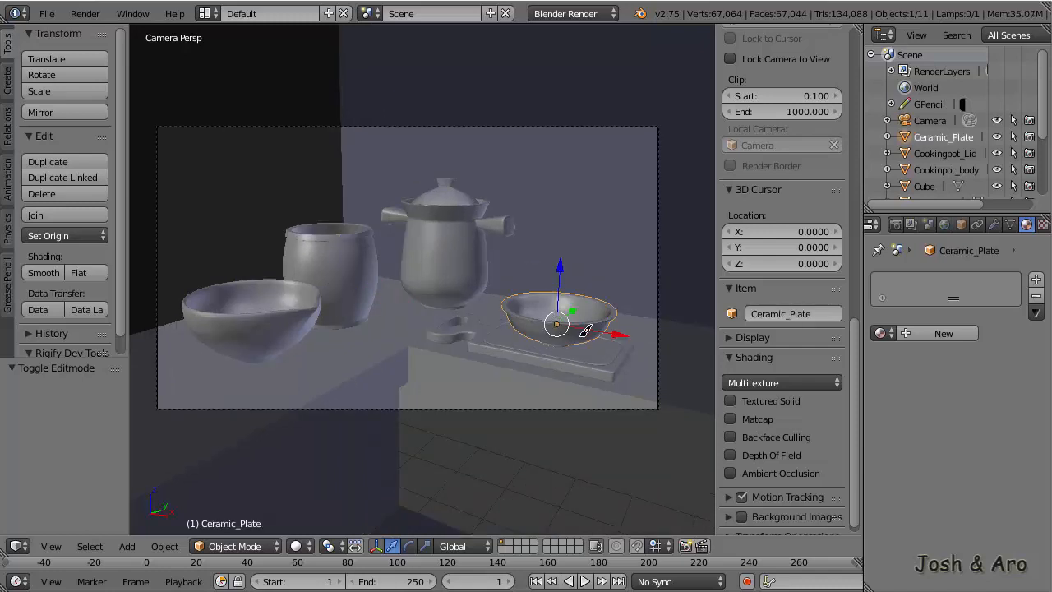
key("KP_1")
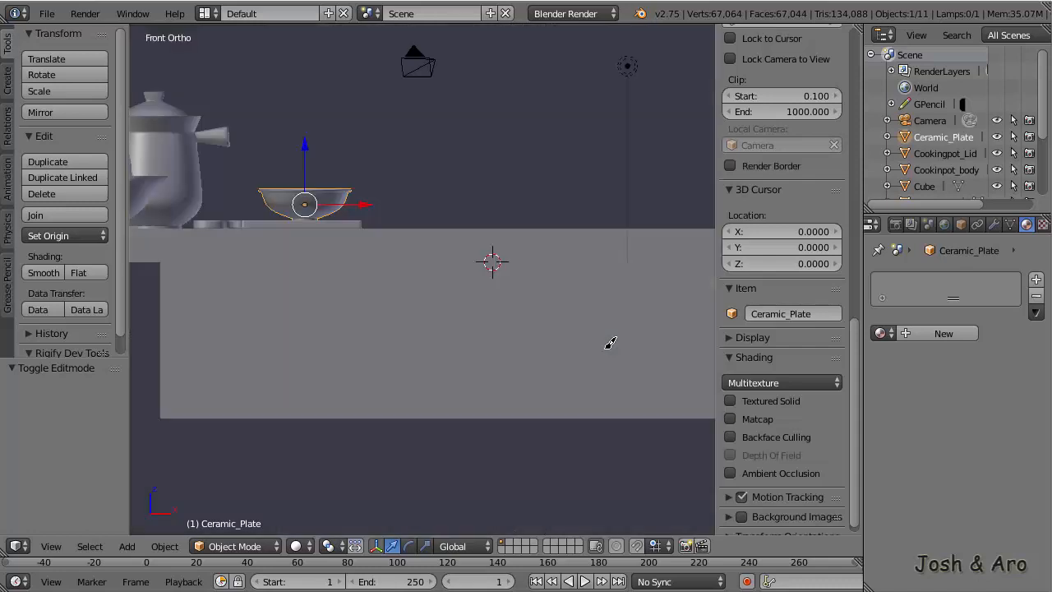
middle_click_drag(368, 210, 501, 282, "shift")
scroll(491, 274, "up", 5)
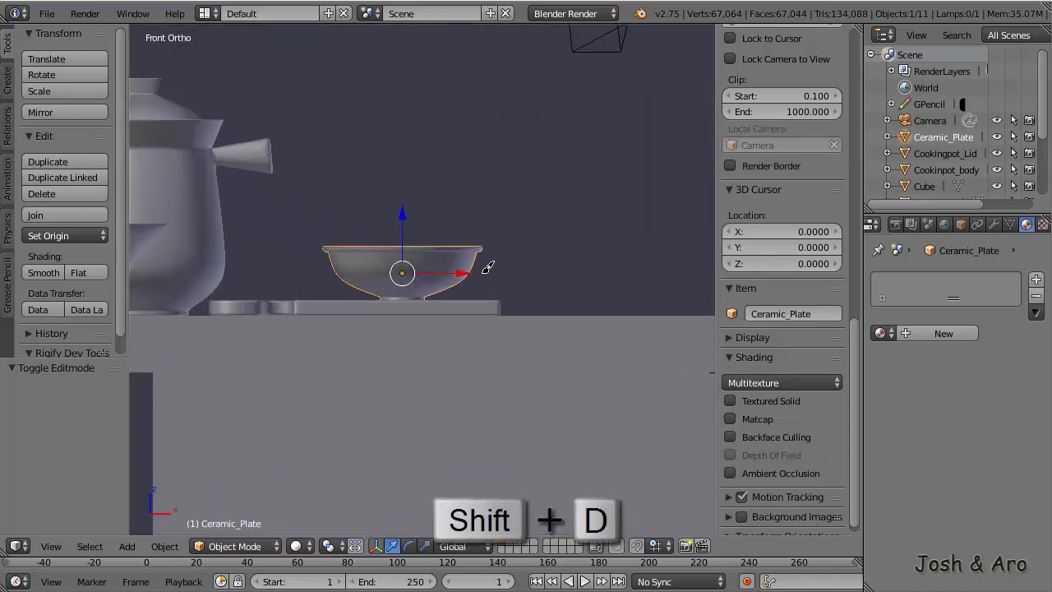
scroll(448, 263, "up", 3)
key("shift+d")
key("z")
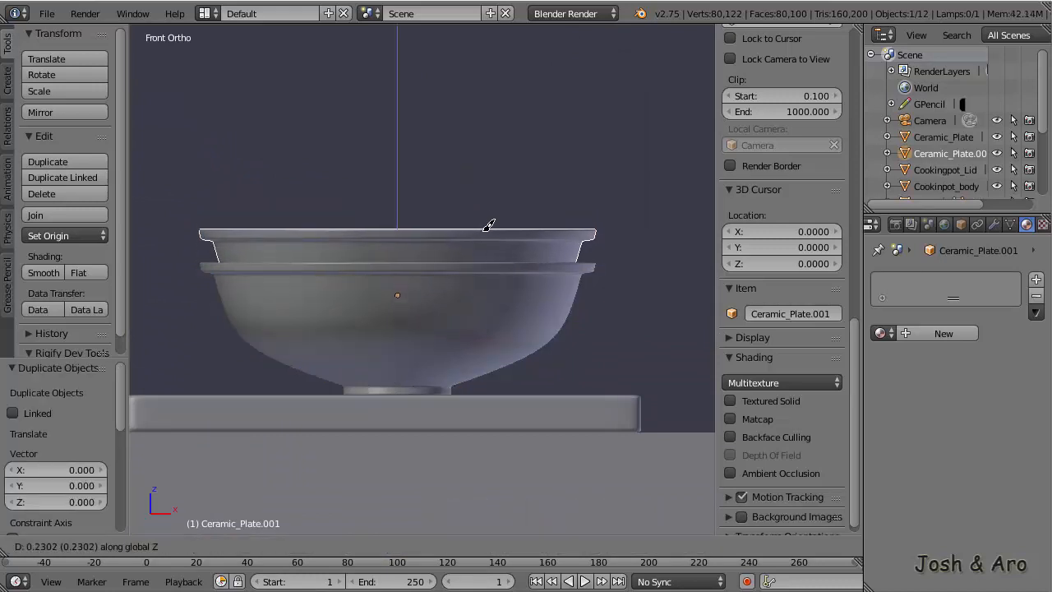
left_click(485, 229)
Duplicate the stacked plate again and raise the third plate 0.276 along Z
scroll(483, 234, "down", 1)
middle_click_drag(423, 285, 465, 354, "shift")
key("shift+d")
right_click(502, 304)
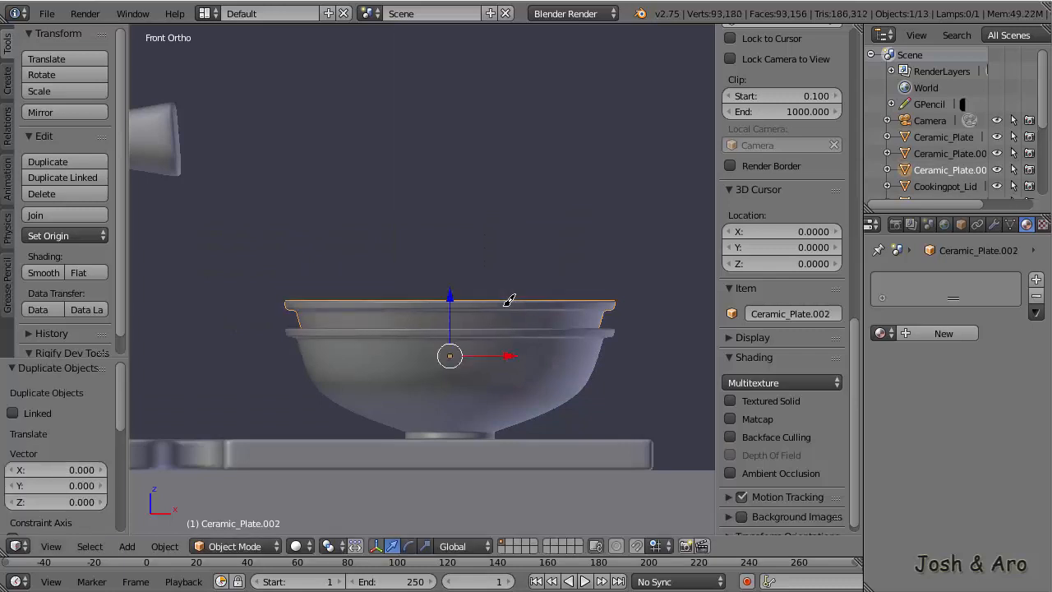
key("g")
key("z")
left_click(597, 261)
Tilt the topmost plate by -5.321° in the front view and -6.543° in the right view
key("r")
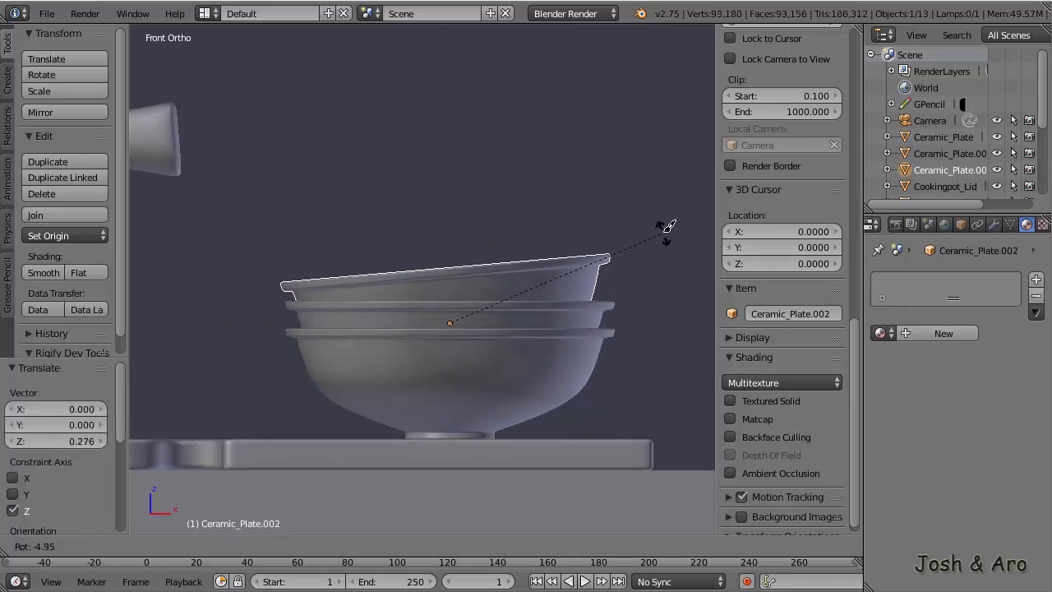
left_click(667, 229)
key("KP_3")
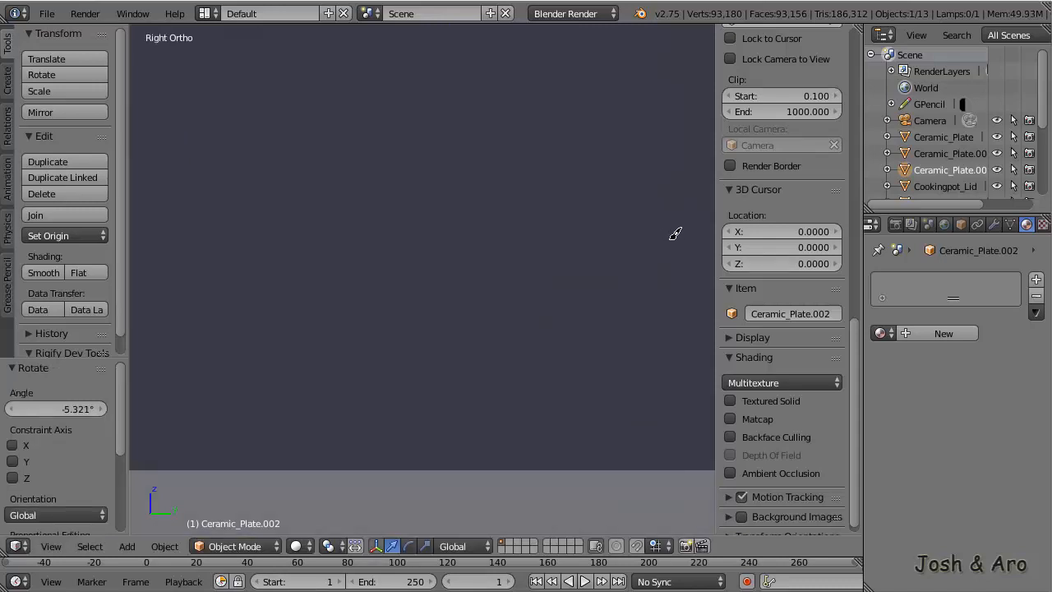
scroll(567, 245, "down", 12)
key("z")
middle_click_drag(617, 286, 488, 301, "shift")
scroll(493, 296, "up", 4)
key("z")
middle_click_drag(699, 253, 395, 287, "shift")
scroll(542, 313, "up", 8)
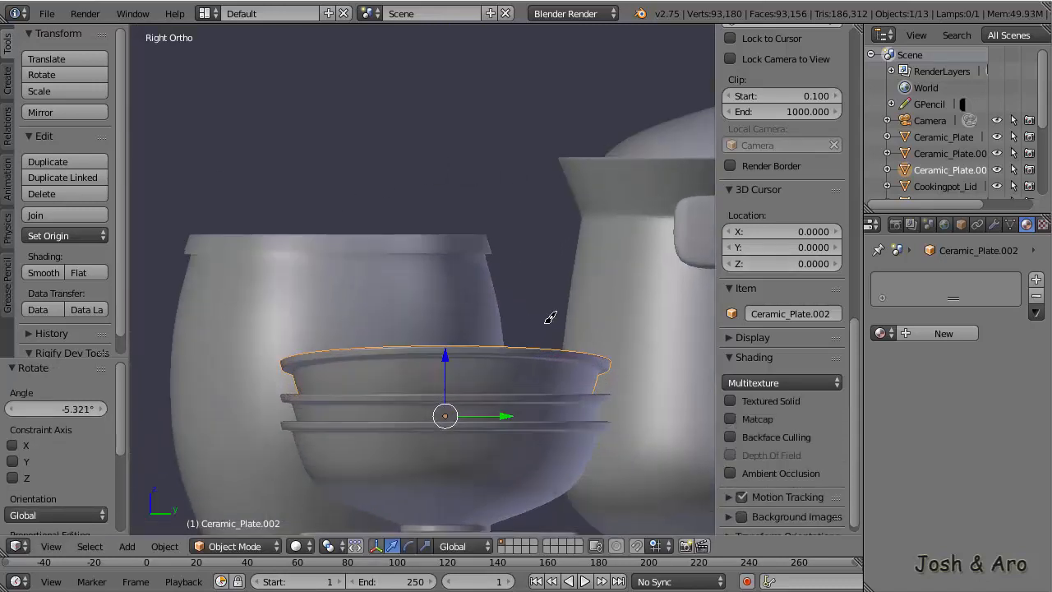
key("r")
left_click(636, 297)
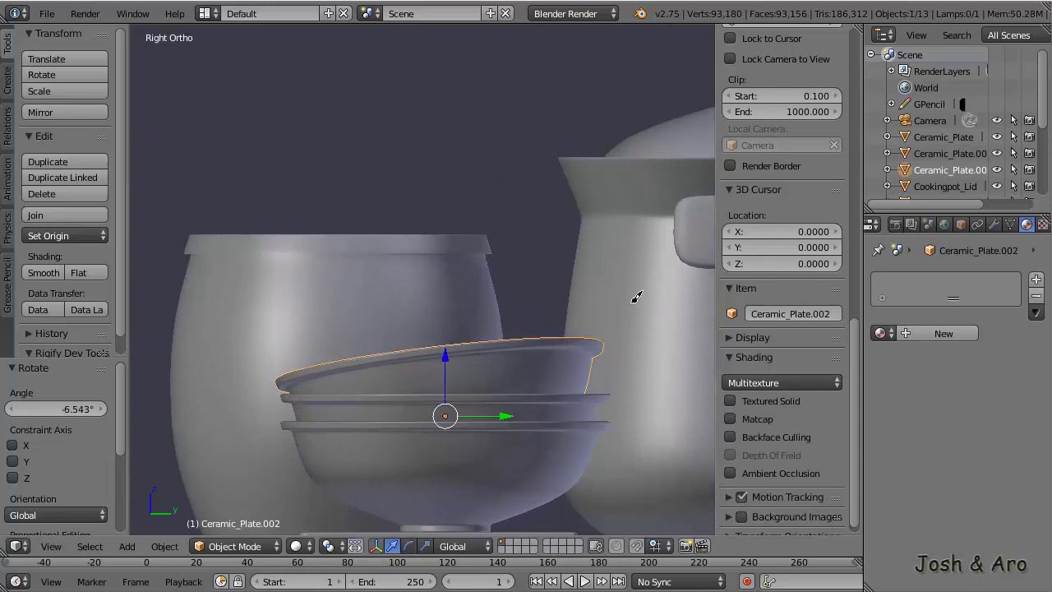
Select the cooking pot lid in a front wireframe view and set its origin to its geometry
middle_click_drag(636, 298, 493, 254)
right_click(495, 241)
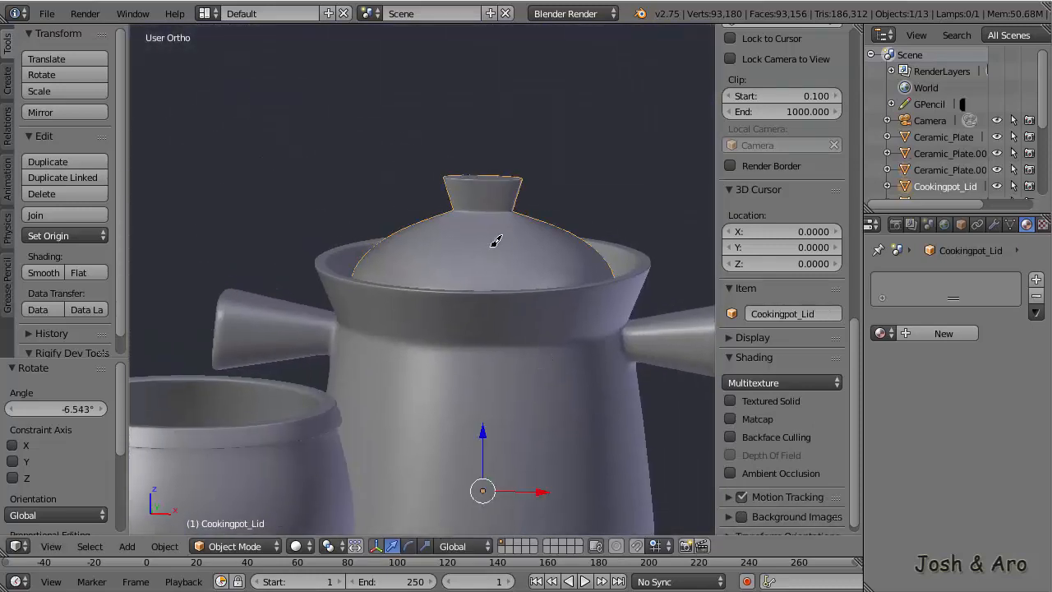
key("KP_1")
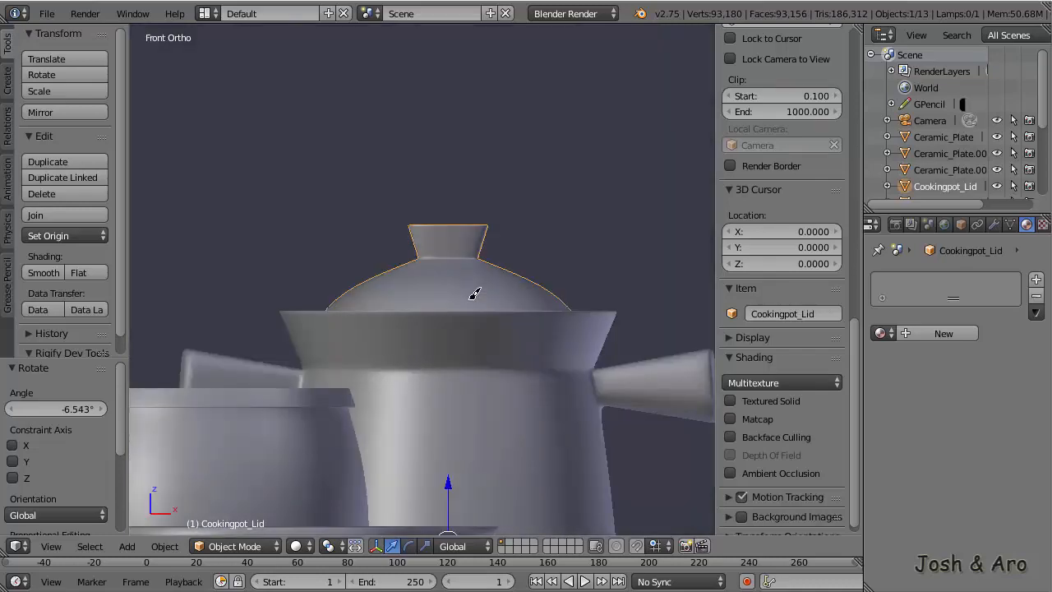
key("z")
scroll(504, 279, "up", 3)
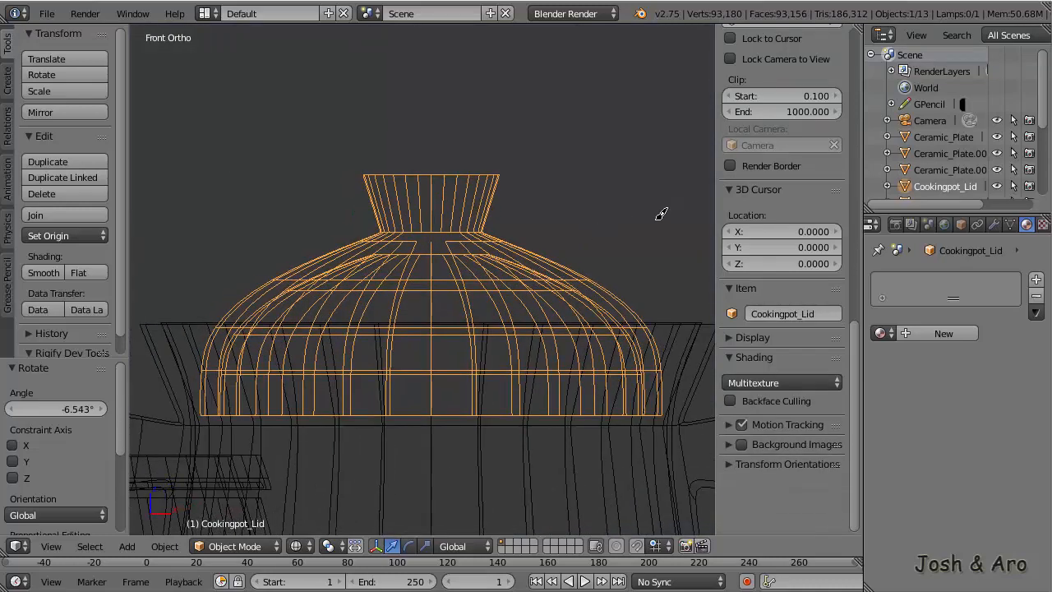
key("r")
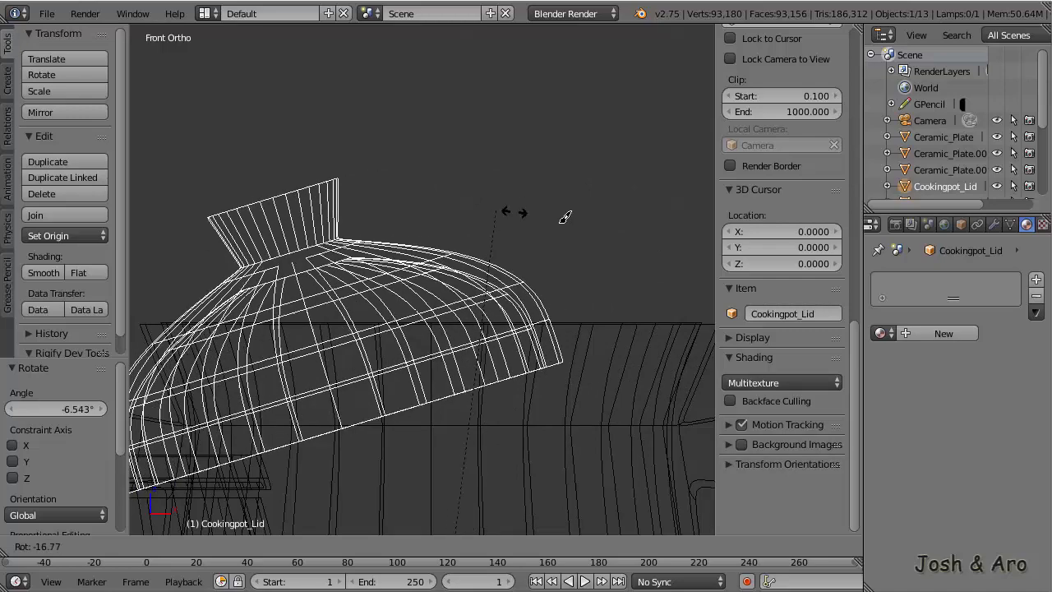
key("Escape")
scroll(592, 222, "down", 5)
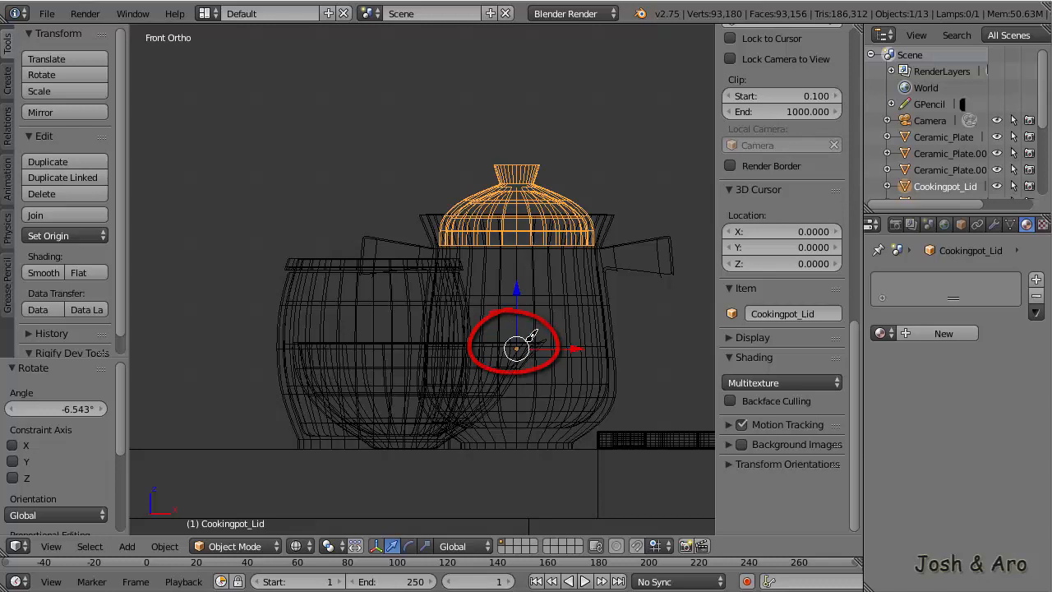
middle_click_drag(556, 305, 548, 313, "shift")
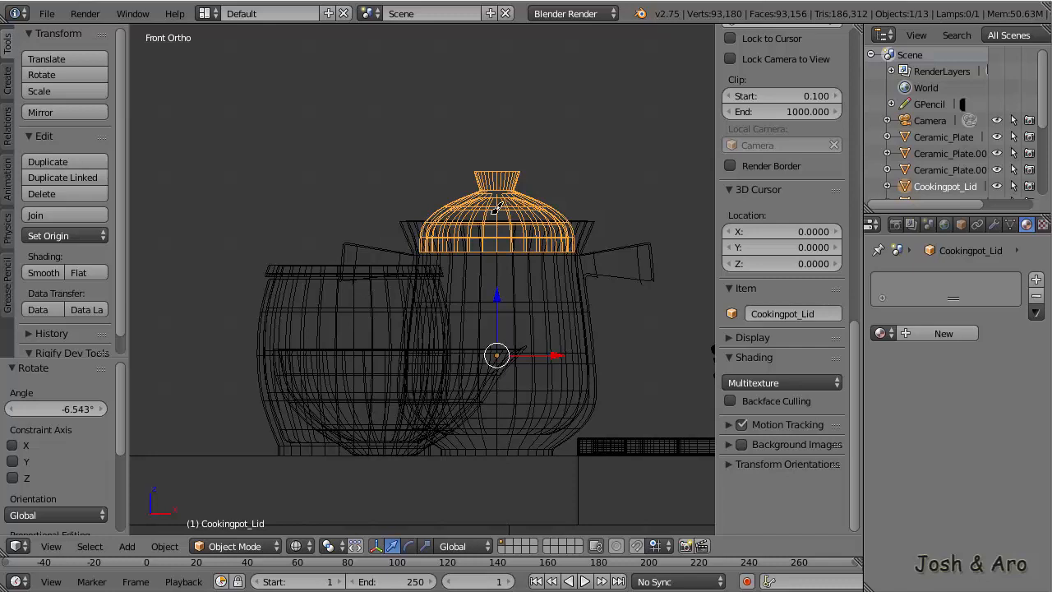
left_click(84, 235)
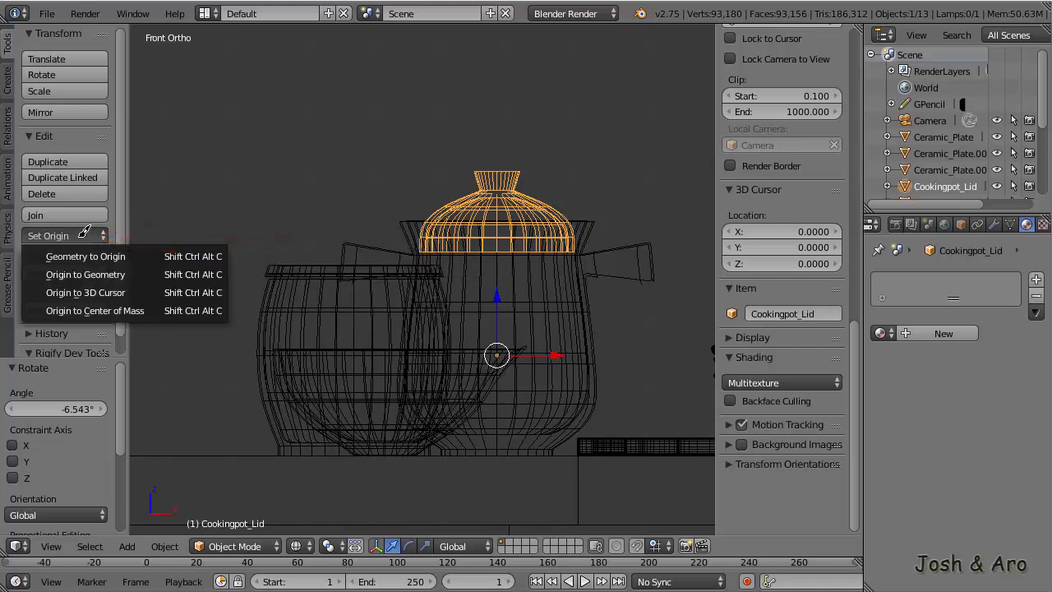
left_click(118, 271)
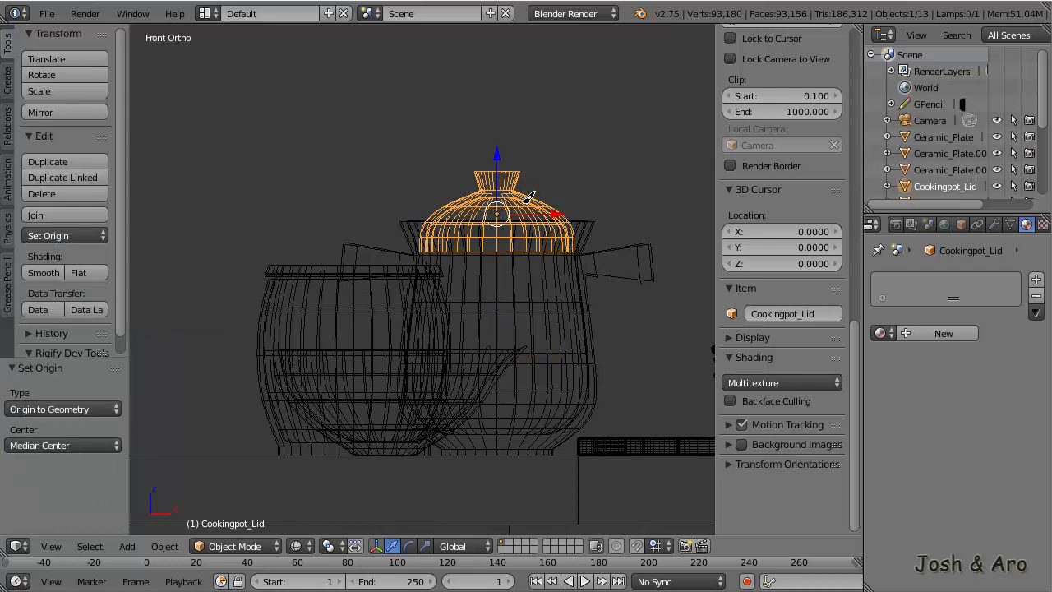
Tilt the cooking pot lid by about -8.4° in the front view and shift it slightly sideways on the pot rim
scroll(513, 213, "up", 4)
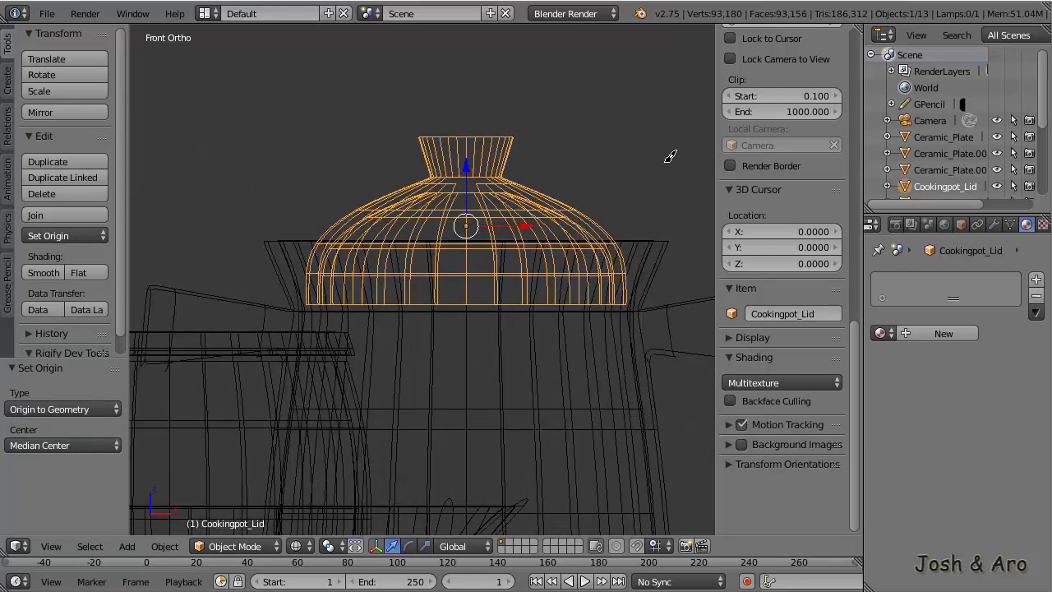
key("r")
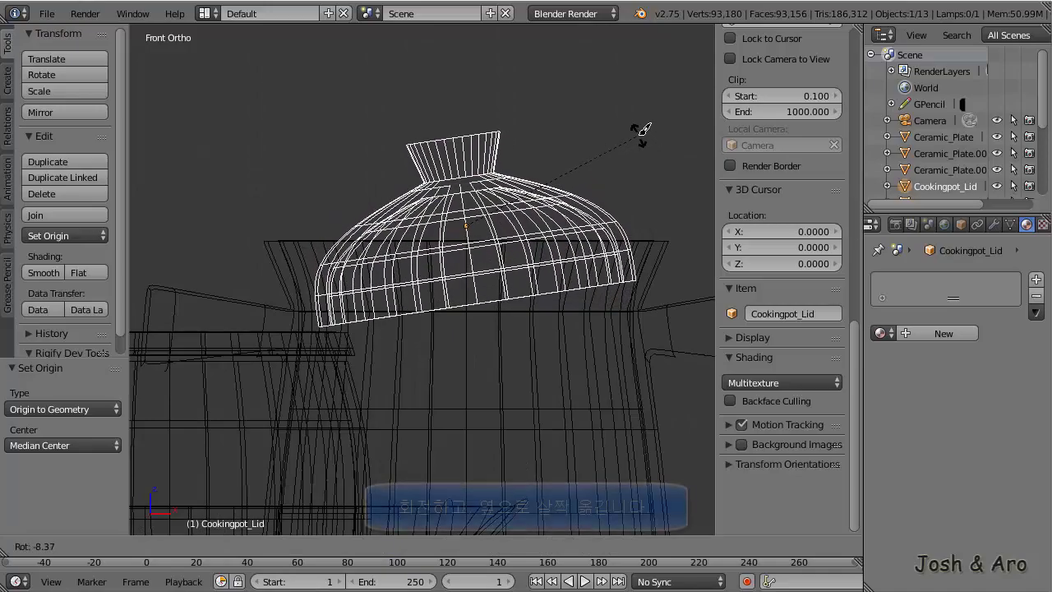
left_click(638, 136)
key("g")
left_click(604, 179)
Check the lid's seating from an angled view and nudge it by X -0.139, Y -0.038, Z 0.003
key("z")
middle_click_drag(565, 204, 545, 217)
key("z")
scroll(543, 219, "up", 3)
mouse_move(466, 241)
middle_mouse_down()
mouse_move(472, 272)
mouse_move(557, 221)
mouse_move(471, 246)
middle_mouse_up()
key("g")
left_click(510, 205)
key("z")
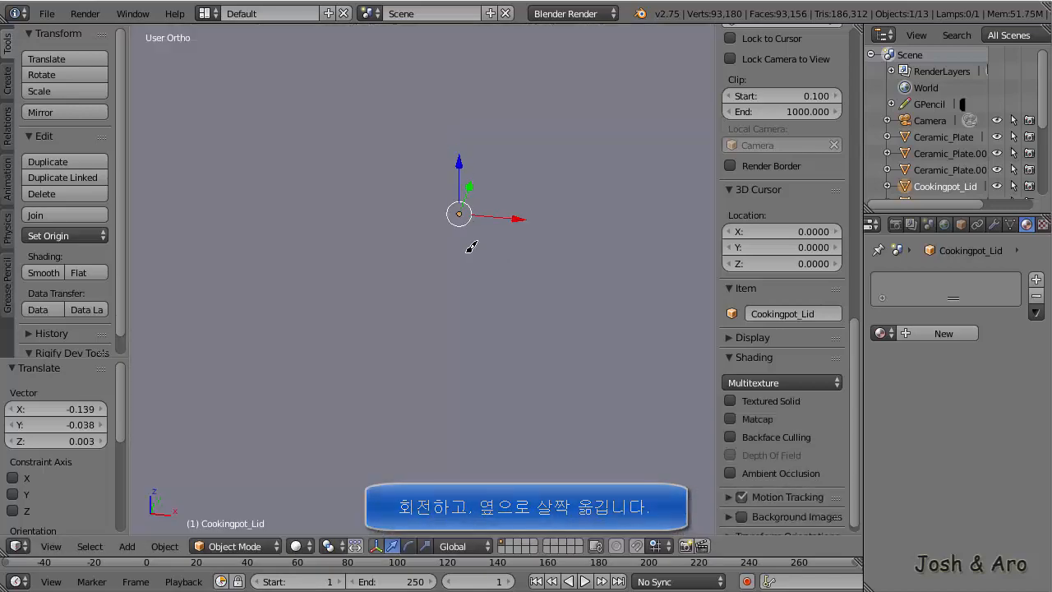
Deselect everything and examine the cookware arrangement through the camera and from around the whole room
key("KP_5")
scroll(444, 237, "down", 4)
key("a")
key("KP_0")
key("KP_5")
scroll(430, 308, "up", 2)
middle_click_drag(430, 308, 484, 298)
middle_click_drag(388, 226, 378, 256)
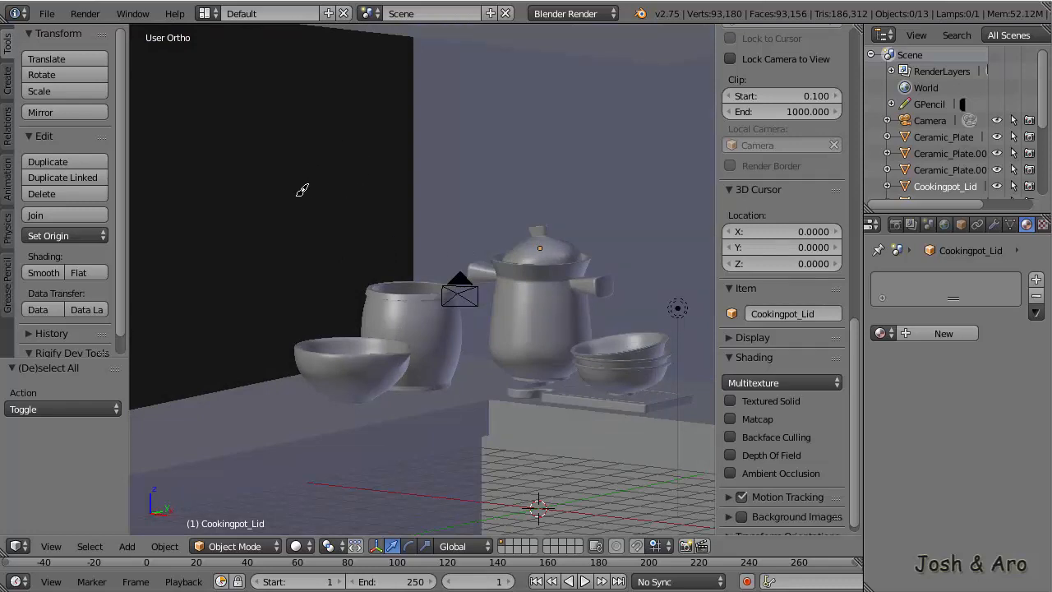
scroll(394, 197, "down", 6)
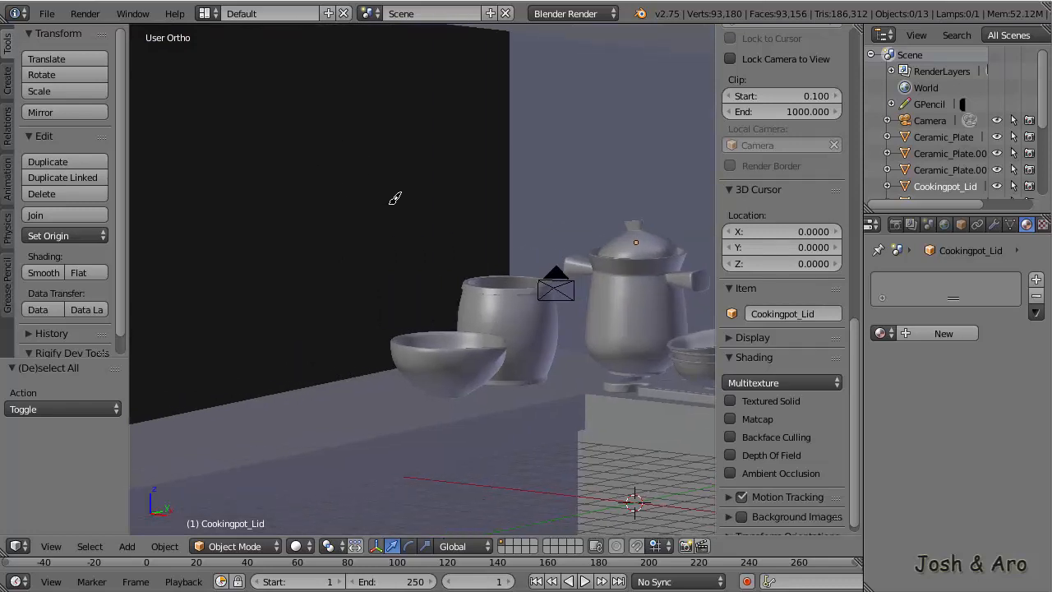
scroll(403, 212, "down", 1)
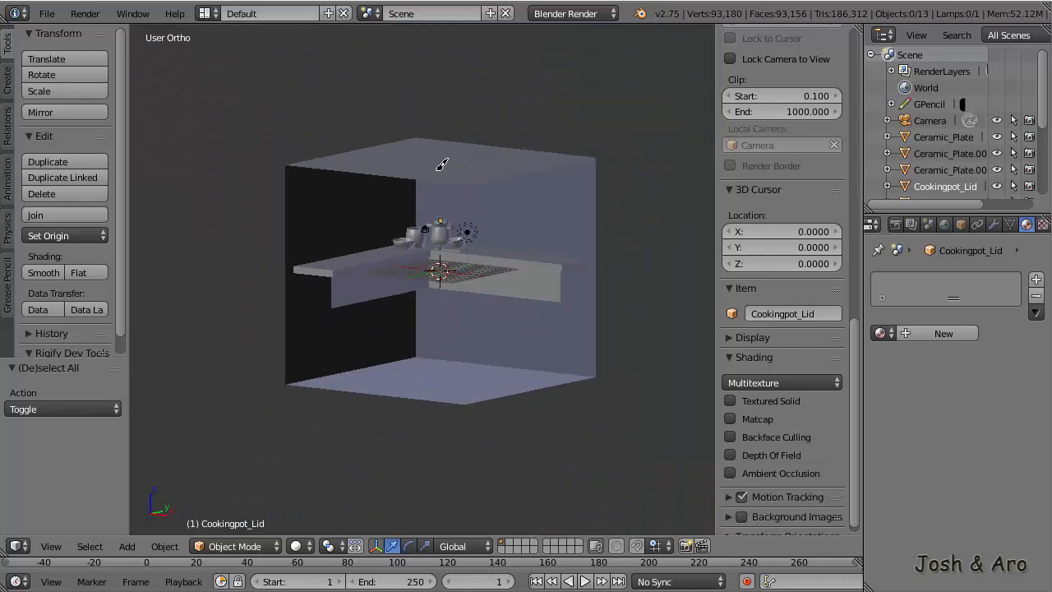
Edit the room Cube and close its open front side by making a face from the four corner vertices
right_click(436, 164)
middle_click_drag(427, 164, 457, 255)
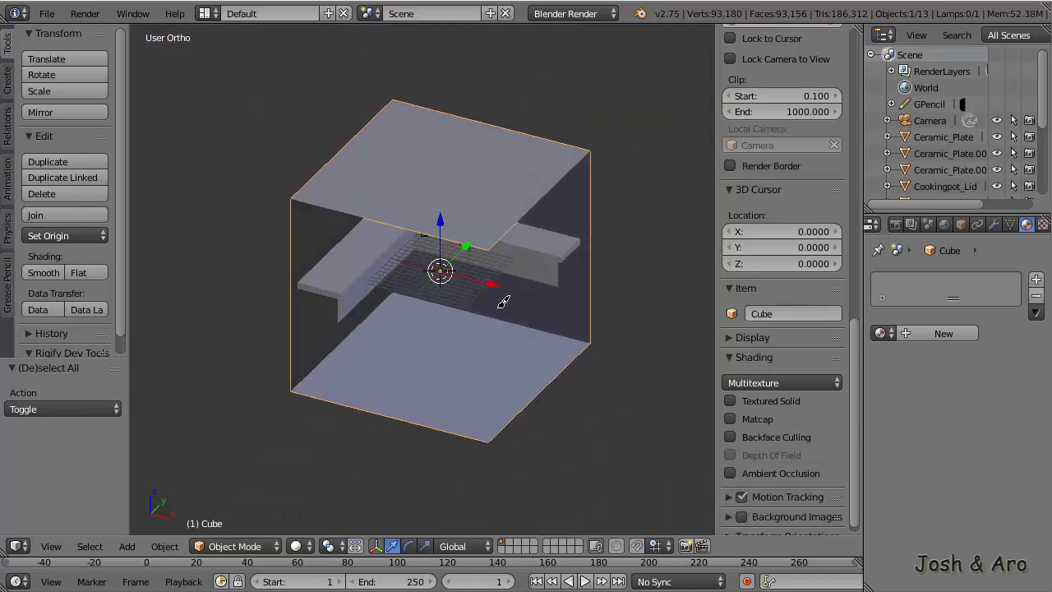
key("Tab")
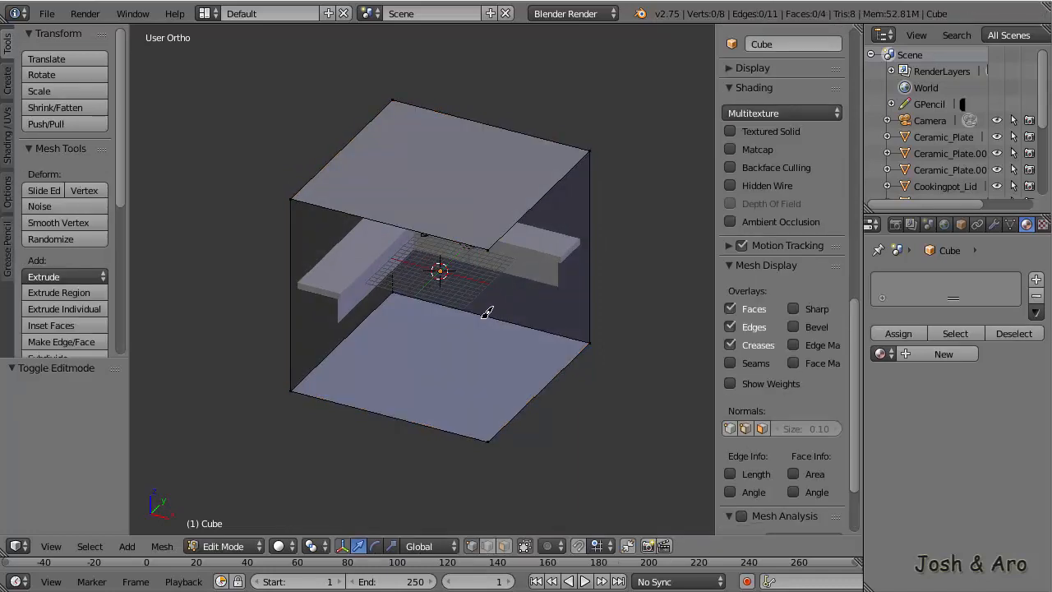
middle_click_drag(486, 312, 460, 272)
right_click(295, 180)
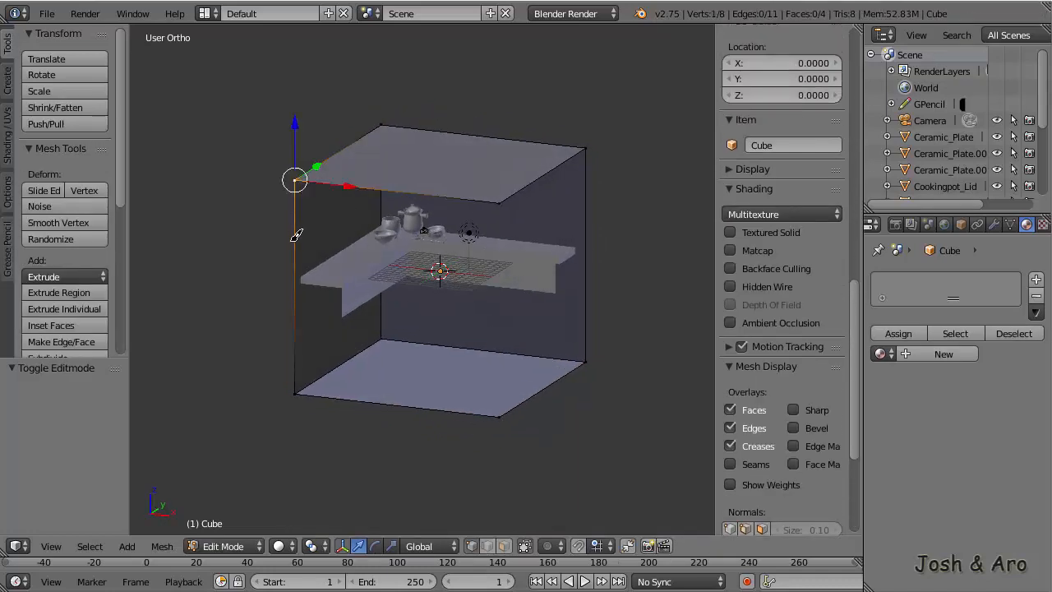
right_click(294, 391, "shift")
right_click(496, 414, "shift")
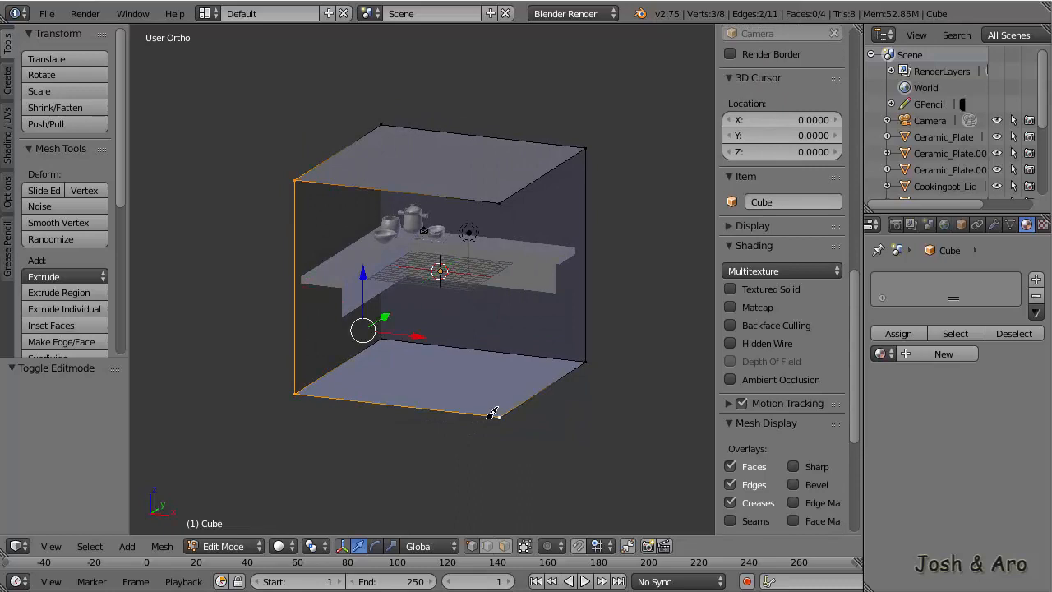
right_click(501, 202, "shift")
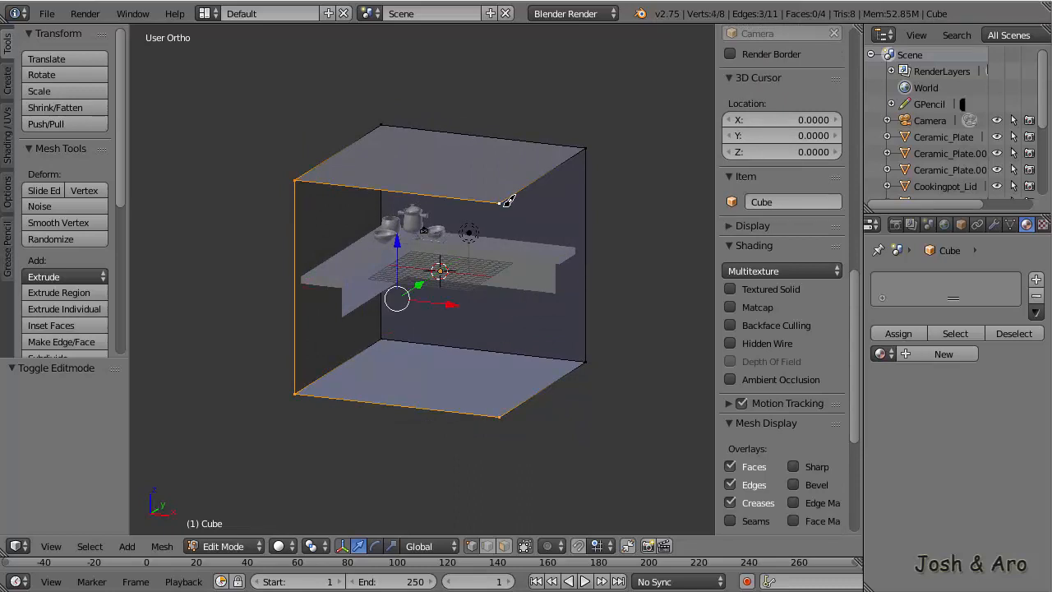
left_click(162, 546)
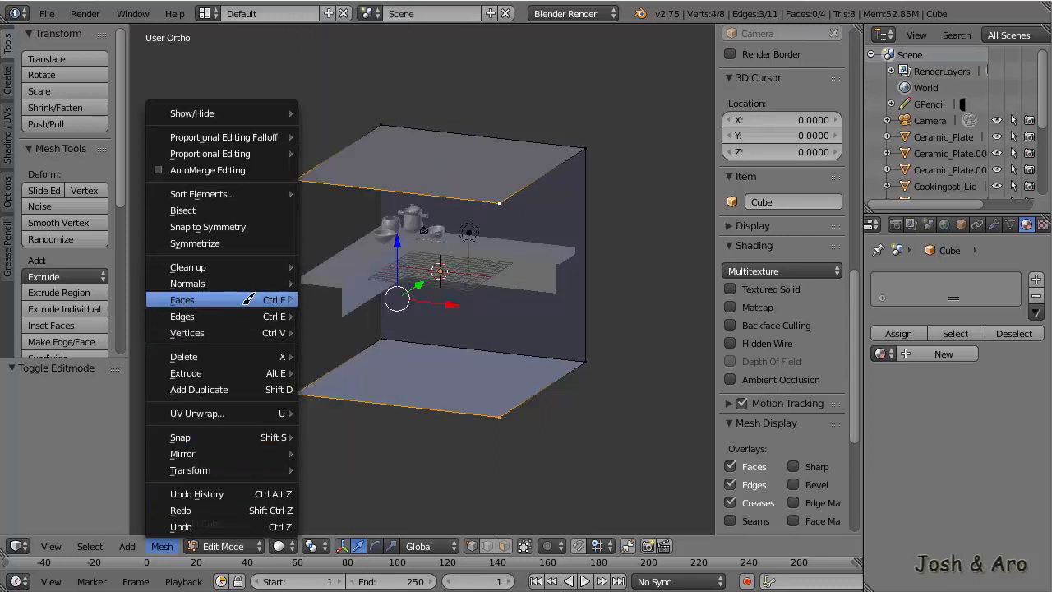
mouse_move(271, 300)
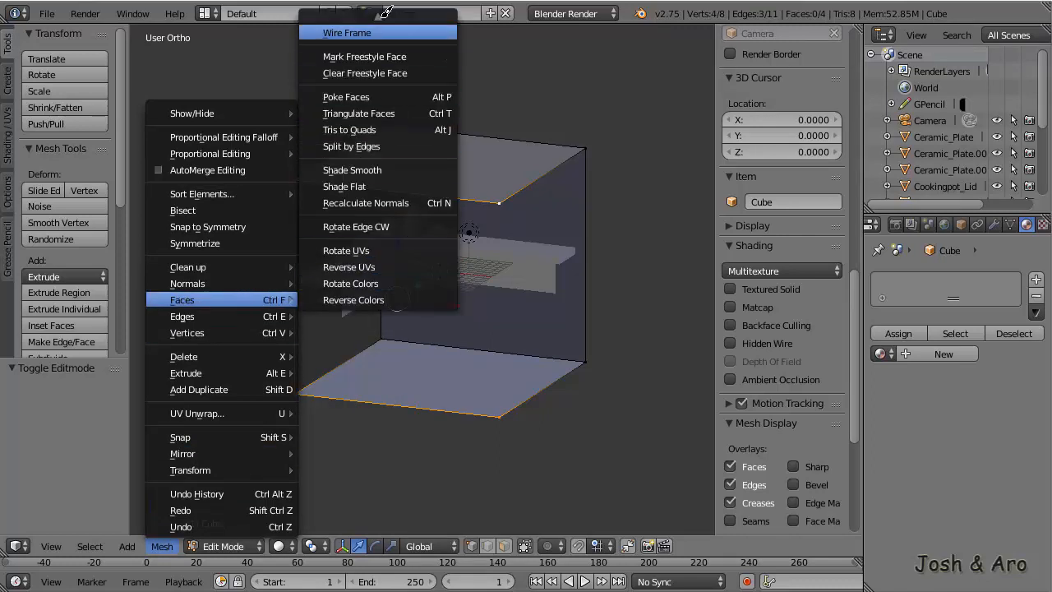
mouse_move(379, 17)
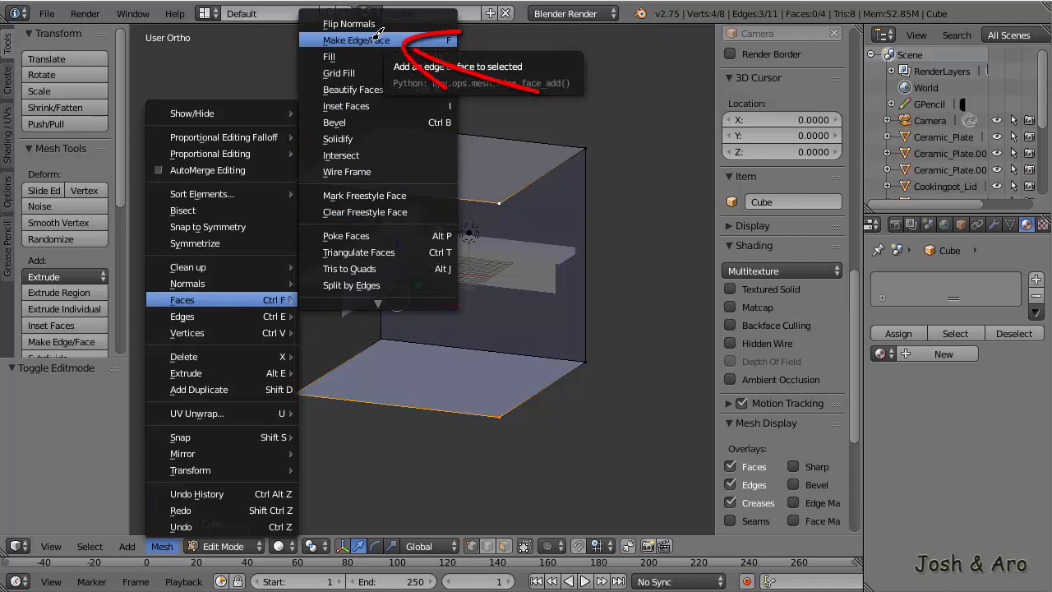
key("f")
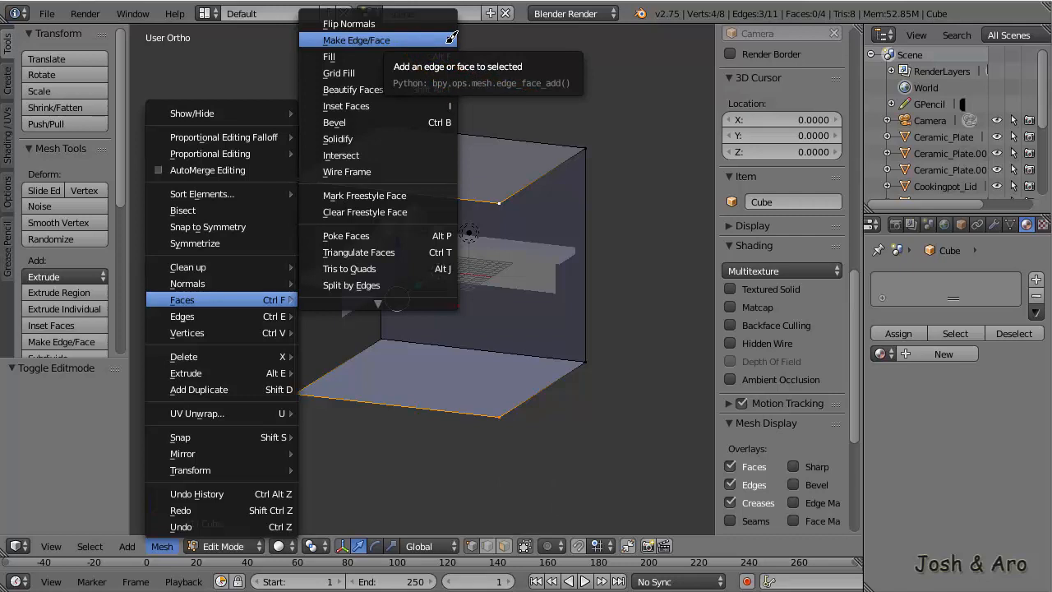
left_click(451, 39)
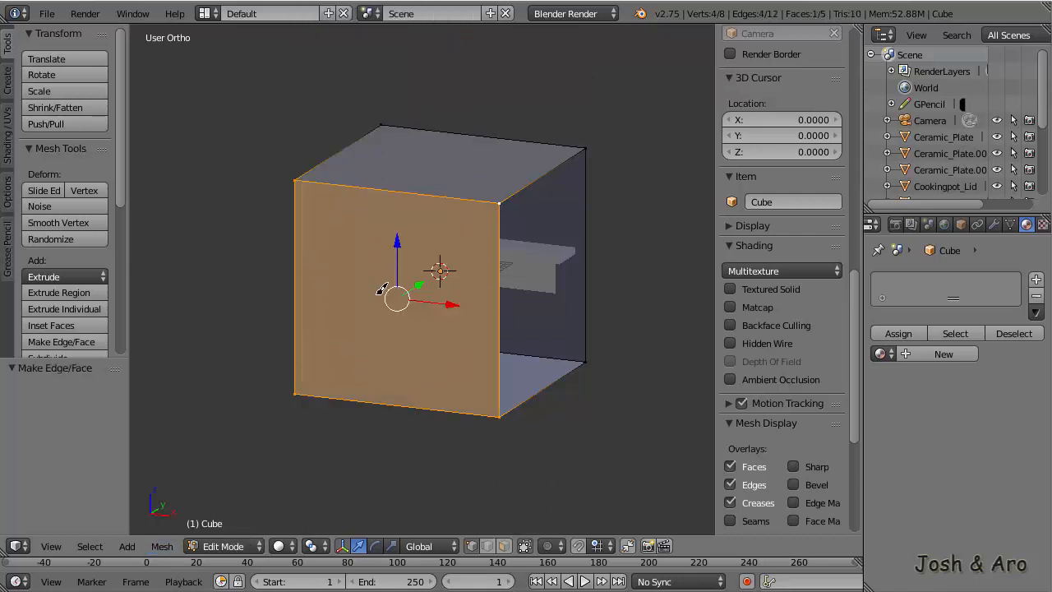
Make a face from the four corner vertices of the room's remaining open side, then deselect all
middle_click_drag(475, 311, 480, 306)
right_click(485, 212)
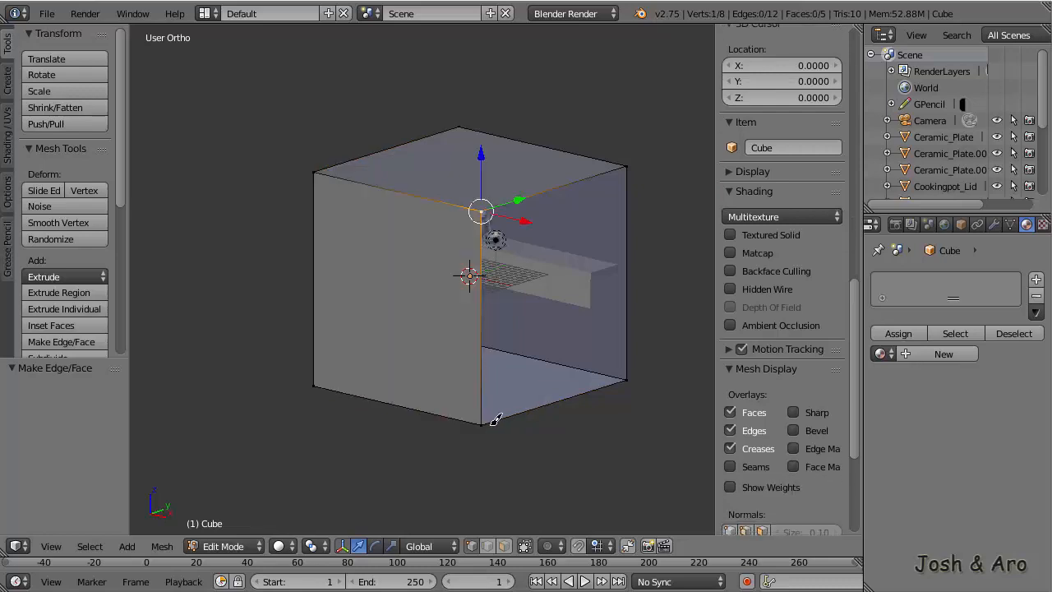
right_click(492, 423, "shift")
right_click(644, 388, "shift")
right_click(631, 172, "shift")
key("f")
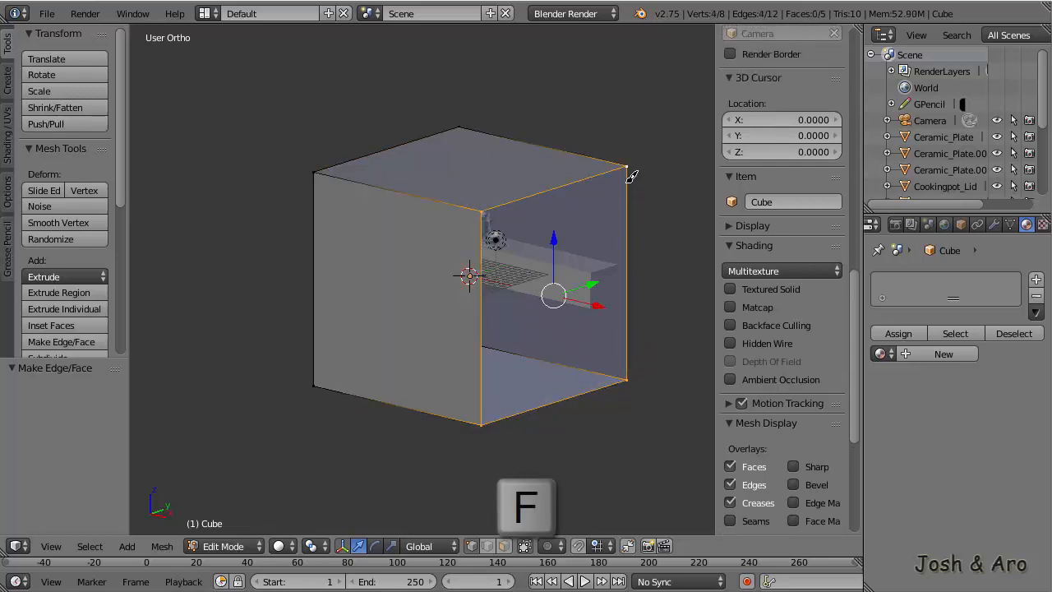
key("f")
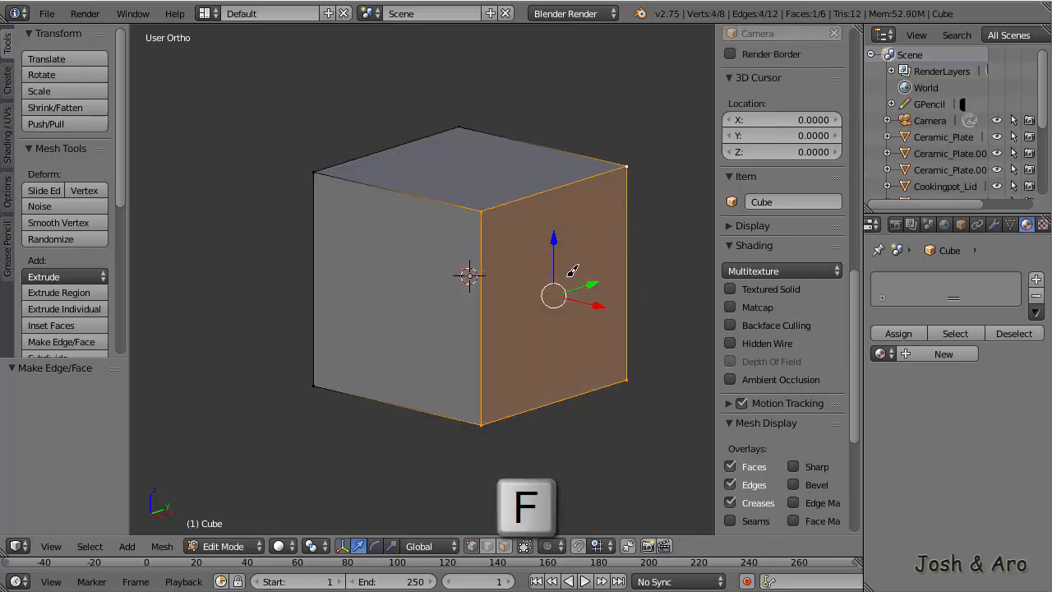
key("a")
Add two evenly spaced vertical loop cuts that divide the room's negative-X wall into three columns
middle_click_drag(482, 289, 530, 262)
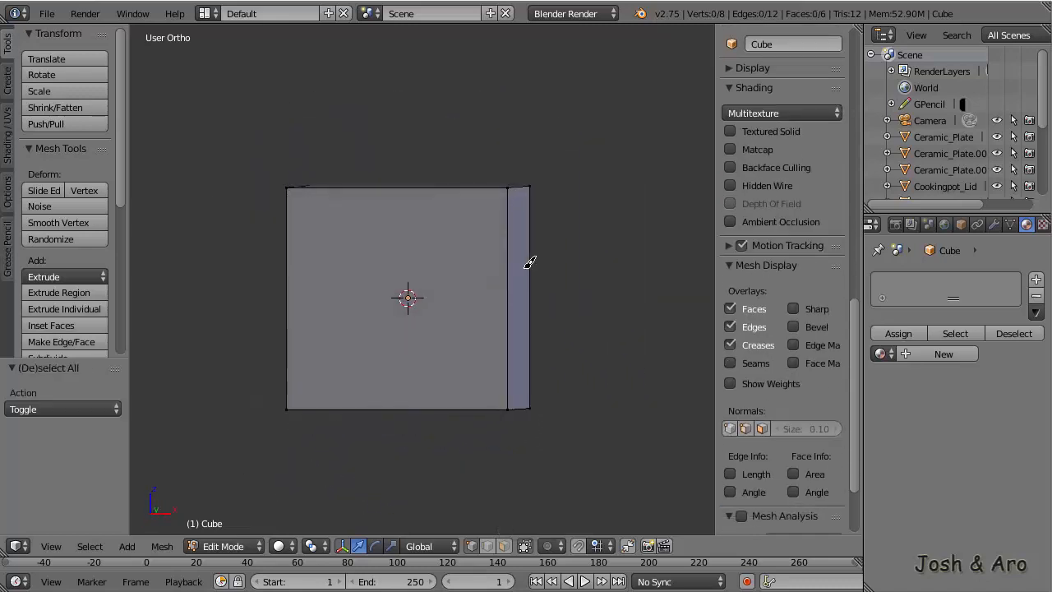
mouse_move(393, 277)
middle_mouse_down()
mouse_move(425, 287)
mouse_move(379, 251)
mouse_move(465, 311)
middle_mouse_up()
key("z")
key("z")
key("ctrl+r")
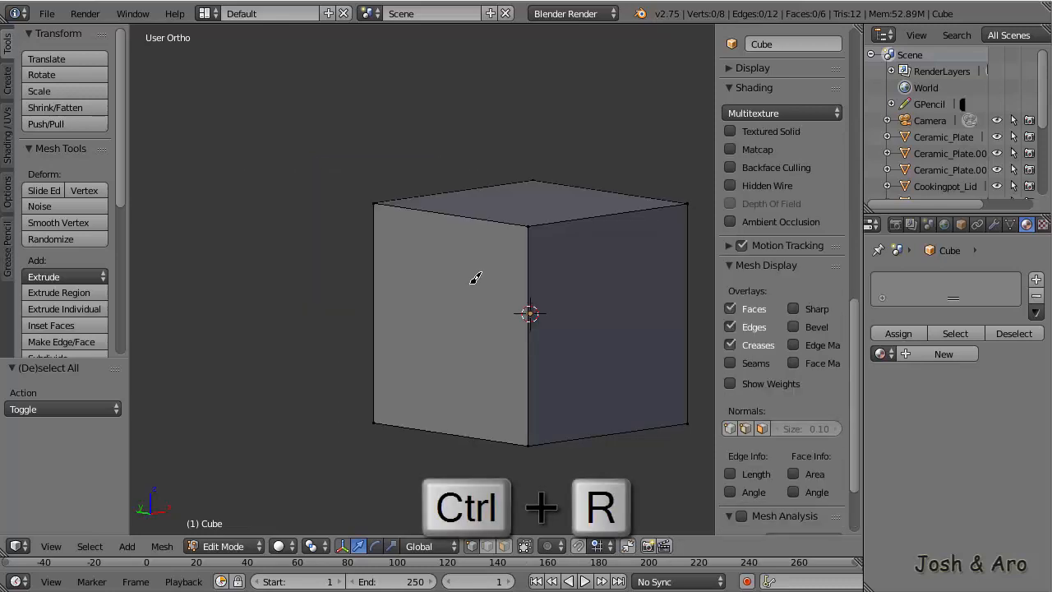
scroll(465, 224, "up", 1)
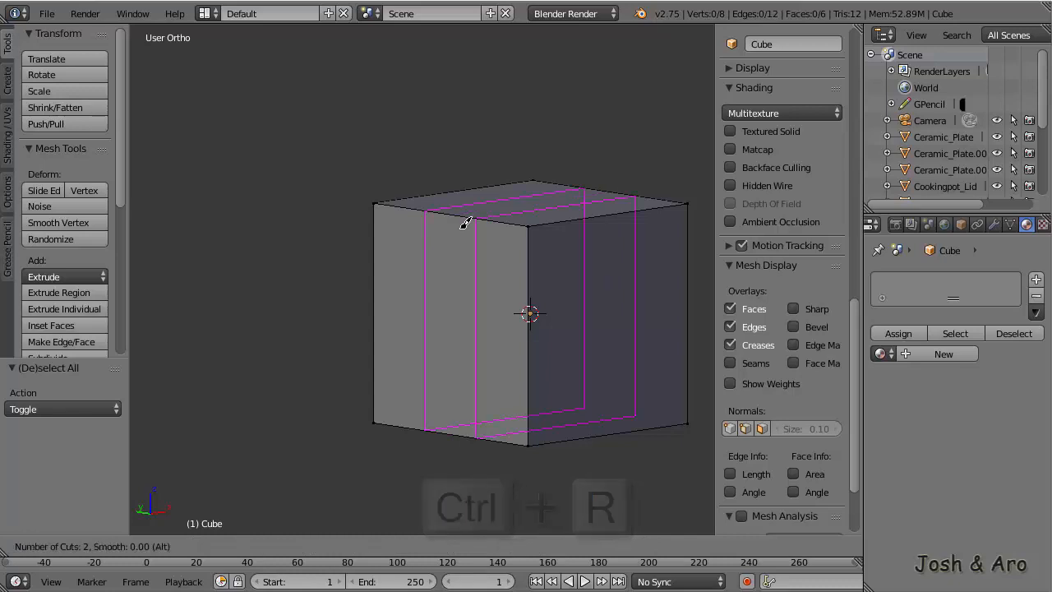
left_click(465, 224)
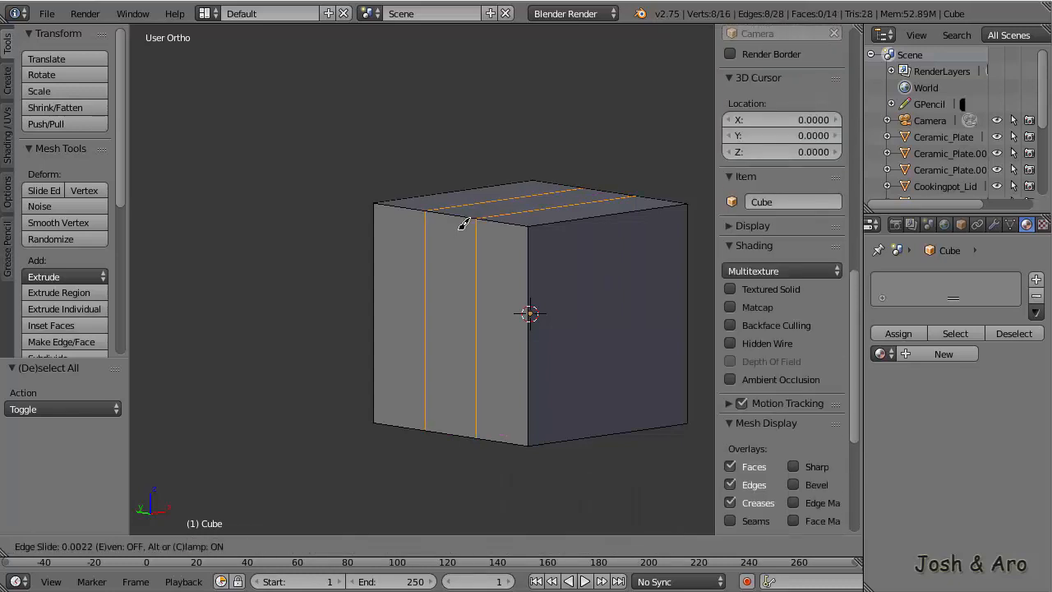
left_click(462, 224)
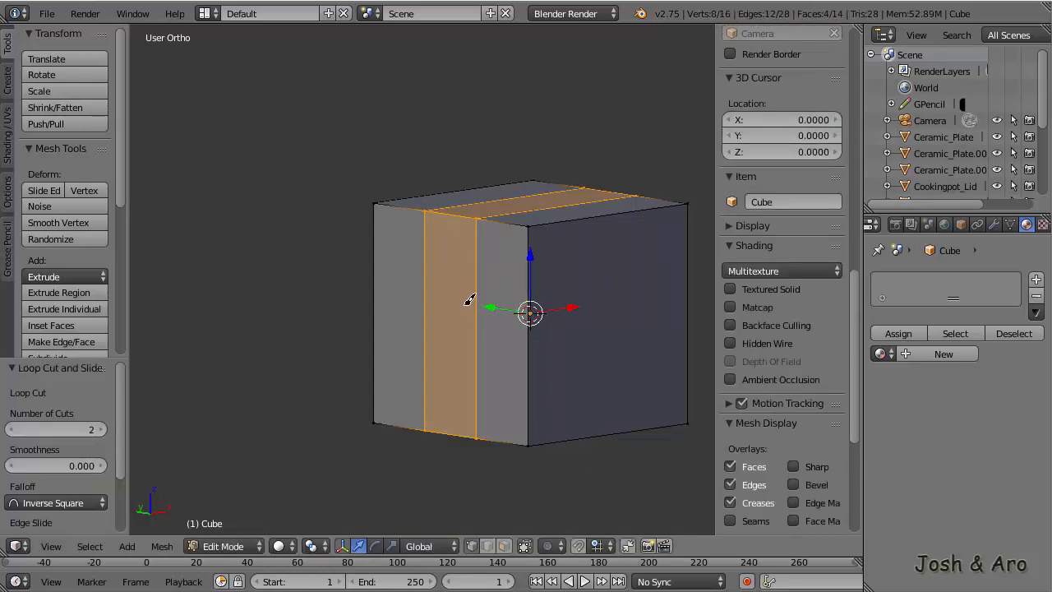
Add two evenly spaced horizontal loop cuts around the room's walls, dividing them into three rows
key("ctrl+r")
scroll(491, 310, "up", 1)
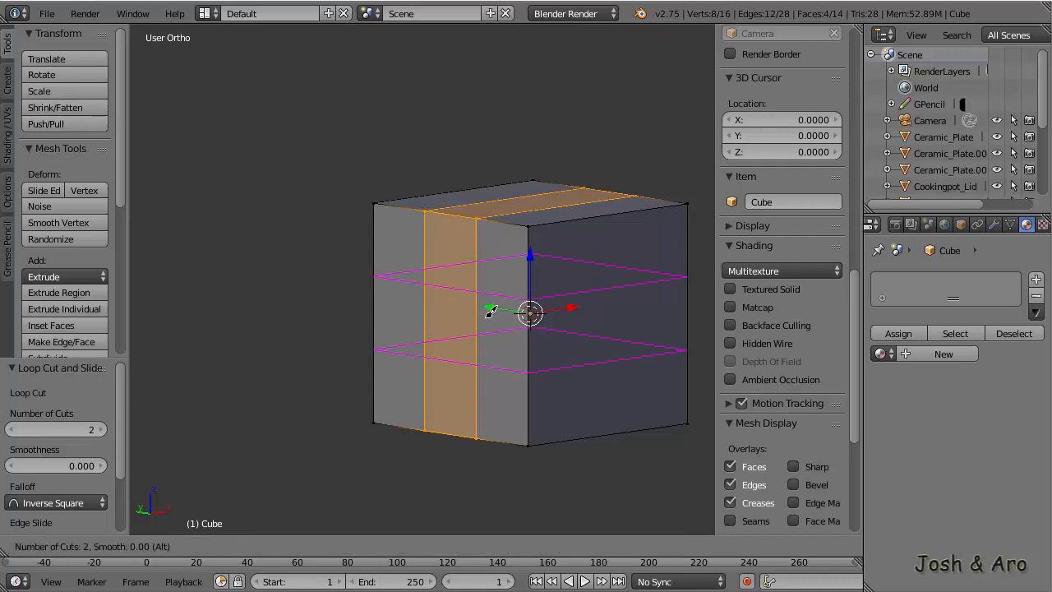
left_click(491, 310)
left_click(490, 315)
scroll(456, 331, "up", 1)
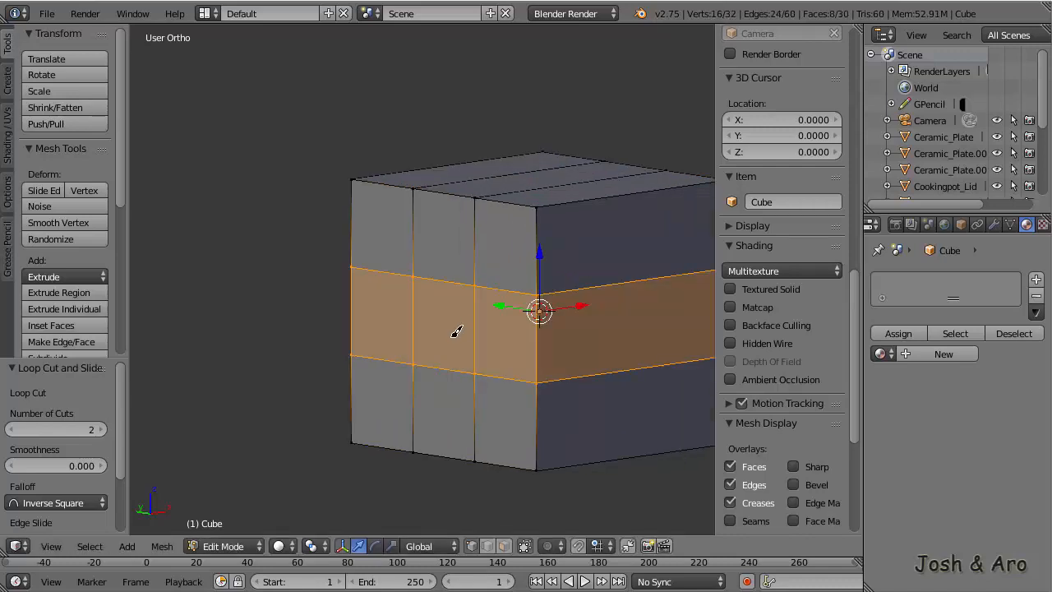
mouse_move(456, 308)
left_mouse_down()
mouse_move(455, 344)
mouse_move(424, 322)
mouse_move(445, 301)
mouse_move(460, 314)
left_mouse_up()
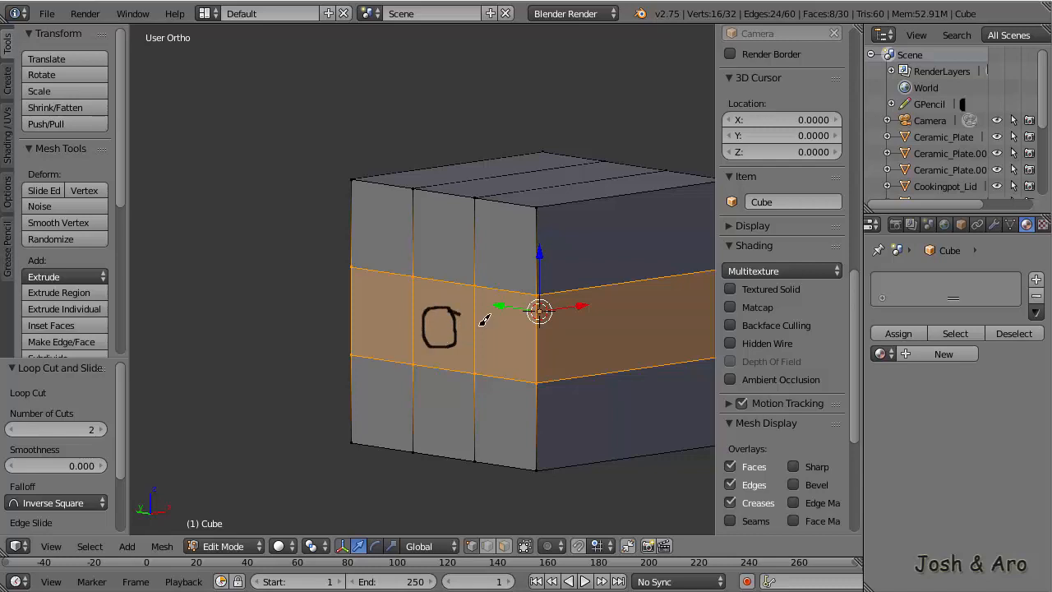
Edge-slide the vertical loop nearest the wall's outer corner toward that corner with a factor of about 0.905
right_click_drag(448, 301, 448, 319)
key("a")
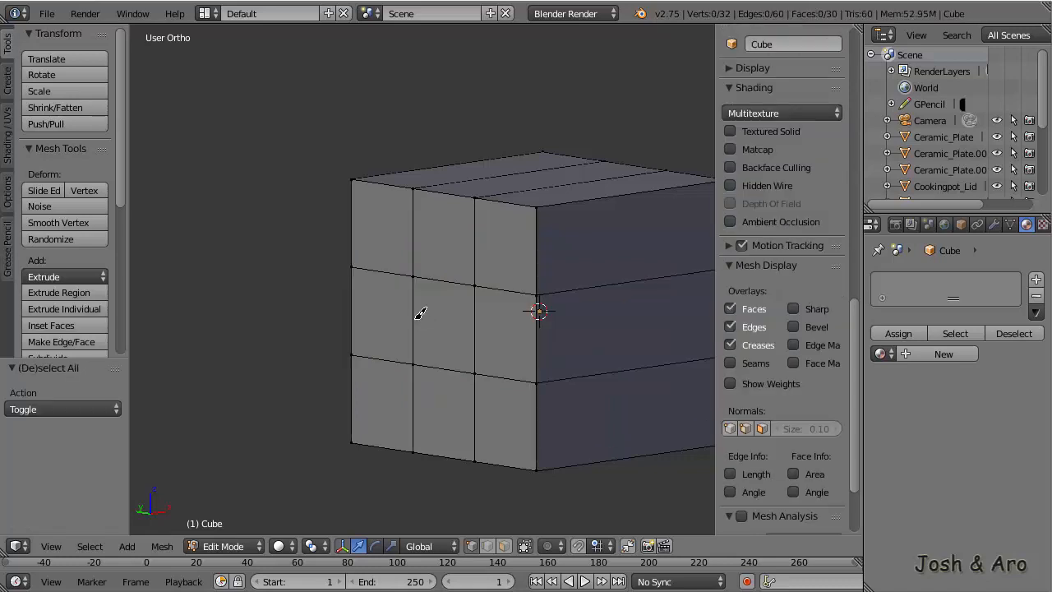
right_click(417, 313, "alt")
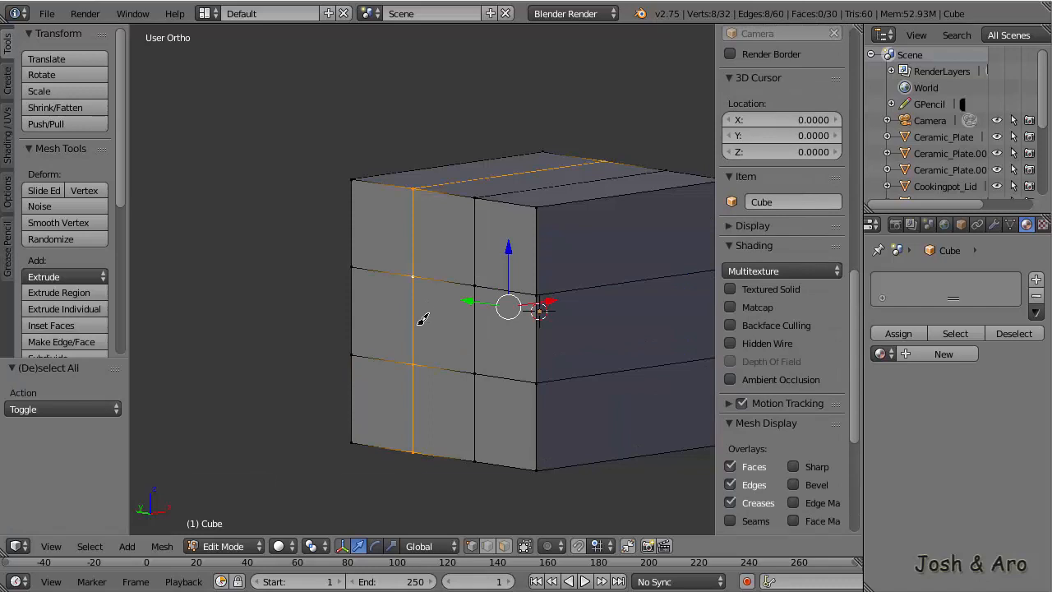
key("ctrl+e")
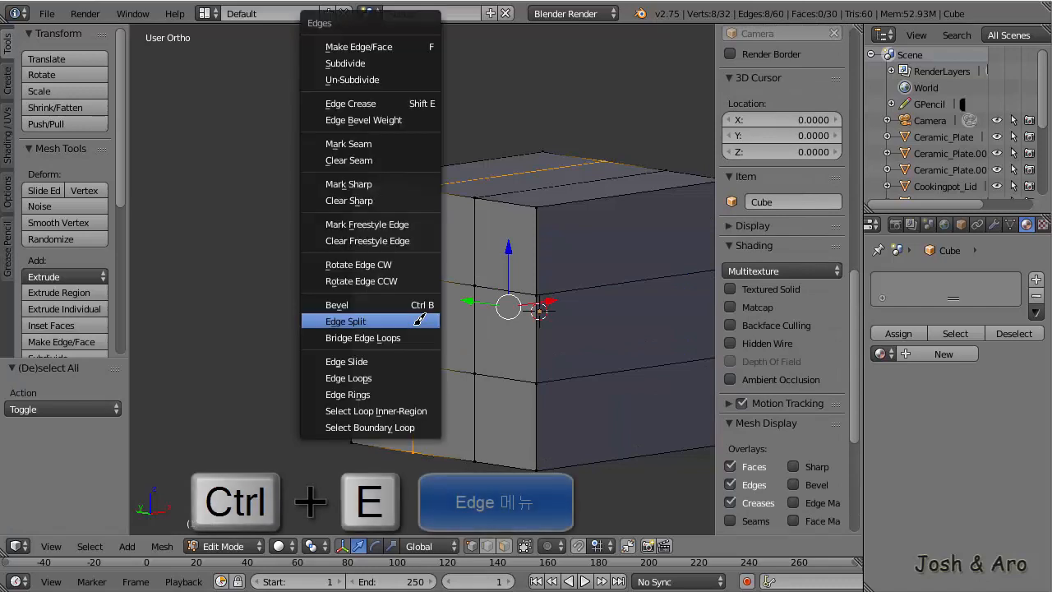
left_click(372, 352)
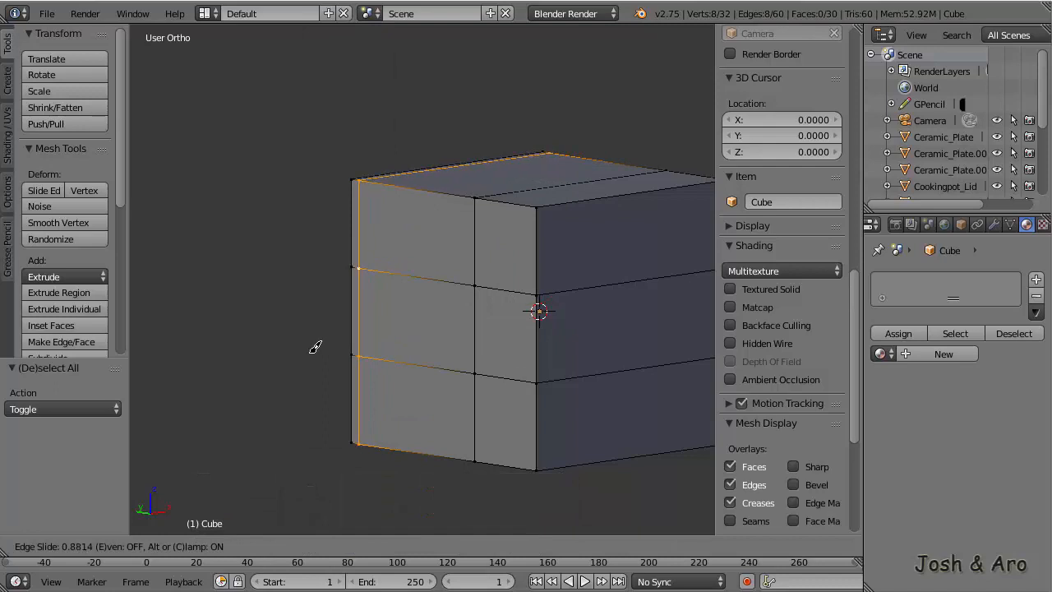
left_click(313, 348)
Edge-slide the other vertical loop toward the same corner with a factor of about 0.659, narrowing the middle column
scroll(378, 302, "up", 4)
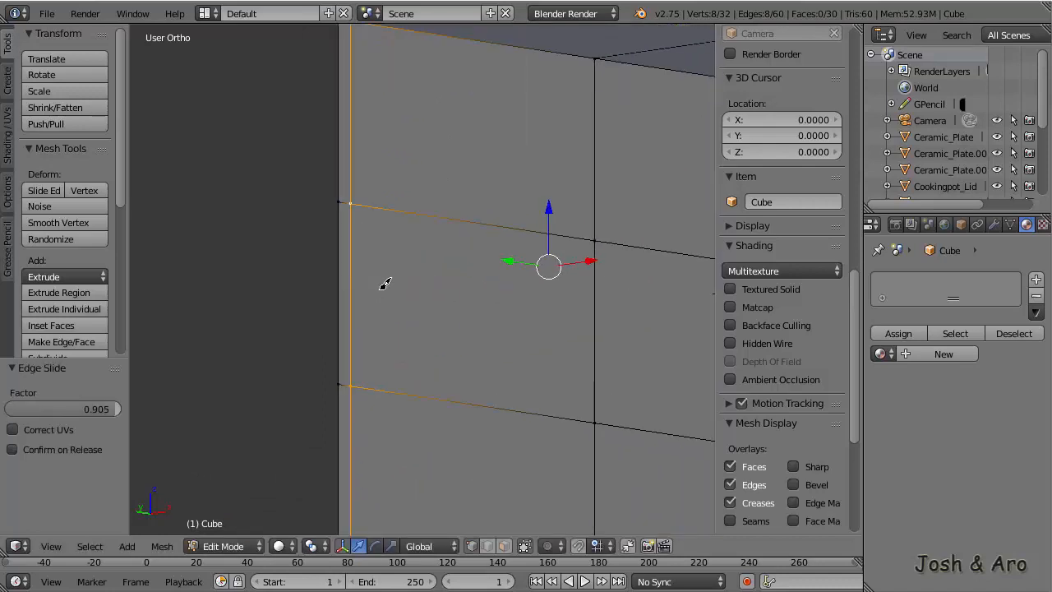
middle_click_drag(384, 284, 421, 288)
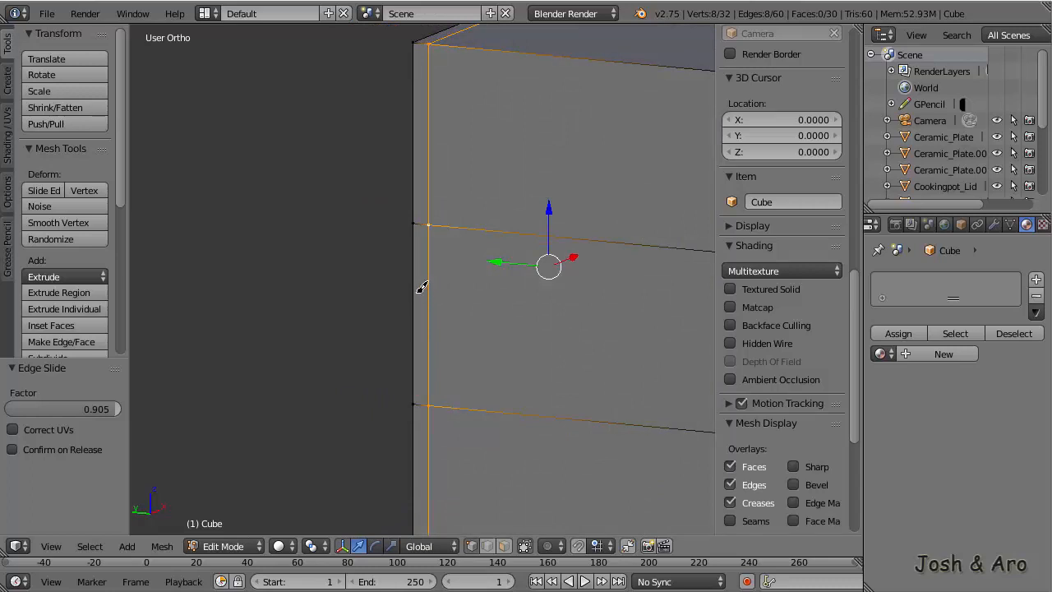
middle_click_drag(526, 306, 446, 276)
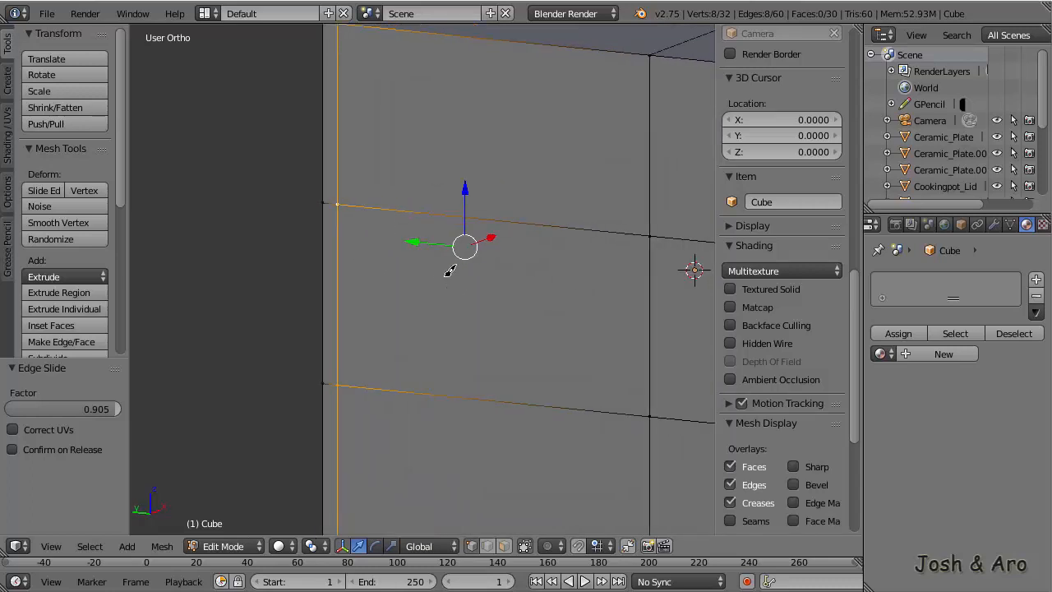
scroll(509, 309, "down", 1)
right_click(594, 309, "alt")
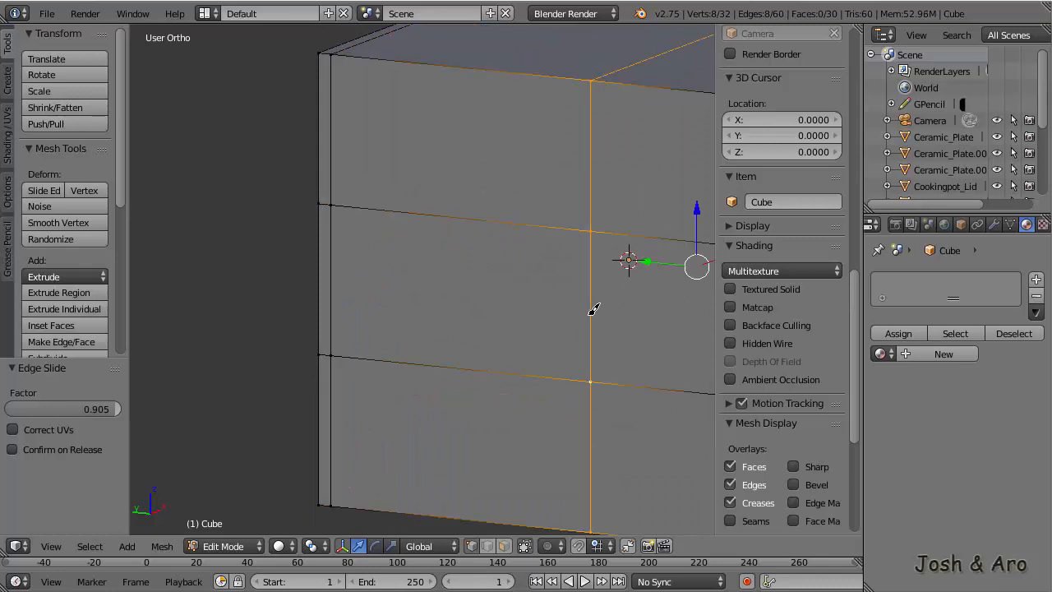
key("ctrl+e")
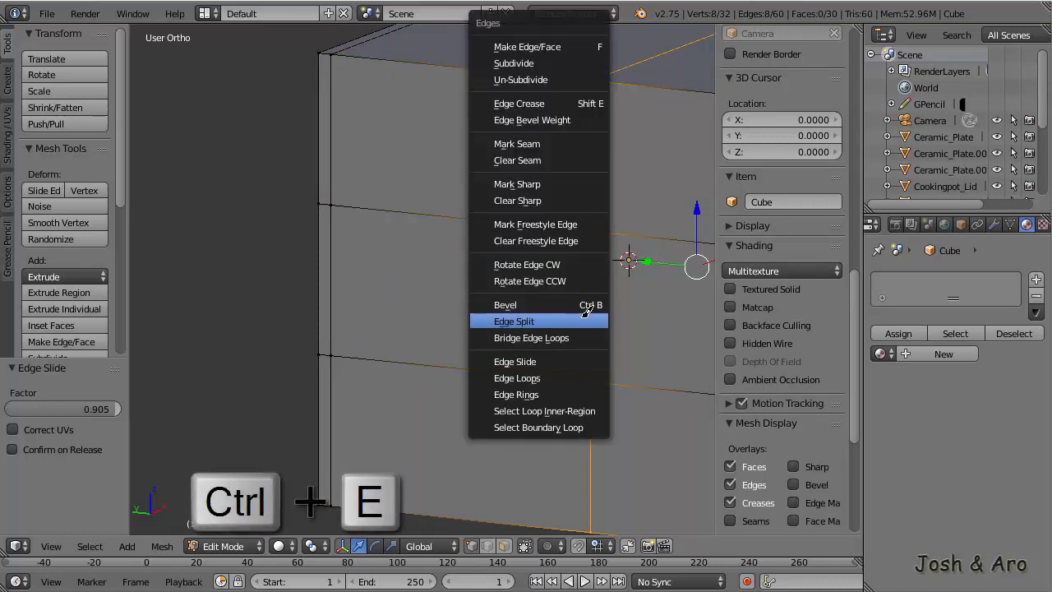
left_click(552, 360)
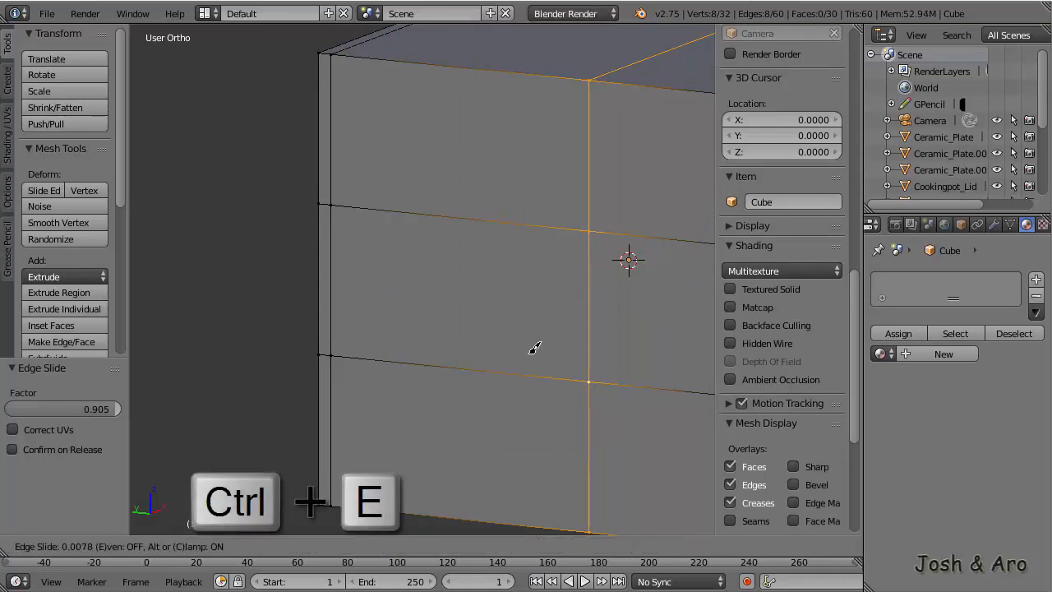
left_click(441, 334)
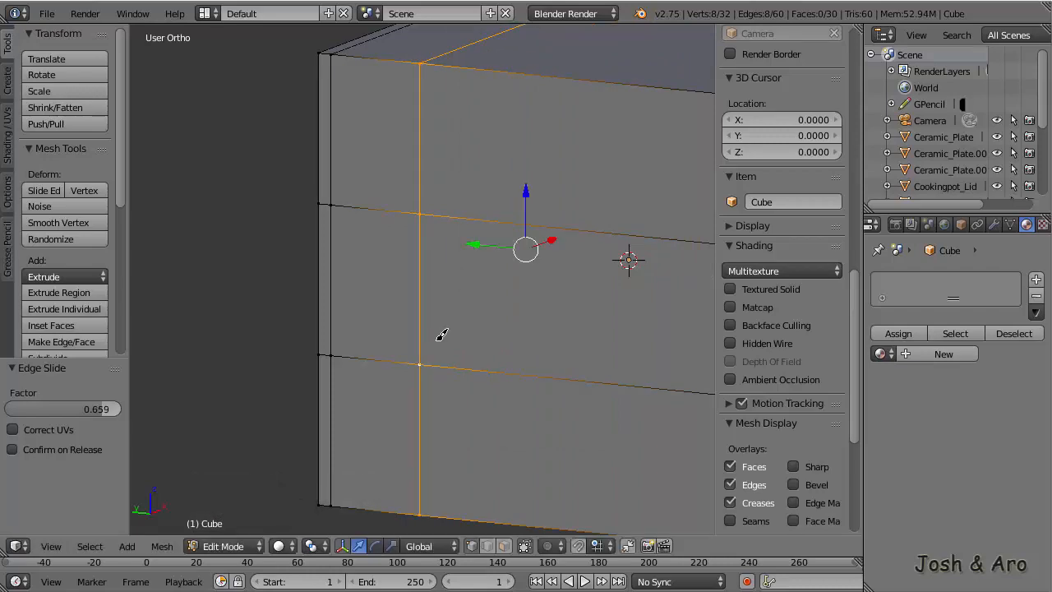
In a wireframe side view, raise the room's lower horizontal edge loop about 6.966 along Z to just above the countertop
key("z")
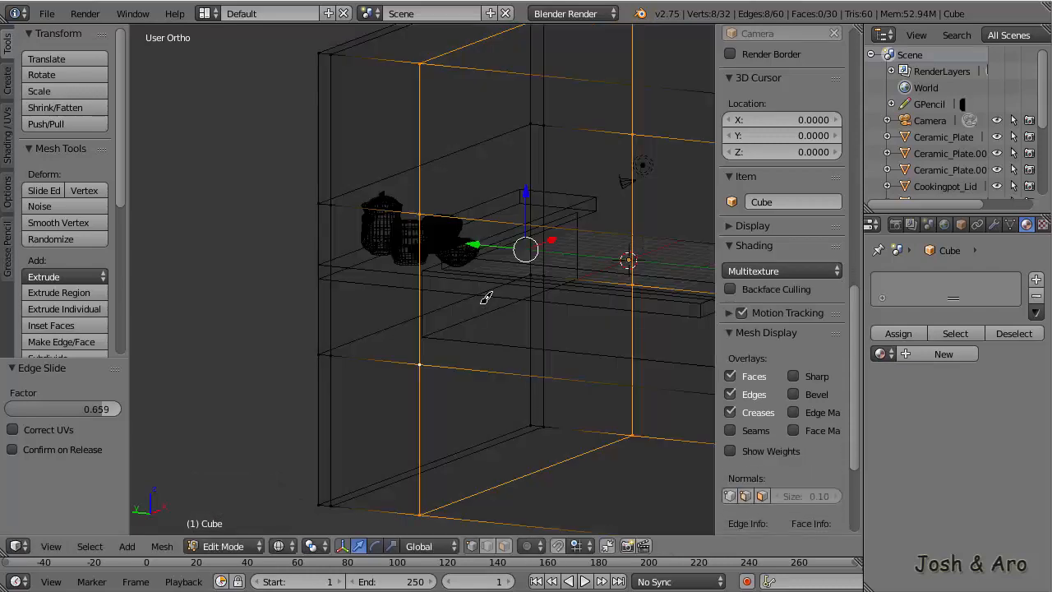
middle_click_drag(482, 301, 503, 292)
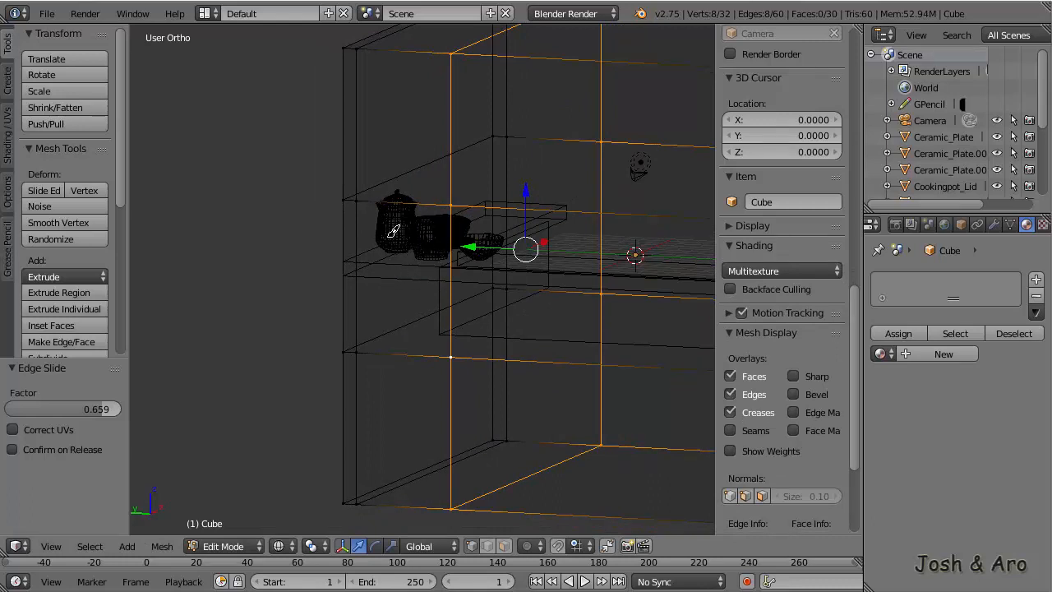
key("KP_1")
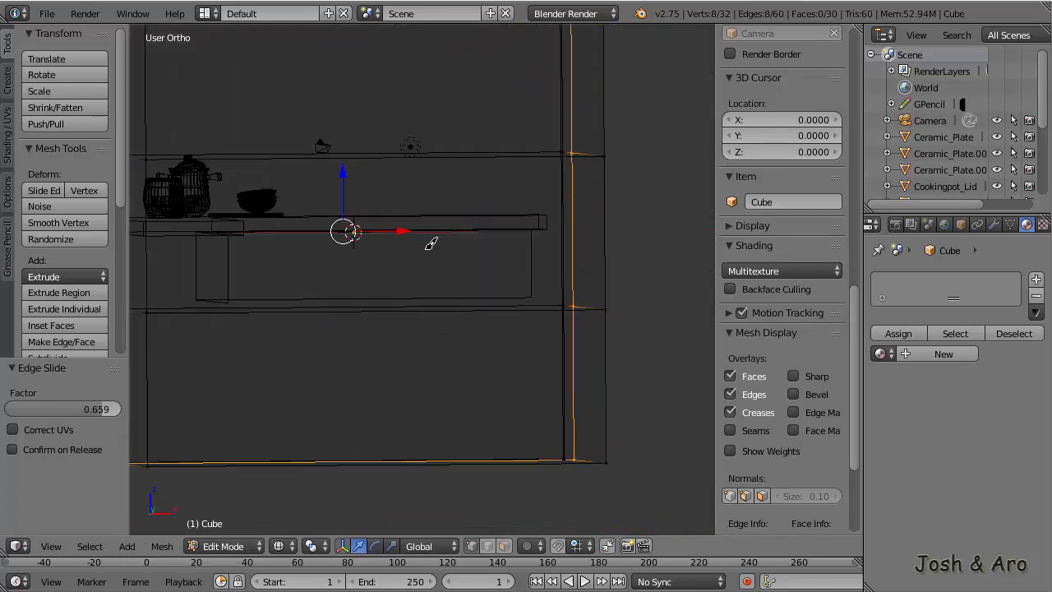
key("KP_3")
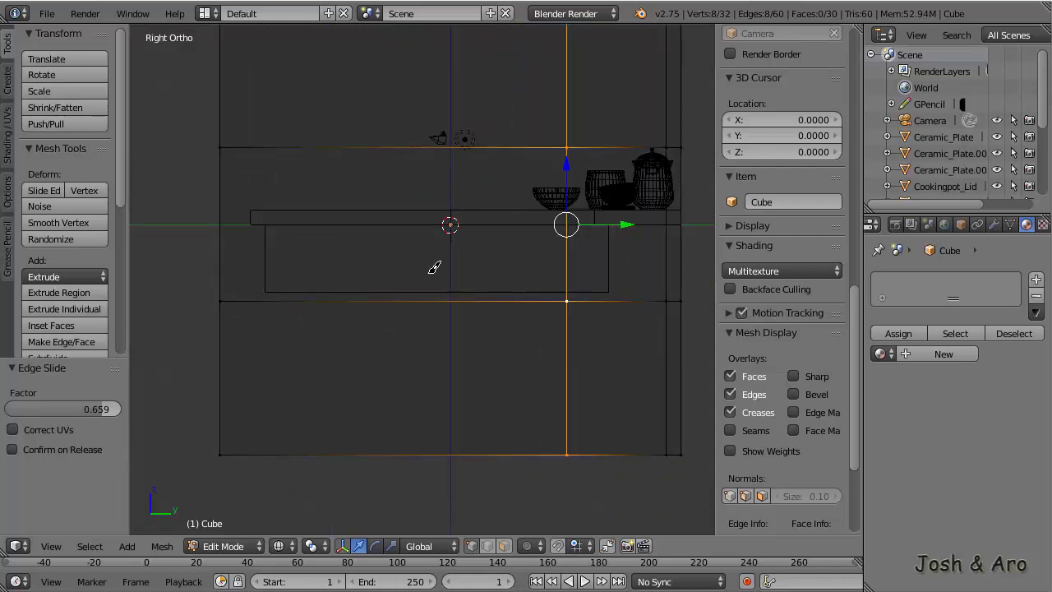
right_click(485, 295, "alt")
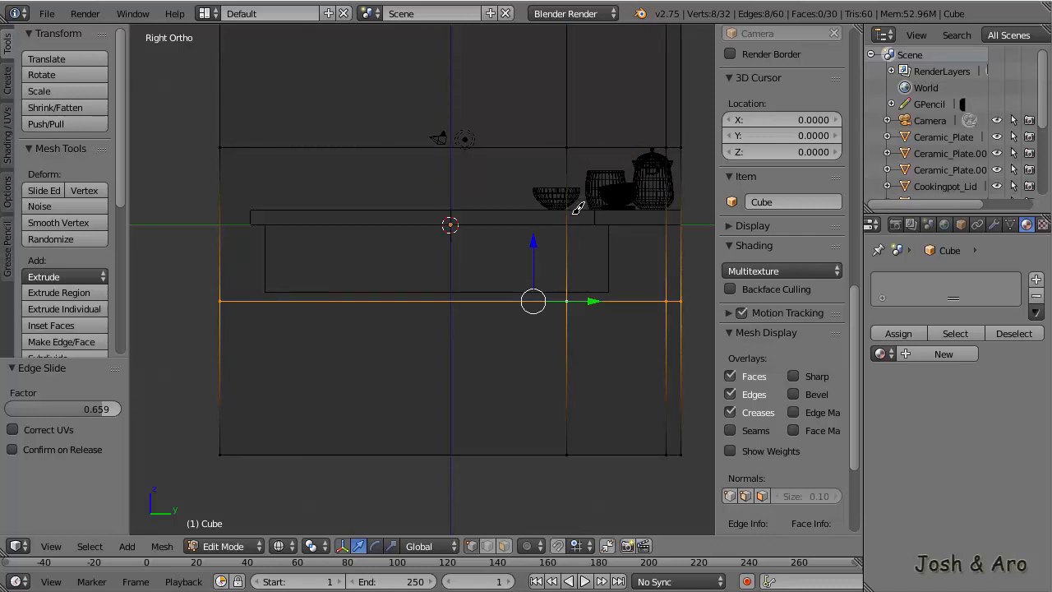
key("g")
key("z")
left_click(590, 110)
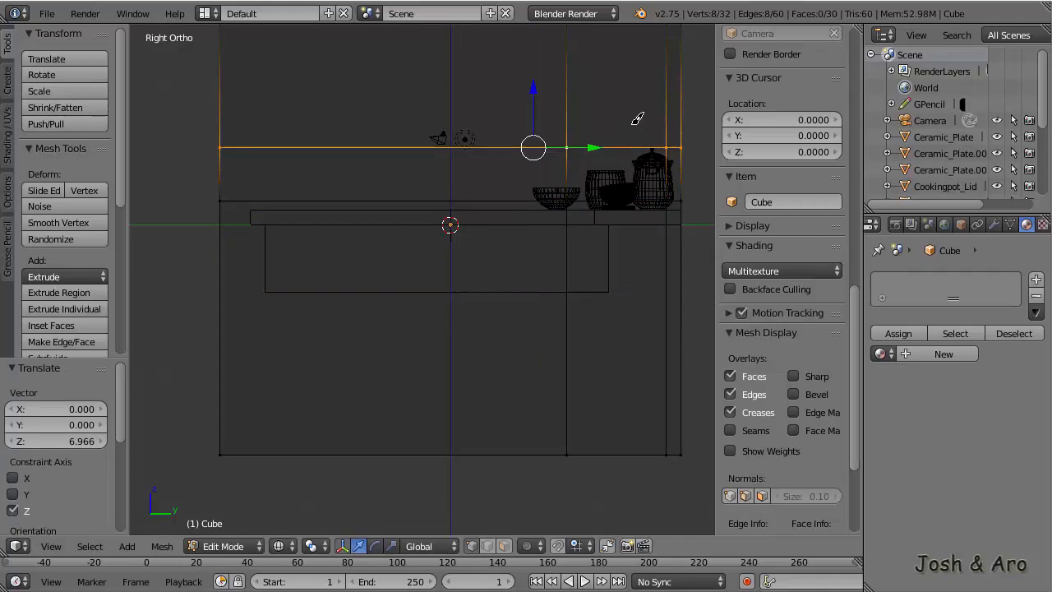
Raise the room's upper horizontal edge loop about 4.625 along Z, well above the cookware
middle_click_drag(639, 113, 553, 194, "shift")
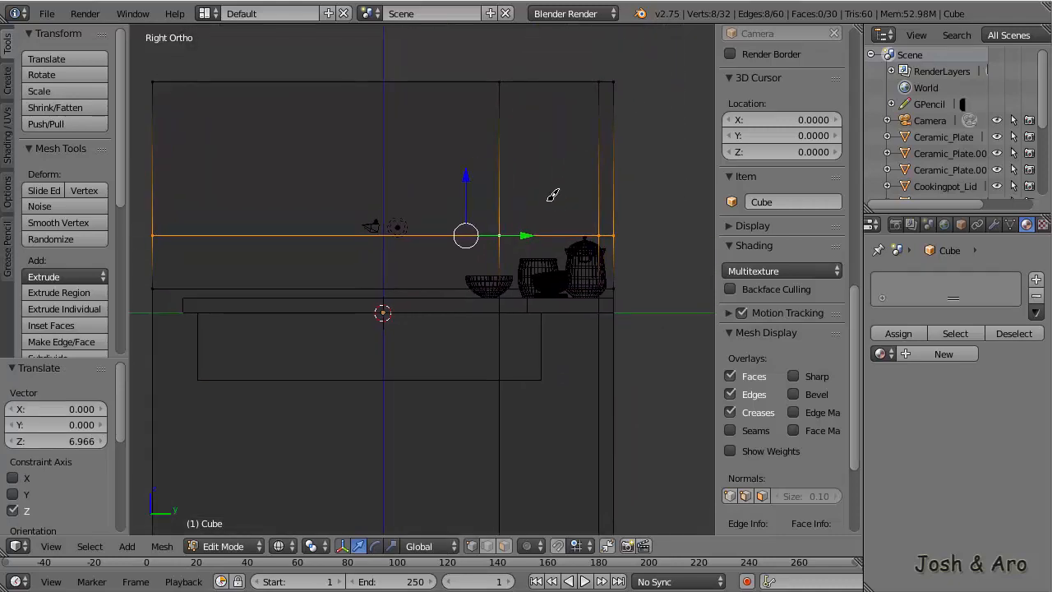
key("g")
key("z")
left_click(540, 126)
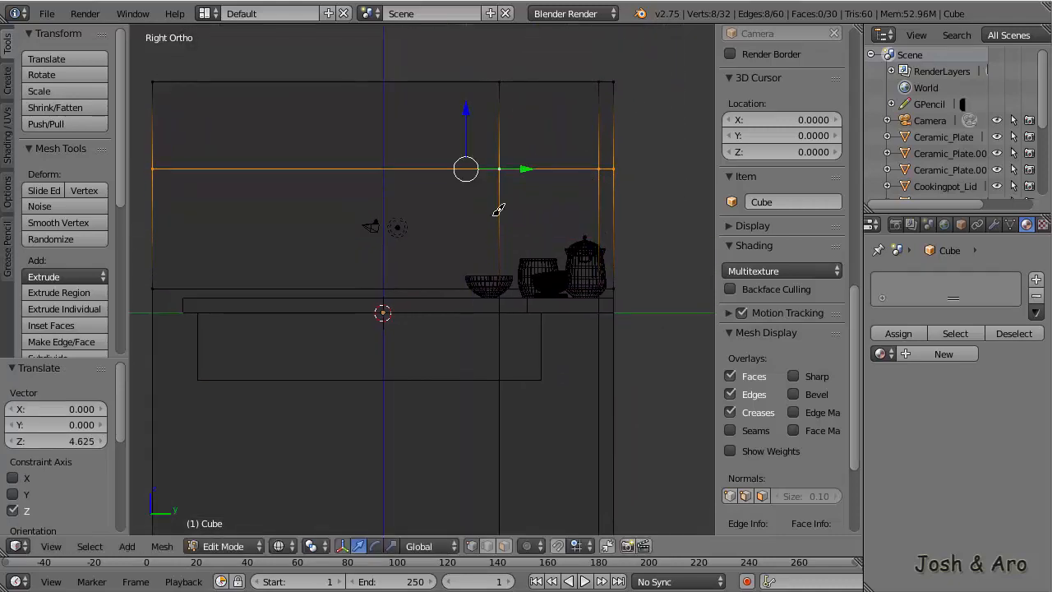
Select the four corners of the narrow wall panel beside the cookware and delete its face to open a window
key("z")
middle_click_drag(499, 209, 518, 263)
key("z")
scroll(415, 252, "up", 3)
key("z")
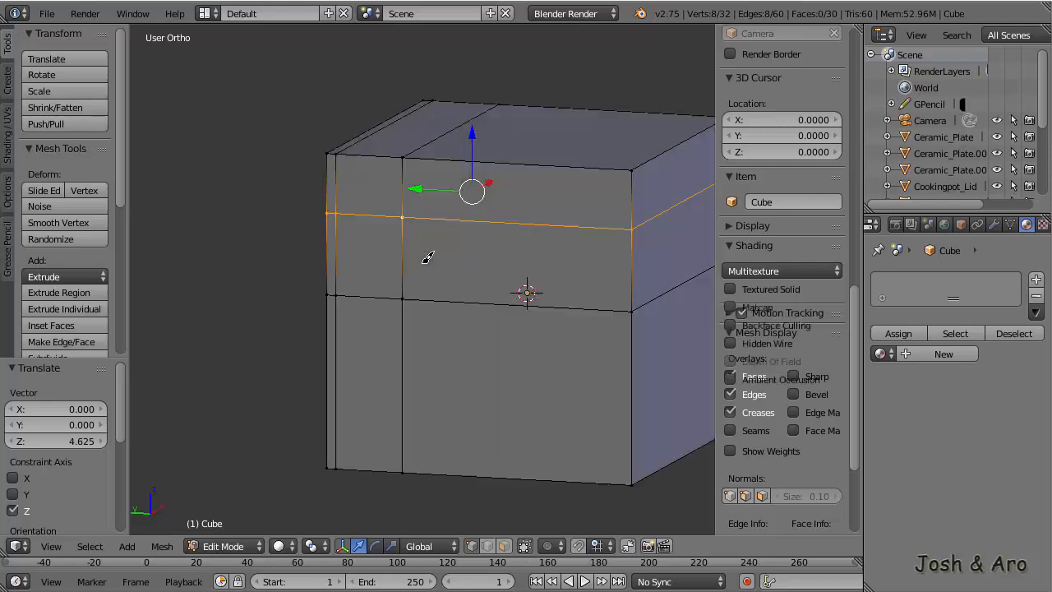
right_click(342, 278)
right_click(400, 219, "shift")
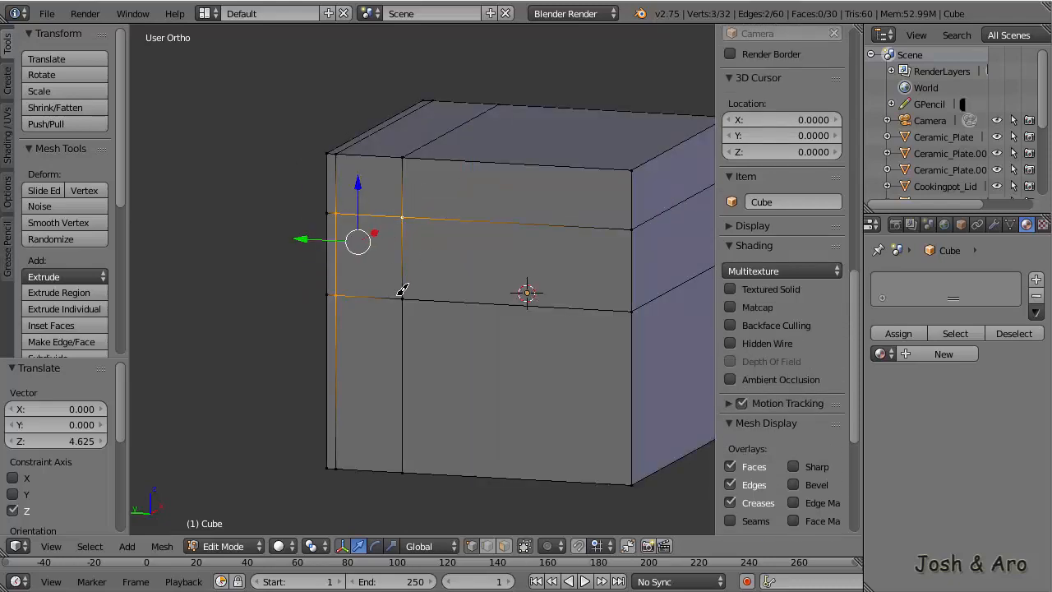
right_click(403, 289, "shift")
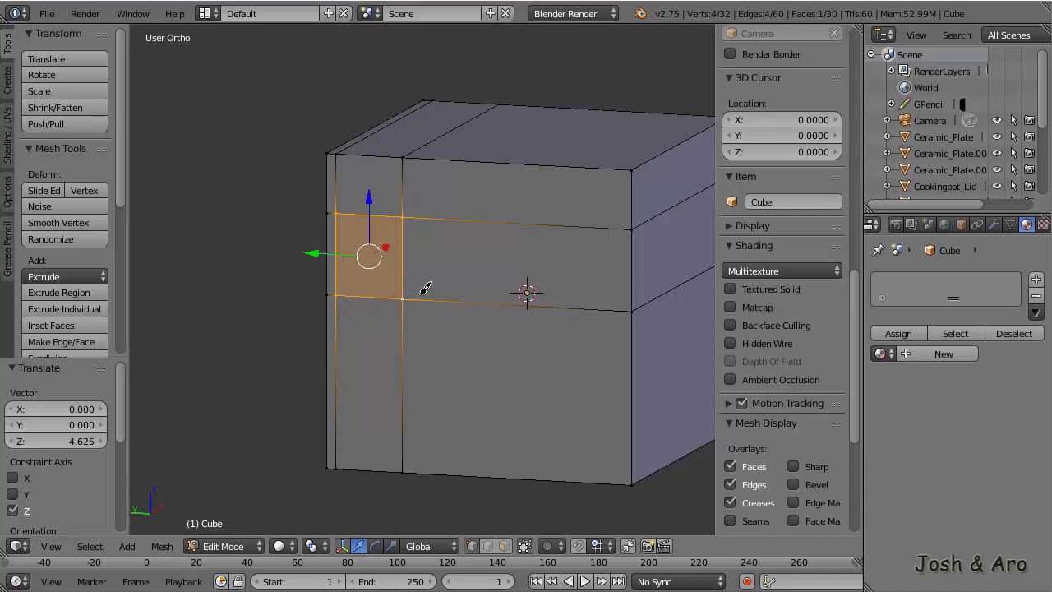
key("x")
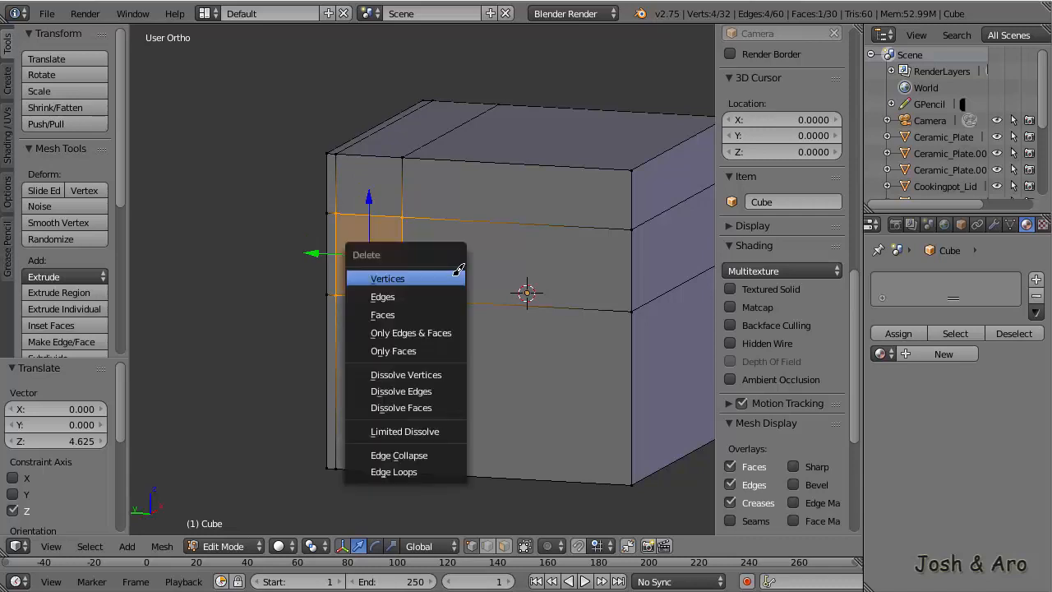
left_click(413, 310)
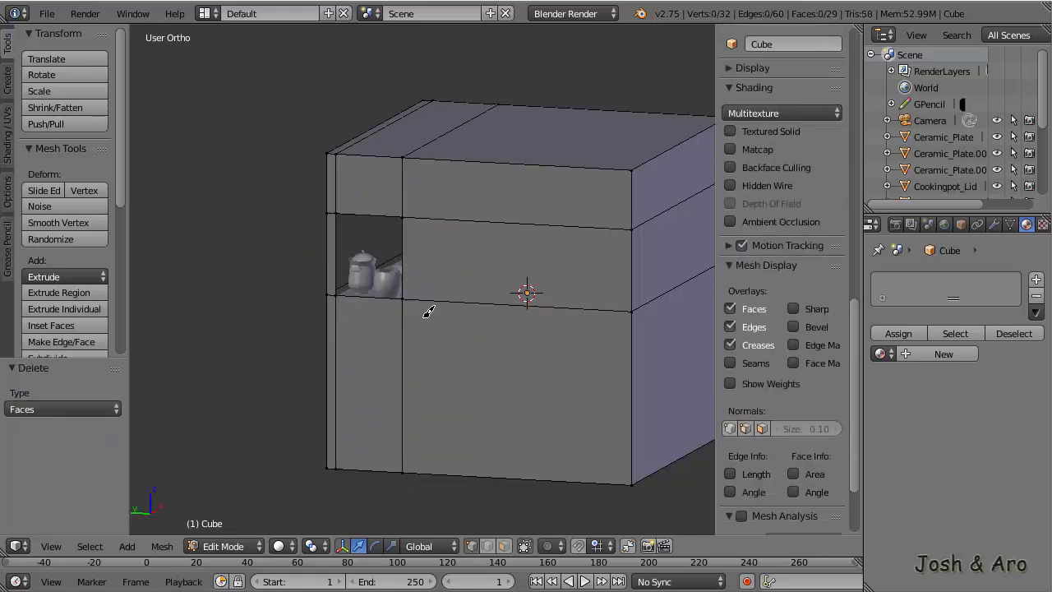
From the camera view, move the window's near vertical edge loop about 0.841 along Y to narrow the opening
middle_click_drag(433, 281, 410, 284)
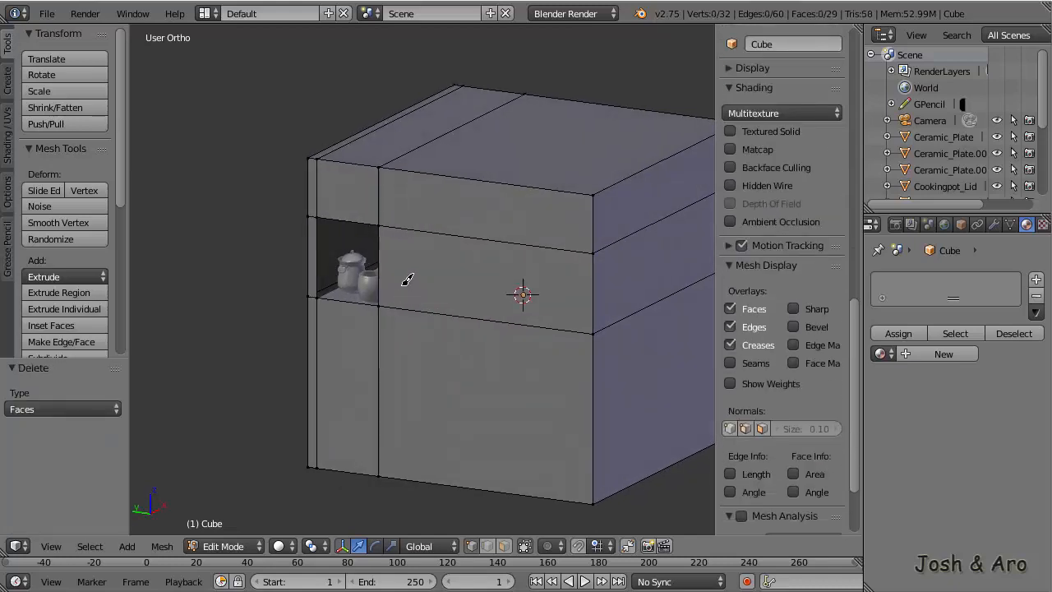
key("KP_0")
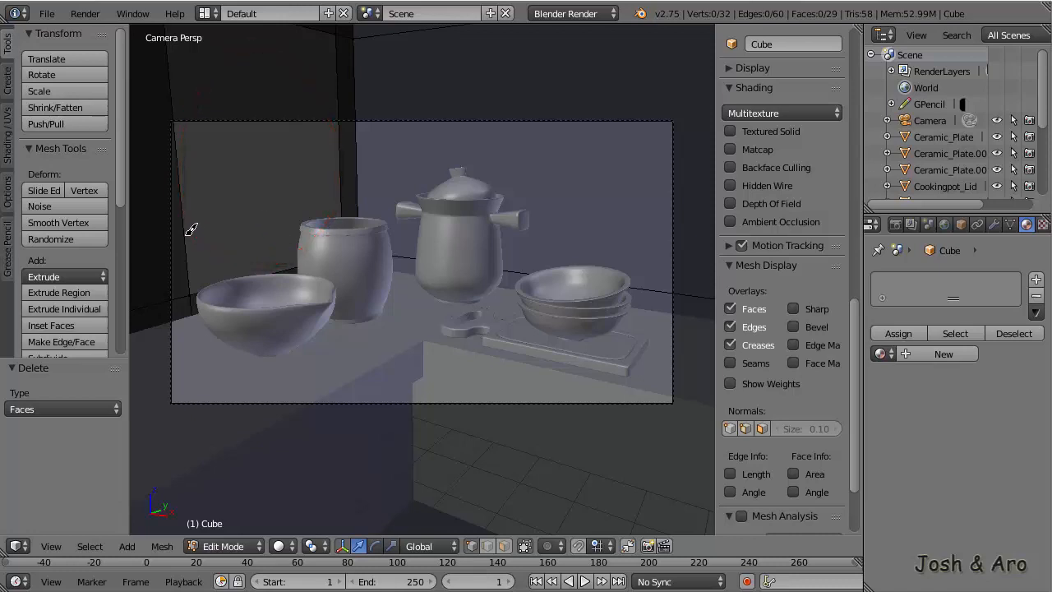
key("a")
scroll(228, 248, "down", 2)
middle_click_drag(265, 200, 366, 178, "shift")
scroll(311, 176, "up", 3)
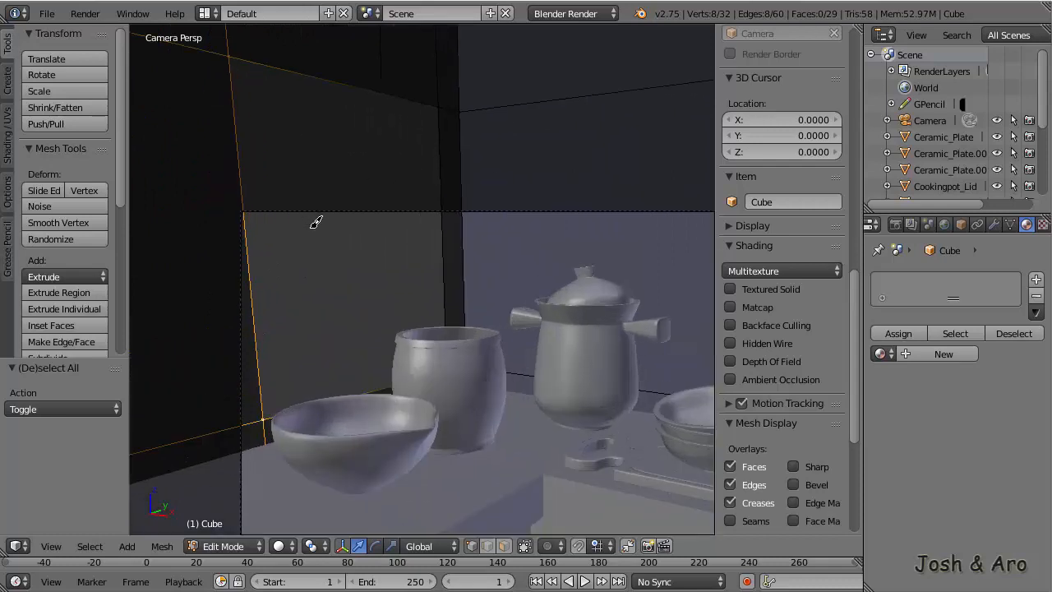
key("g")
key("y")
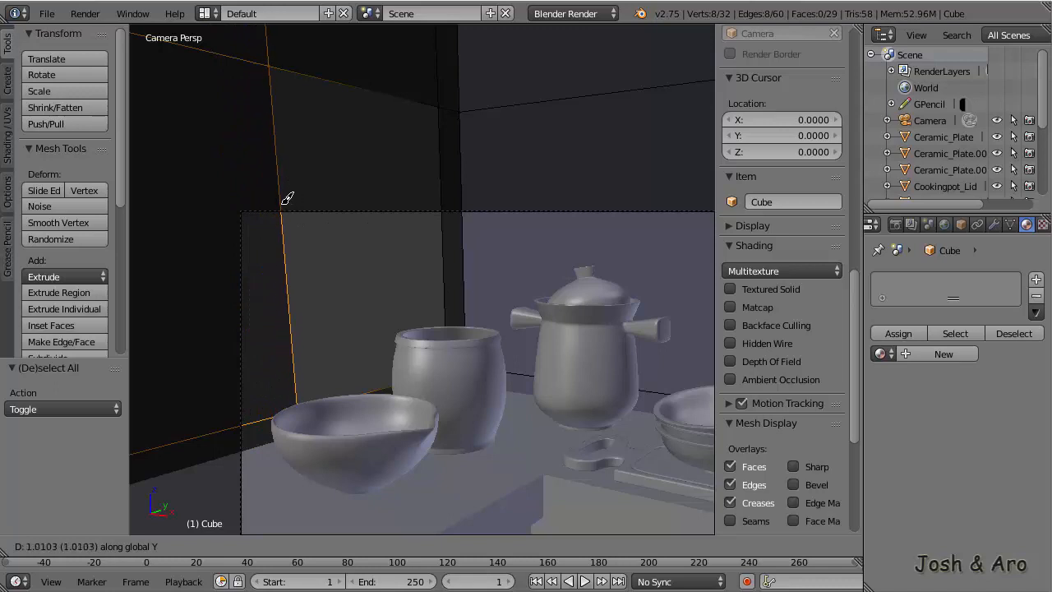
left_click(301, 200)
Add two vertical loop cuts in the wide wall section and slide them toward the window, leaving a thin strip beside it
key("KP_1")
middle_click_drag(294, 215, 576, 247)
key("ctrl+r")
scroll(627, 216, "up", 1)
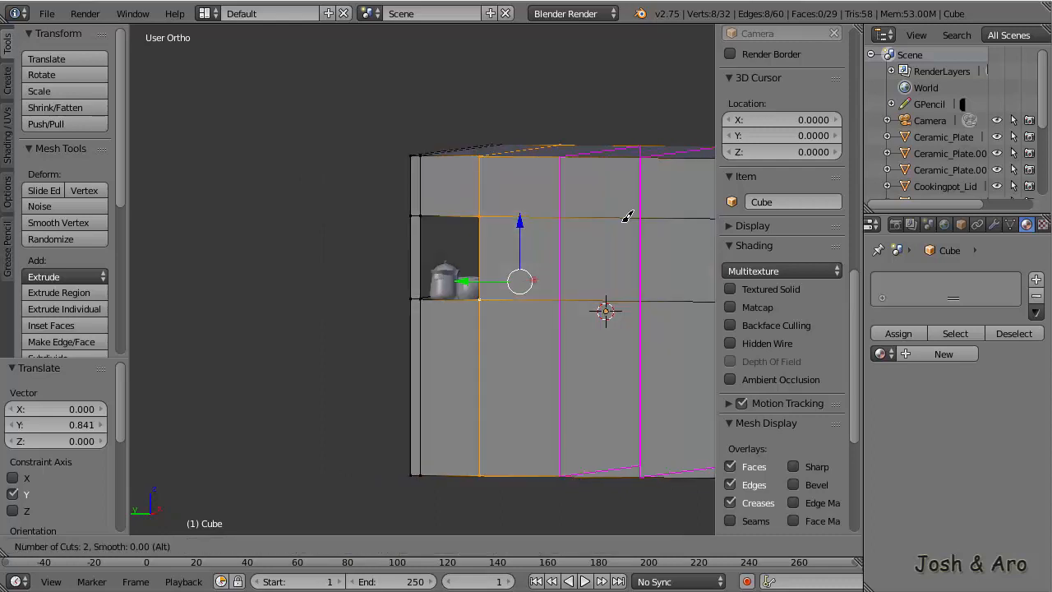
left_click(628, 217)
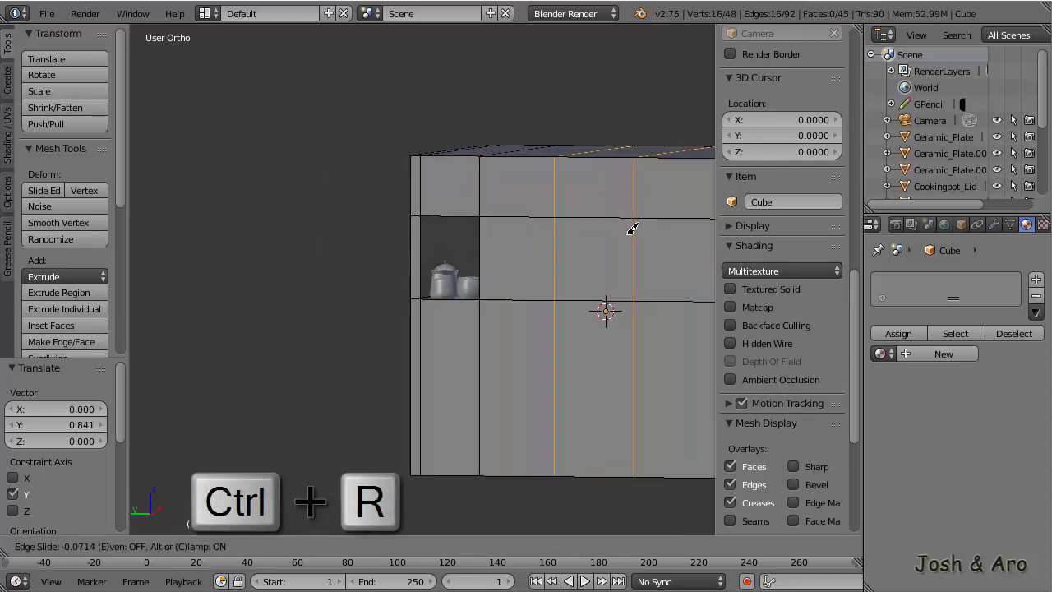
left_click(556, 241)
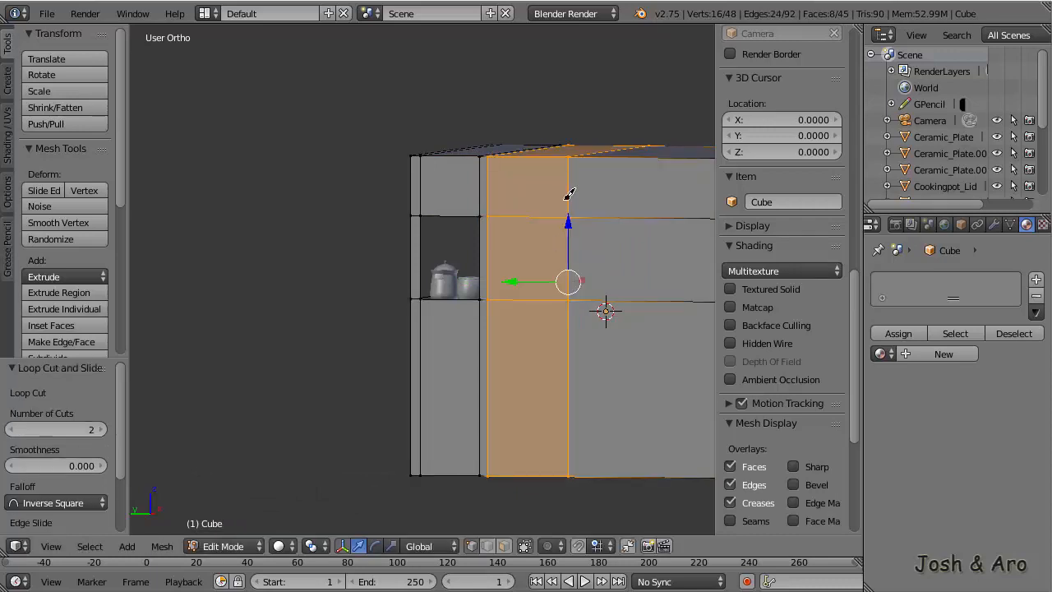
Move the farther of the two new vertical loops about 2.452 along Y toward the window to form a window-width column
right_click(569, 191, "alt")
key("g")
key("y")
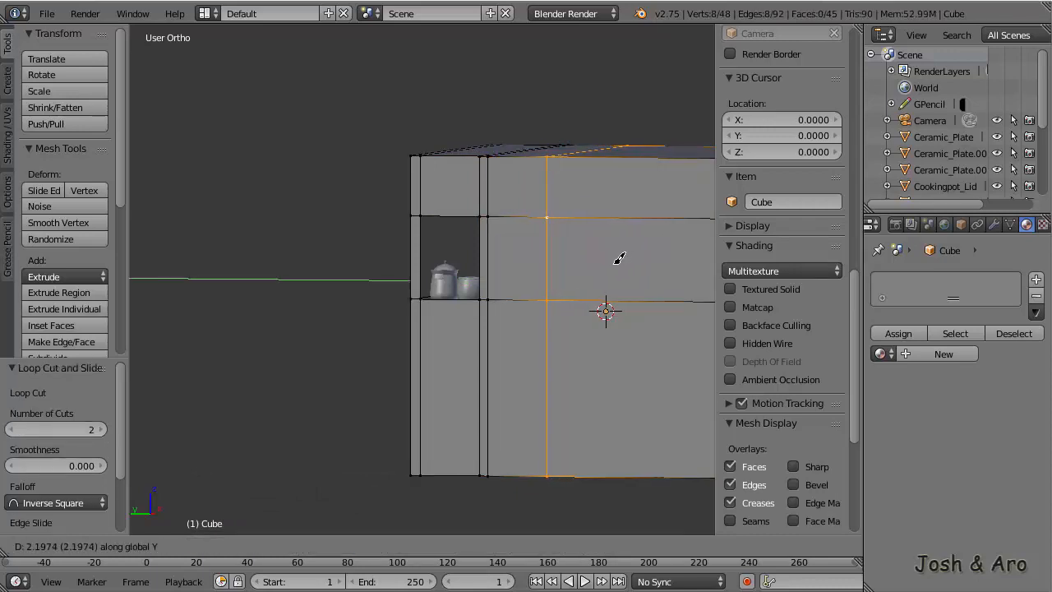
left_click(618, 257)
Select the four corners of the new column's middle panel and delete its face to open a second window
right_click(487, 217)
right_click(501, 288, "shift")
right_click(546, 288, "shift")
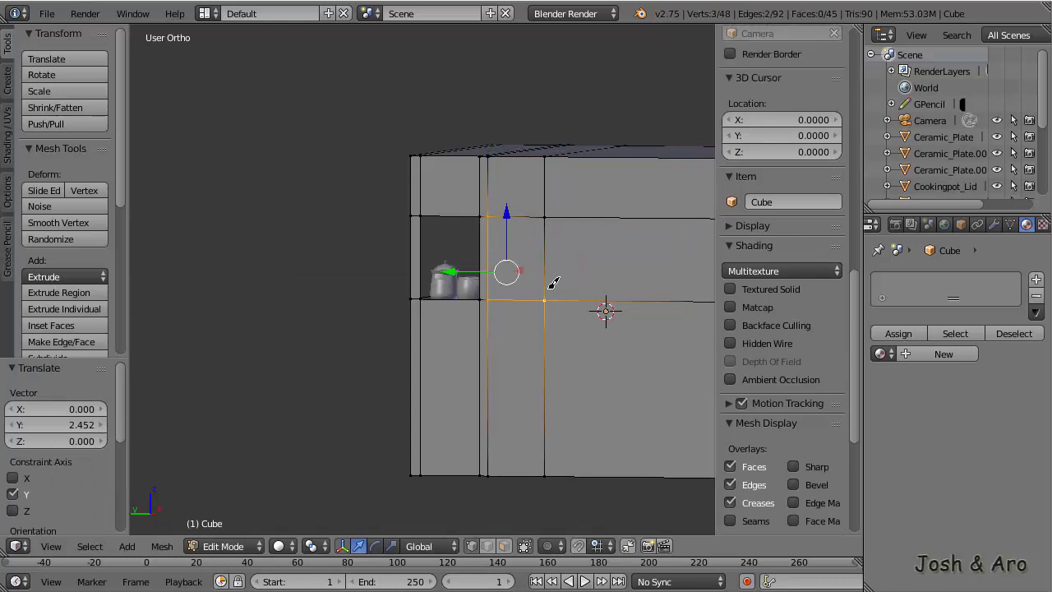
right_click(546, 216, "shift")
key("x")
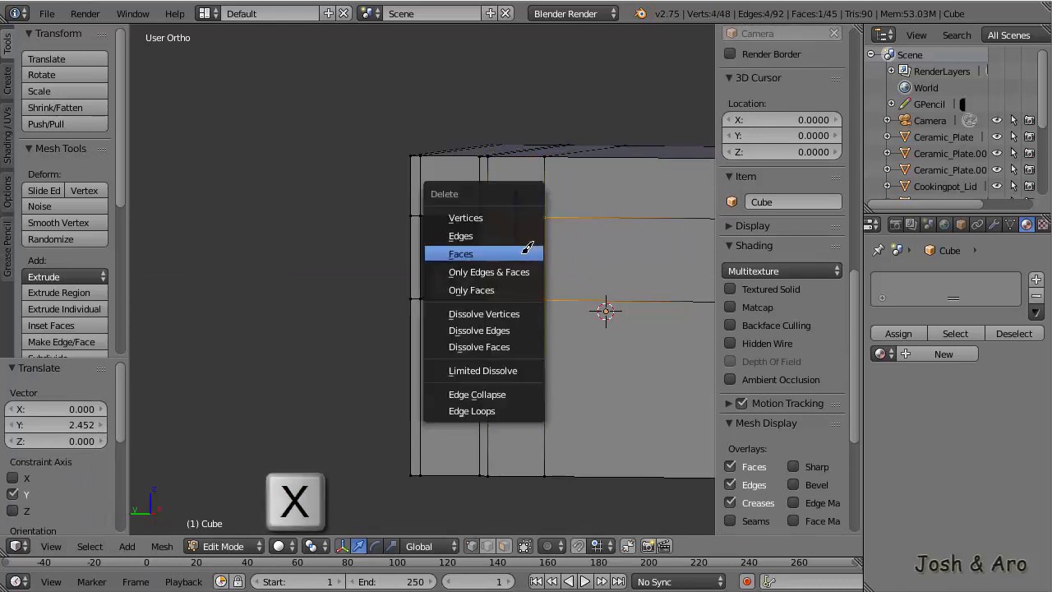
left_click(523, 253)
middle_click_drag(640, 259, 509, 280)
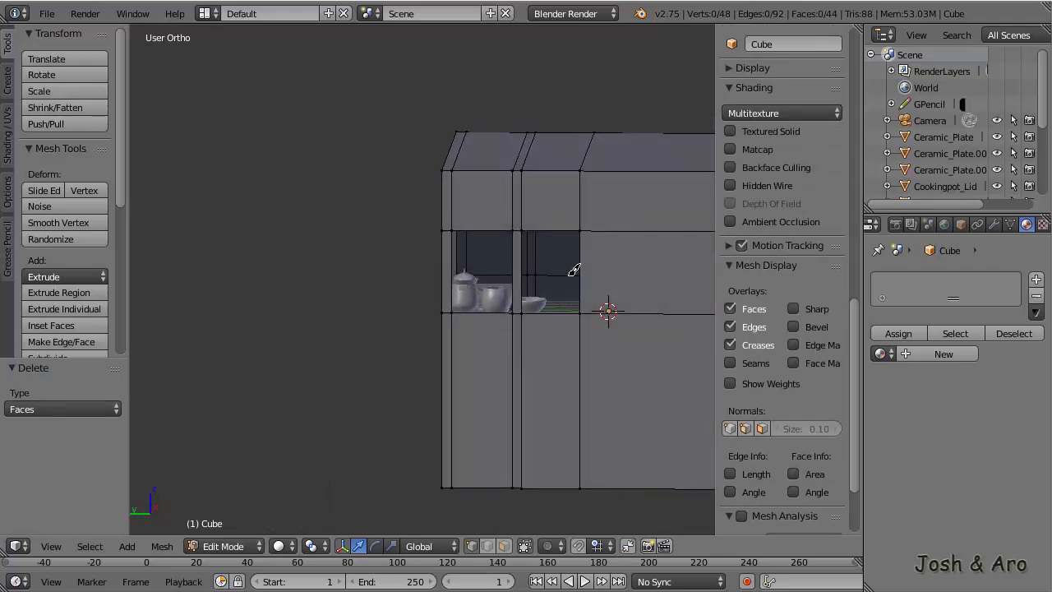
Check the second window opening through the camera view
mouse_move(574, 271)
middle_mouse_down()
mouse_move(547, 272)
mouse_move(557, 267)
middle_mouse_up()
key("KP_0")
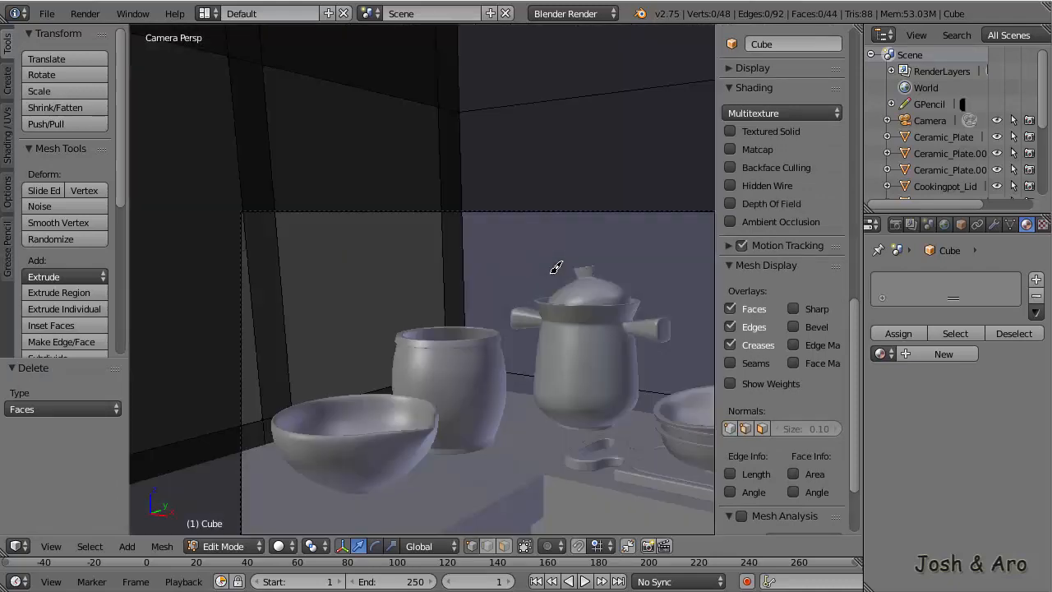
mouse_move(179, 196)
left_mouse_down()
mouse_move(165, 318)
mouse_move(235, 260)
left_mouse_up()
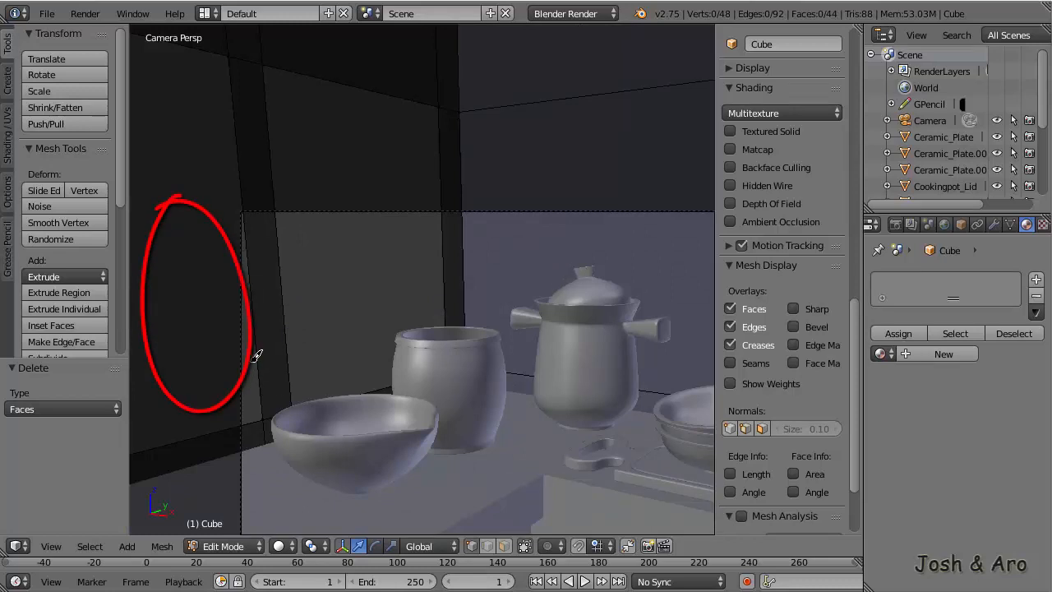
key("KP_0")
Select the edge loop around the first window opening, extrude it, and move the new edges -1 along X to form a frame
middle_click_drag(354, 277, 441, 256)
mouse_move(373, 261)
middle_mouse_down()
mouse_move(375, 275)
mouse_move(391, 263)
middle_mouse_up()
scroll(375, 275, "up", 5)
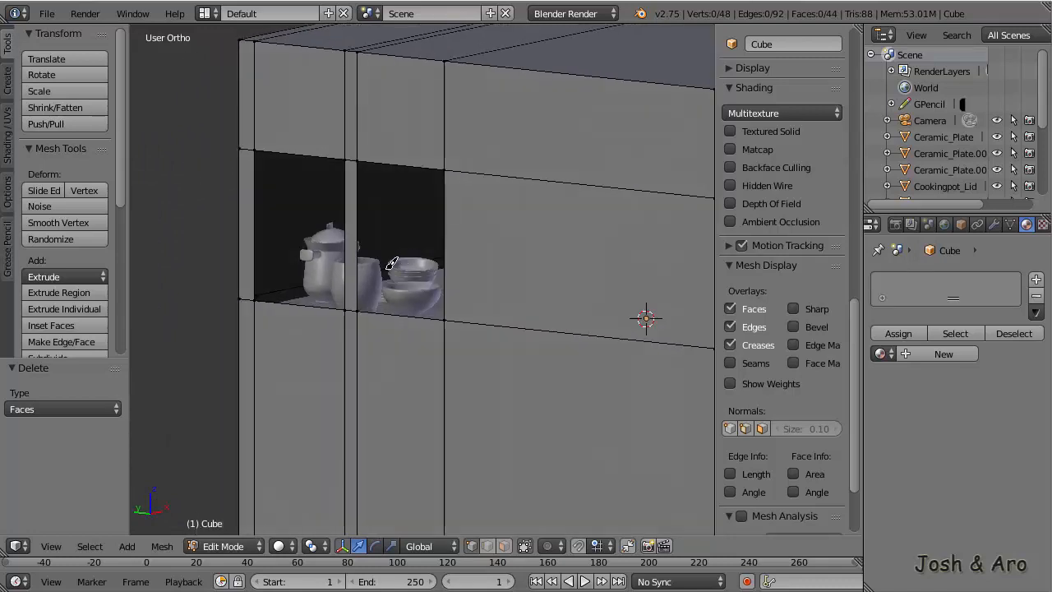
right_click(314, 289)
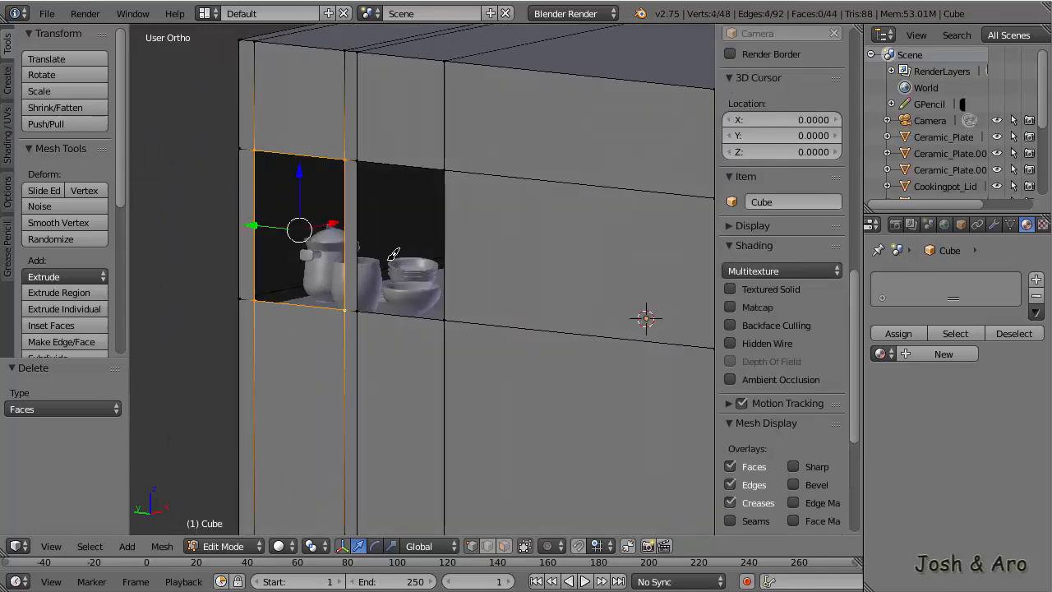
middle_click_drag(481, 250, 515, 248)
key("e")
right_click(496, 242)
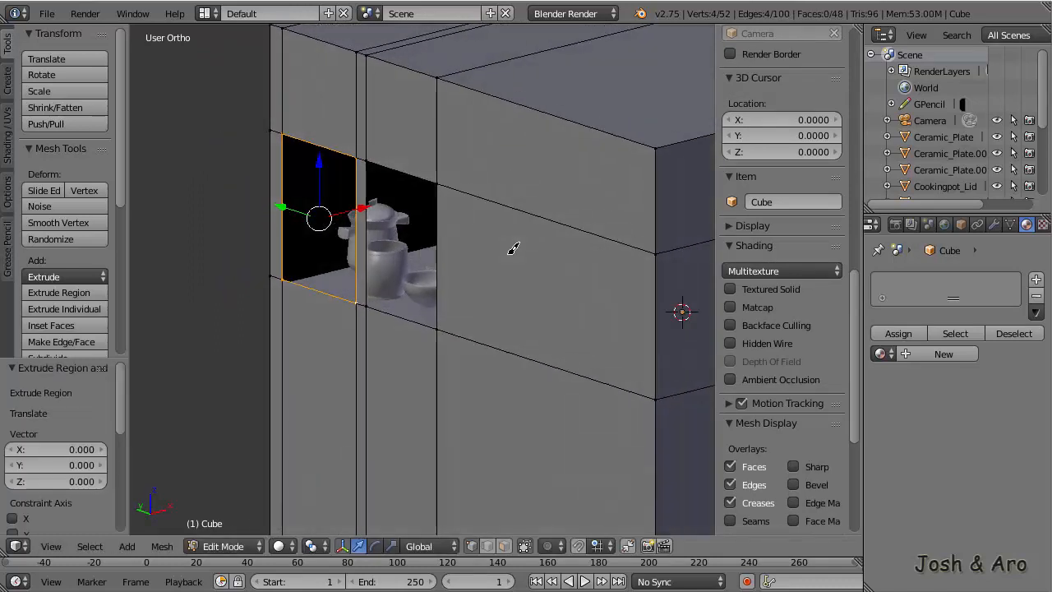
key("g")
key("x")
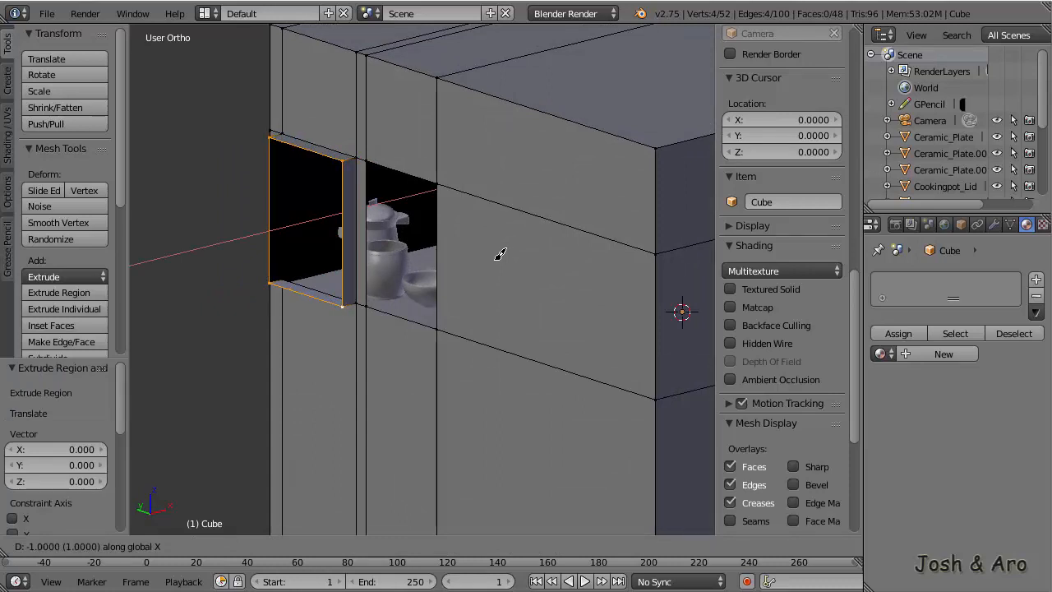
left_click(499, 254, "ctrl")
Extrude the second window opening's edge loop -1 along X to match the first frame, and check it from the camera view
right_click(444, 261)
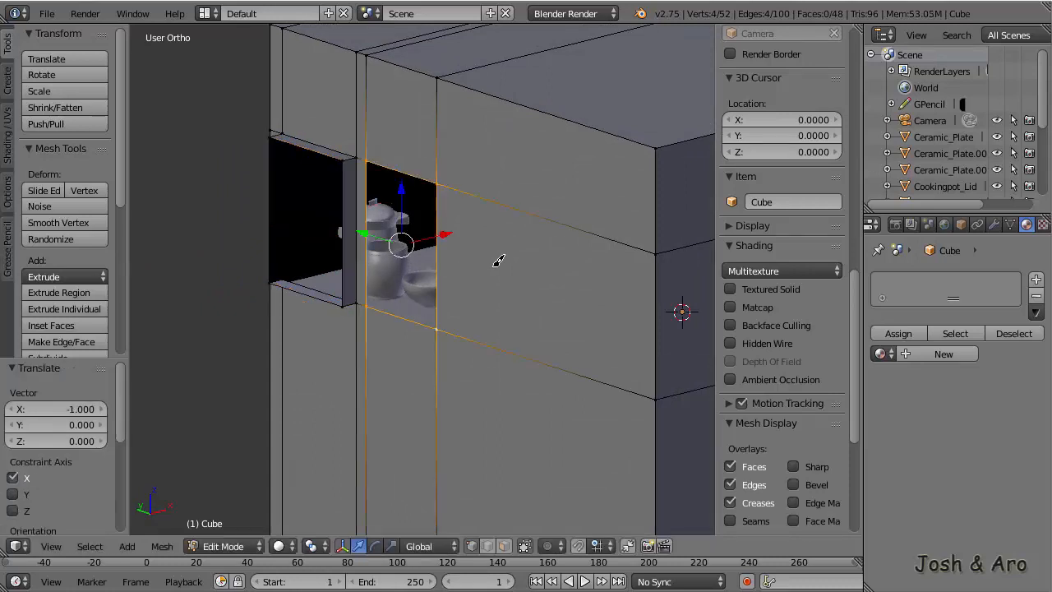
key("e")
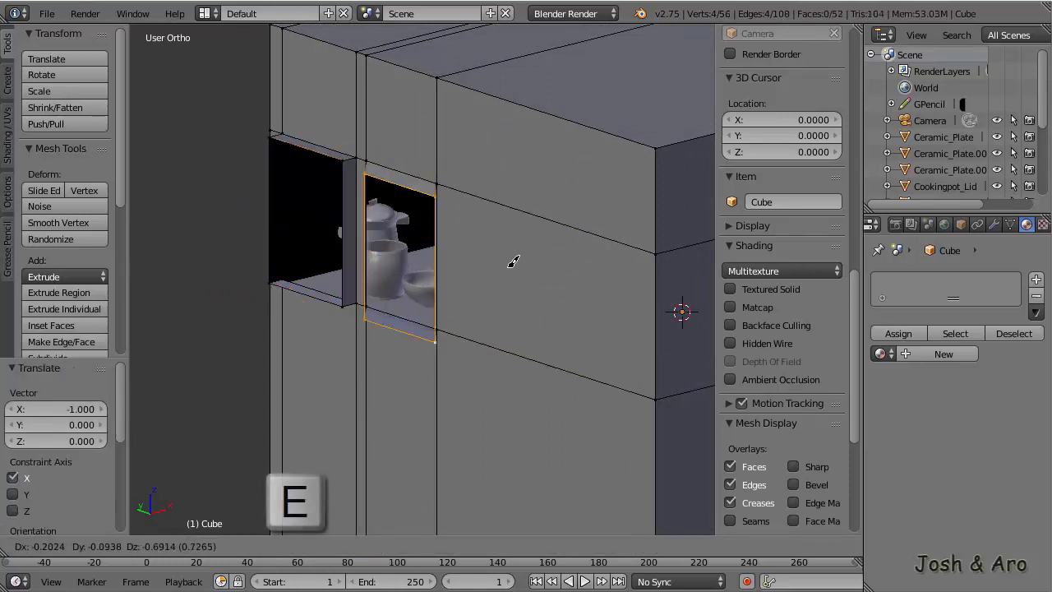
right_click(529, 263)
key("g")
key("x")
left_click(518, 265, "ctrl")
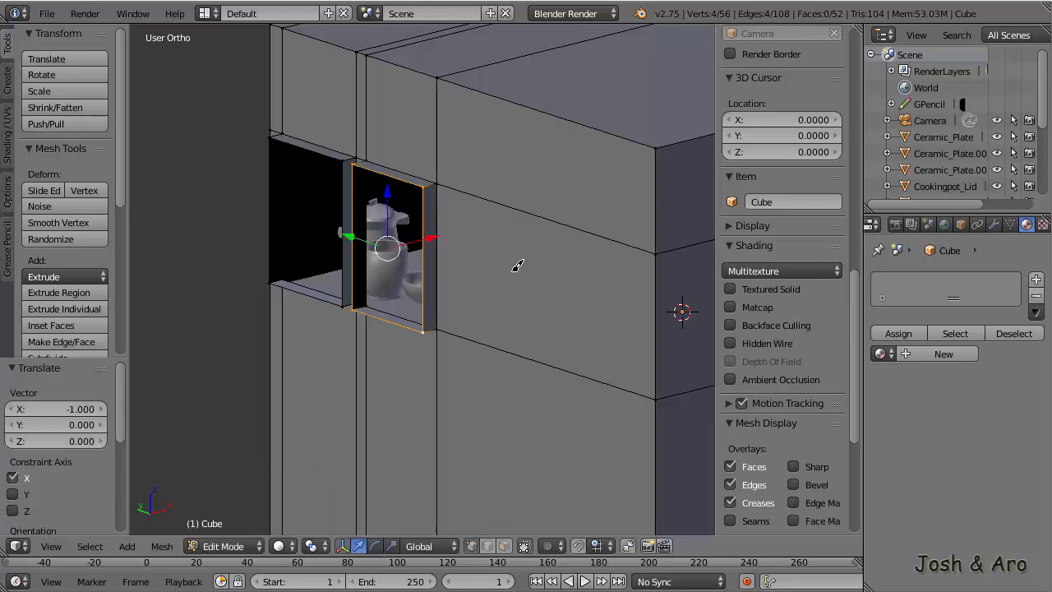
middle_click_drag(542, 263, 501, 249)
key("KP_0")
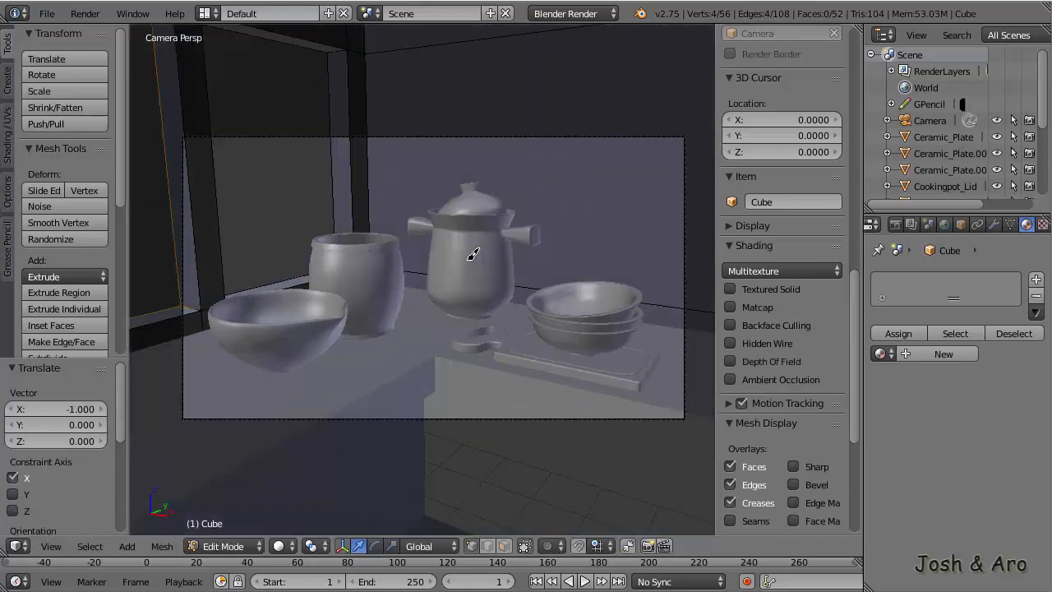